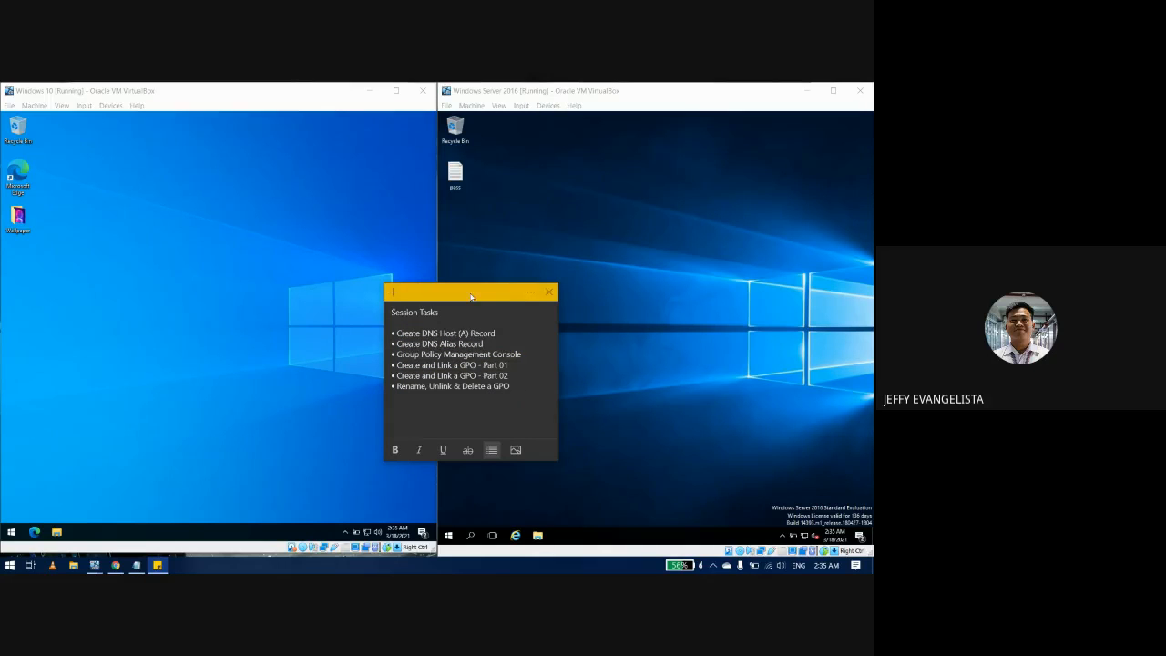
Step: Move the Session Tasks note aside and bring the Windows 10 VM window to the front
{"action": "left_click_drag", "start_coordinate": [466, 295], "coordinate": [483, 325]}
{"action": "left_click", "coordinate": [492, 283]}
{"action": "left_click", "coordinate": [377, 286]}
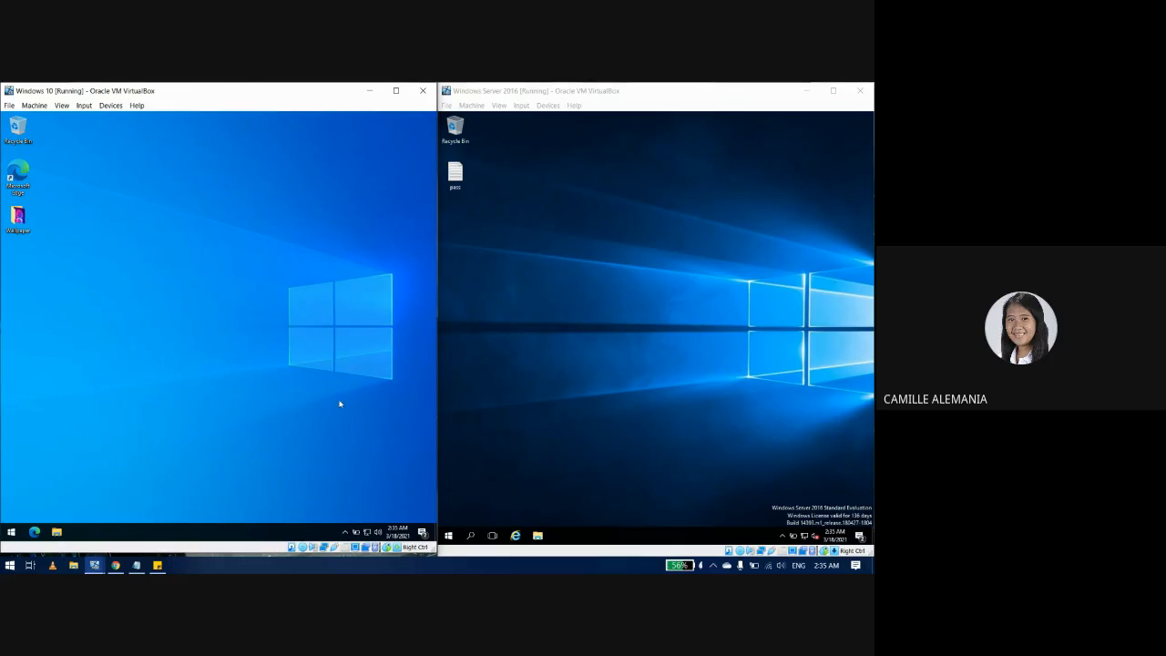
Step: From the network tray icon, reach the Ethernet adapter's IPv4 Advanced TCP/IP Settings dialog
{"action": "right_click", "coordinate": [367, 532]}
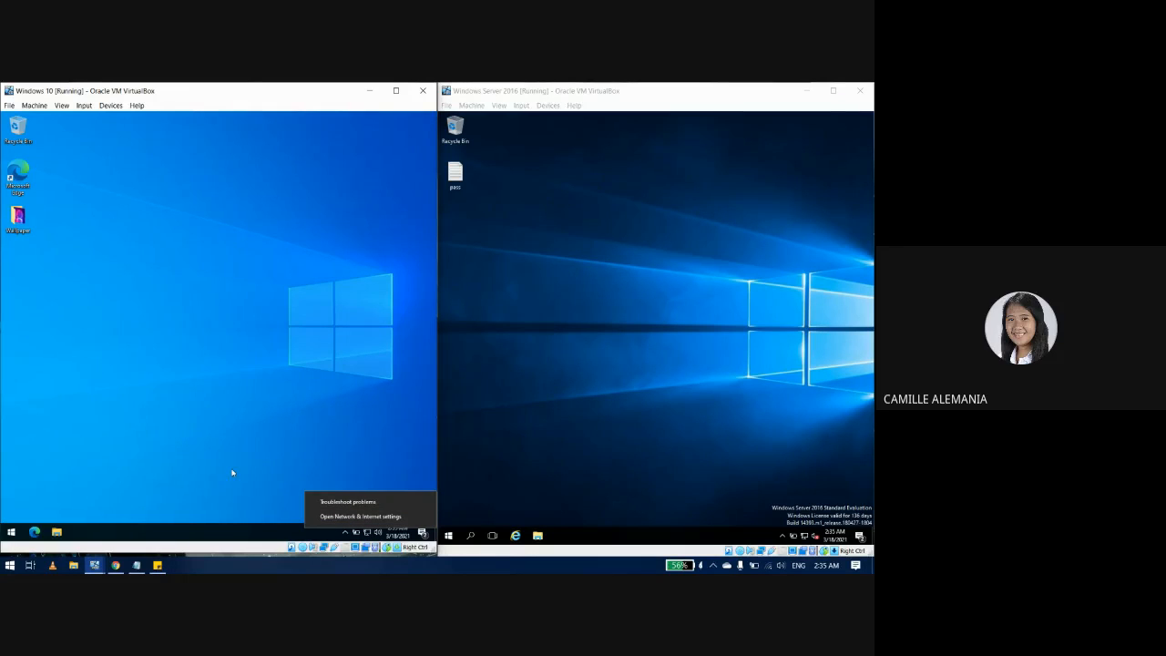
{"action": "left_click", "coordinate": [319, 515]}
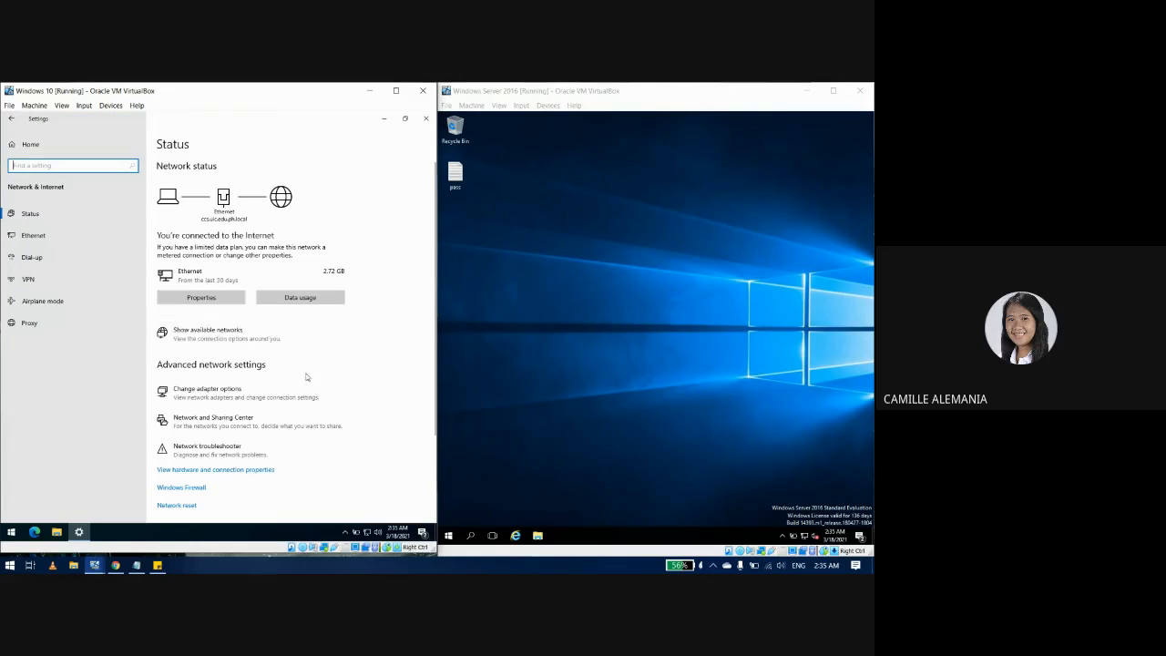
{"action": "scroll", "coordinate": [319, 400], "scroll_direction": "down", "scroll_amount": 1}
{"action": "left_click", "coordinate": [199, 330]}
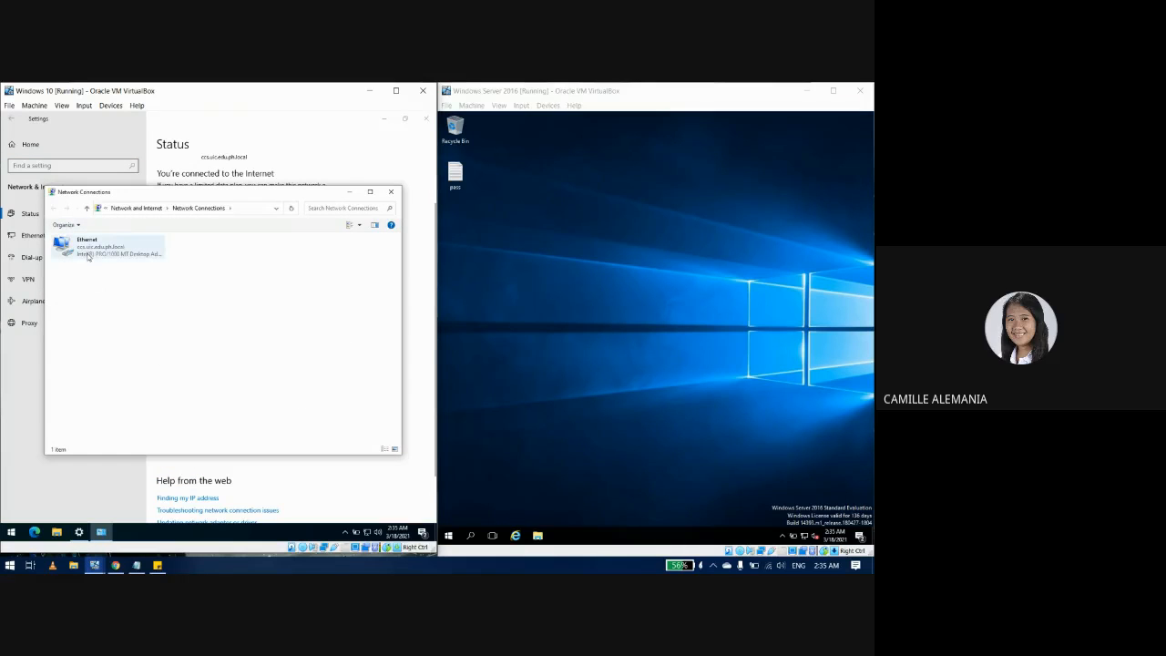
{"action": "double_click", "coordinate": [88, 256]}
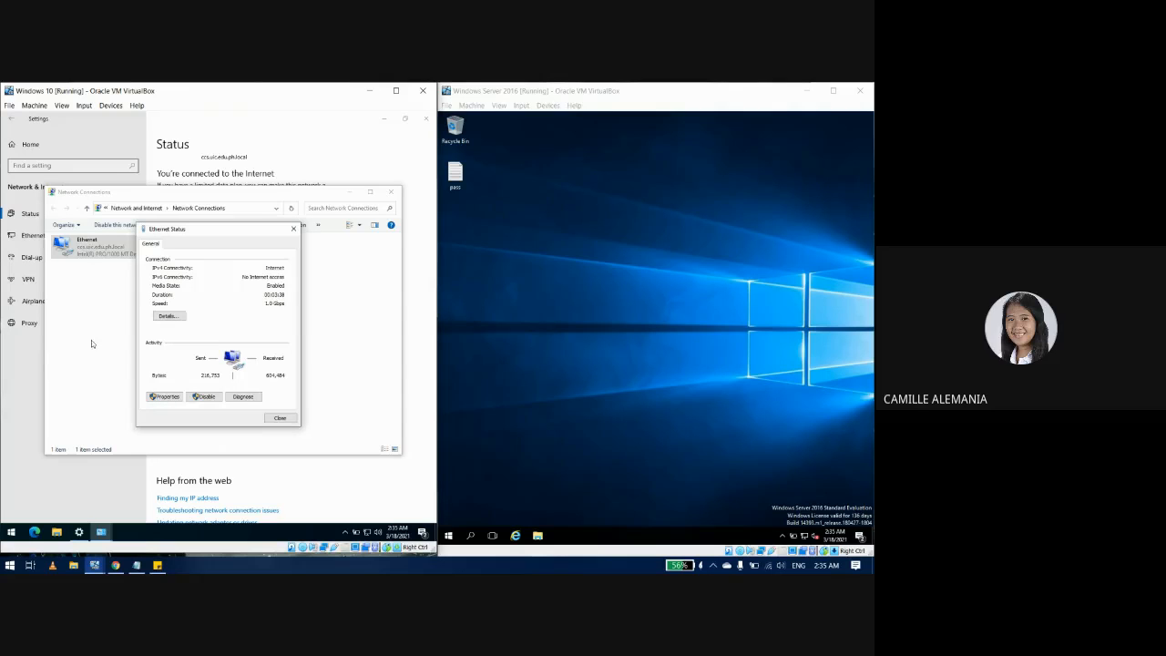
{"action": "left_click", "coordinate": [164, 396]}
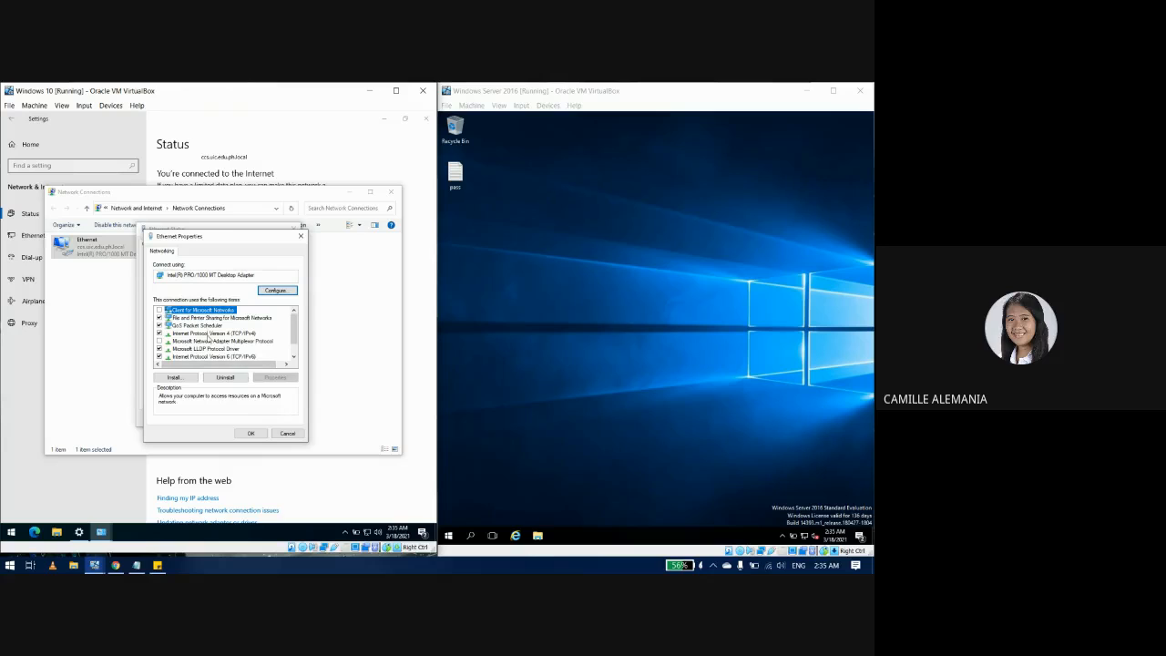
{"action": "left_click", "coordinate": [208, 334]}
{"action": "left_click", "coordinate": [277, 378]}
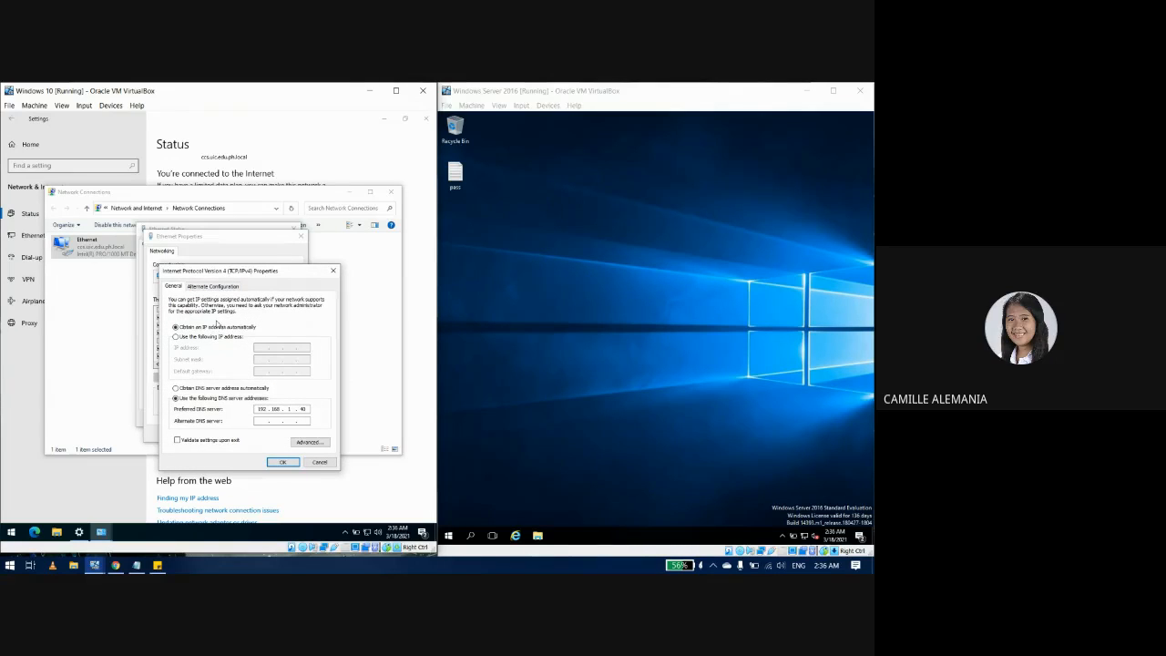
{"action": "left_click", "coordinate": [303, 443]}
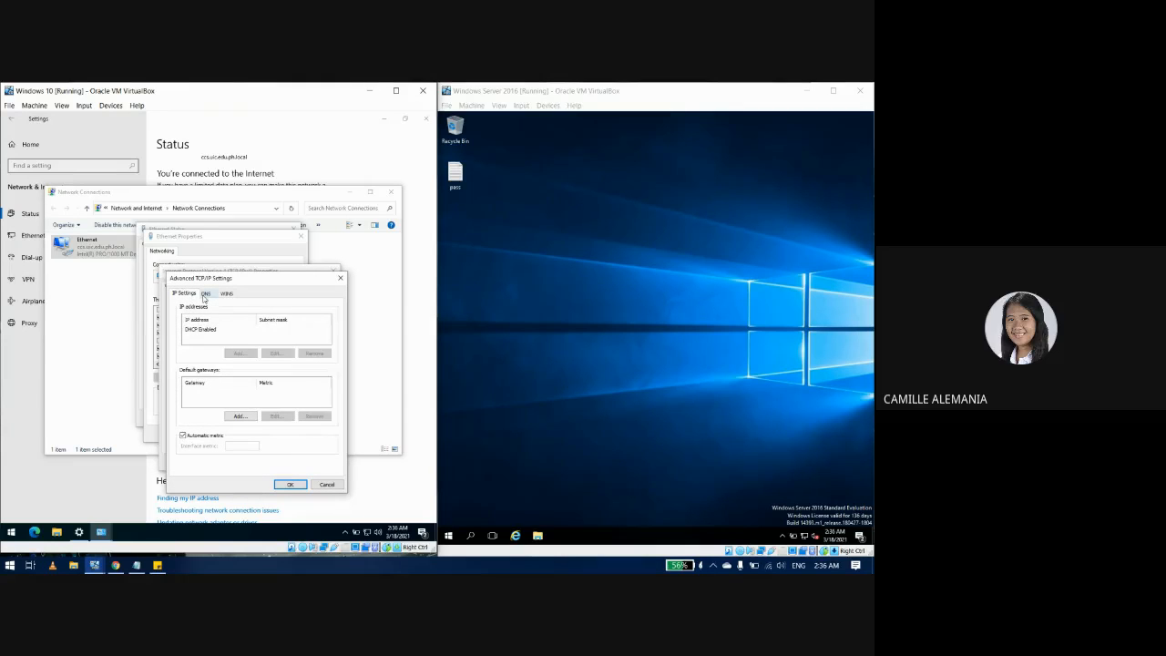
Step: Show the DNS tab listing 192.168.1.40, then open the Windows Server Start menu
{"action": "left_click", "coordinate": [205, 294]}
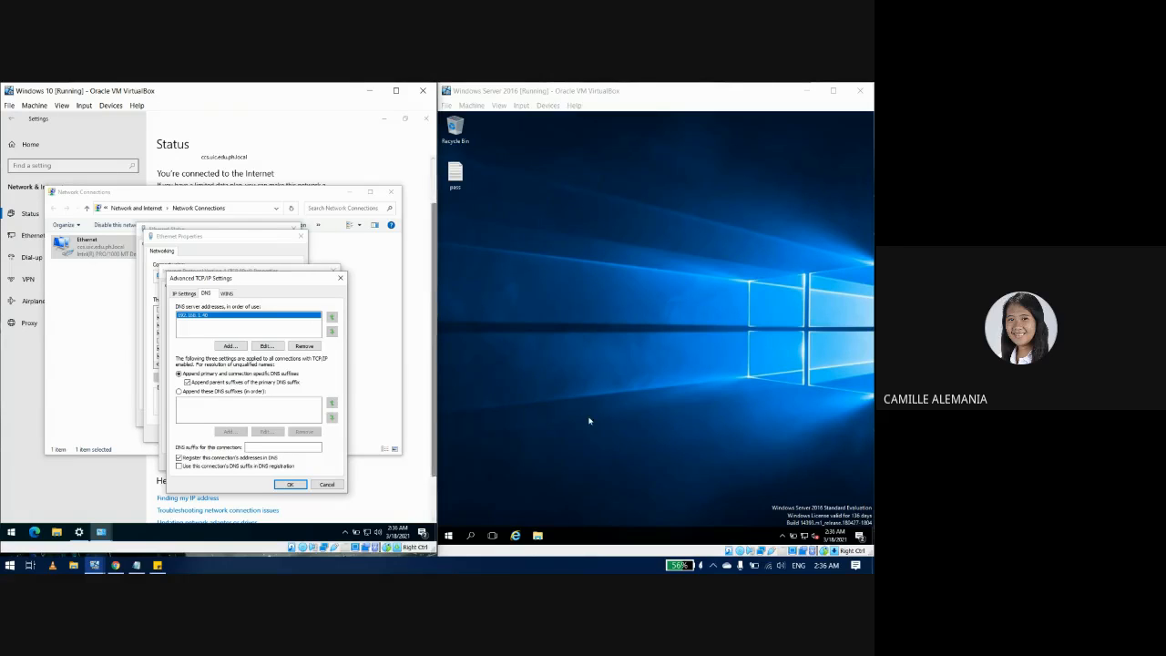
{"action": "left_click", "coordinate": [702, 338]}
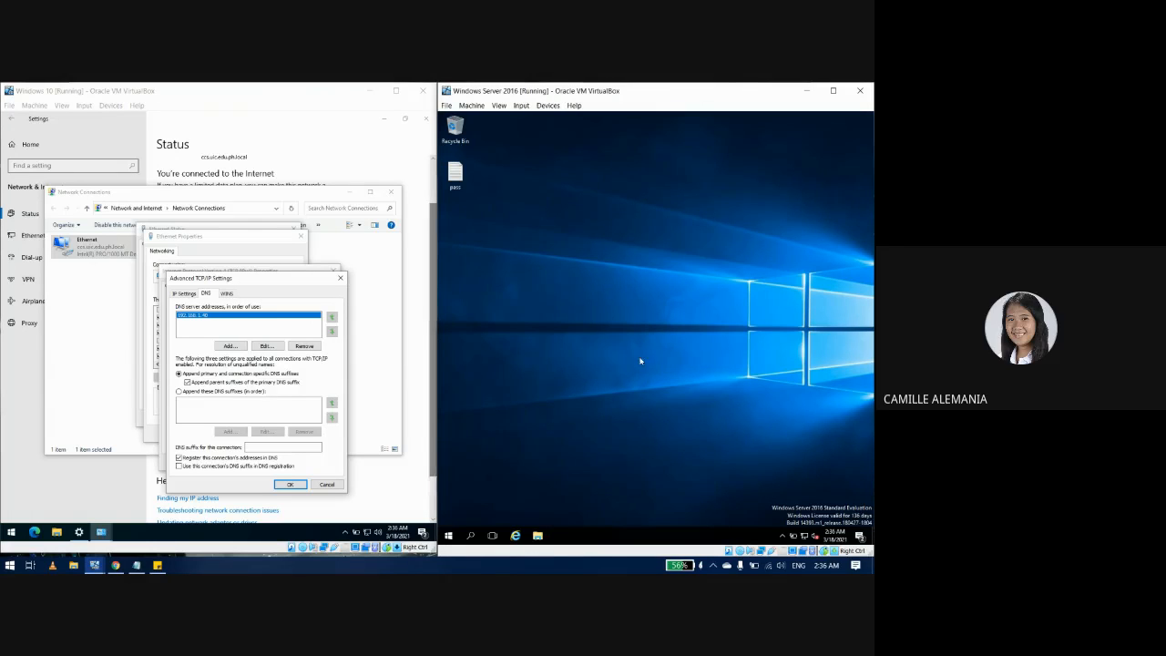
{"action": "left_click", "coordinate": [447, 534]}
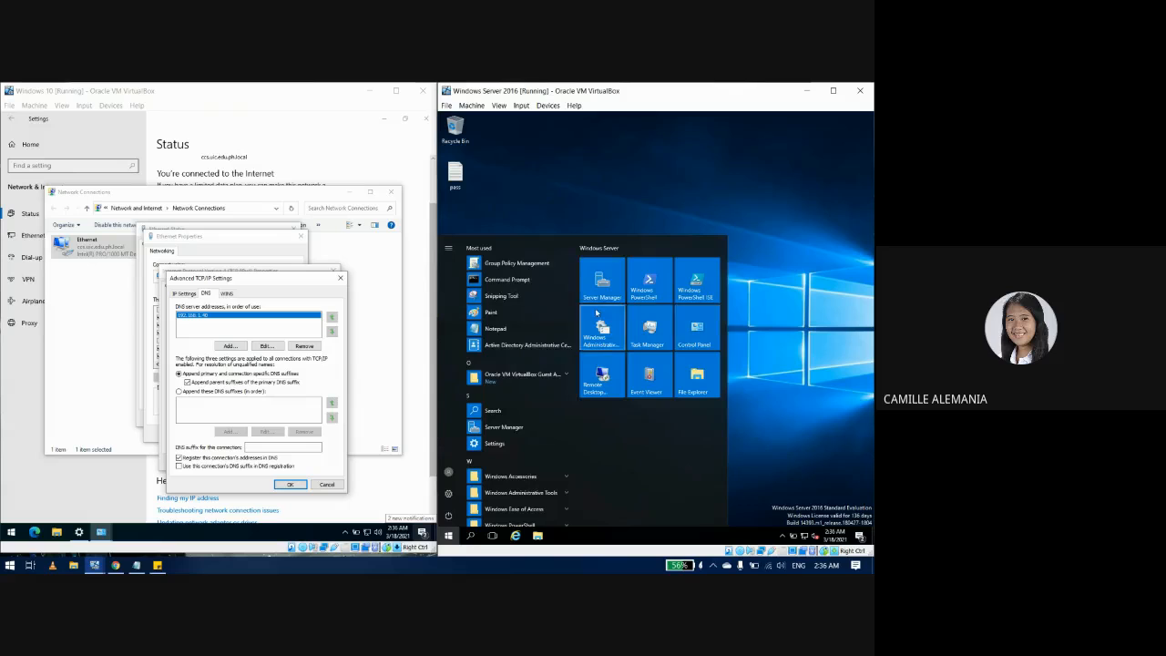
Step: Launch DNS Manager from Server Manager Tools and close the client's TCP/IP dialogs
{"action": "left_click", "coordinate": [598, 284]}
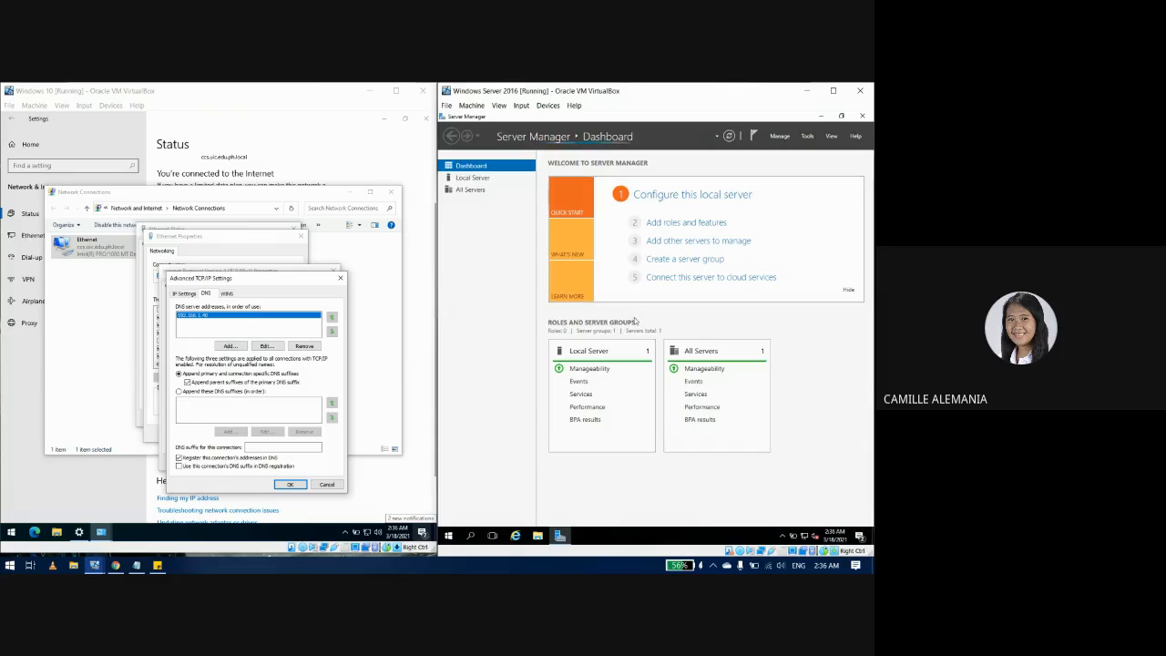
{"action": "left_click", "coordinate": [809, 136]}
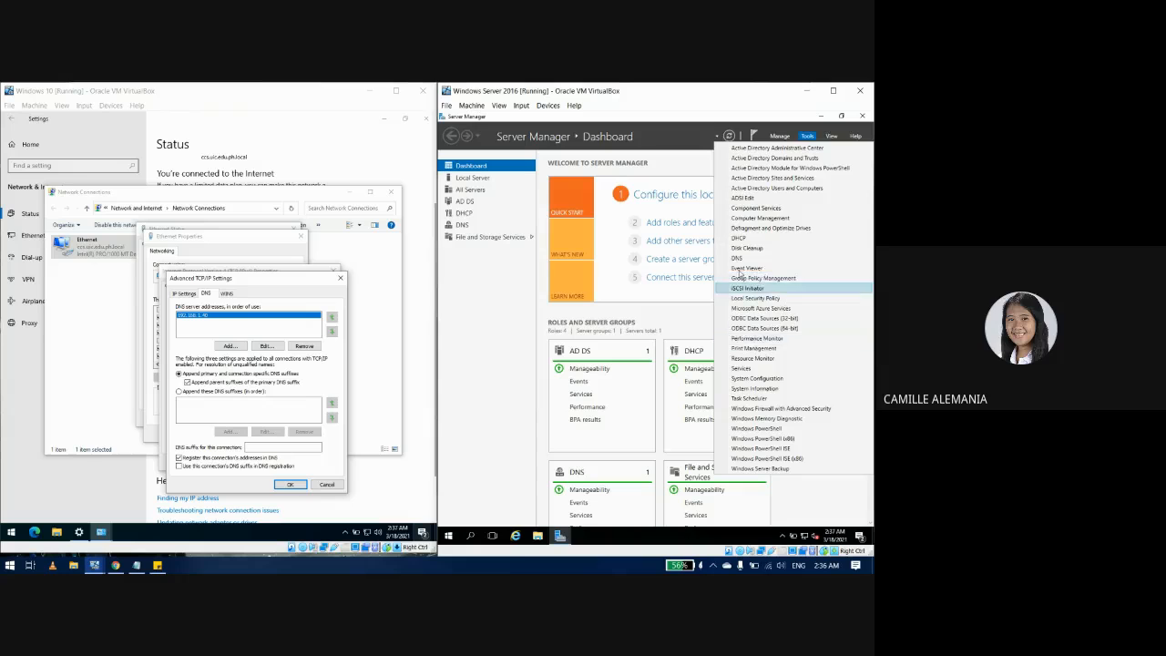
{"action": "left_click", "coordinate": [737, 258]}
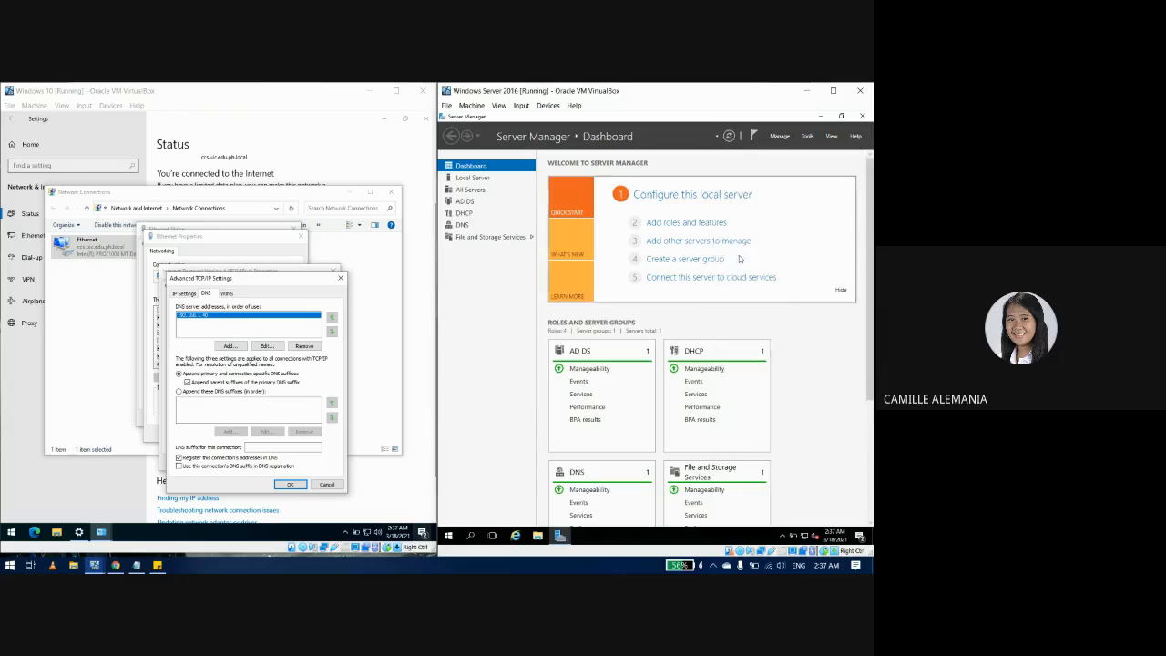
{"action": "left_click", "coordinate": [340, 277]}
{"action": "left_click", "coordinate": [333, 271]}
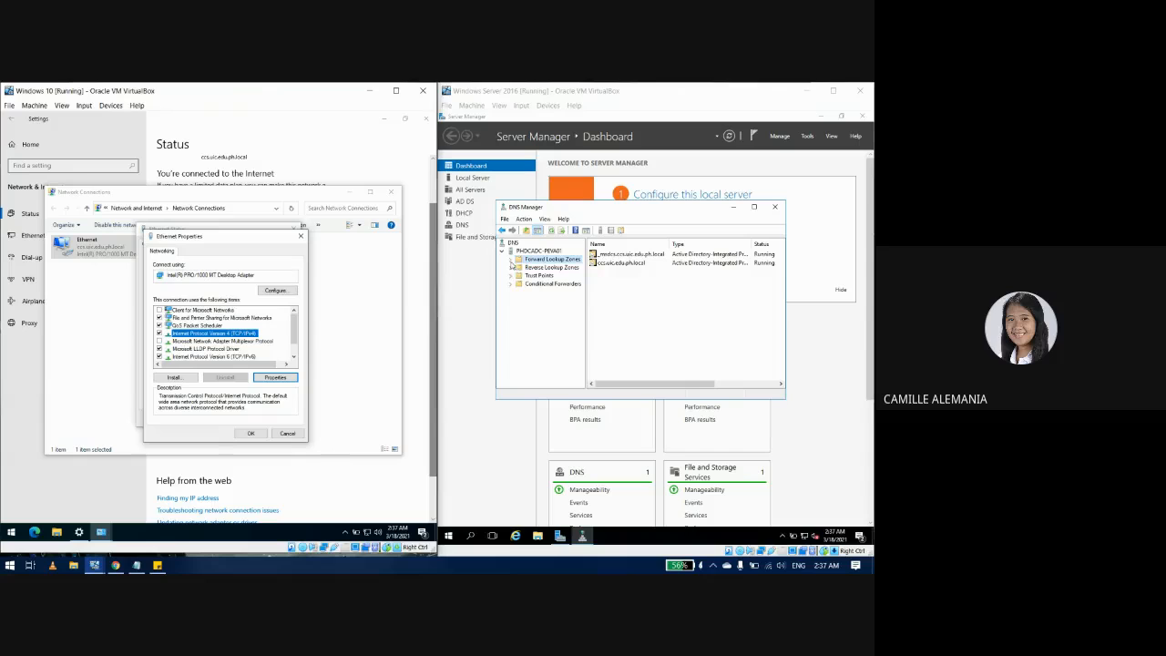
Step: In the ccs.uic.edu.ph.local forward lookup zone, delete the workstation1 host record and confirm
{"action": "left_click", "coordinate": [512, 262]}
{"action": "left_click", "coordinate": [555, 275]}
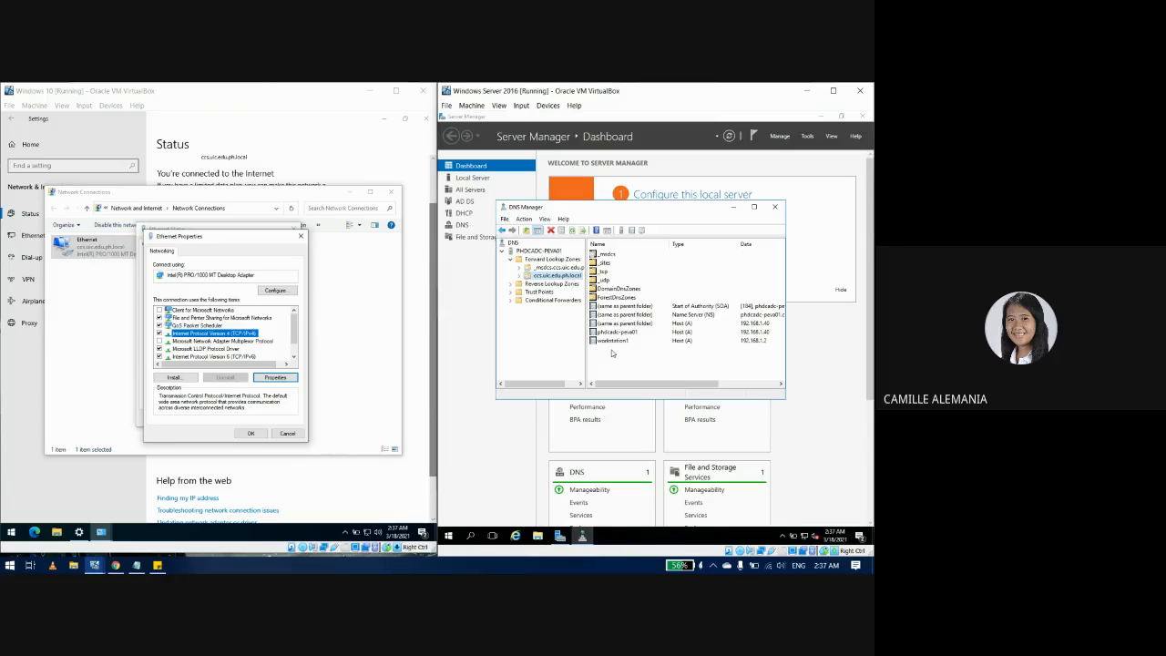
{"action": "left_click", "coordinate": [612, 352]}
{"action": "left_click", "coordinate": [620, 342]}
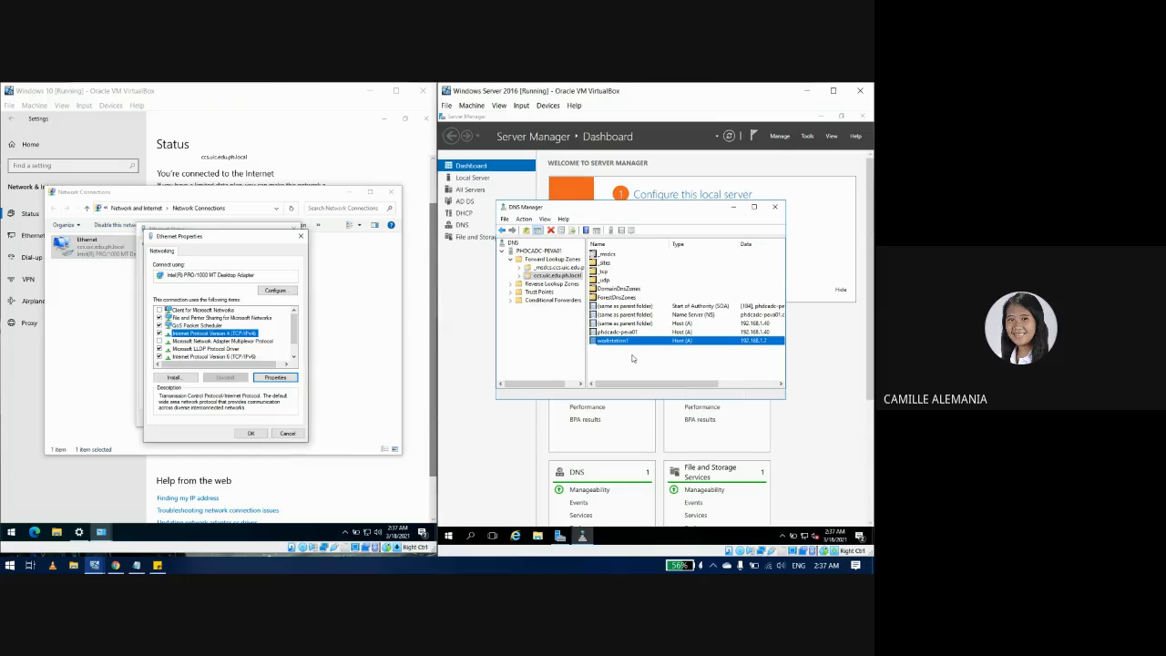
{"action": "key", "text": "Delete"}
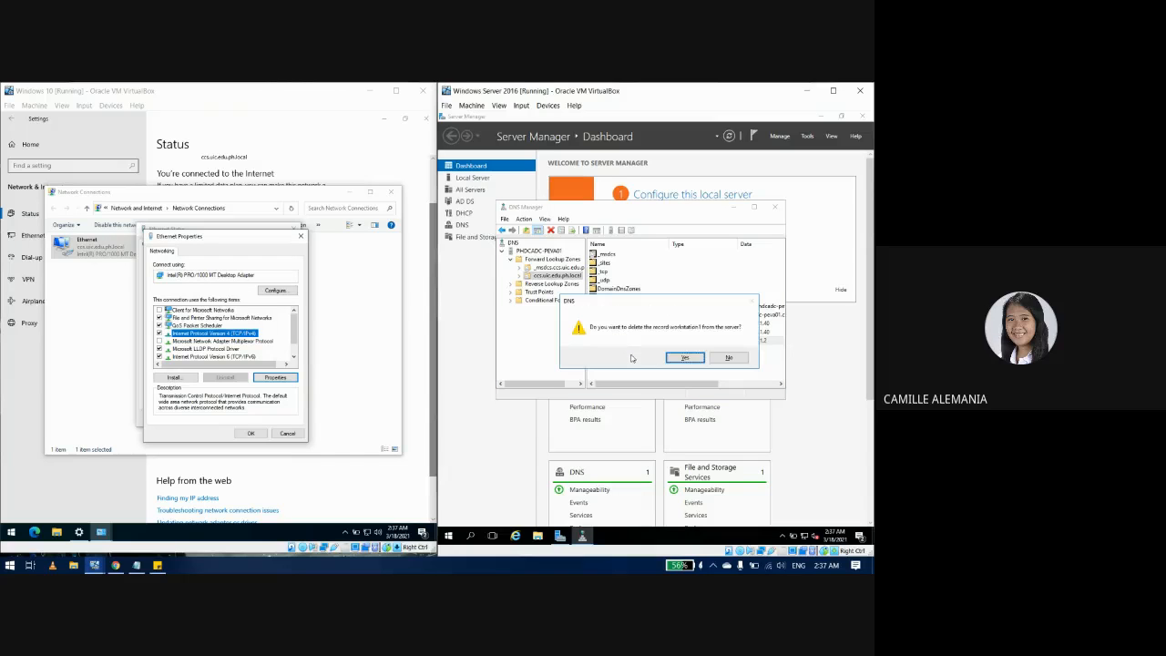
{"action": "key", "text": "Return"}
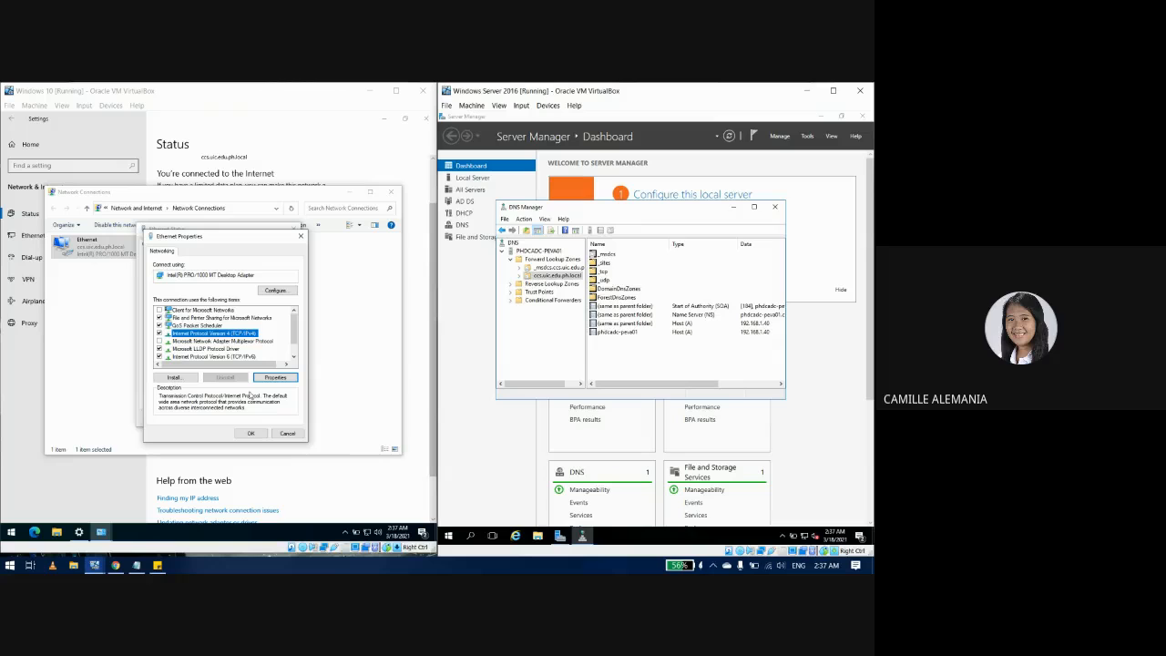
{"action": "left_click", "coordinate": [10, 532]}
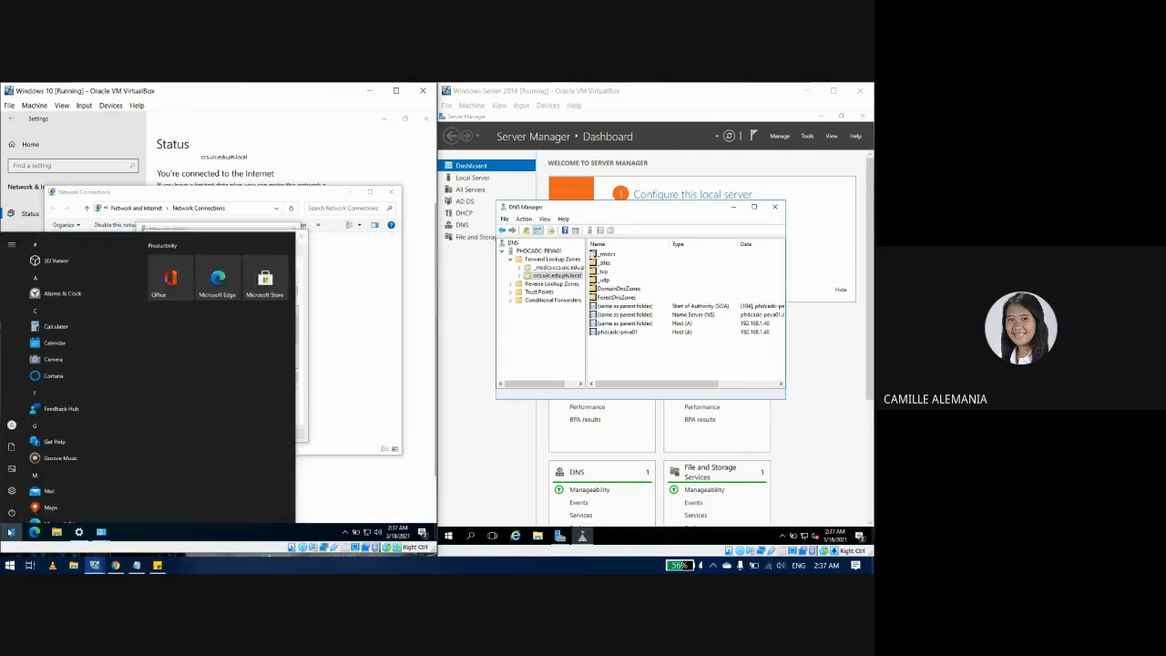
Step: Open Command Prompt on the client and run ipconfig/renew
{"action": "type", "text": "cmd"}
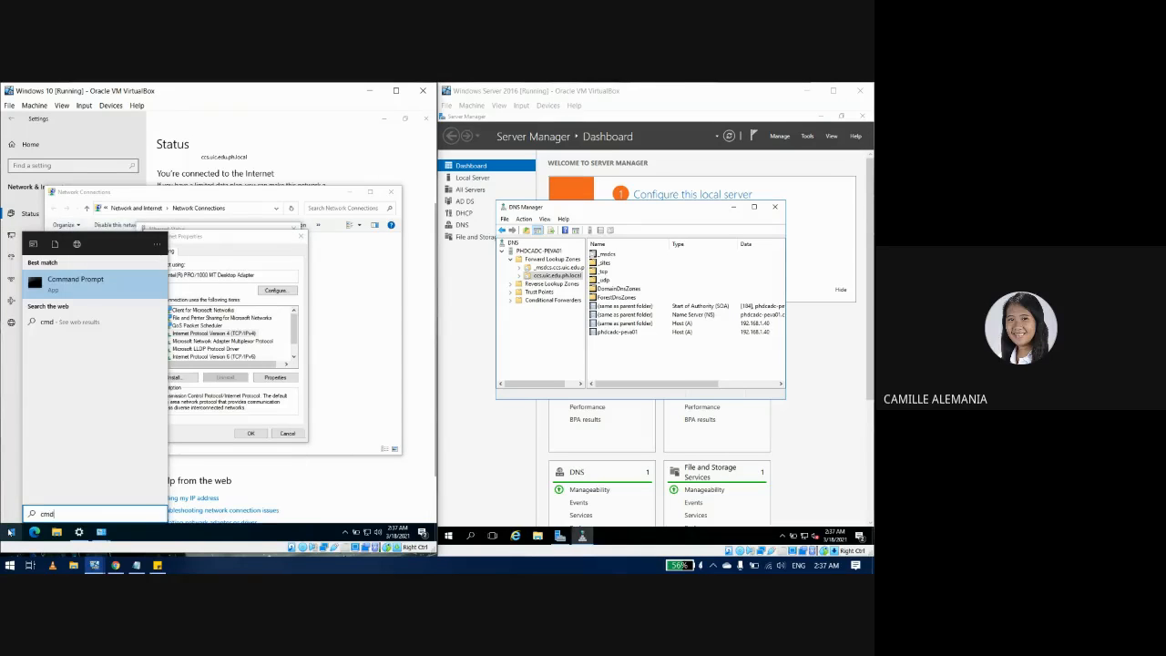
{"action": "key", "text": "Return"}
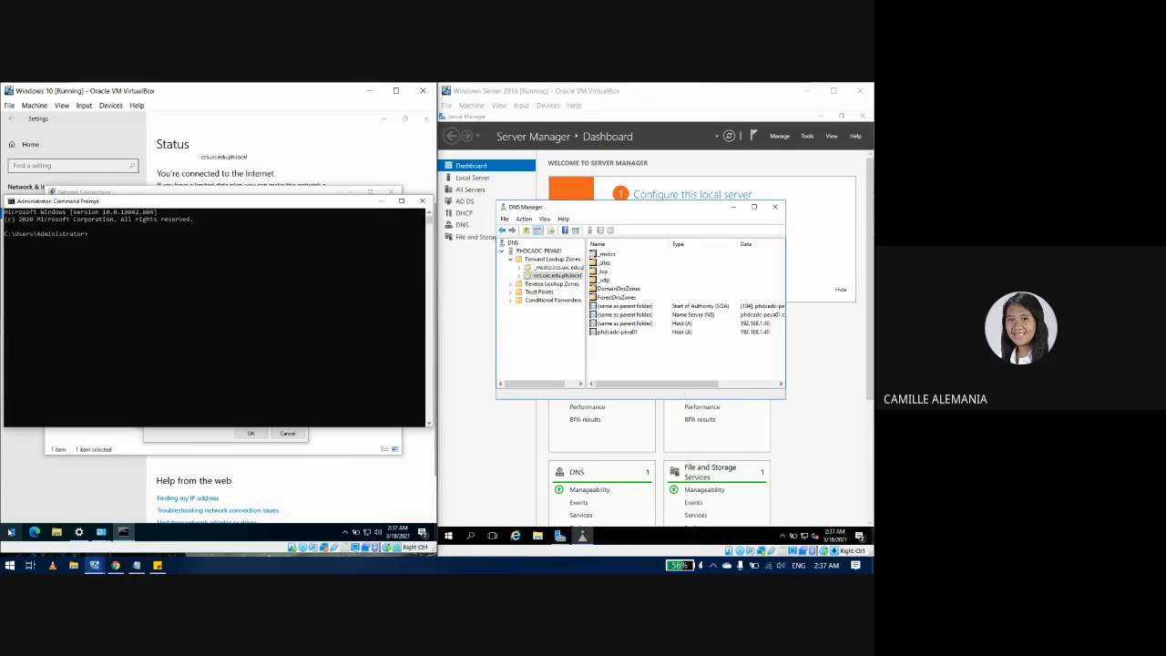
{"action": "type", "text": "ipconfi"}
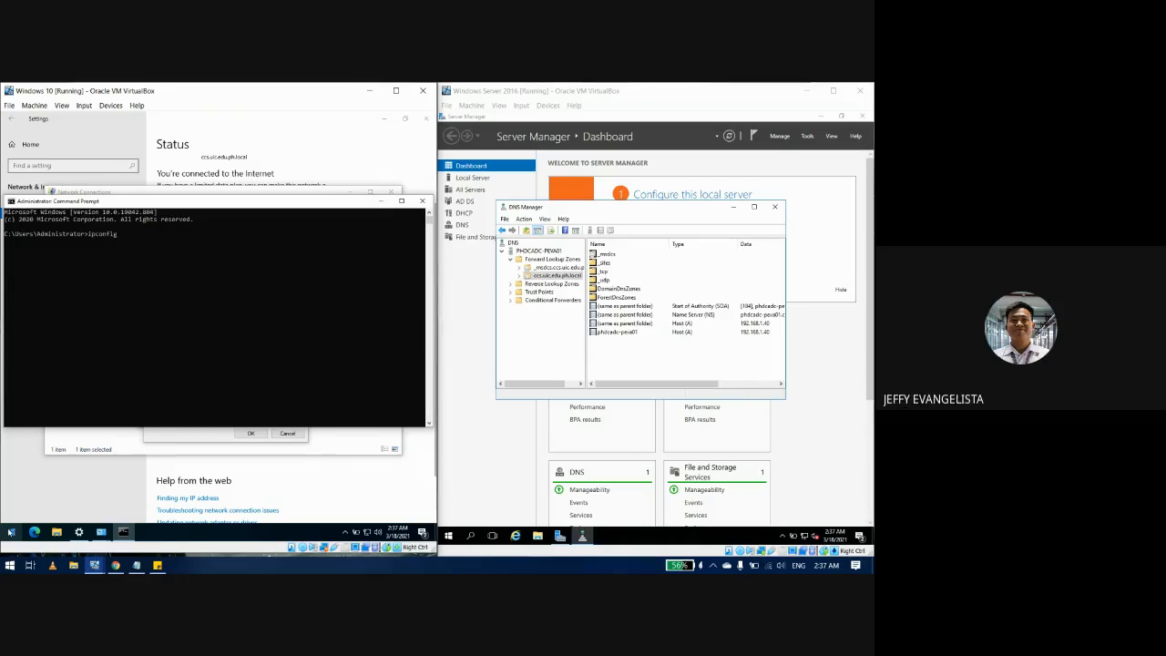
{"action": "type", "text": "g/renew"}
{"action": "key", "text": "Return"}
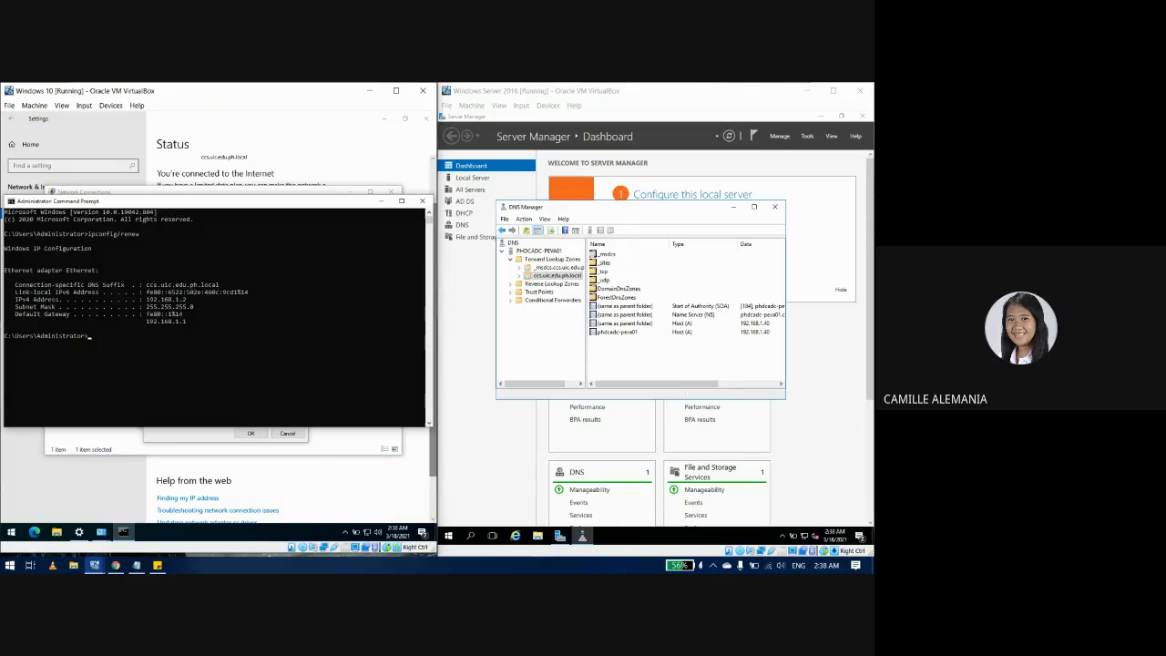
Step: Refresh the zone in DNS Manager so workstation1 reappears, then minimise Command Prompt
{"action": "left_click", "coordinate": [636, 364]}
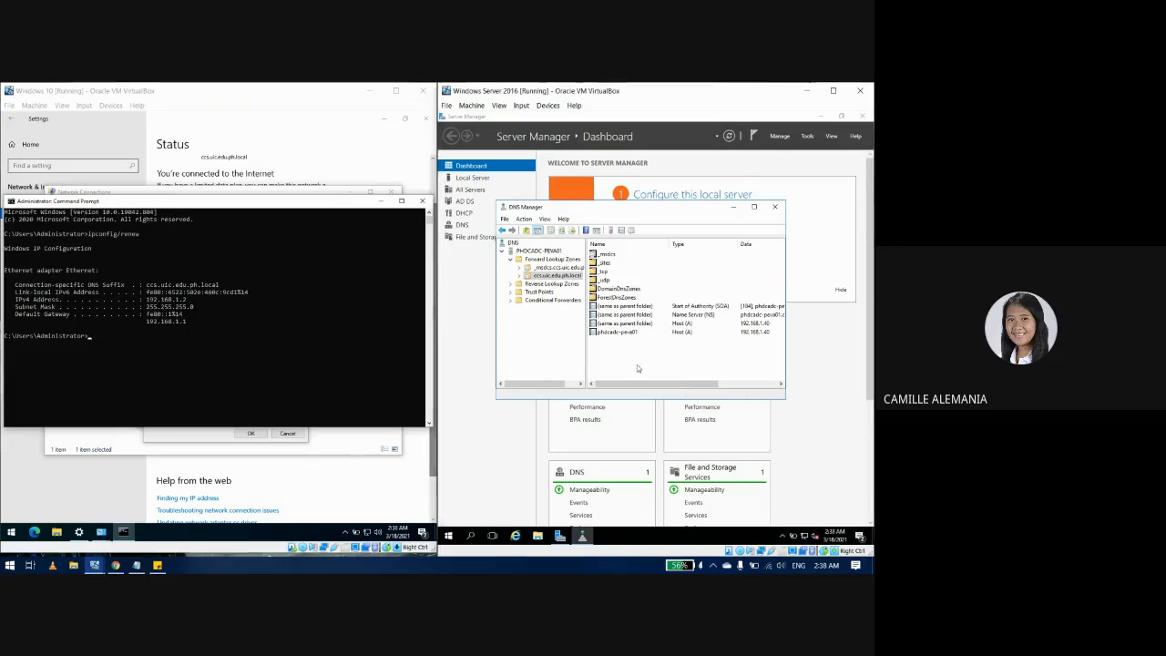
{"action": "right_click", "coordinate": [637, 361]}
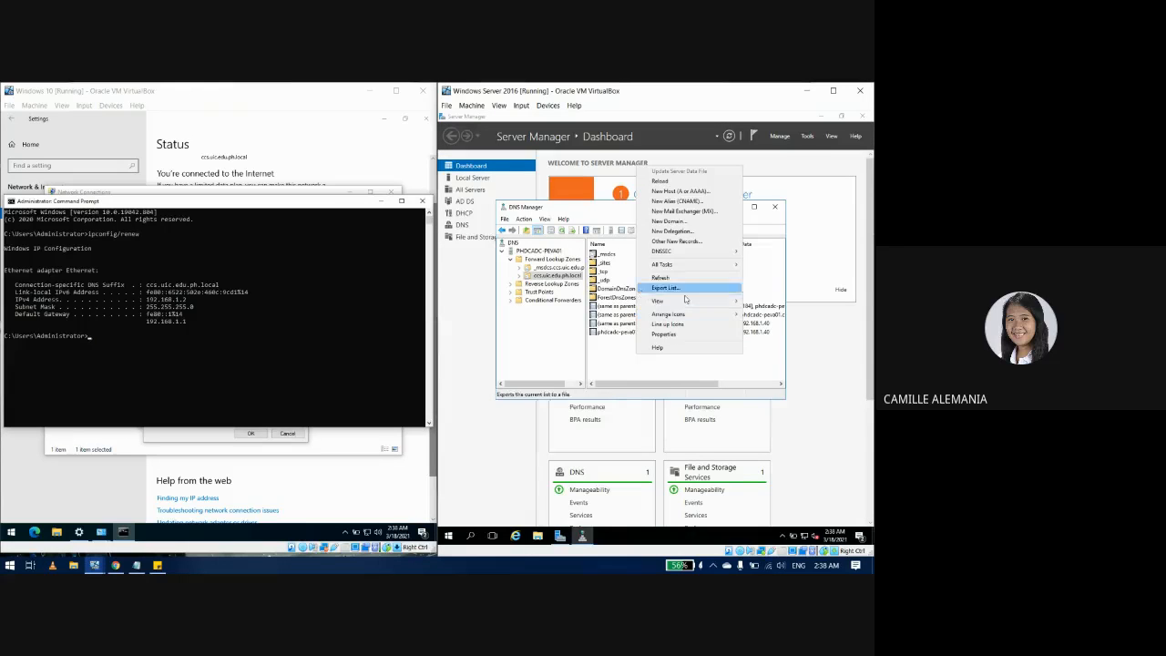
{"action": "left_click", "coordinate": [660, 277]}
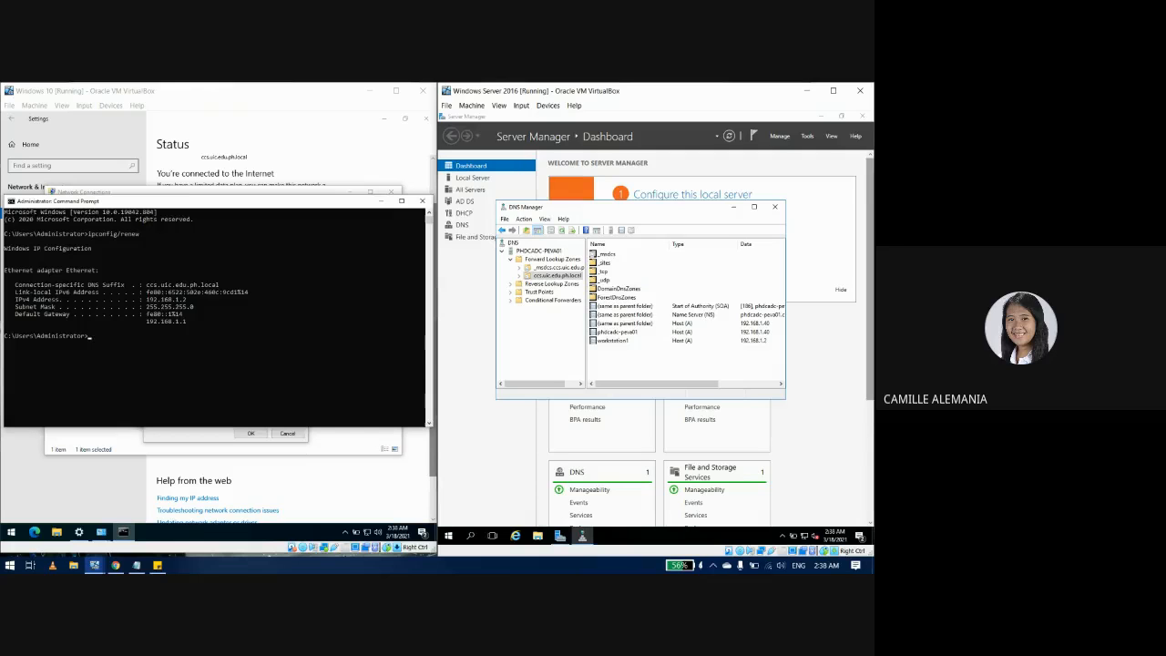
{"action": "left_click", "coordinate": [370, 201]}
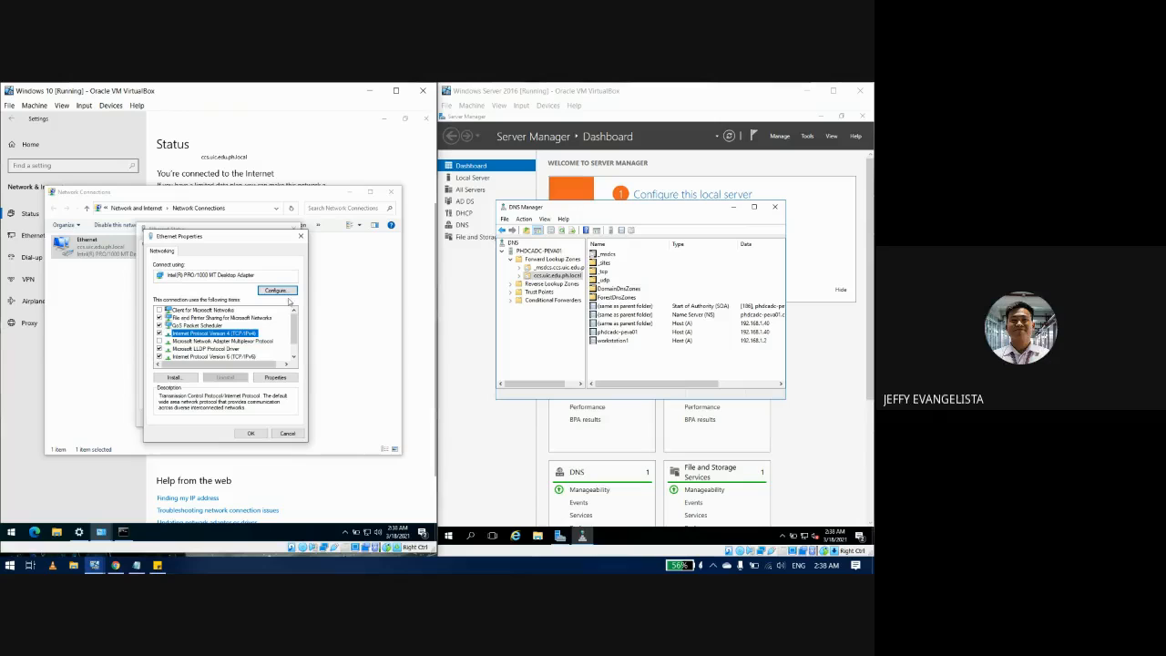
Step: Confirm 192.168.1.40 on the adapter's DNS tab and OK all adapter dialogs
{"action": "left_click", "coordinate": [284, 377]}
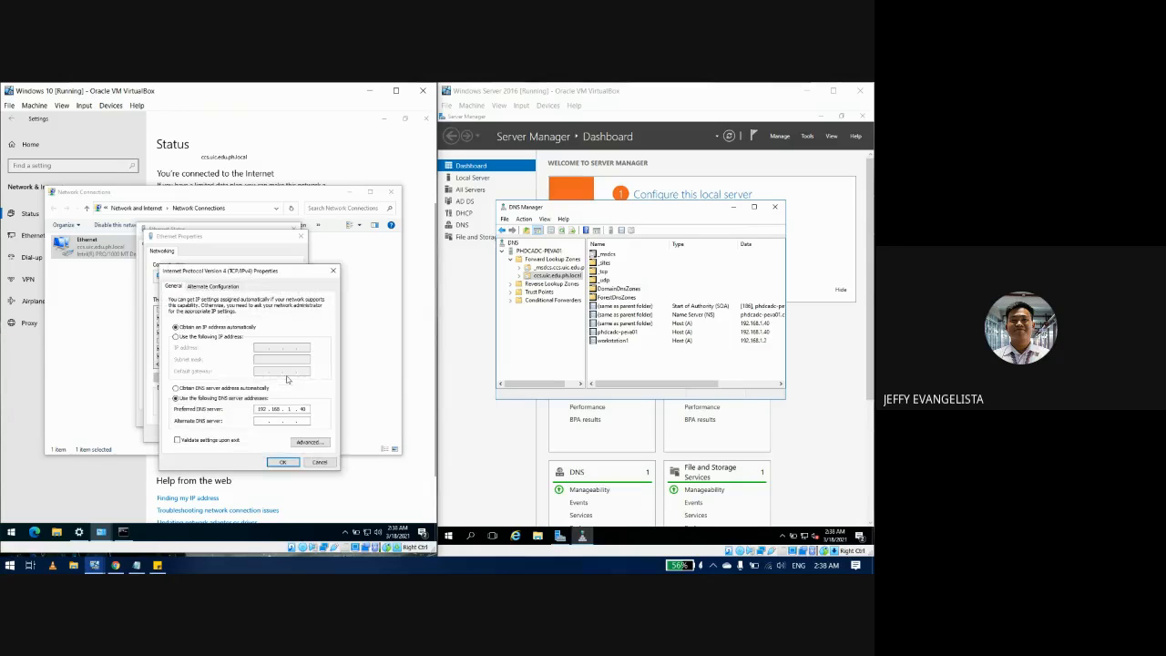
{"action": "left_click", "coordinate": [308, 442]}
{"action": "left_click", "coordinate": [205, 293]}
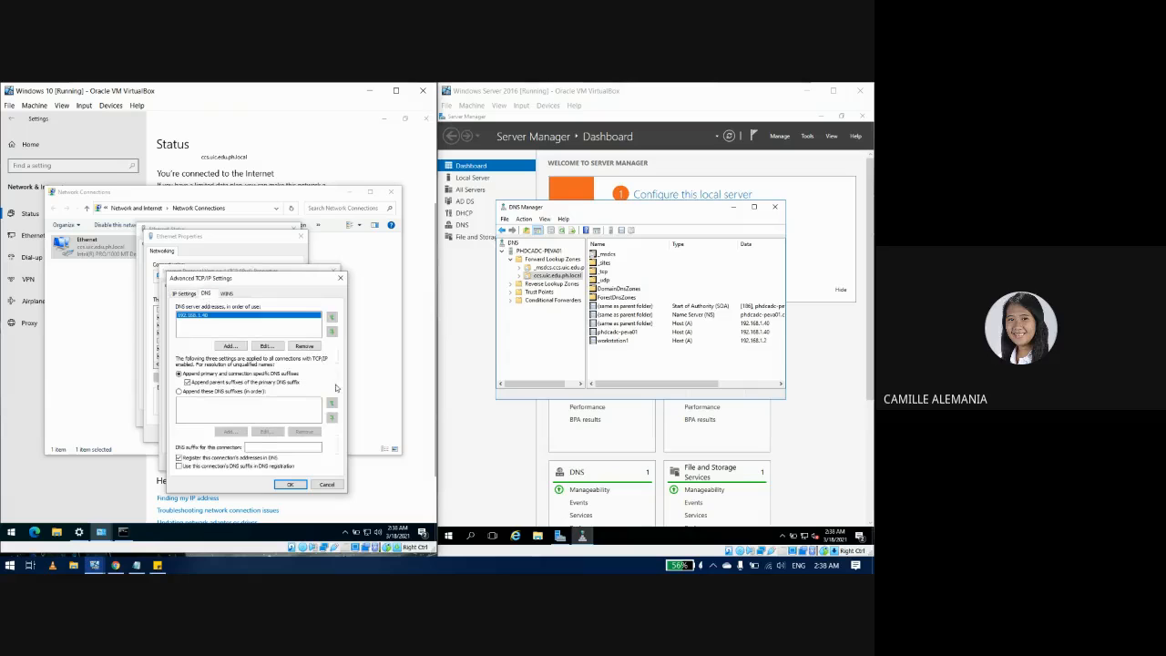
{"action": "left_click", "coordinate": [290, 484]}
{"action": "left_click", "coordinate": [283, 463]}
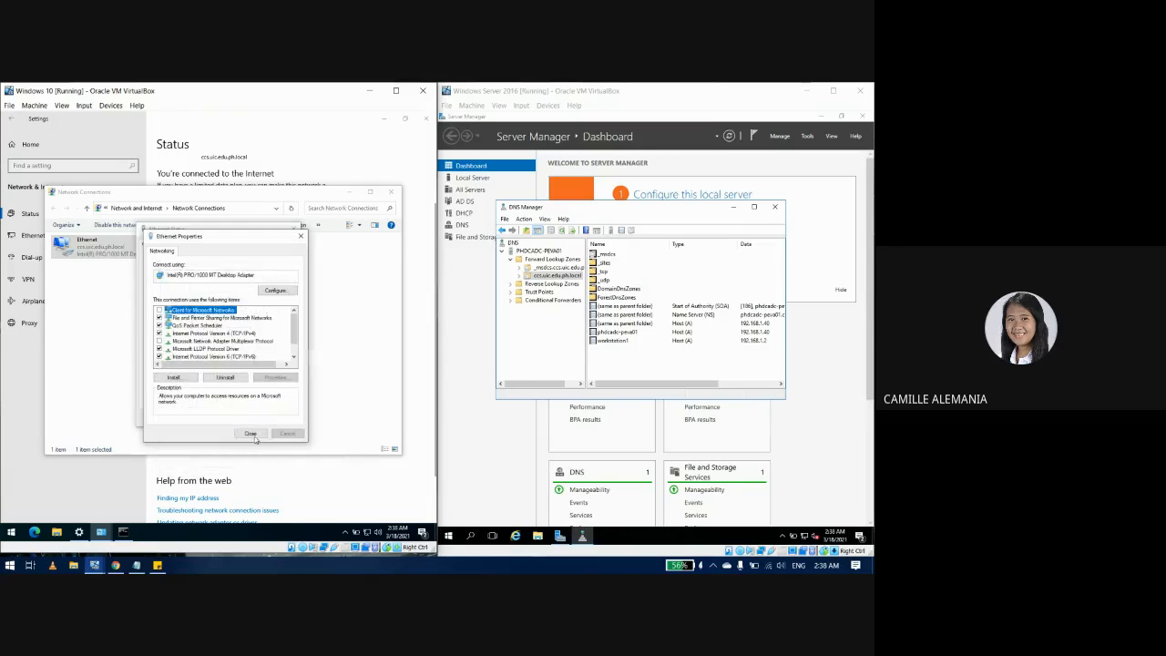
{"action": "left_click", "coordinate": [251, 434]}
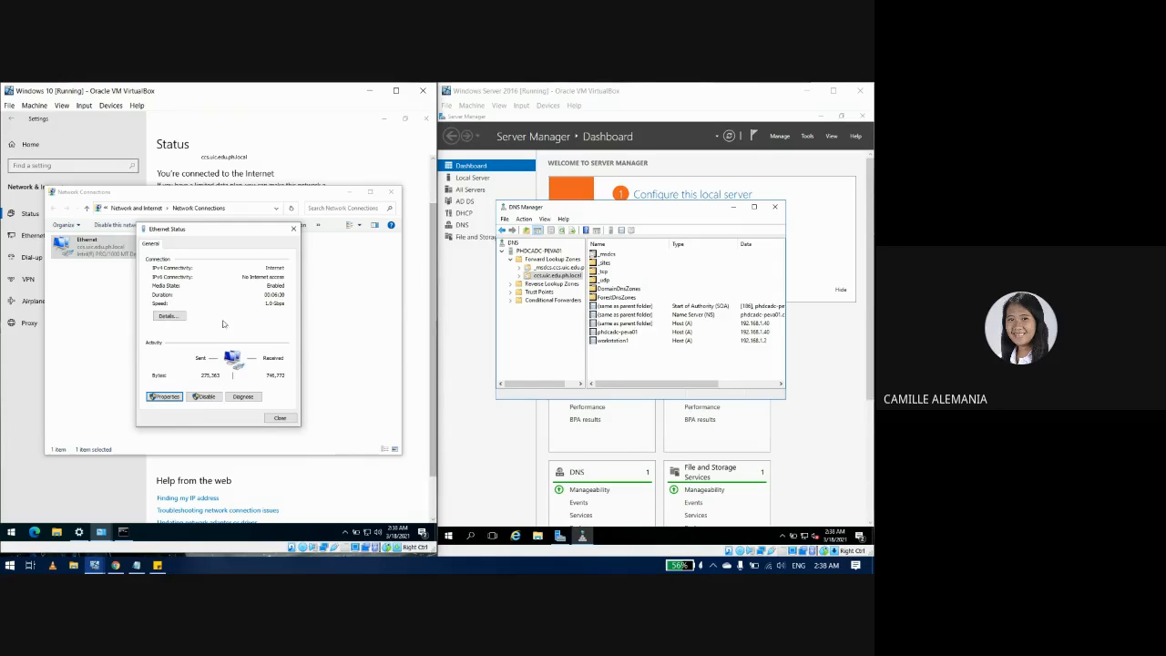
Step: Delete the workstation1 host record in DNS Manager, then bring the client's Command Prompt forward
{"action": "left_click", "coordinate": [624, 339]}
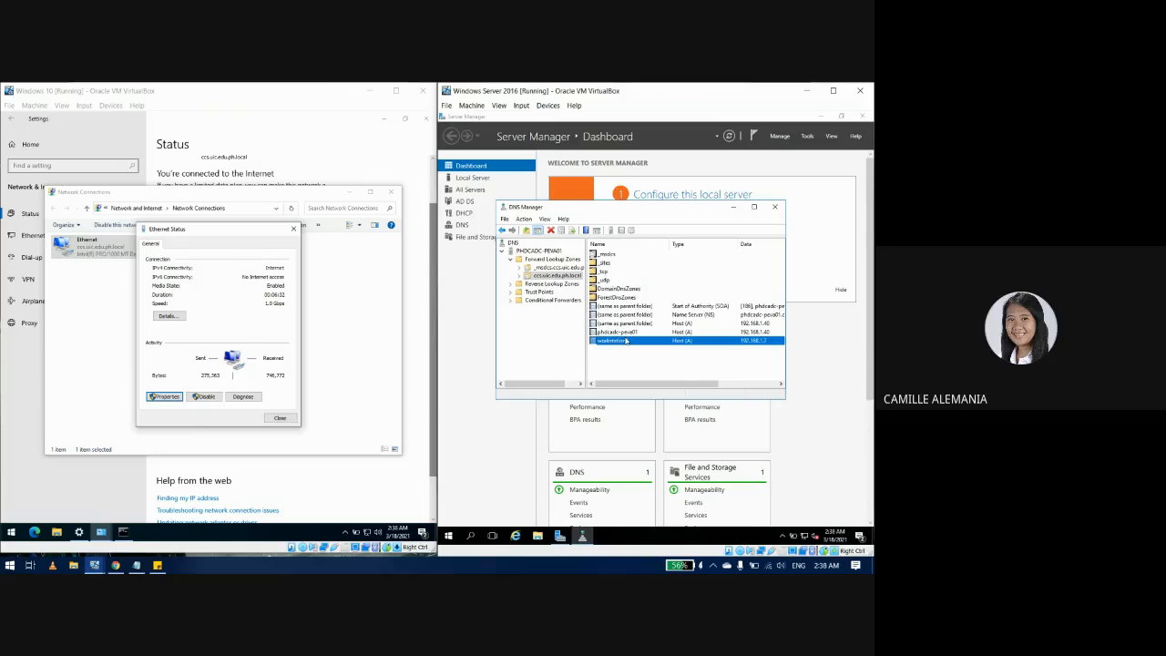
{"action": "key", "text": "Delete"}
{"action": "key", "text": "Return"}
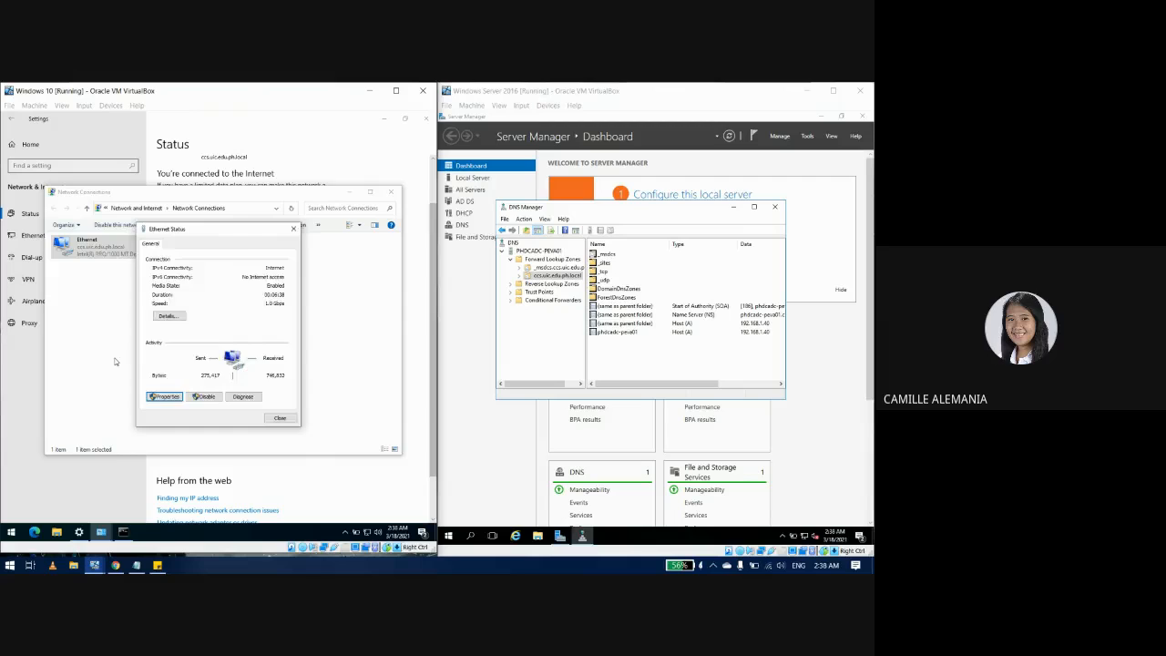
{"action": "left_click", "coordinate": [346, 428]}
{"action": "left_click", "coordinate": [124, 534]}
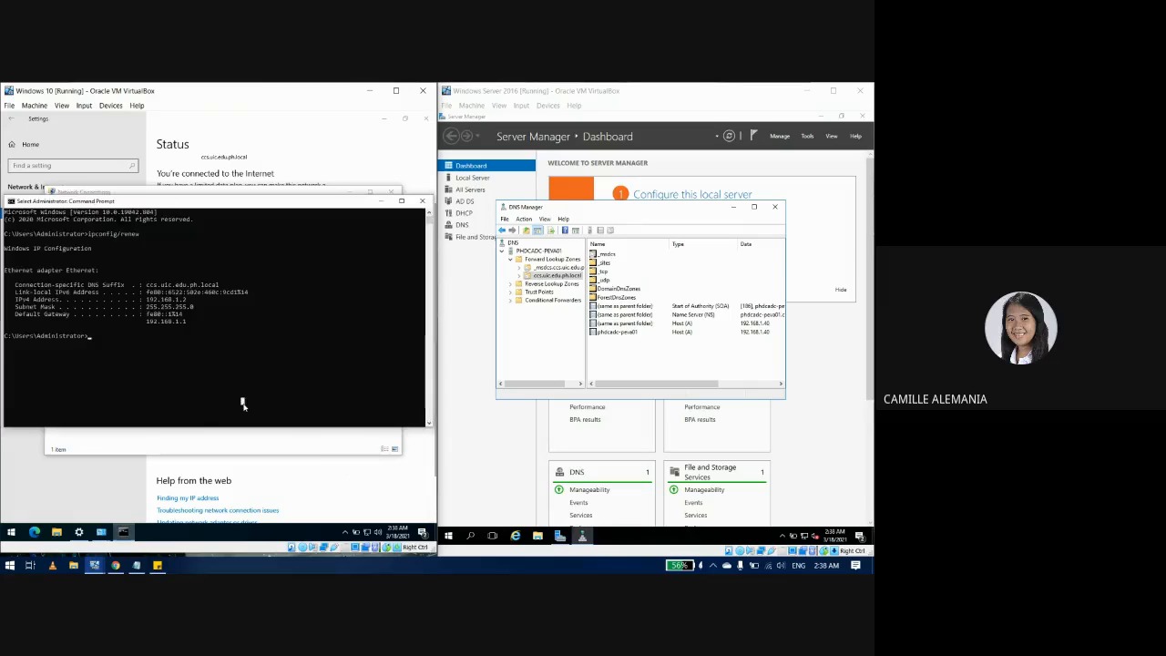
Step: Rerun ipconfig/renew on the client and refresh the zone's record list in DNS Manager
{"action": "key", "text": "Up"}
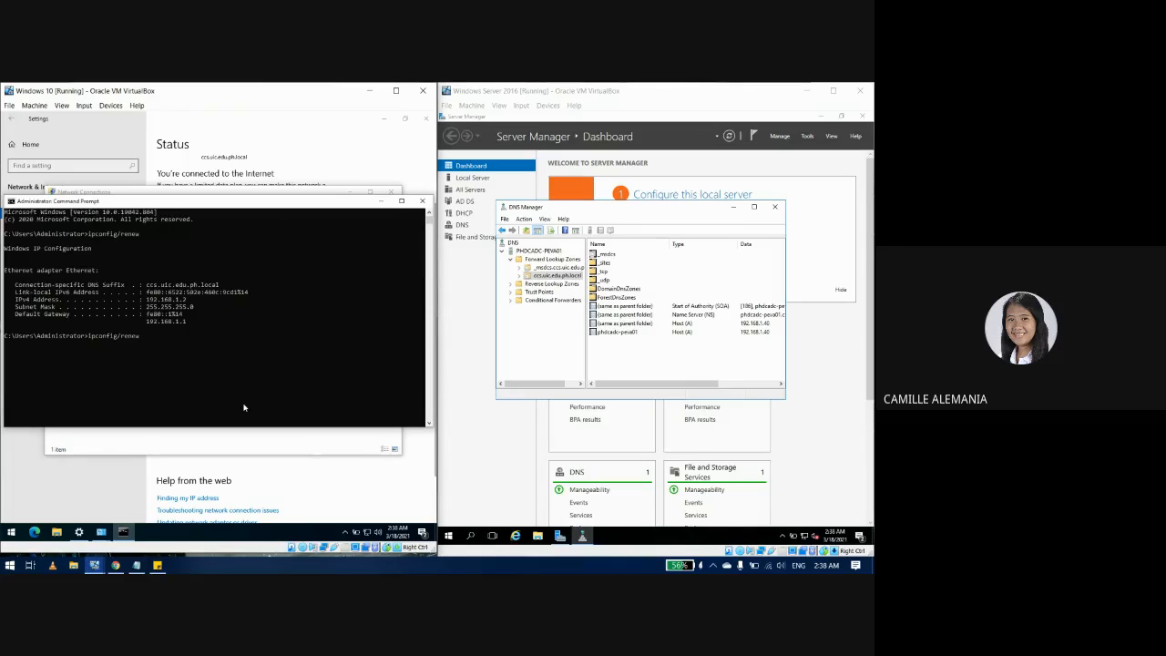
{"action": "key", "text": "Return"}
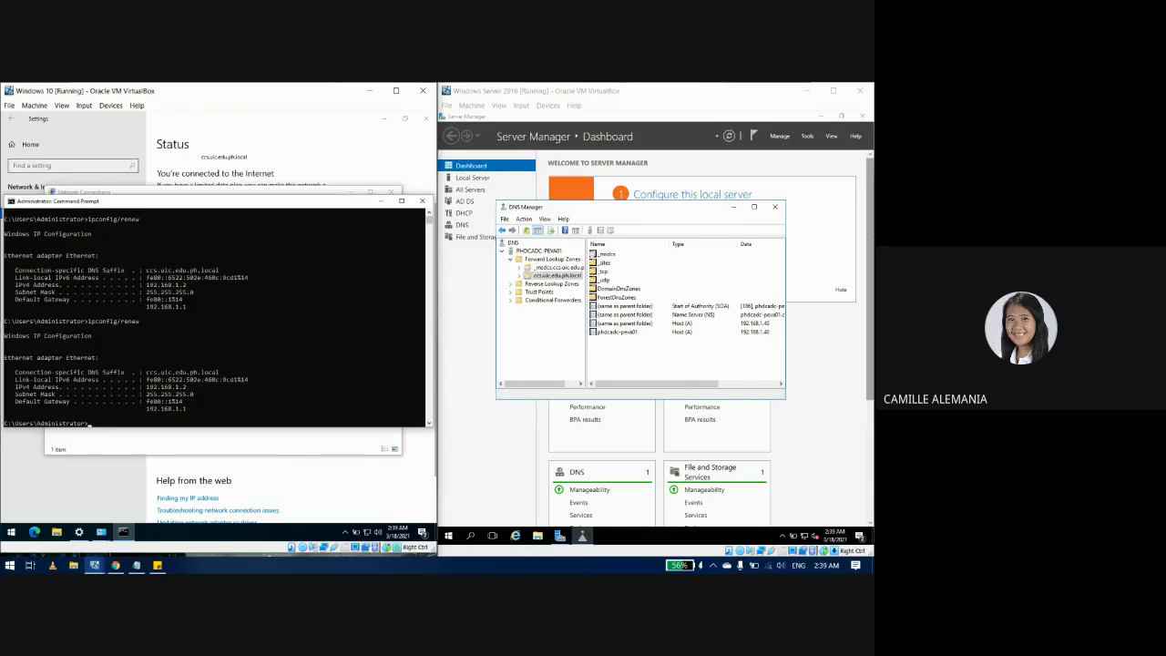
{"action": "left_click", "coordinate": [654, 361]}
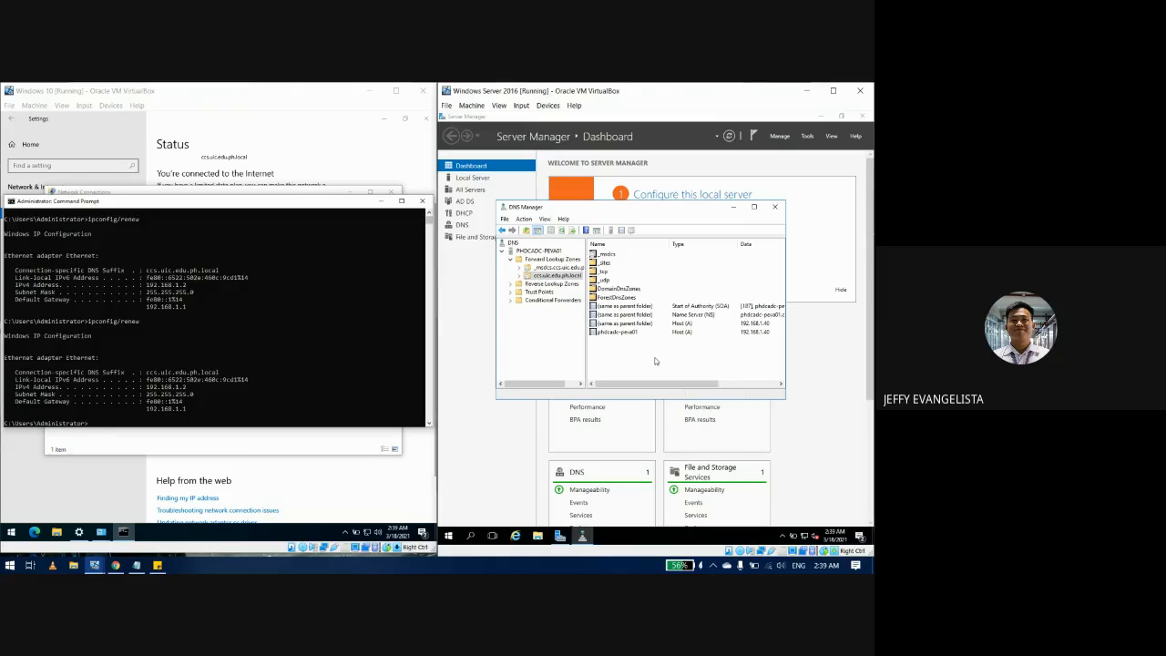
{"action": "right_click", "coordinate": [654, 362]}
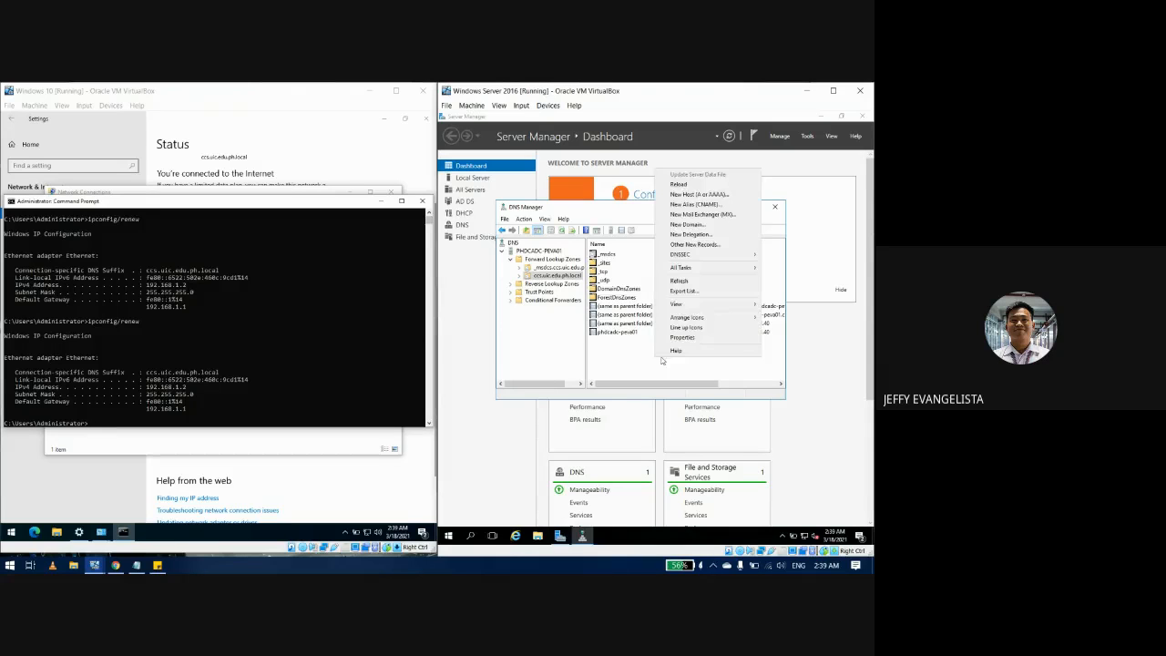
{"action": "left_click", "coordinate": [677, 283]}
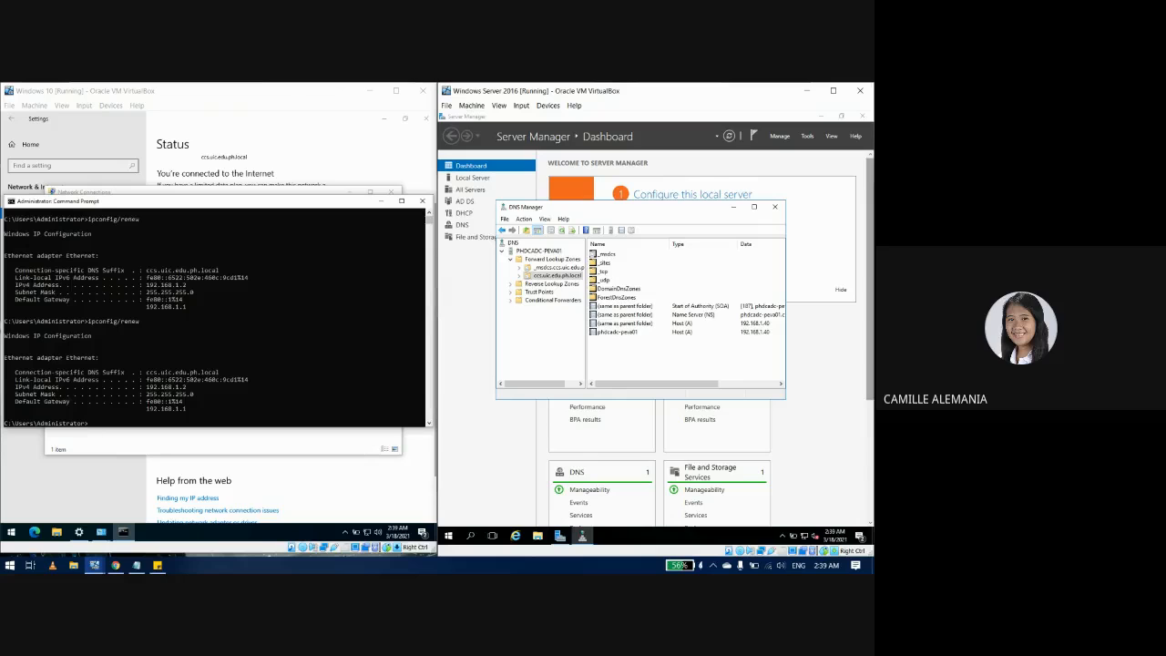
{"action": "right_click", "coordinate": [627, 357]}
{"action": "left_click", "coordinate": [595, 367]}
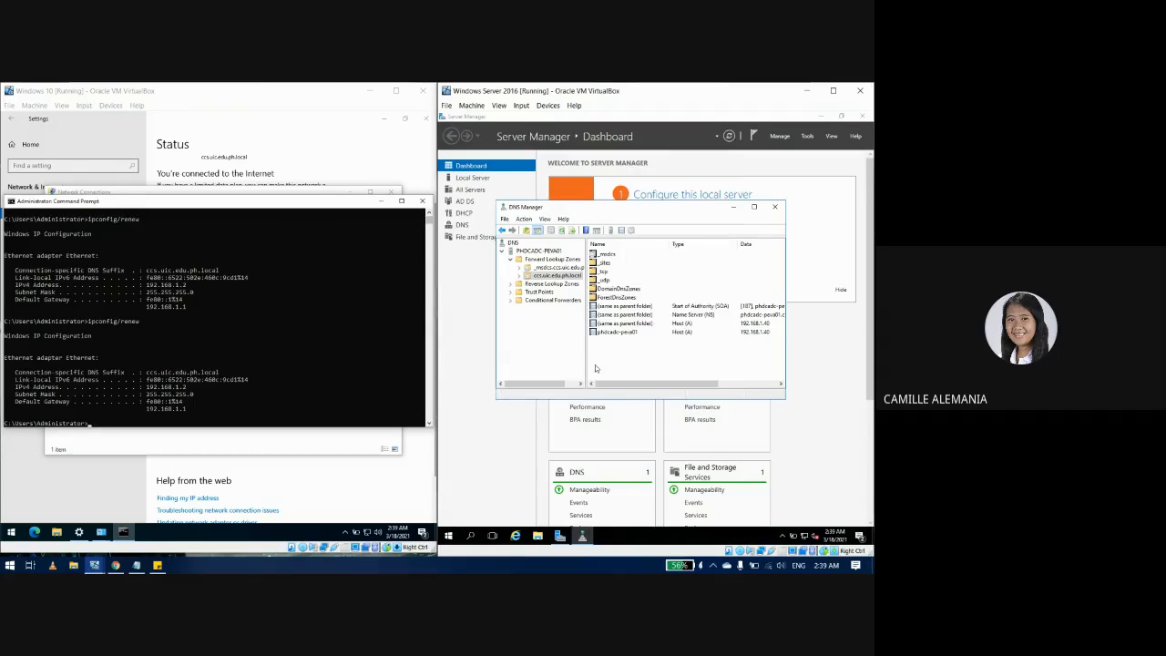
Step: Create a New Host (A) record workstation1 at 192.168.1.2 and check it in the list
{"action": "right_click", "coordinate": [614, 365]}
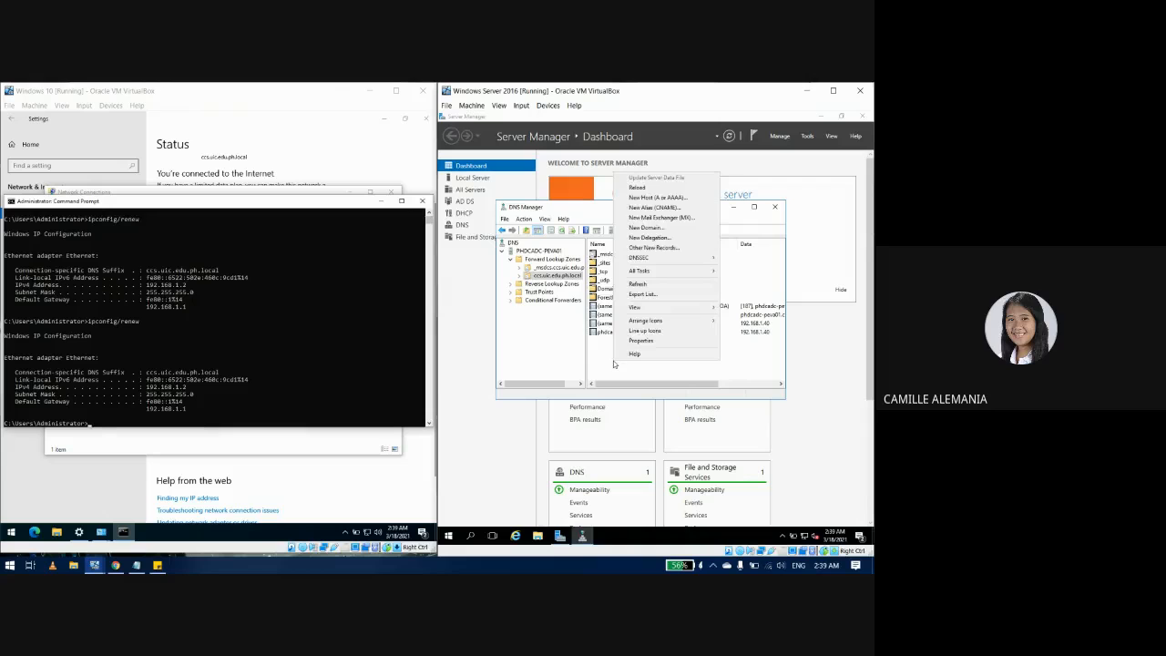
{"action": "left_click", "coordinate": [642, 198]}
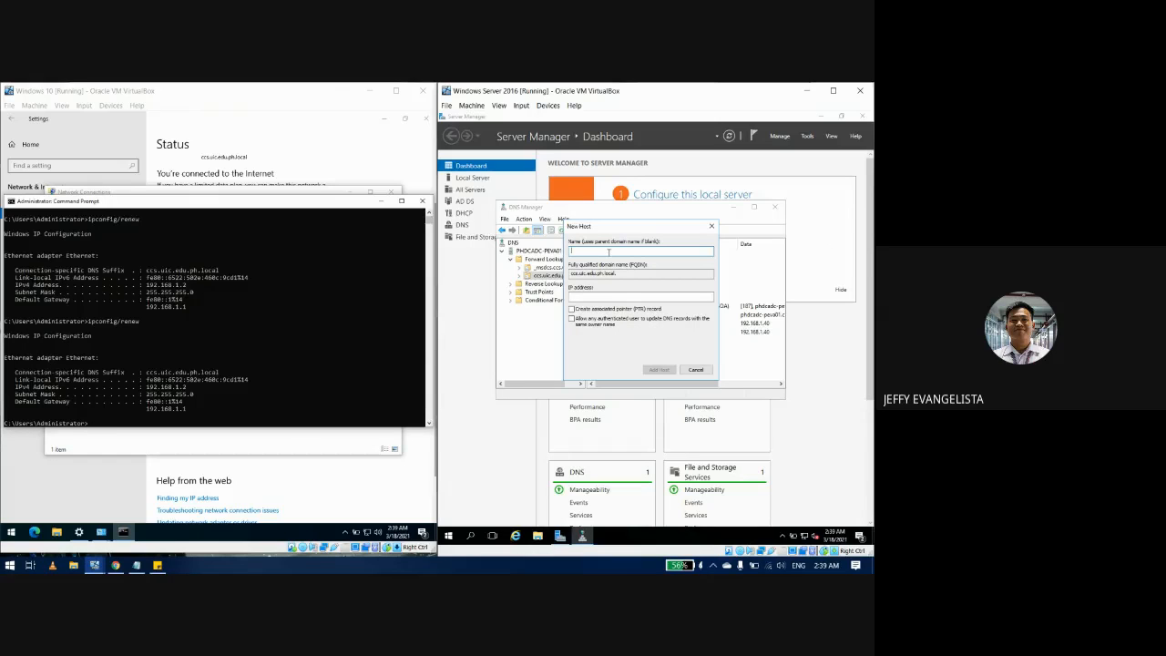
{"action": "type", "text": "workstation1"}
{"action": "left_click", "coordinate": [610, 295]}
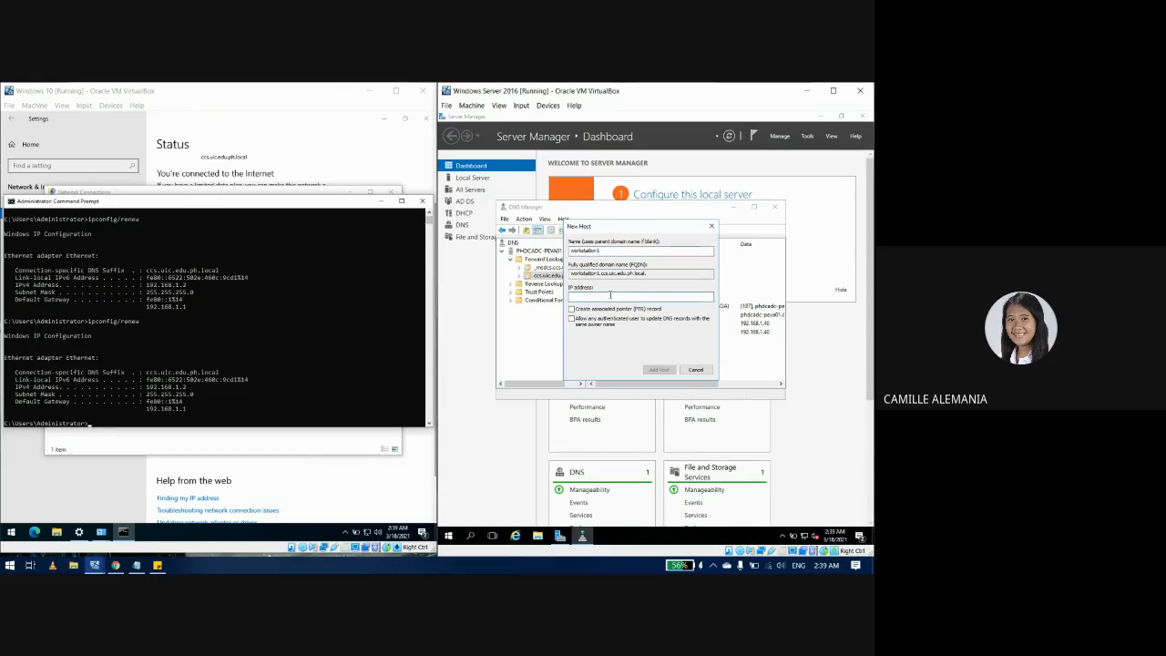
{"action": "type", "text": "192.168.1."}
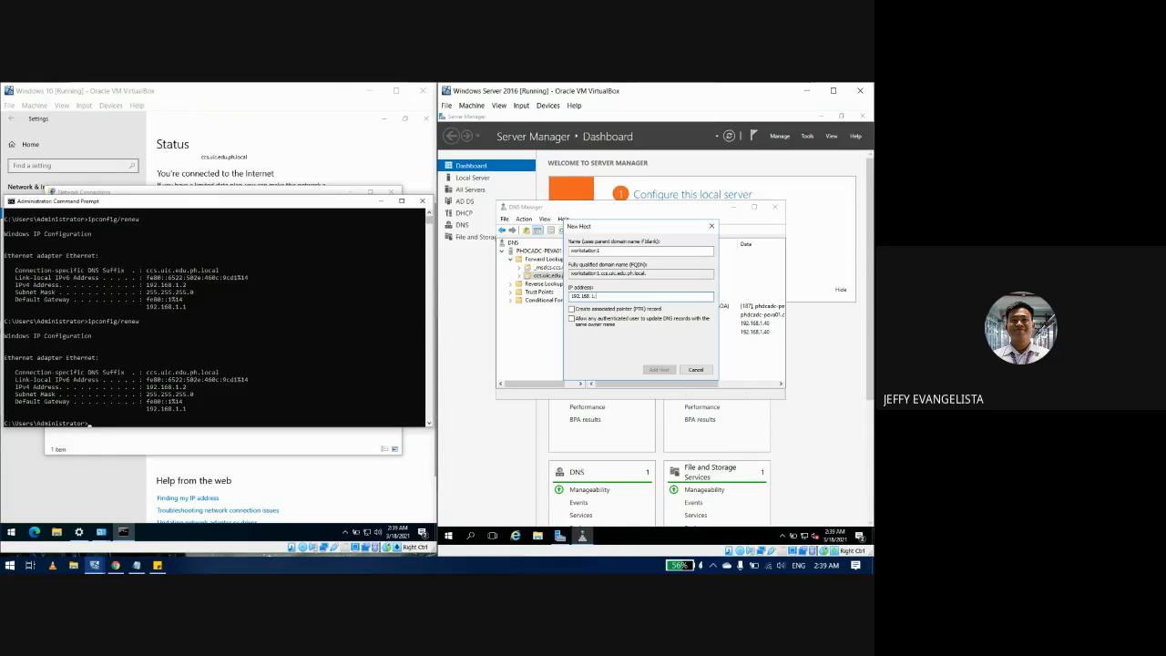
{"action": "type", "text": "2"}
{"action": "left_click", "coordinate": [657, 370]}
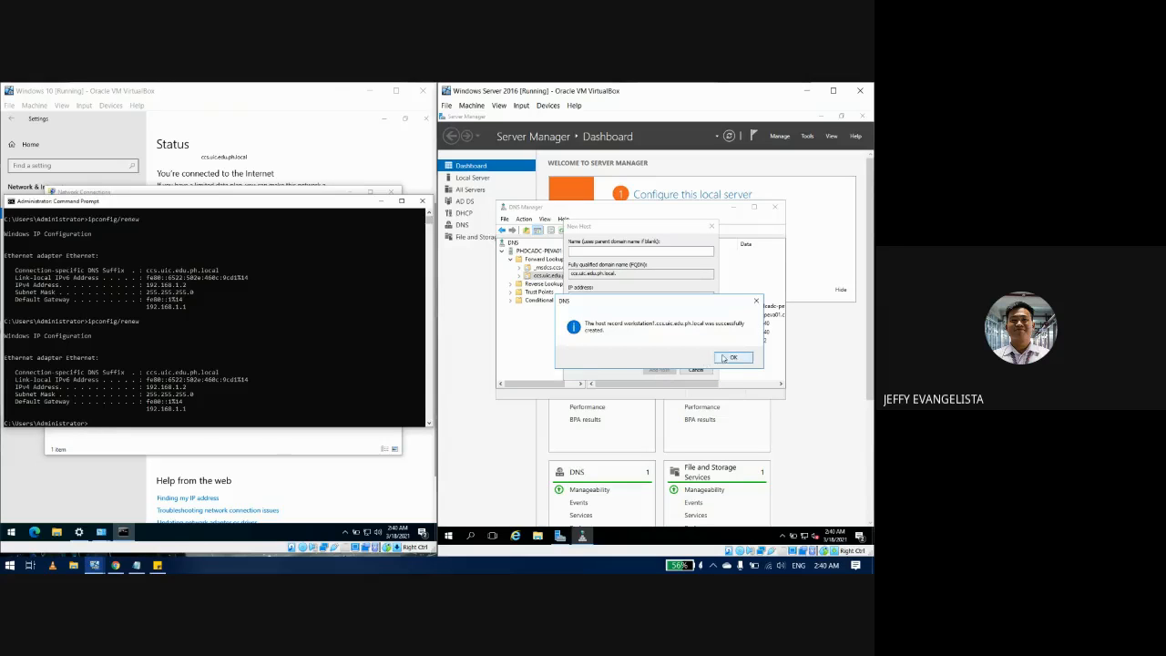
{"action": "left_click", "coordinate": [726, 358]}
{"action": "left_click", "coordinate": [696, 369]}
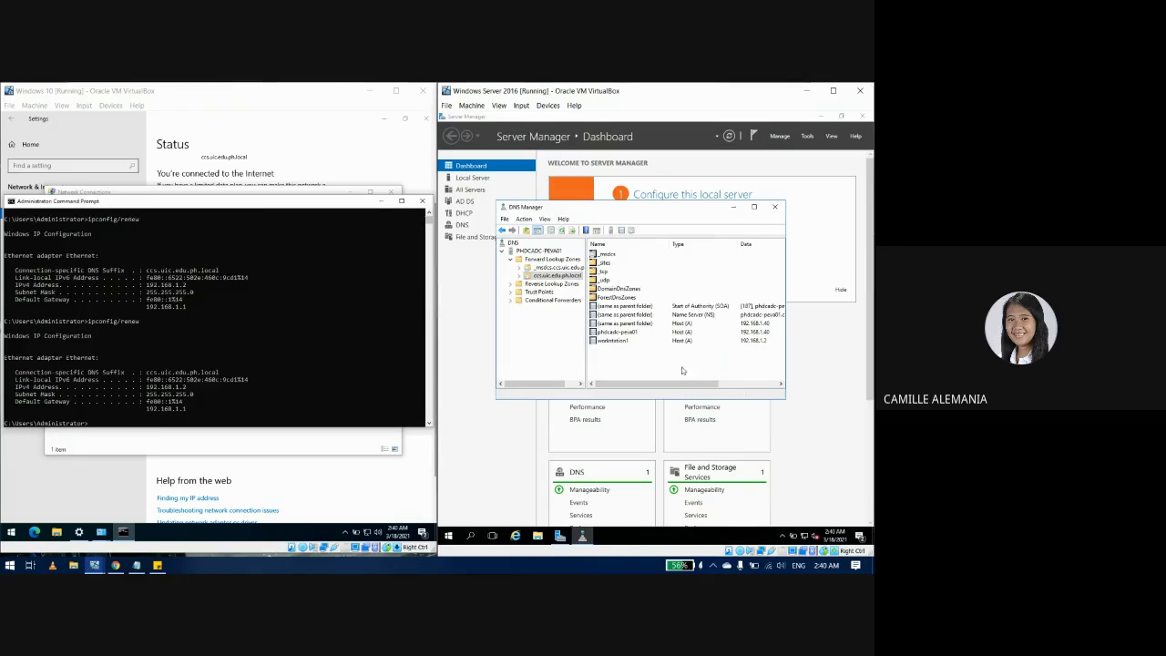
{"action": "left_click", "coordinate": [625, 341]}
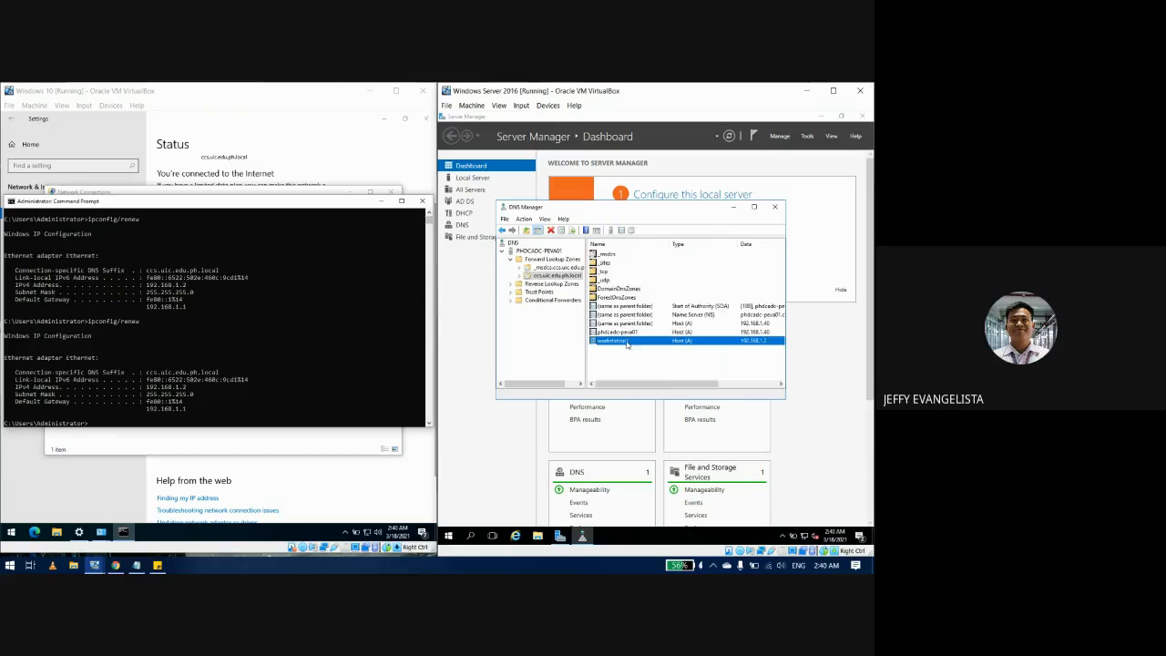
{"action": "scroll", "coordinate": [639, 357], "scroll_direction": "right", "scroll_amount": 2}
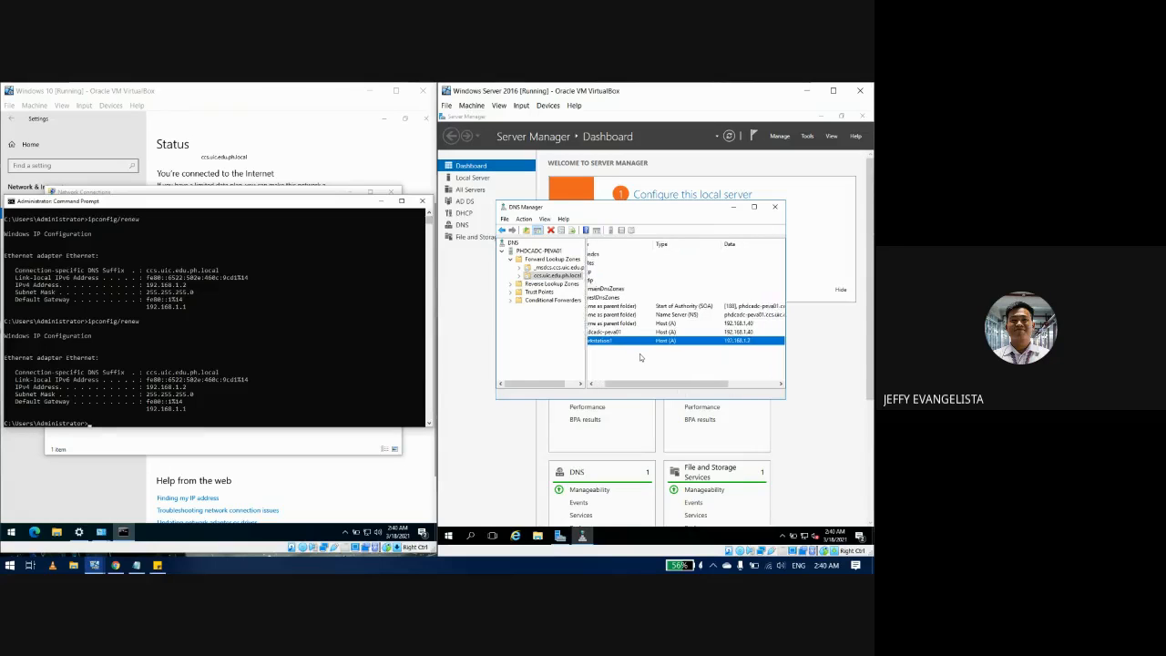
{"action": "scroll", "coordinate": [643, 358], "scroll_direction": "left", "scroll_amount": 2}
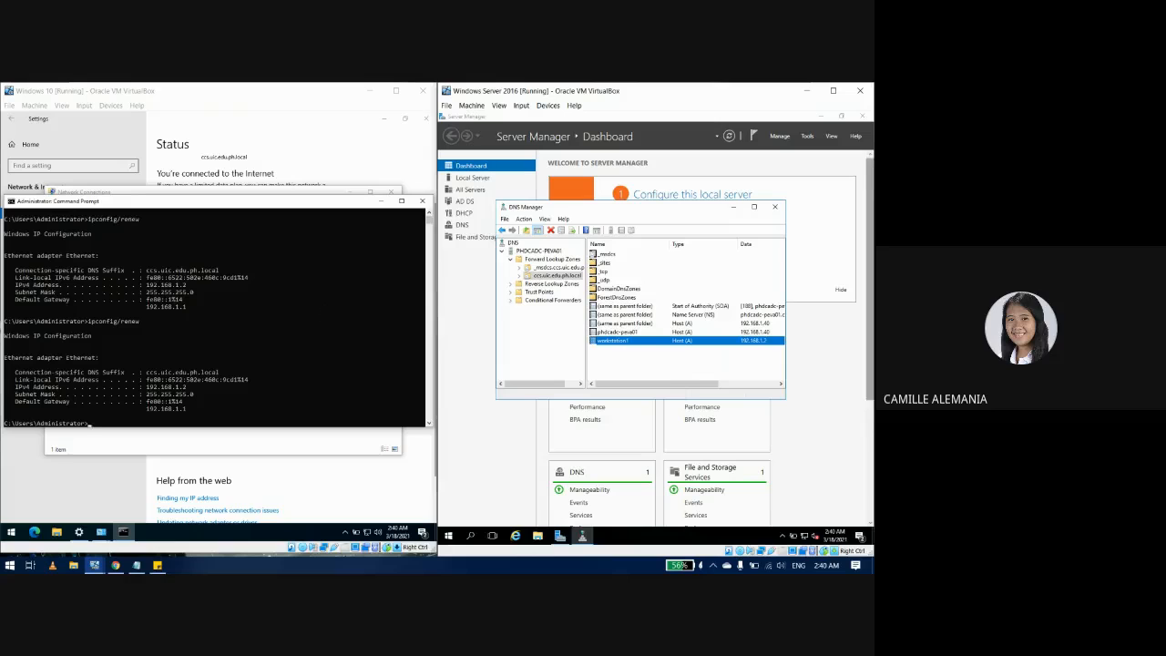
Step: Delete the Create DNS Host (A) Record line from the Session Tasks note
{"action": "left_click", "coordinate": [157, 565]}
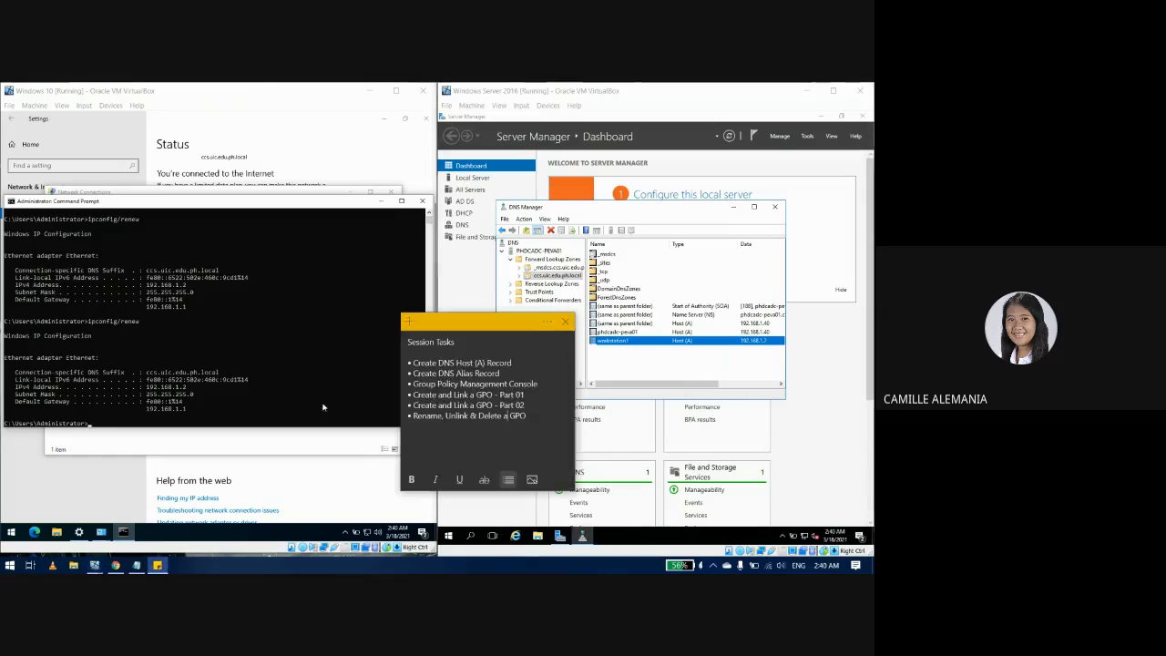
{"action": "left_click_drag", "start_coordinate": [515, 361], "coordinate": [407, 362]}
{"action": "key", "text": "BackSpace"}
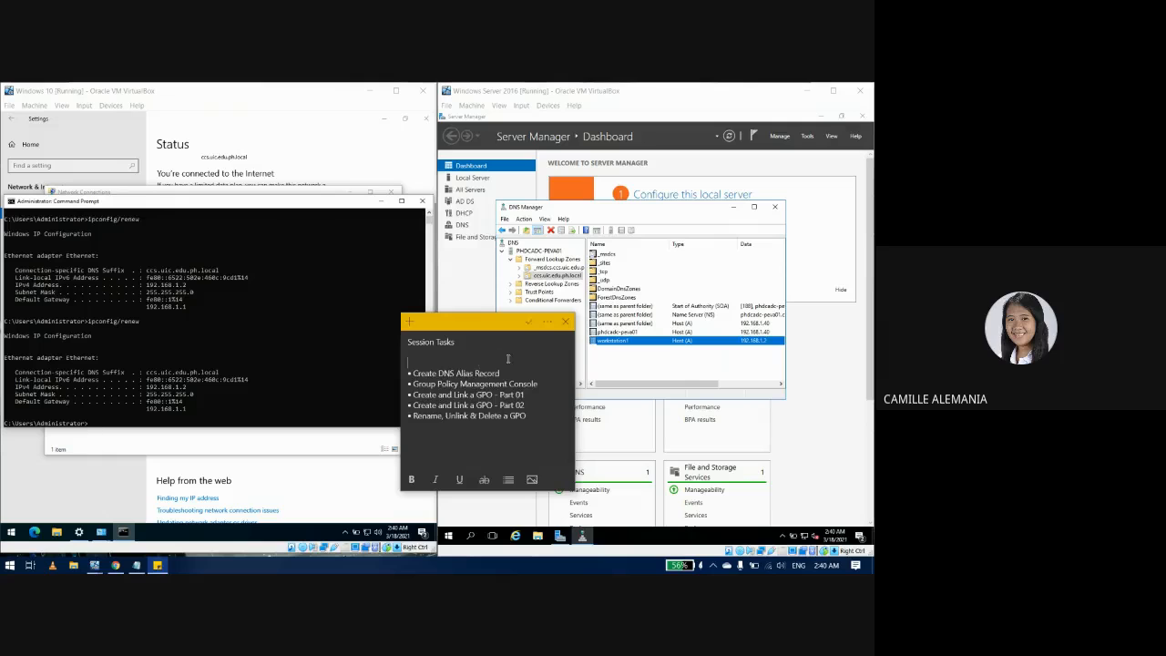
{"action": "key", "text": "BackSpace"}
Step: Minimise the Windows 10 client's network Settings window
{"action": "left_click", "coordinate": [592, 359]}
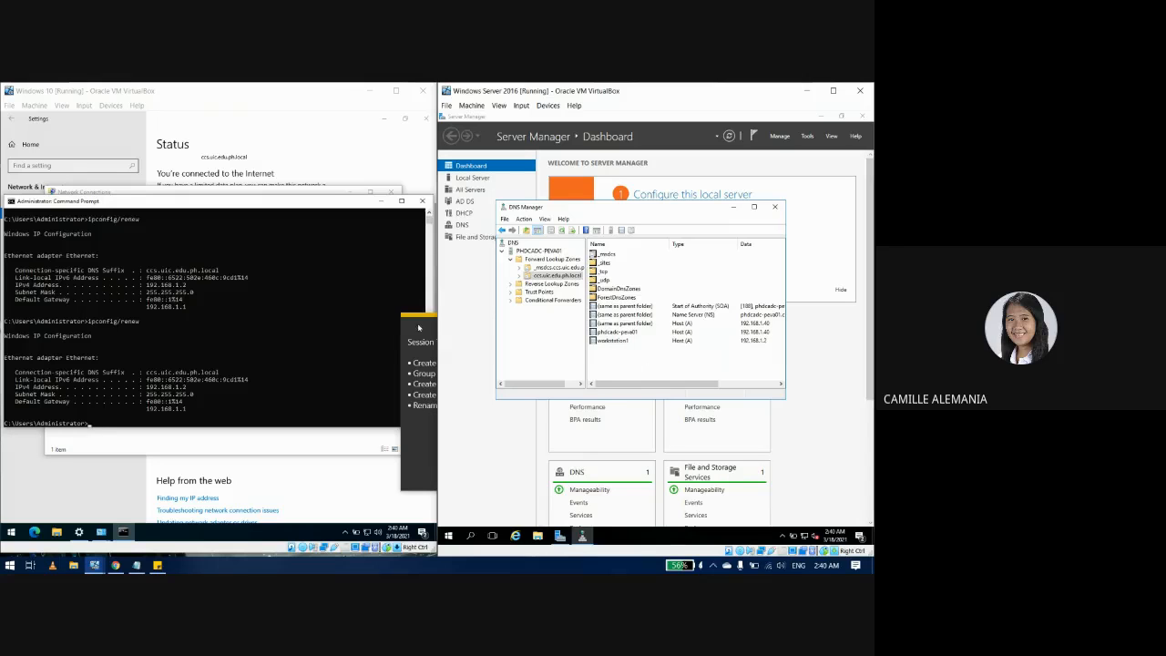
{"action": "left_click", "coordinate": [332, 468]}
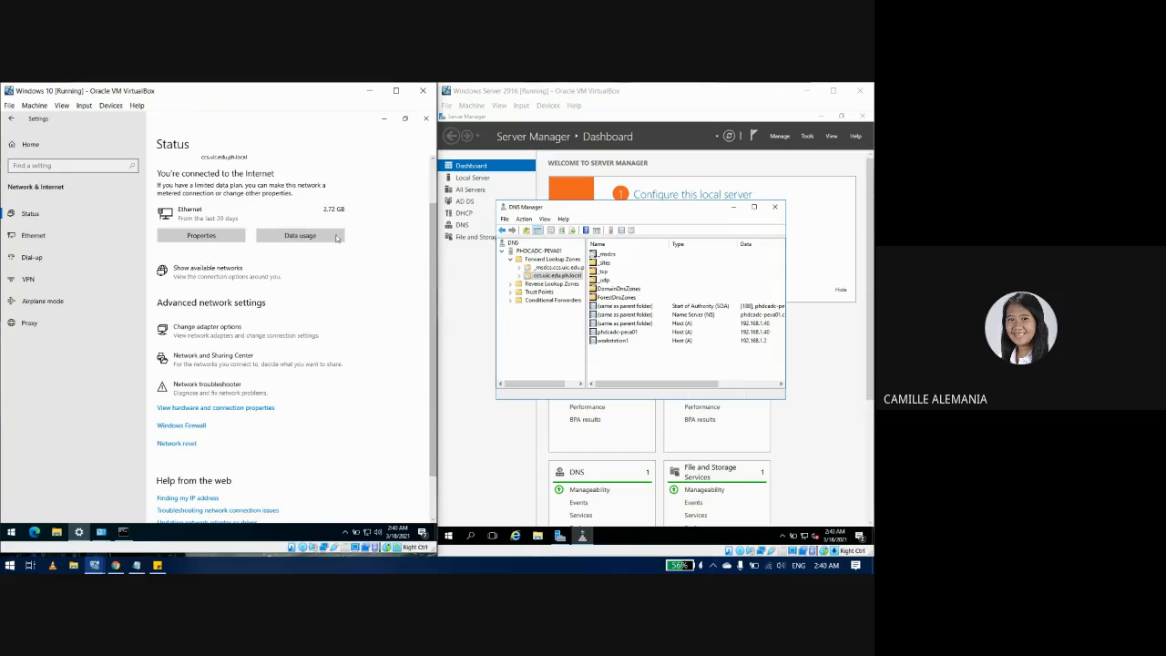
{"action": "left_click", "coordinate": [383, 120]}
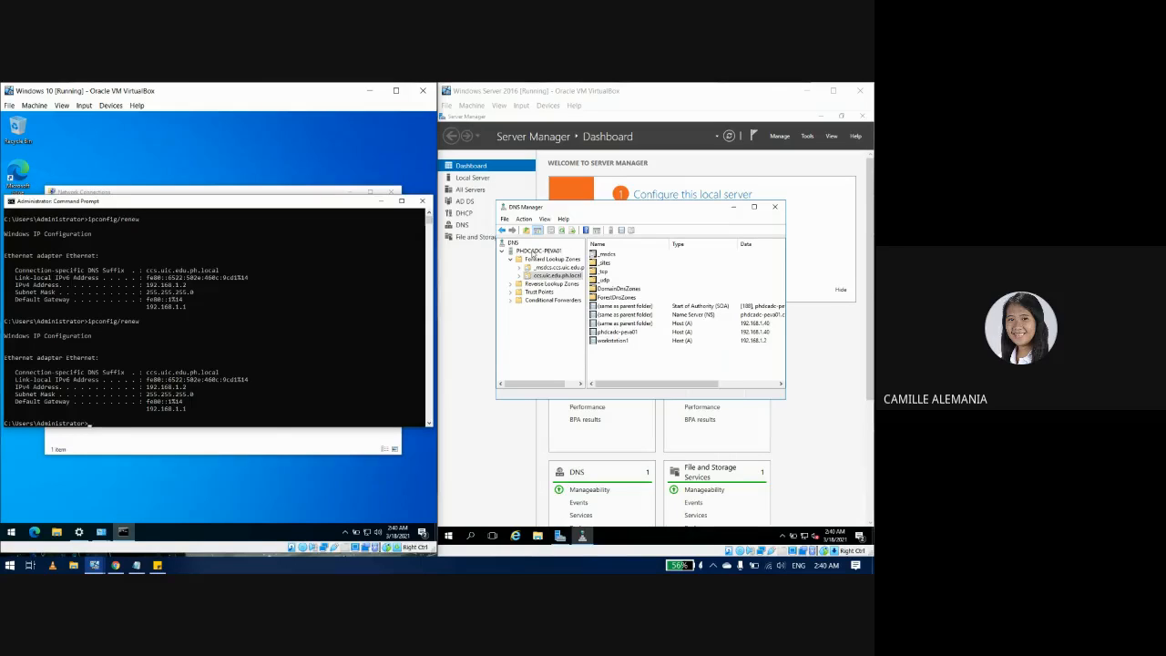
Step: Start a new alias (CNAME) record in ccs.uic.edu.ph.local named FILES
{"action": "right_click", "coordinate": [554, 276]}
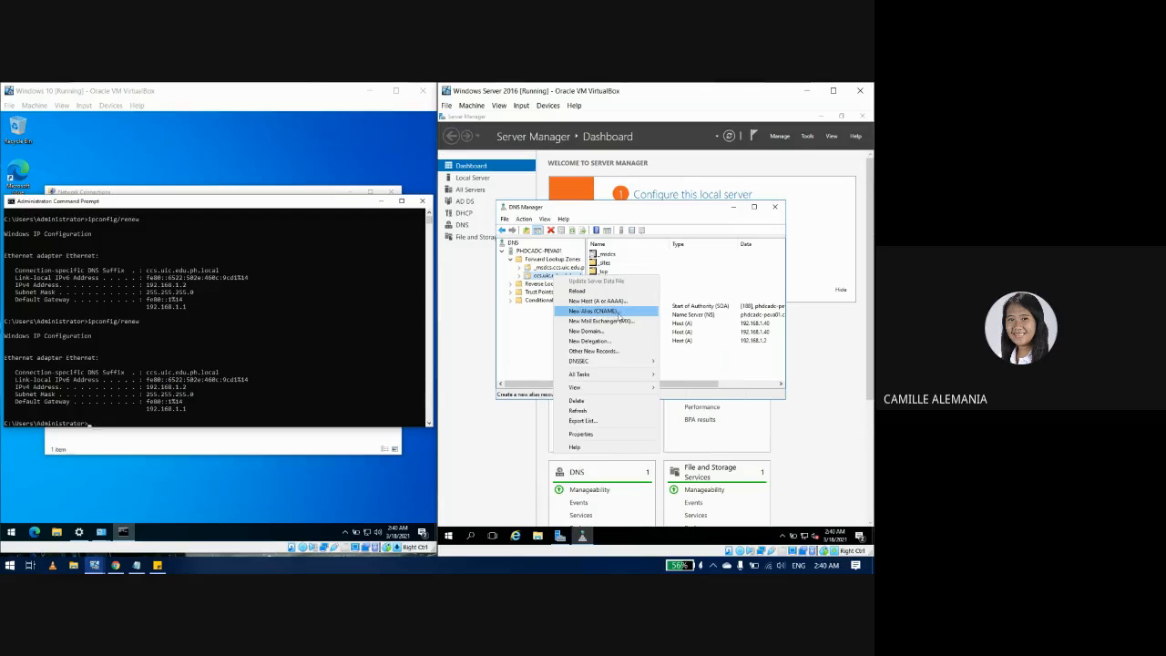
{"action": "left_click", "coordinate": [618, 313]}
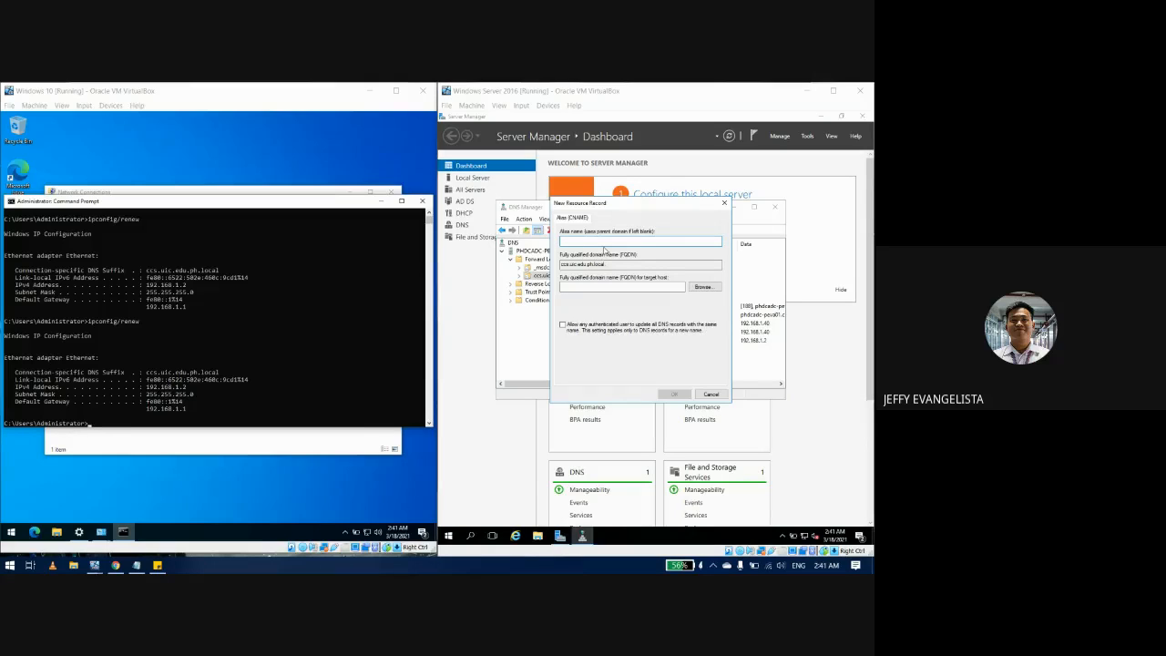
{"action": "left_click", "coordinate": [607, 242]}
{"action": "type", "text": "FILES"}
{"action": "left_click", "coordinate": [603, 289]}
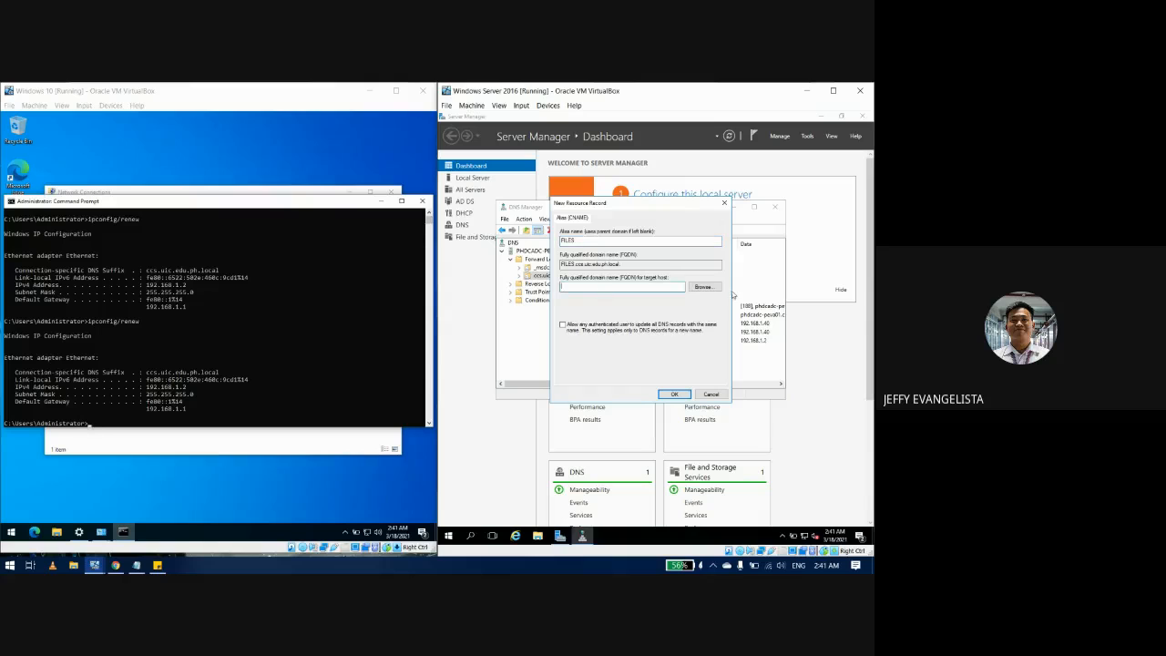
Step: Browse to workstation1 in ccs.uic.edu.ph.local as the target host and create the record
{"action": "left_click", "coordinate": [702, 288]}
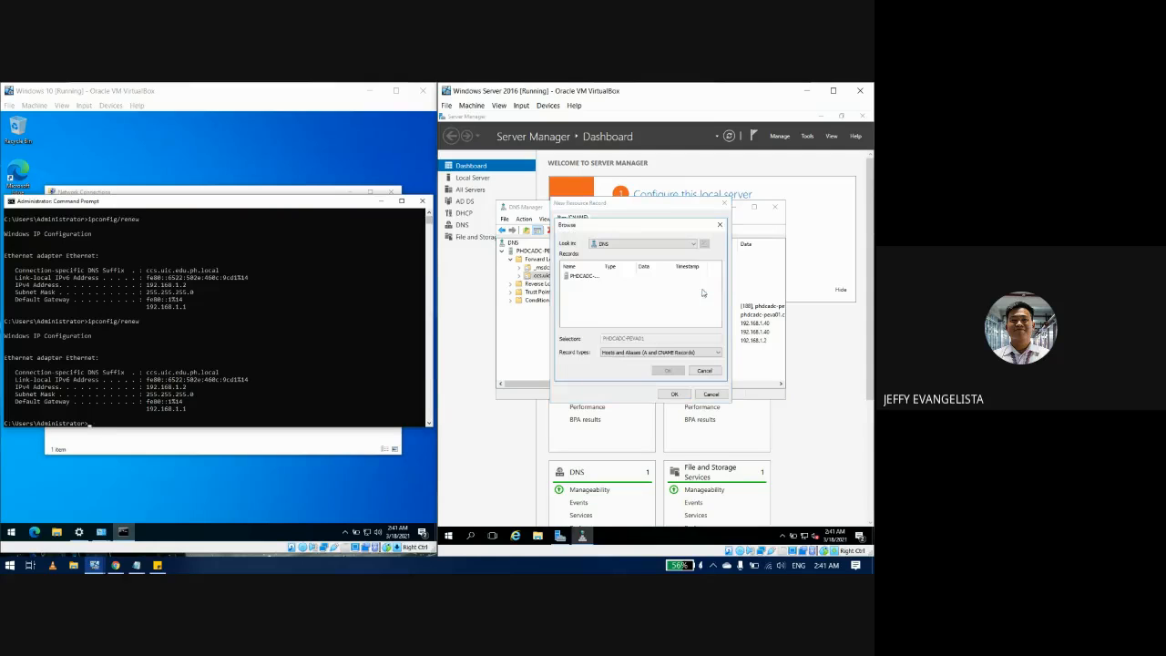
{"action": "left_click", "coordinate": [583, 276]}
{"action": "double_click", "coordinate": [583, 276]}
{"action": "double_click", "coordinate": [583, 276]}
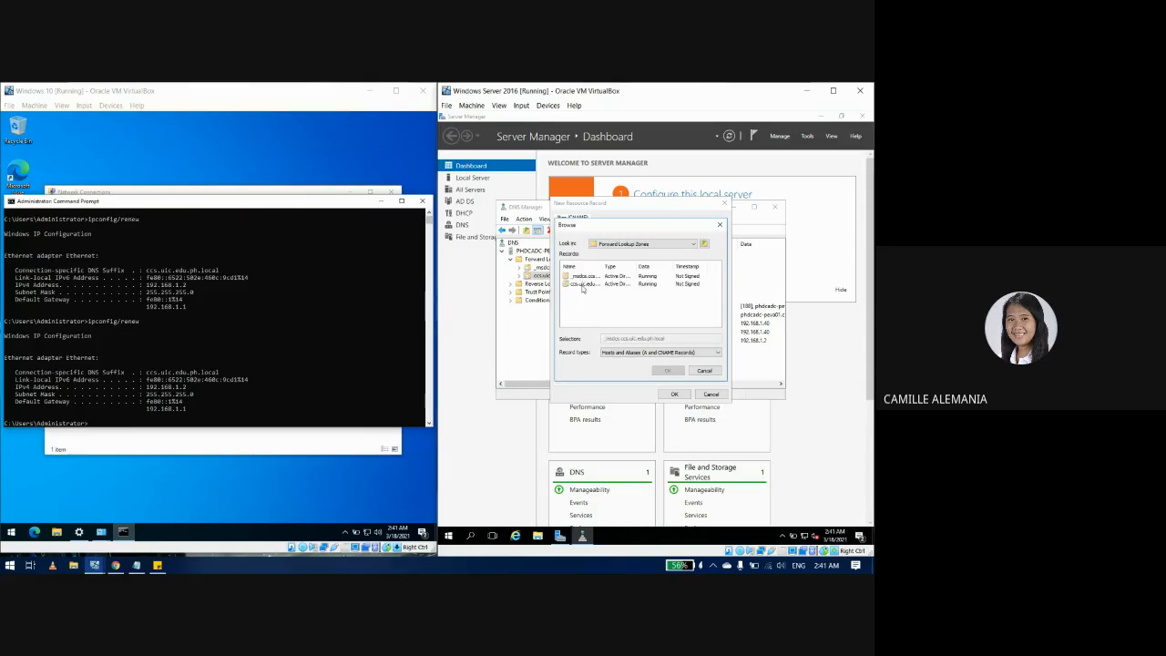
{"action": "double_click", "coordinate": [581, 284]}
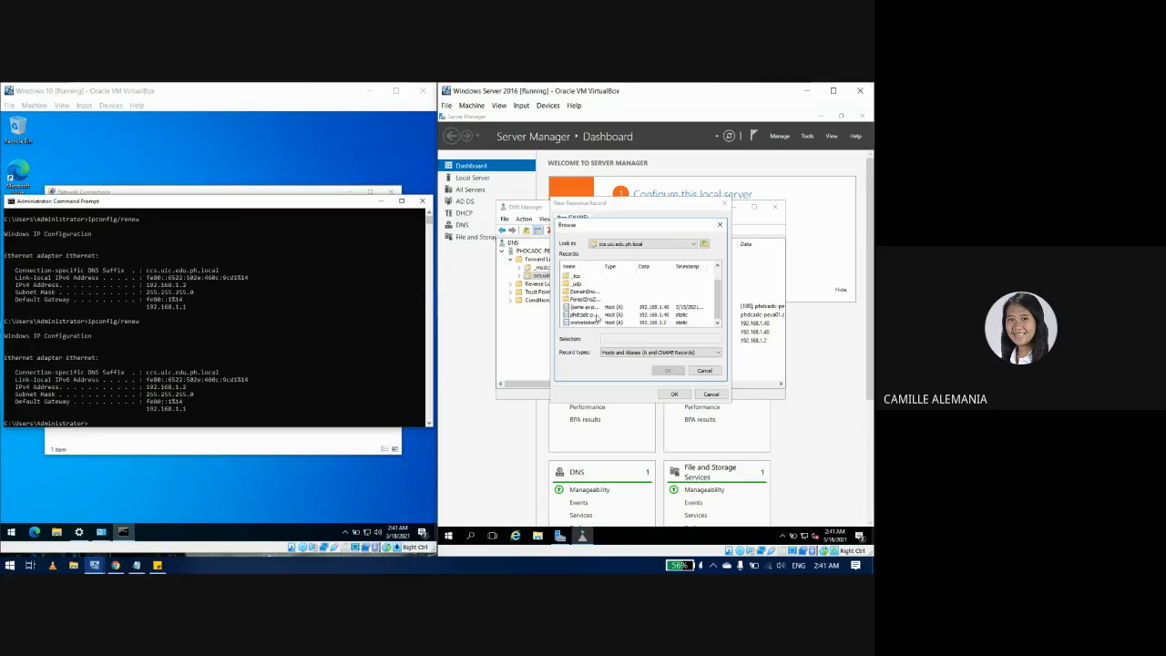
{"action": "left_click", "coordinate": [575, 324]}
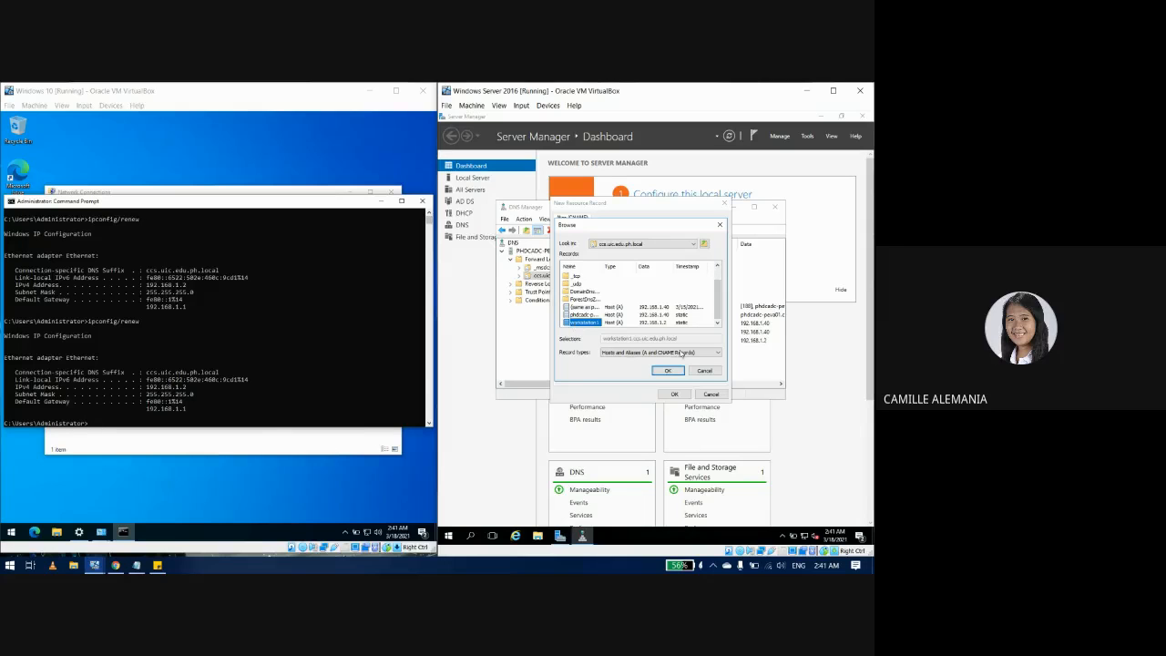
{"action": "left_click", "coordinate": [665, 370]}
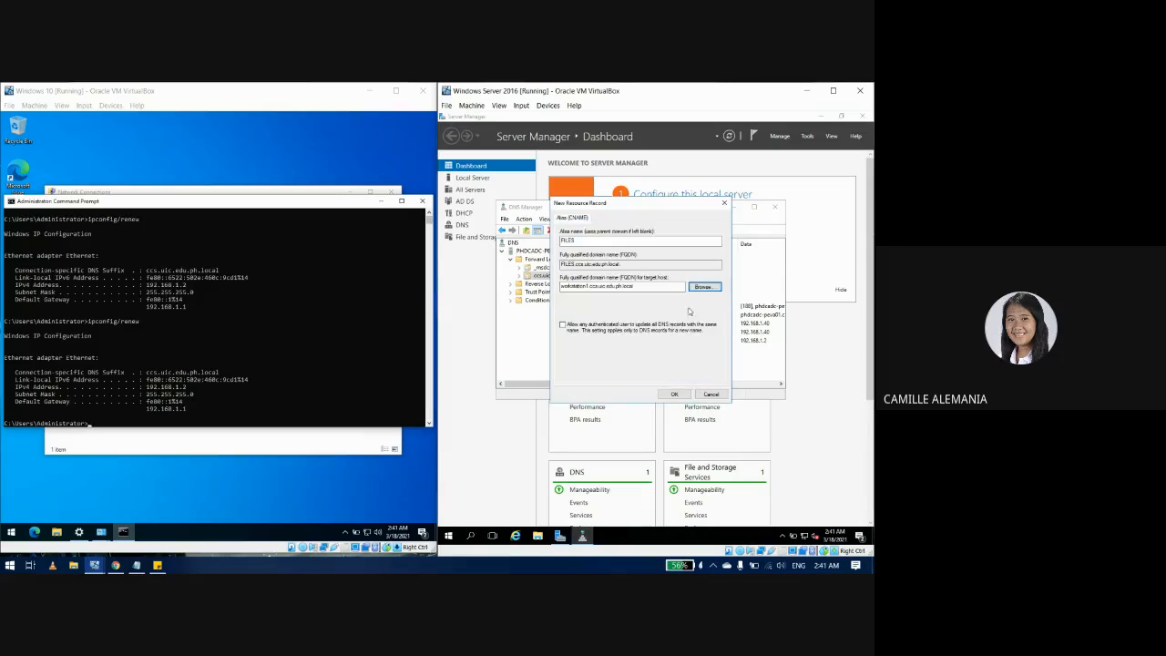
{"action": "left_click", "coordinate": [675, 395]}
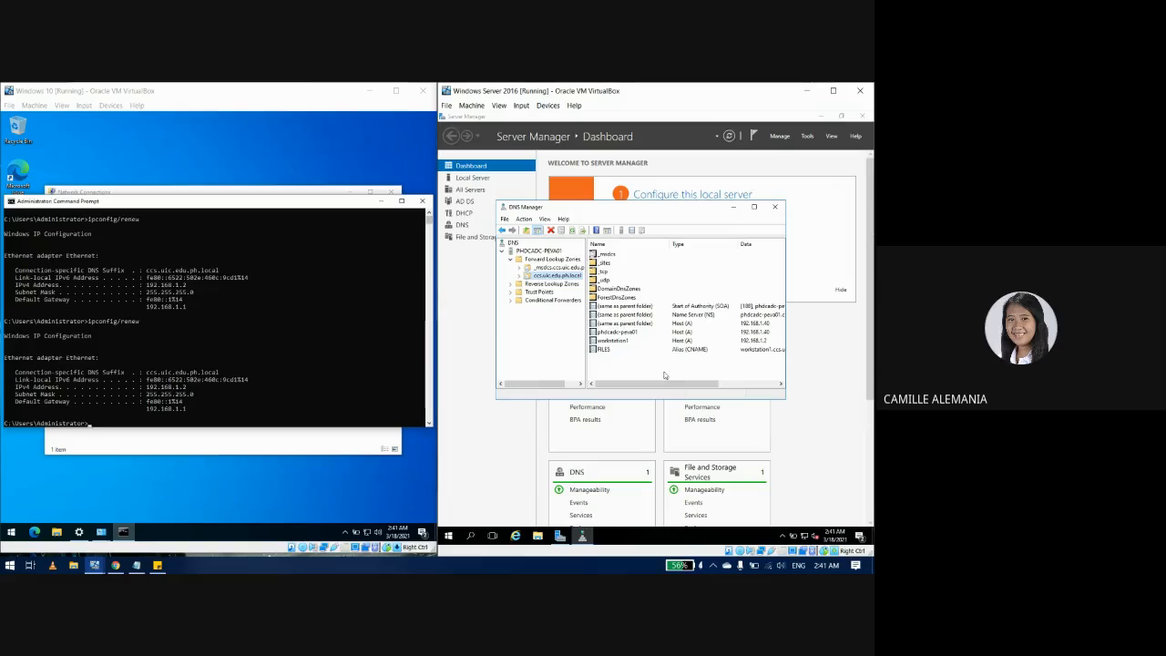
Step: Close the client's Network Connections and Ethernet Status windows and return to its Command Prompt
{"action": "left_click", "coordinate": [377, 200]}
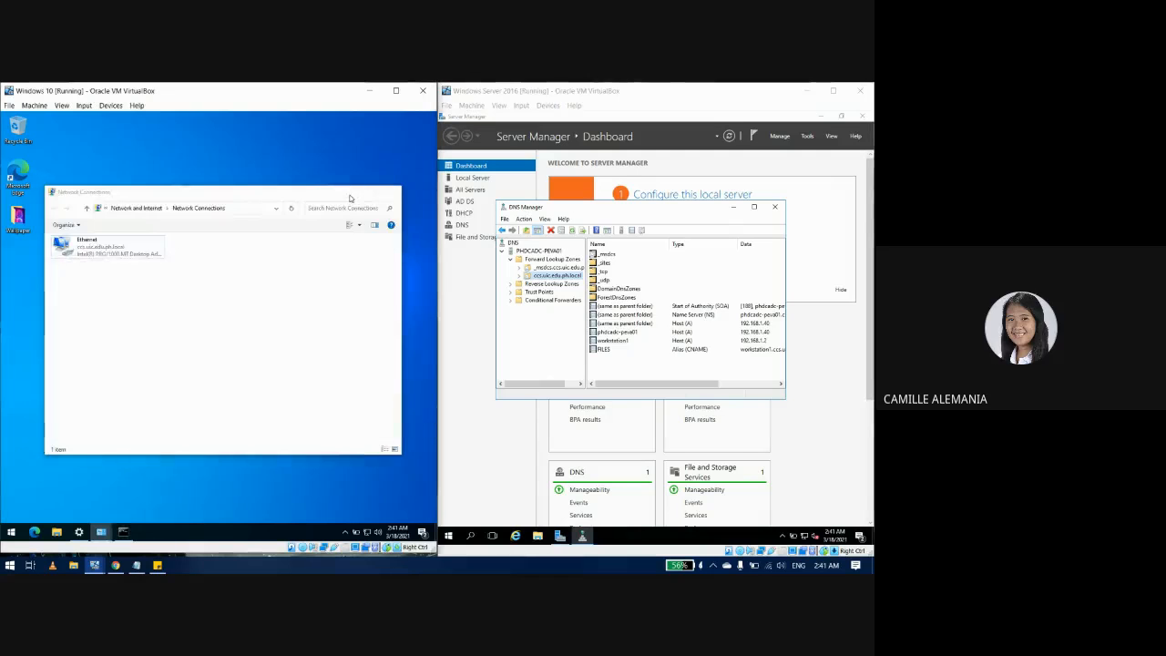
{"action": "left_click", "coordinate": [348, 191]}
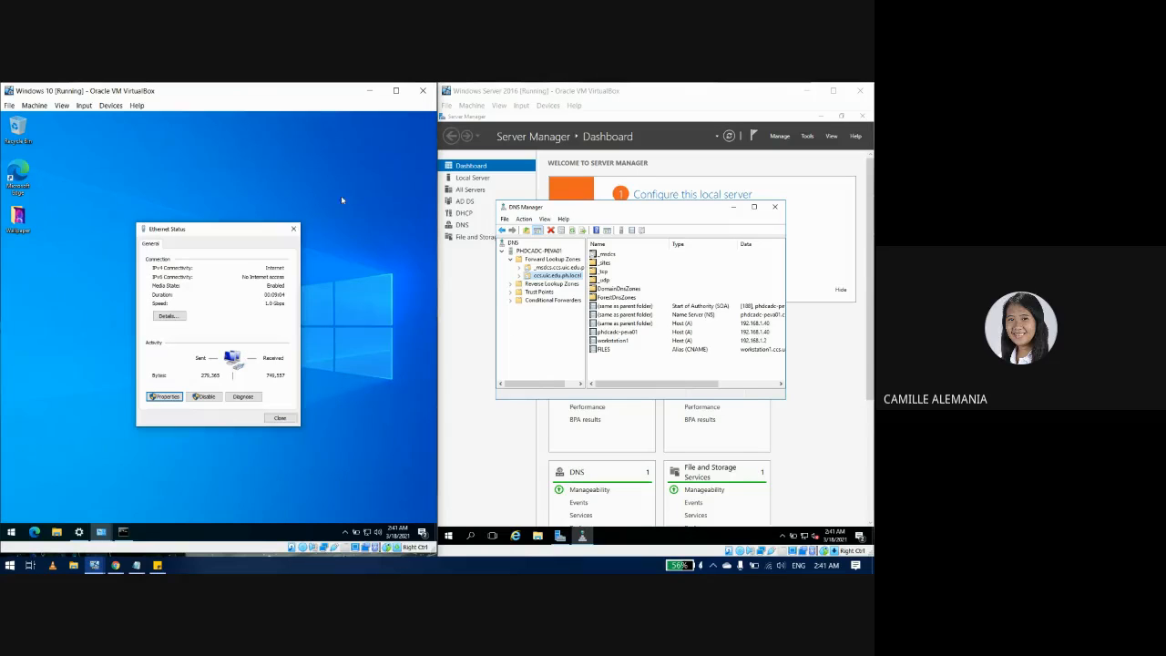
{"action": "left_click", "coordinate": [293, 229]}
{"action": "left_click", "coordinate": [123, 532]}
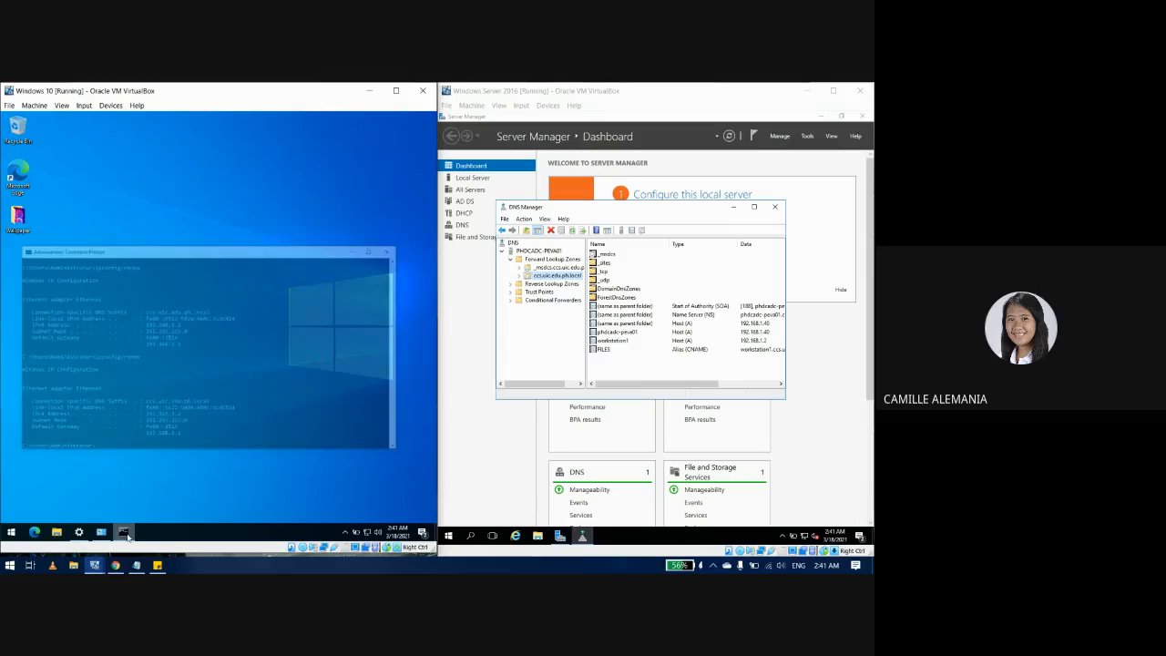
{"action": "type", "text": "ping file"}
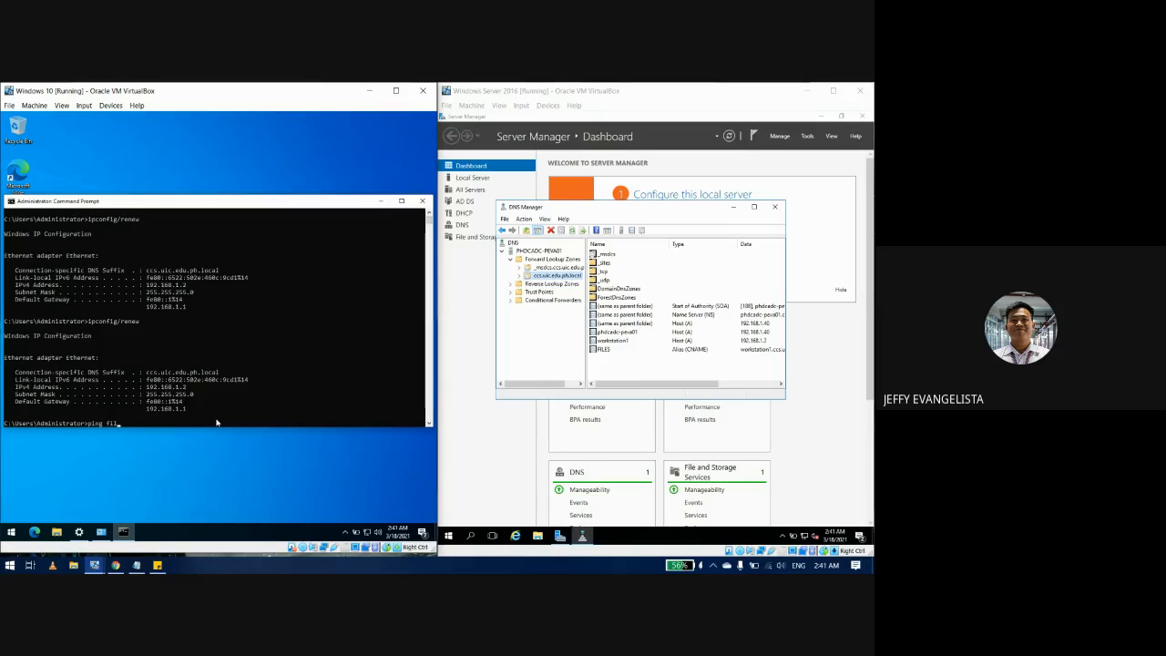
{"action": "key", "text": "BackSpace"}
{"action": "key", "text": "BackSpace"}
{"action": "key", "text": "BackSpace"}
{"action": "key", "text": "BackSpace"}
{"action": "key", "text": "BackSpace"}
{"action": "key", "text": "BackSpace"}
Step: Run ping files from a server Command Prompt, getting replies from workstation1 at 192.168.1.2
{"action": "left_click", "coordinate": [448, 535]}
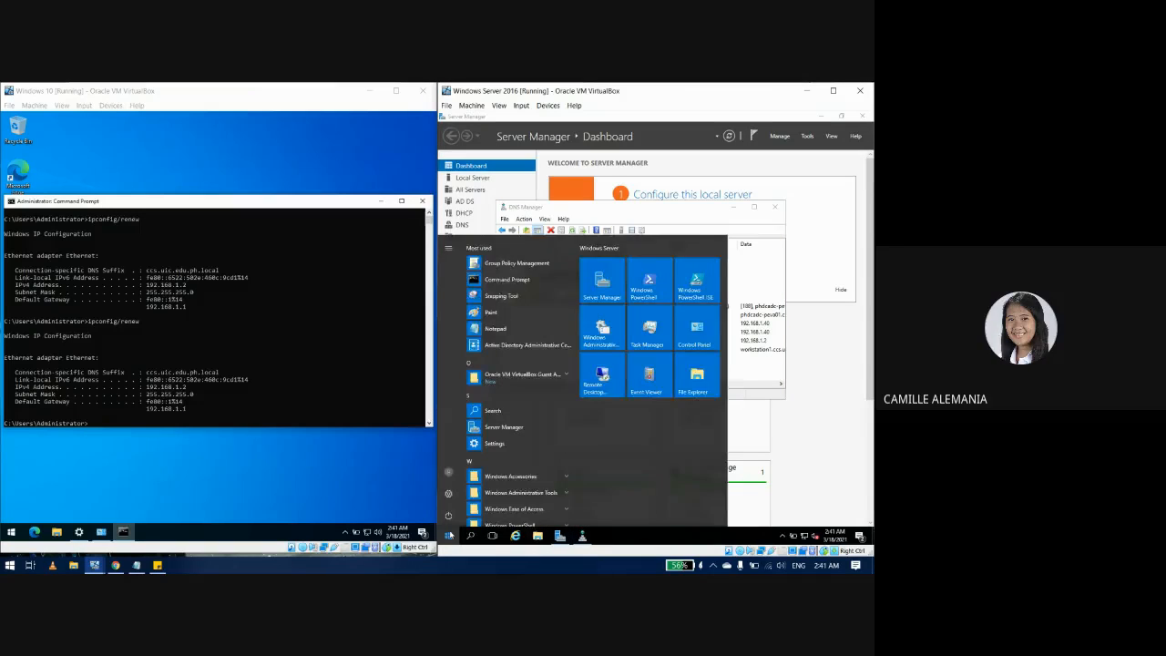
{"action": "left_click", "coordinate": [507, 279]}
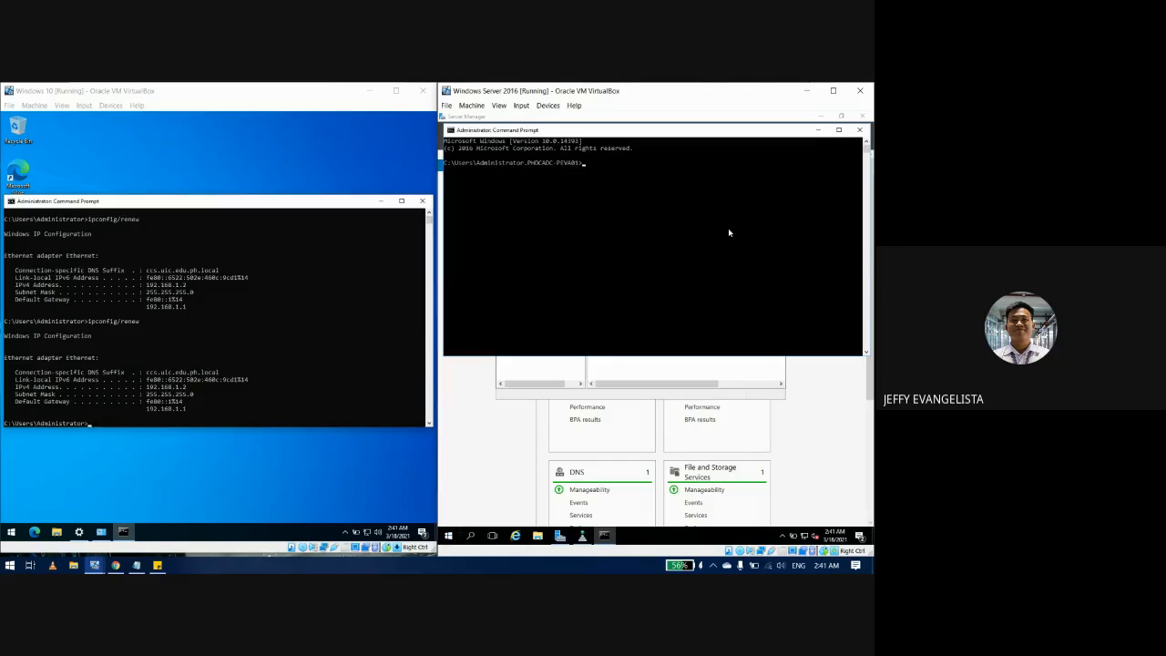
{"action": "left_click", "coordinate": [422, 200]}
{"action": "left_click", "coordinate": [672, 200]}
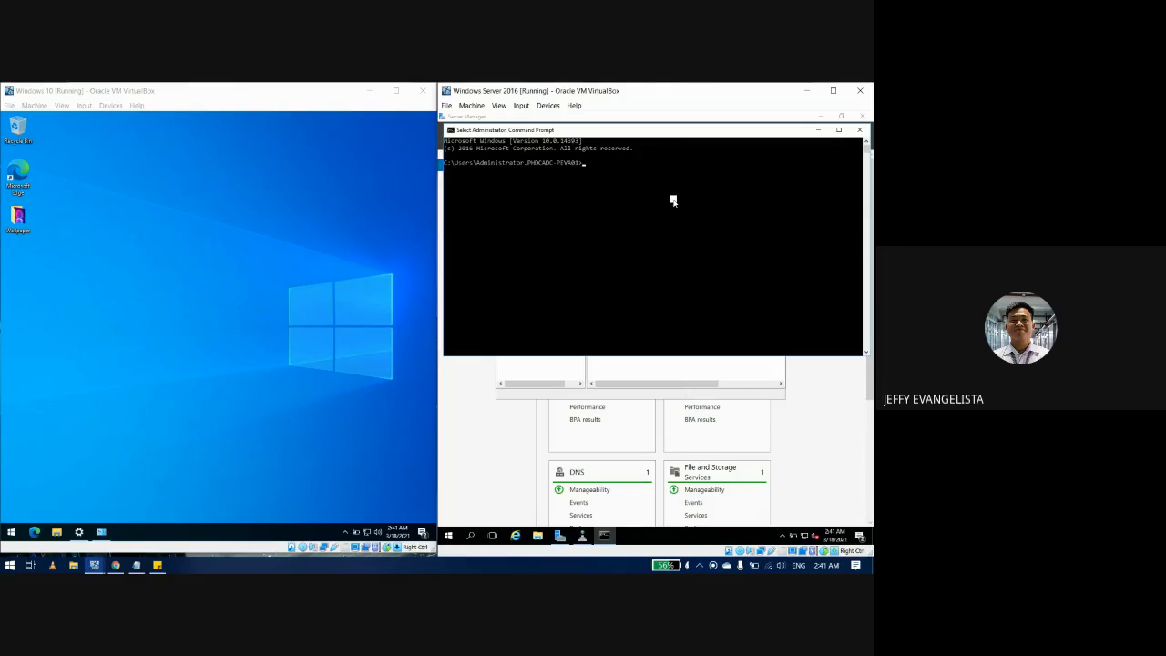
{"action": "type", "text": "ping f"}
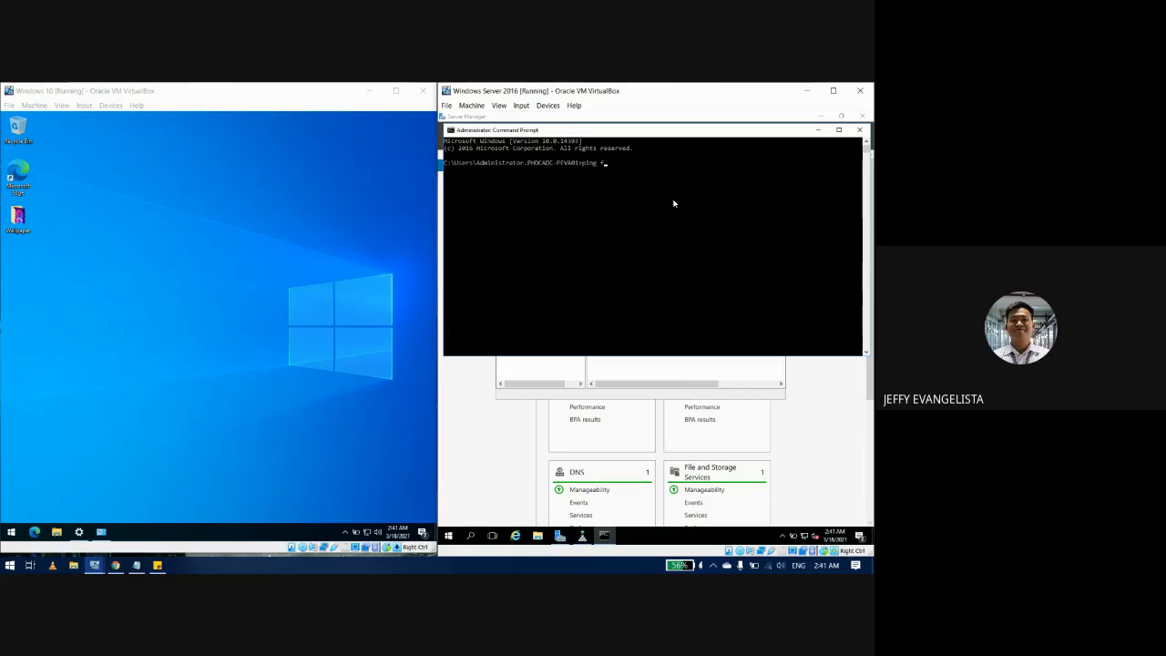
{"action": "type", "text": "iles"}
{"action": "key", "text": "Return"}
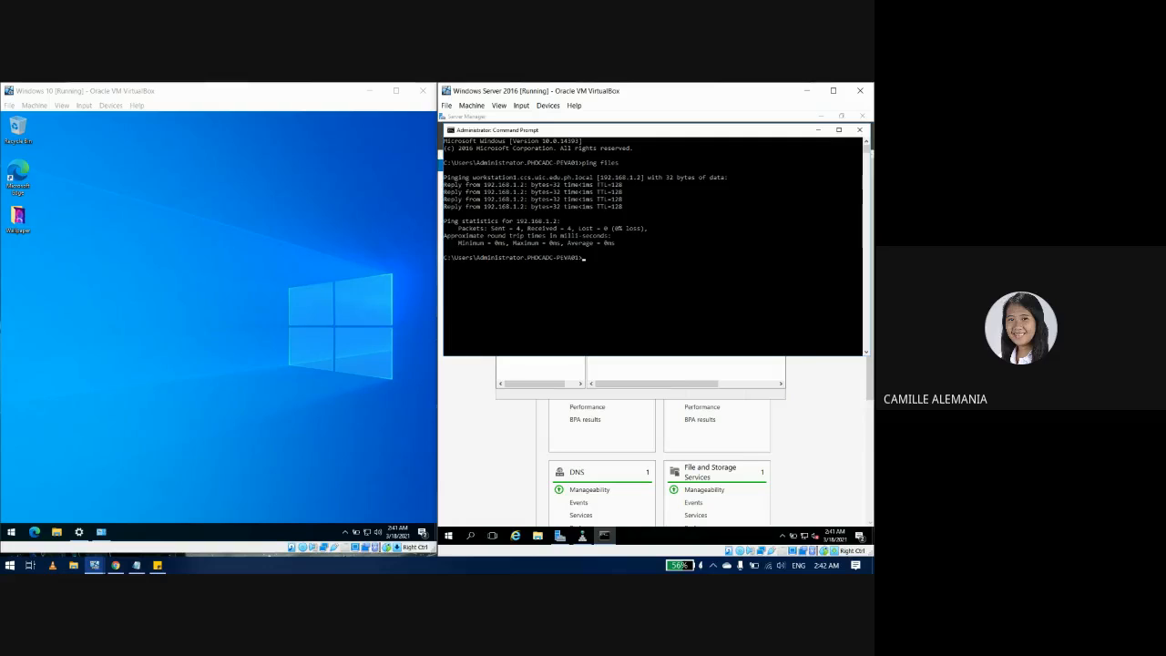
{"action": "left_click", "coordinate": [817, 130]}
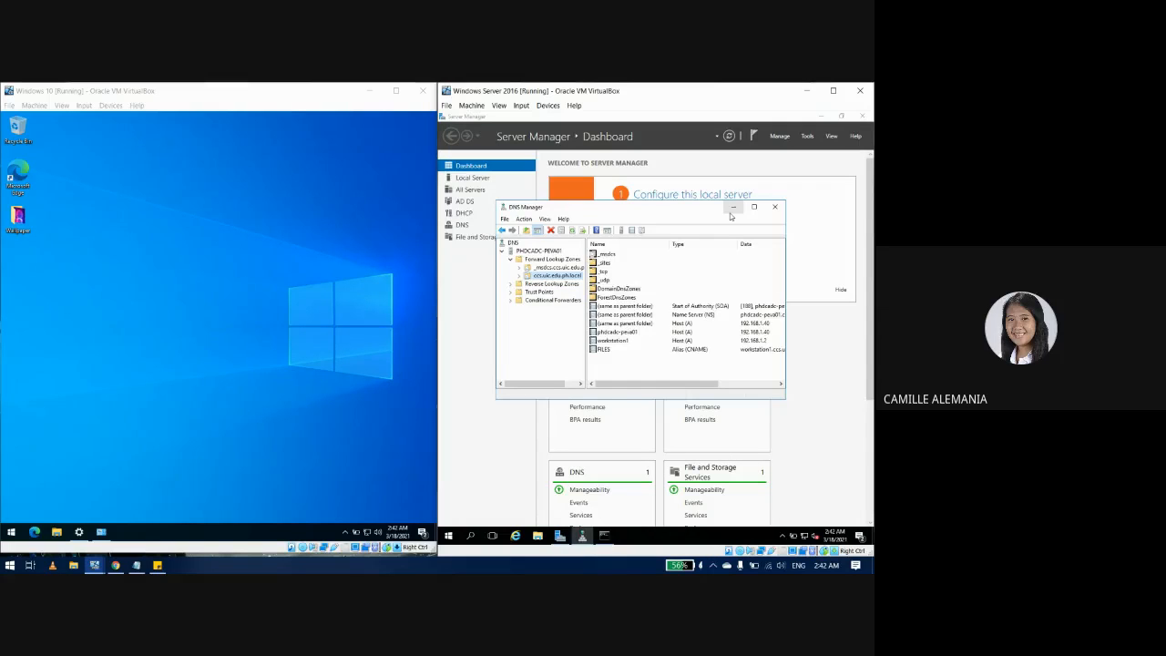
Step: From This PC on the server, map \\WORKSTATION1\Users\Administrator\Desktop\Wallpaper to drive Z:
{"action": "left_click", "coordinate": [733, 208]}
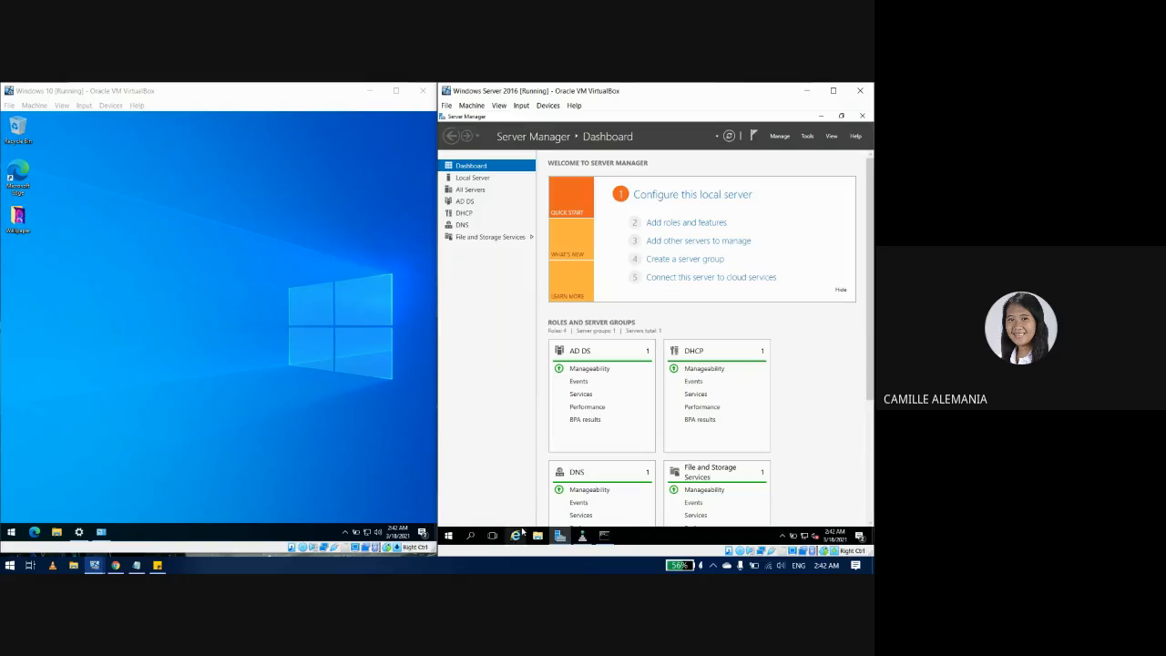
{"action": "left_click", "coordinate": [539, 536]}
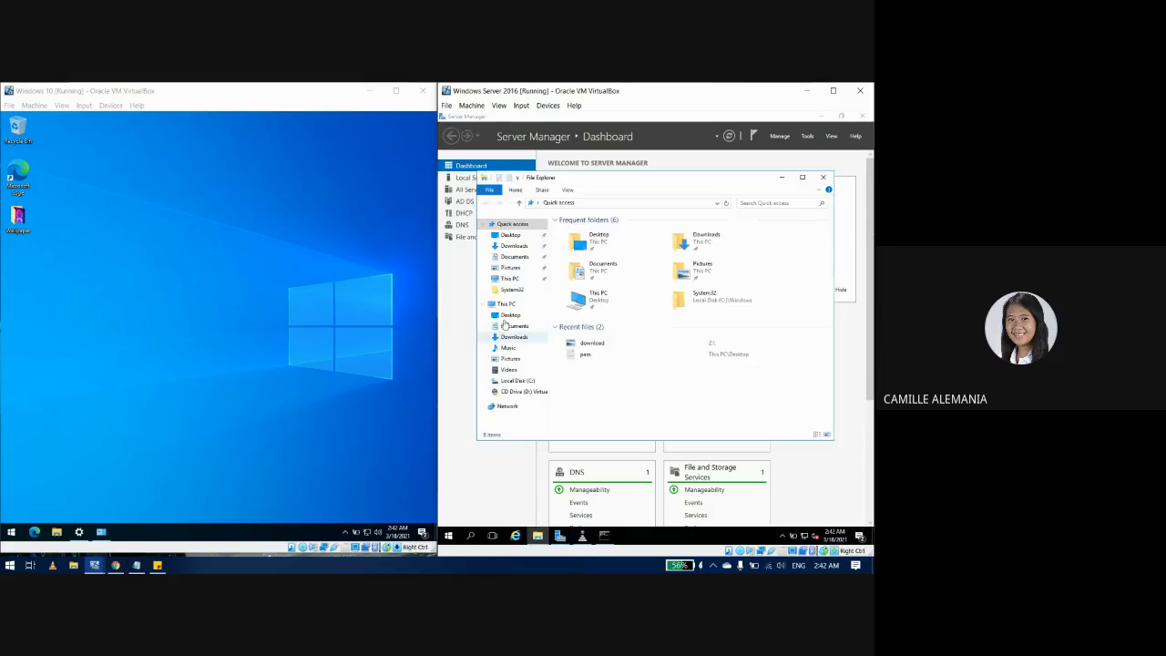
{"action": "left_click", "coordinate": [588, 307]}
{"action": "double_click", "coordinate": [587, 307]}
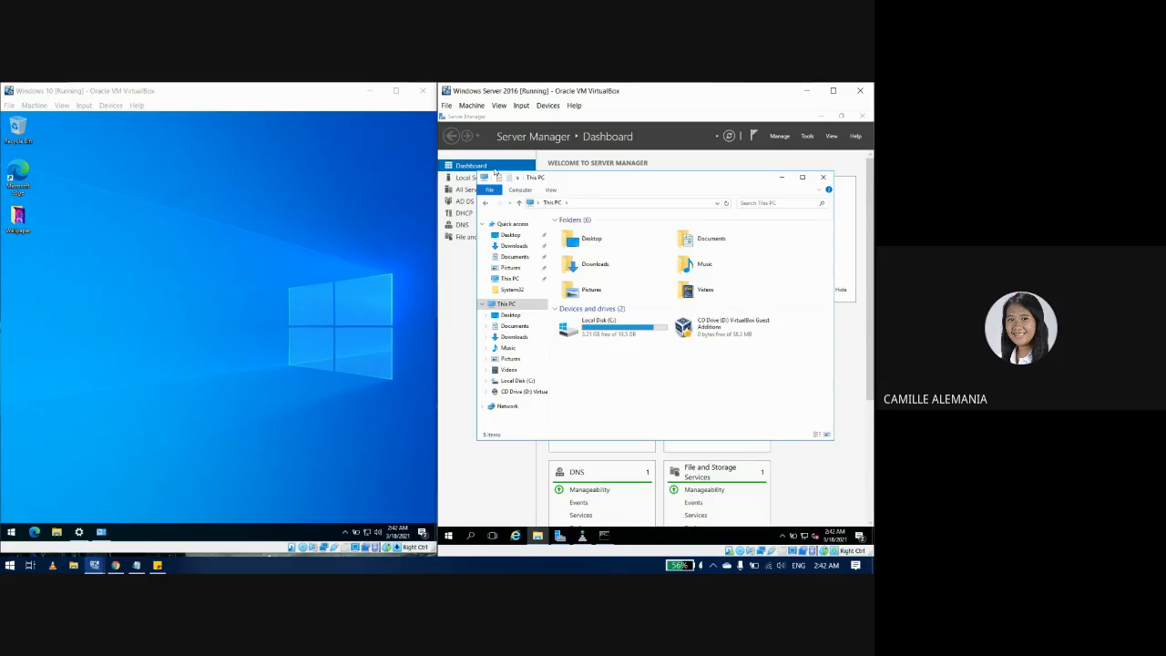
{"action": "left_click", "coordinate": [516, 190]}
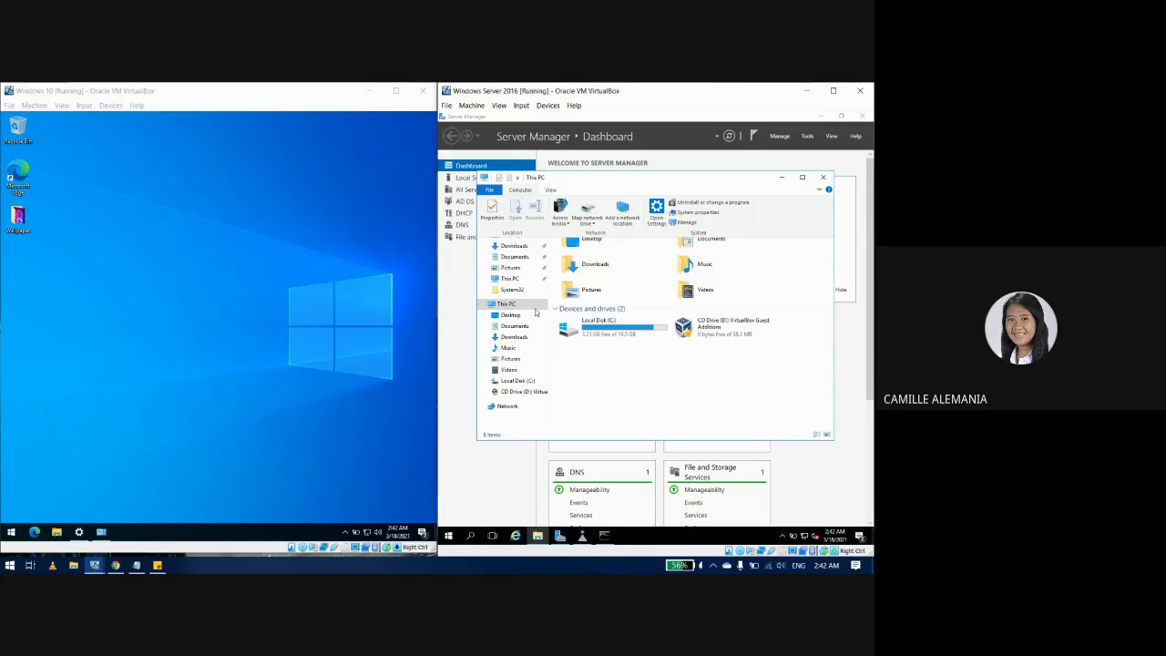
{"action": "left_click", "coordinate": [585, 223]}
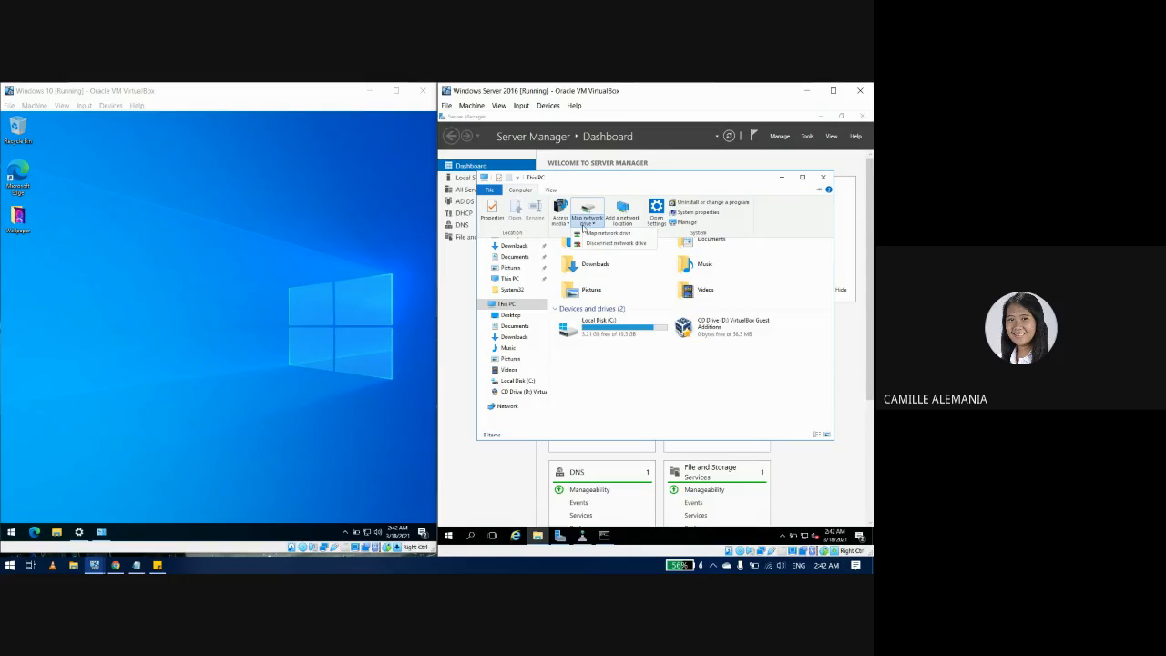
{"action": "left_click", "coordinate": [594, 234]}
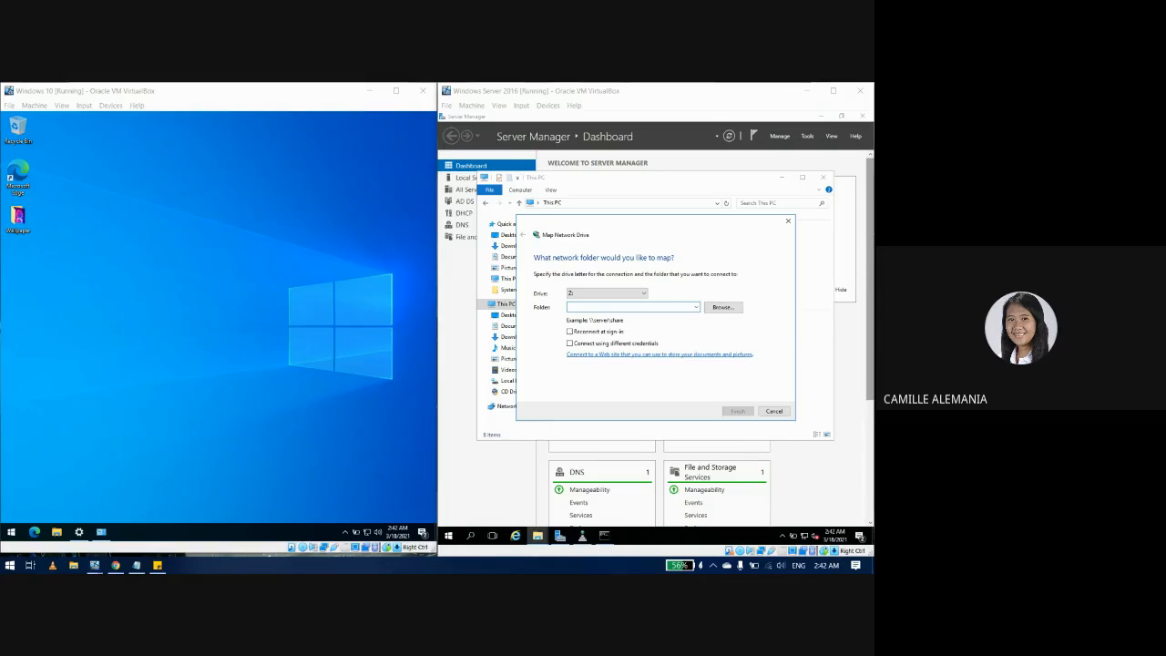
{"action": "left_click", "coordinate": [648, 307]}
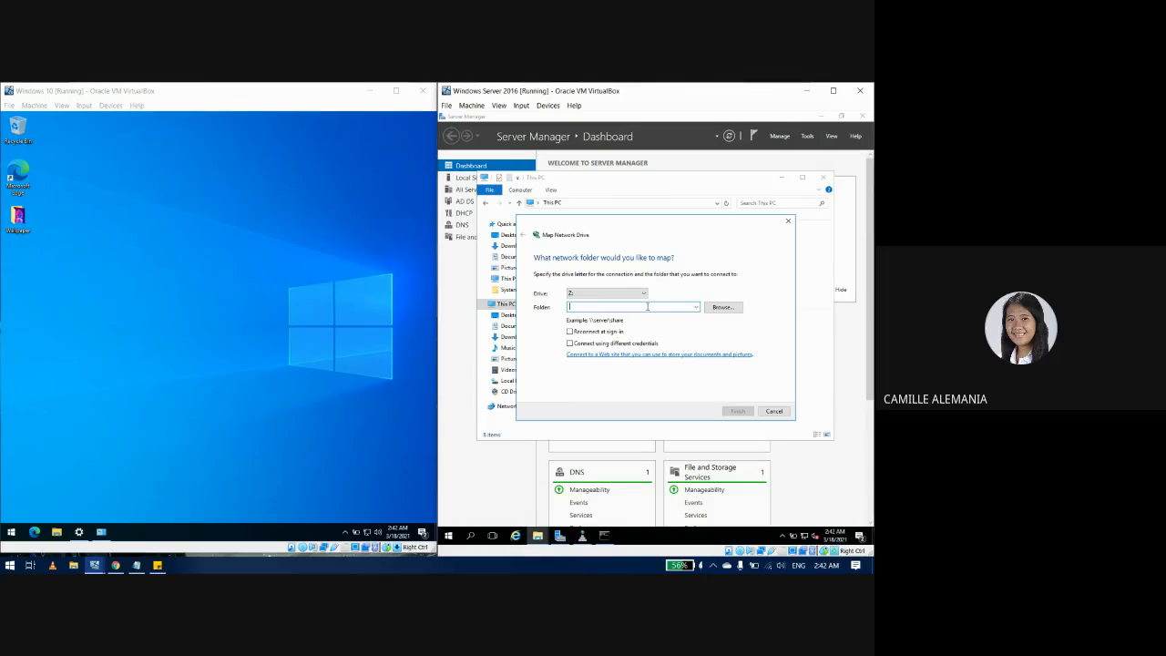
{"action": "key", "text": "ctrl+v"}
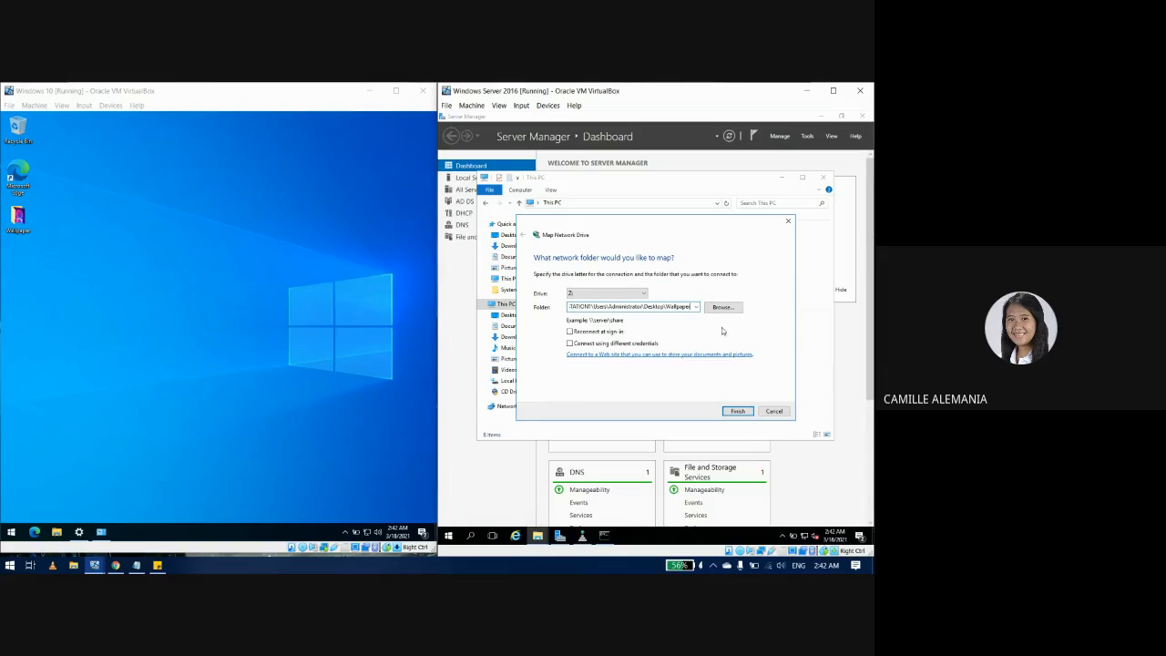
{"action": "left_click", "coordinate": [734, 413]}
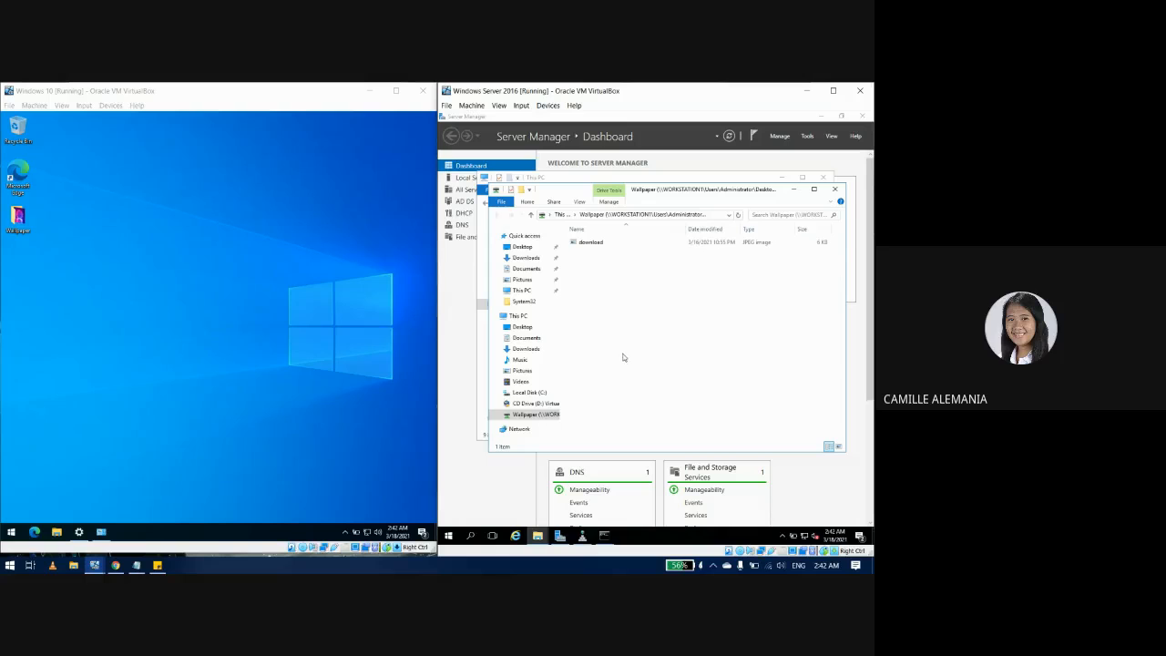
Step: Open the download image from drive Z: and from the client's desktop Wallpaper folder
{"action": "double_click", "coordinate": [579, 245]}
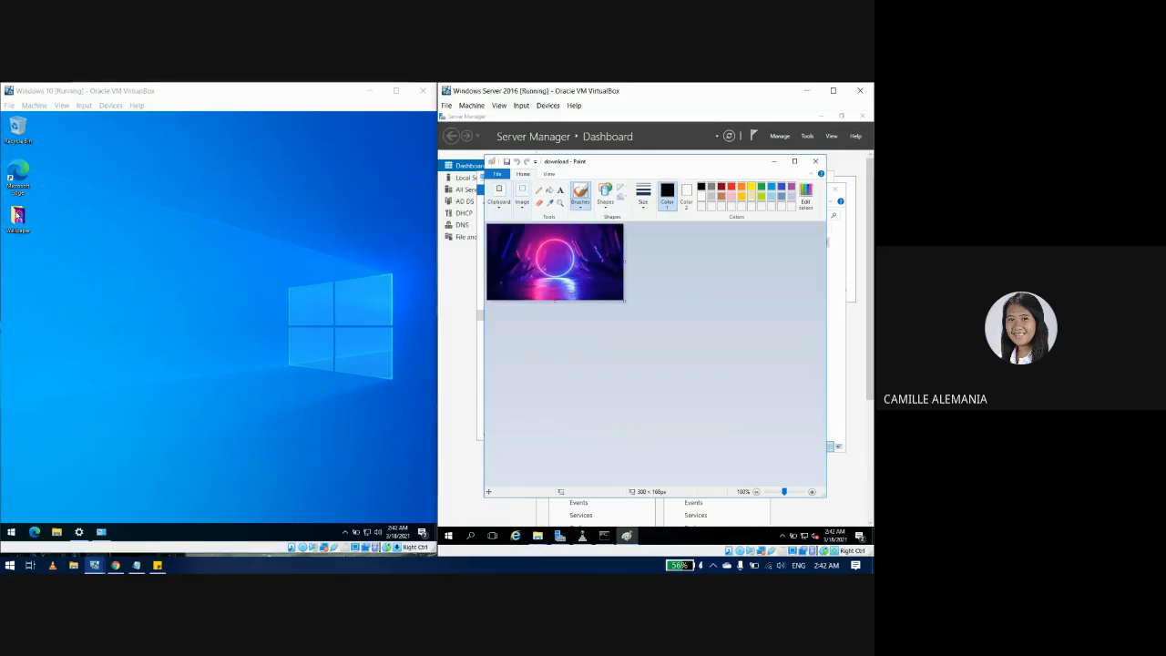
{"action": "left_click", "coordinate": [20, 233]}
{"action": "double_click", "coordinate": [20, 232]}
{"action": "left_click", "coordinate": [158, 319]}
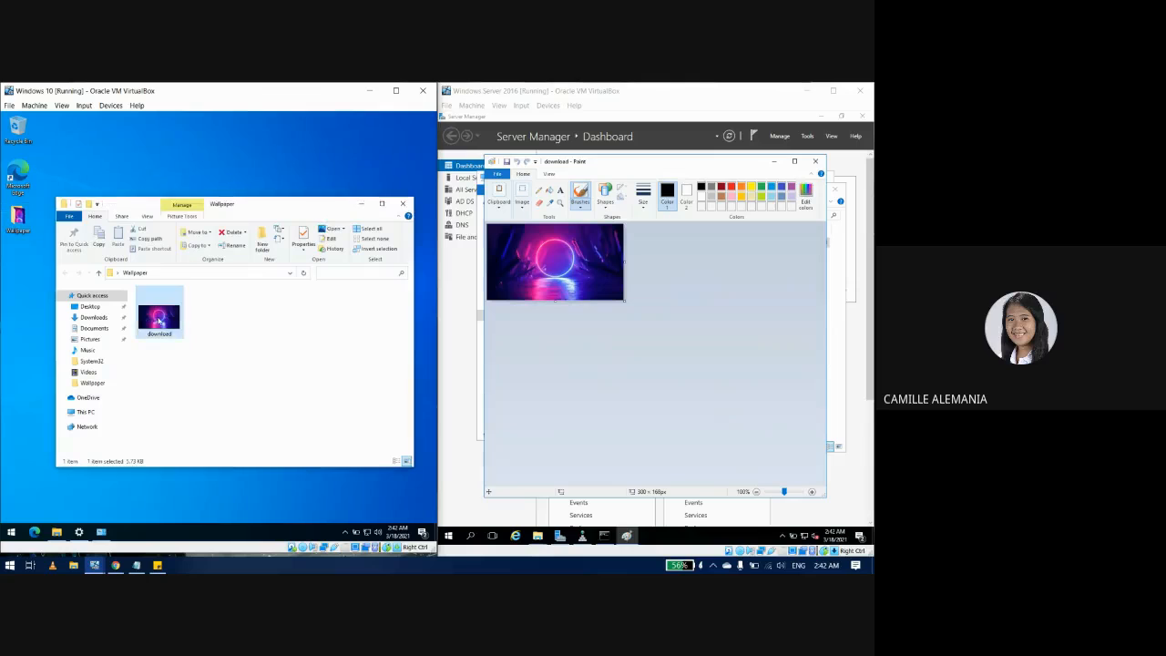
{"action": "double_click", "coordinate": [159, 318]}
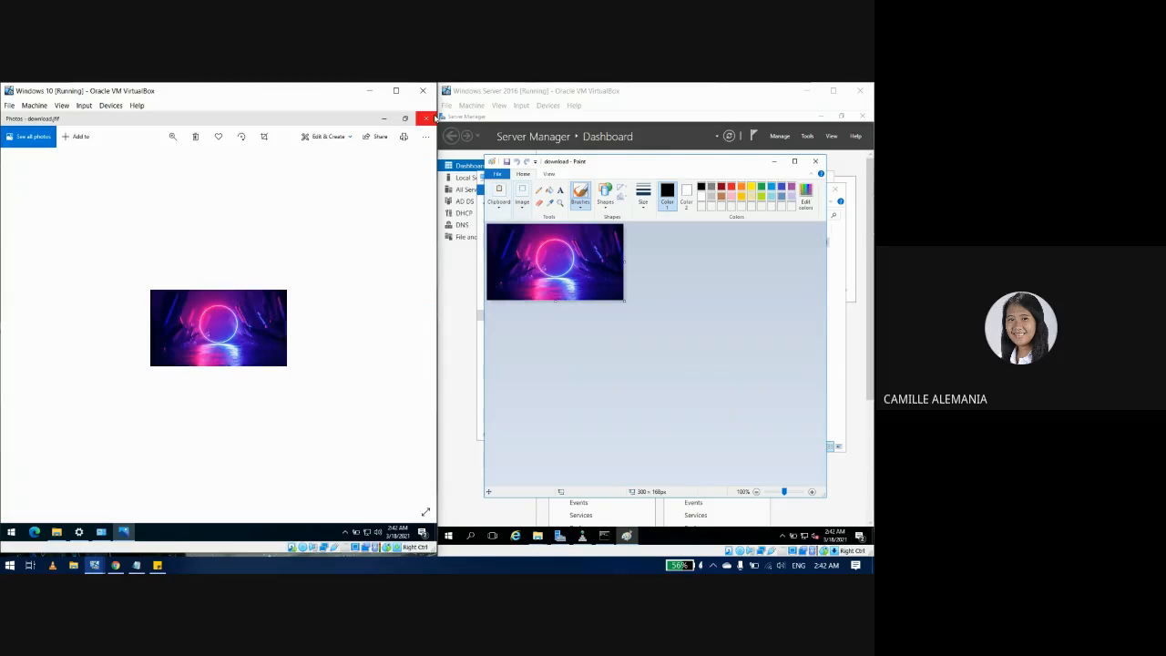
{"action": "left_click", "coordinate": [427, 119]}
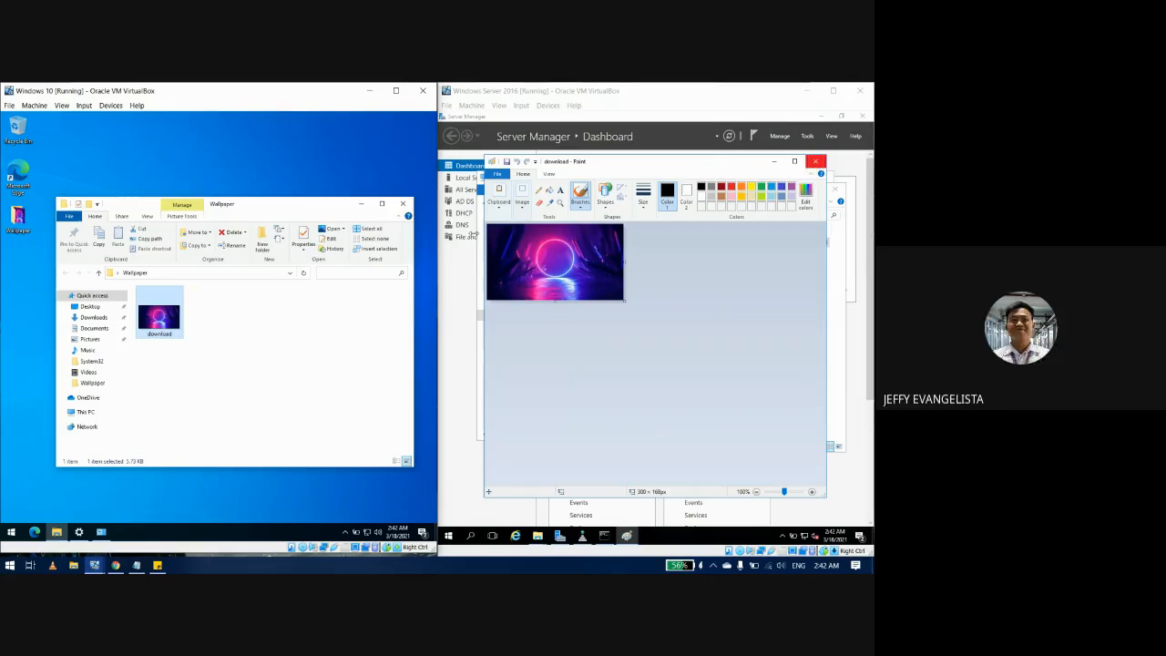
Step: Close the server's image and Wallpaper folder, minimize This PC, and bring back the ping results
{"action": "left_click", "coordinate": [815, 161]}
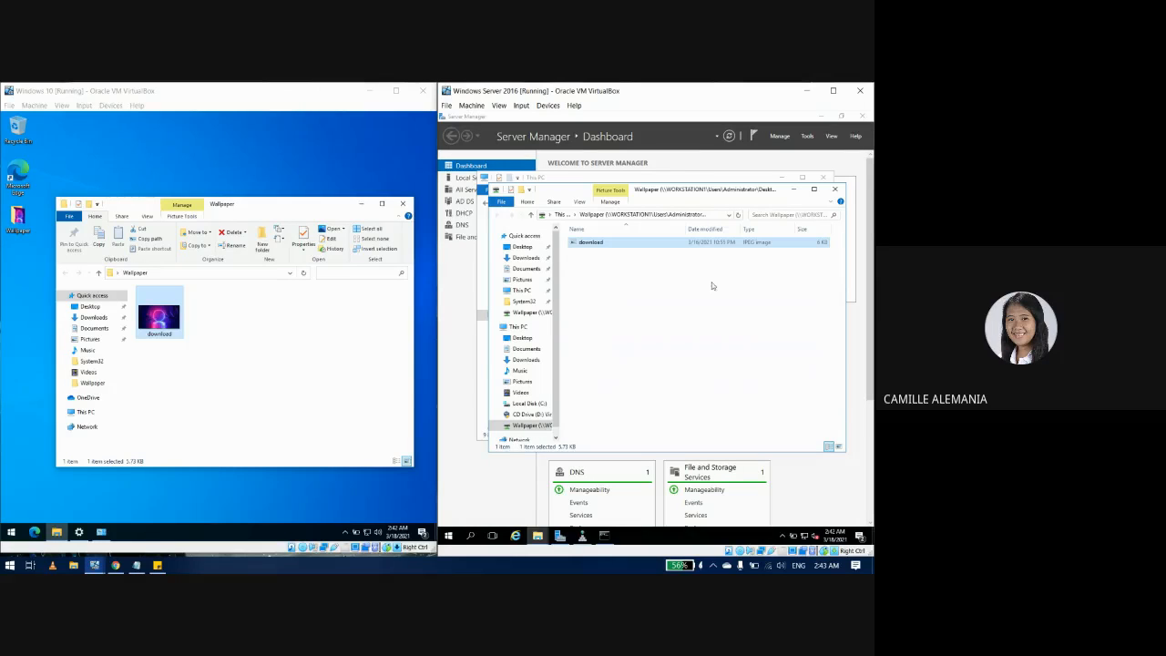
{"action": "left_click", "coordinate": [830, 191]}
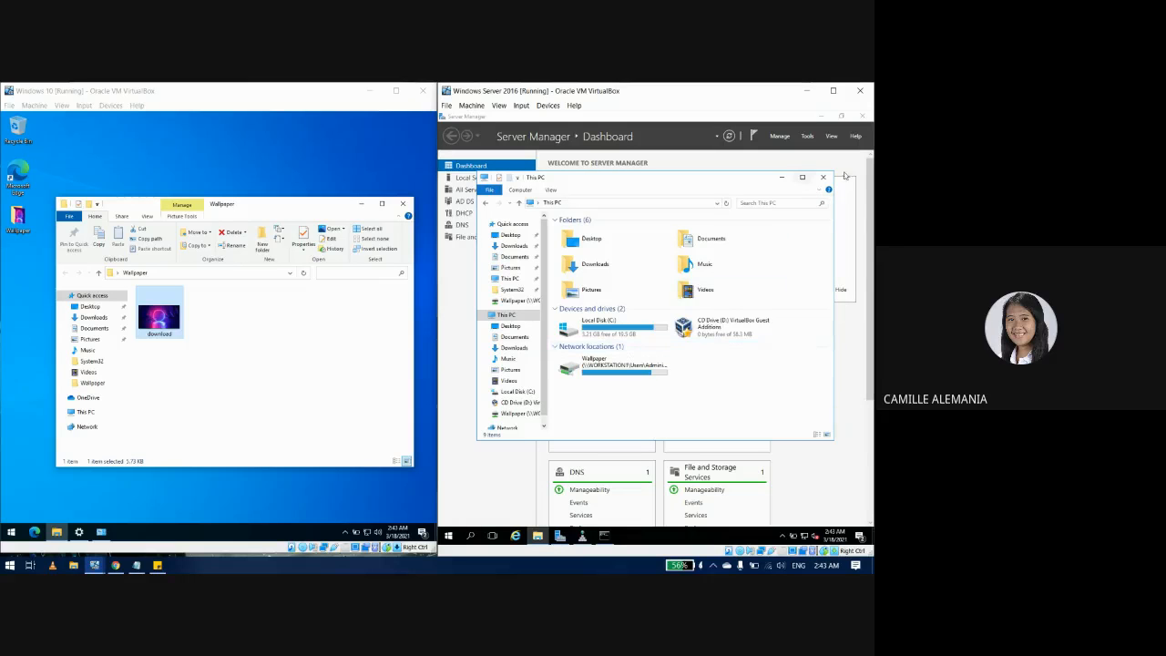
{"action": "left_click", "coordinate": [781, 176]}
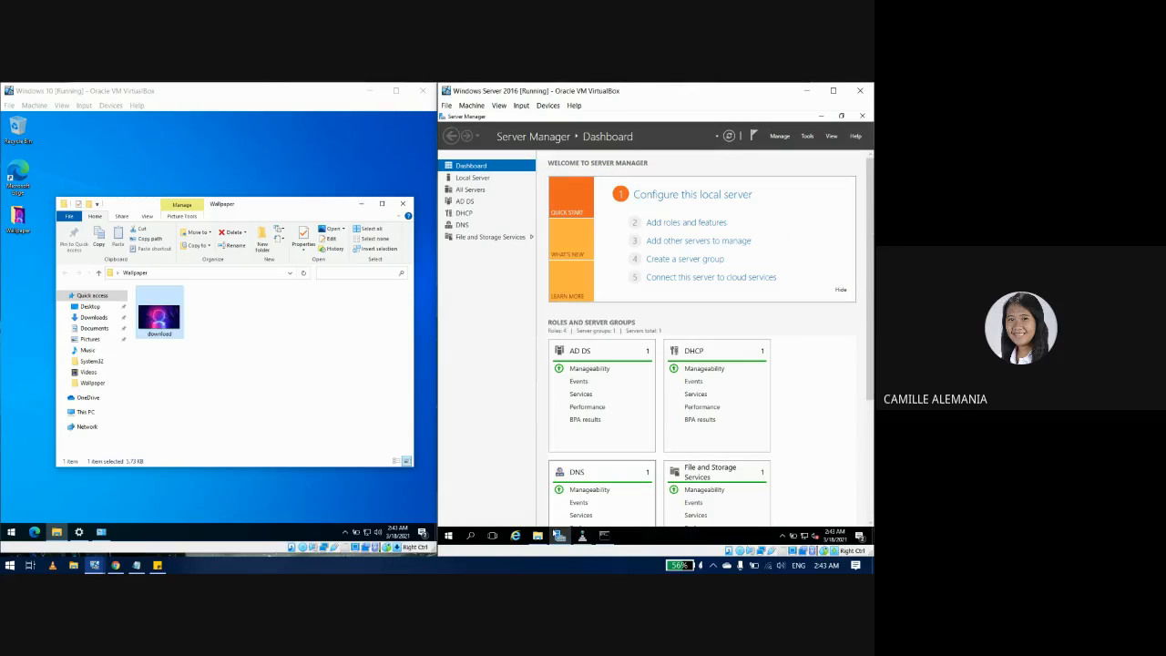
{"action": "left_click", "coordinate": [606, 535]}
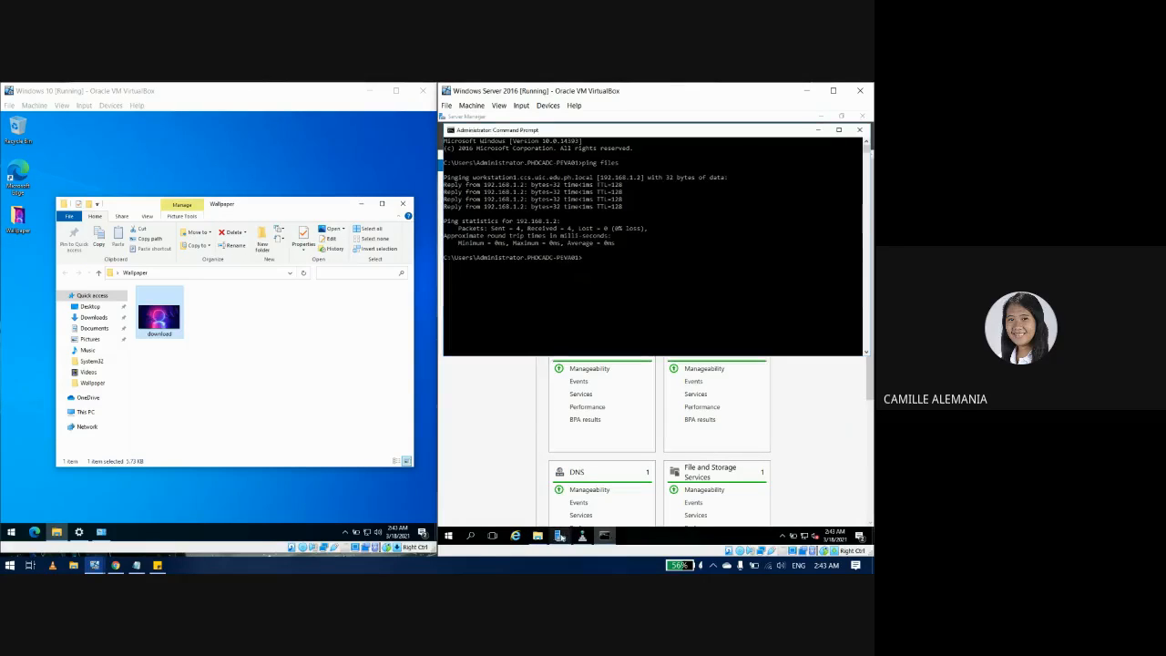
{"action": "left_click", "coordinate": [317, 443]}
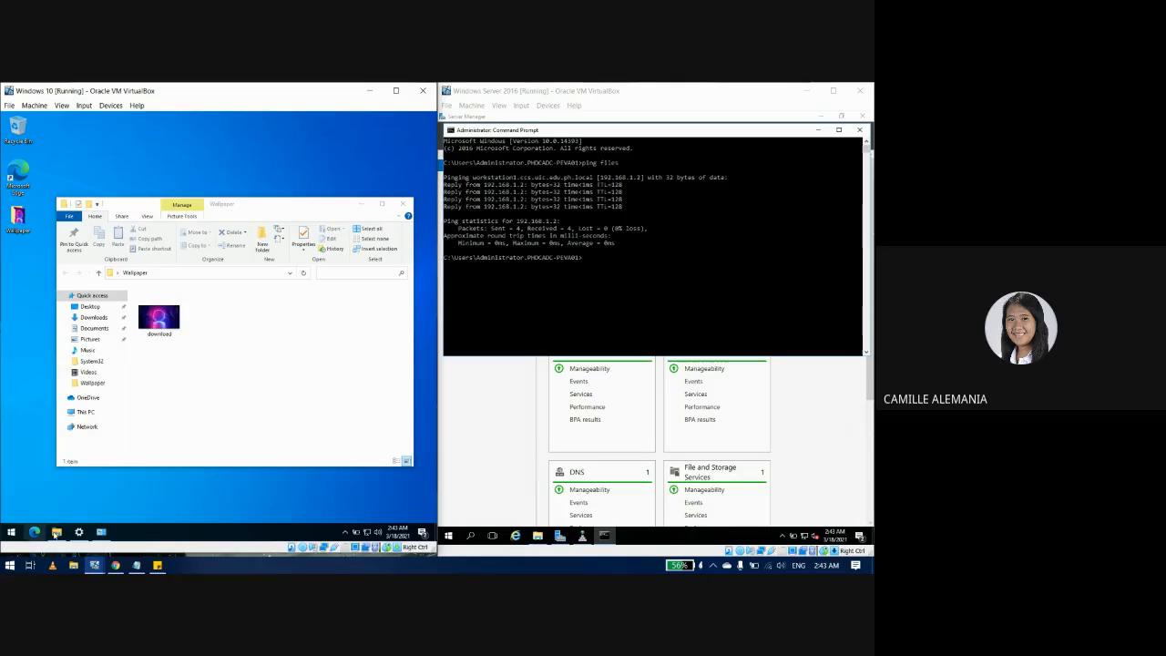
{"action": "left_click", "coordinate": [10, 533]}
Step: Search 'about' on the client and submit pc1 as the new name under Rename this PC
{"action": "type", "text": "about"}
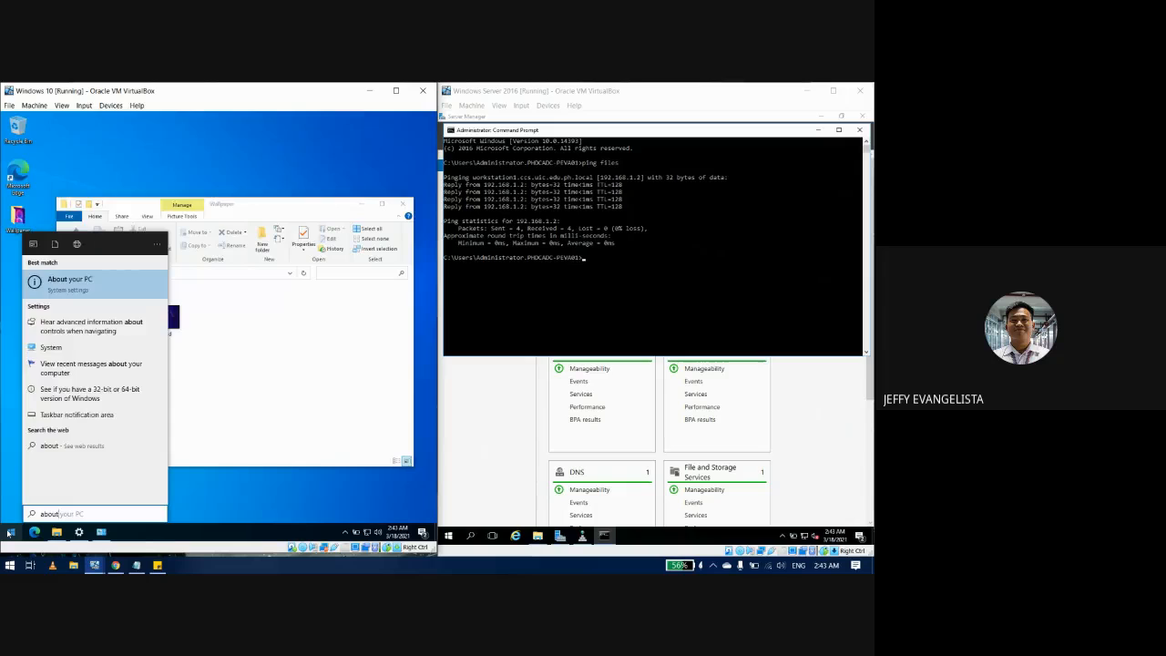
{"action": "key", "text": "Return"}
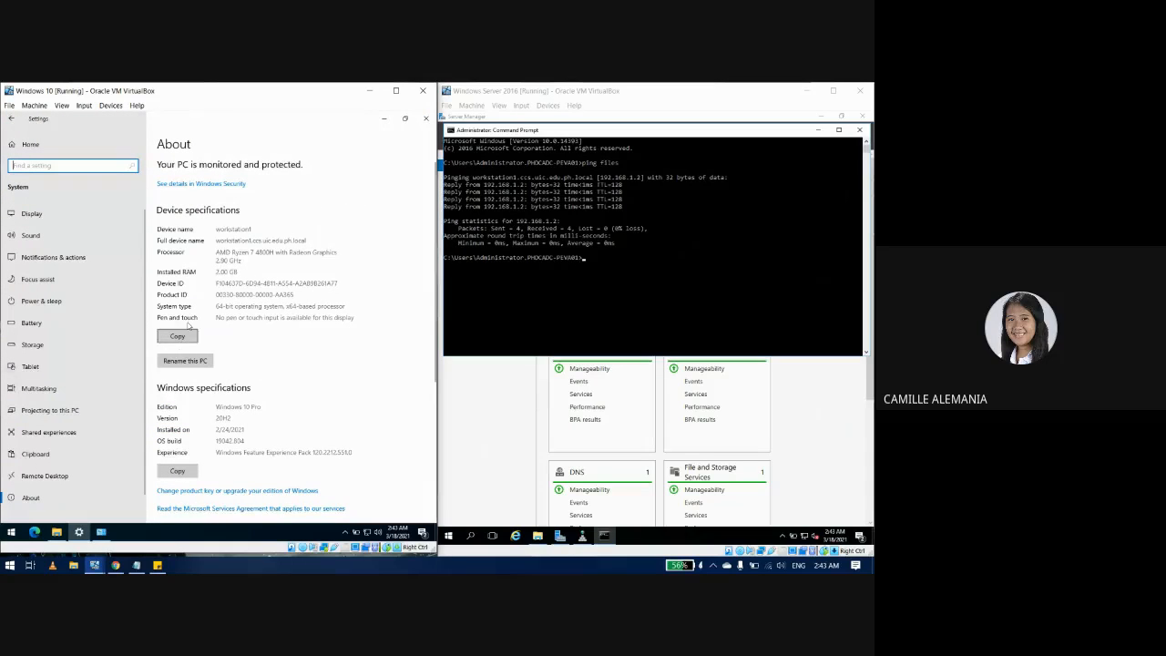
{"action": "left_click", "coordinate": [184, 360]}
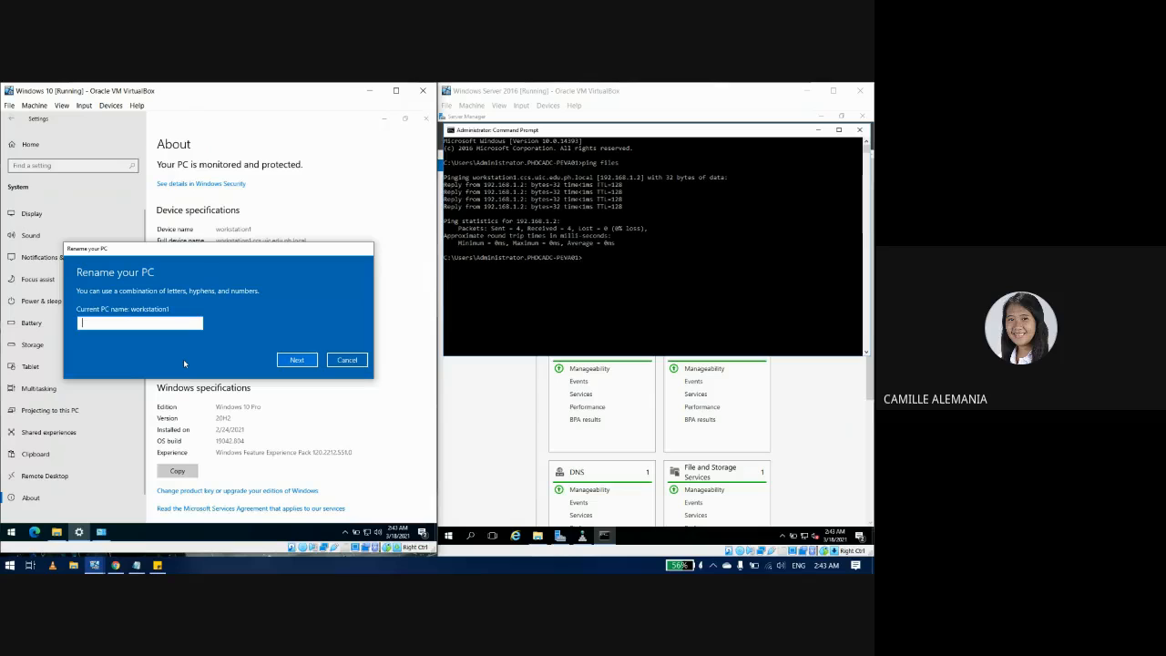
{"action": "type", "text": "PC"}
{"action": "key", "text": "BackSpace"}
{"action": "key", "text": "BackSpace"}
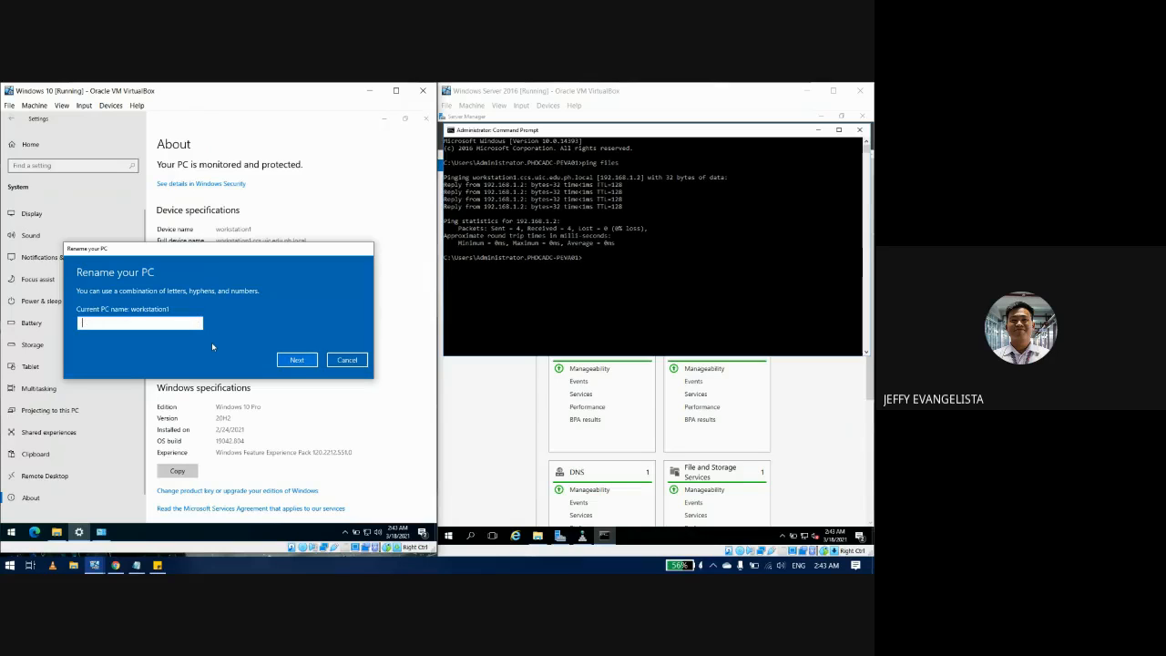
{"action": "type", "text": "pc"}
{"action": "key", "text": "BackSpace"}
{"action": "type", "text": "c1"}
{"action": "left_click", "coordinate": [292, 358]}
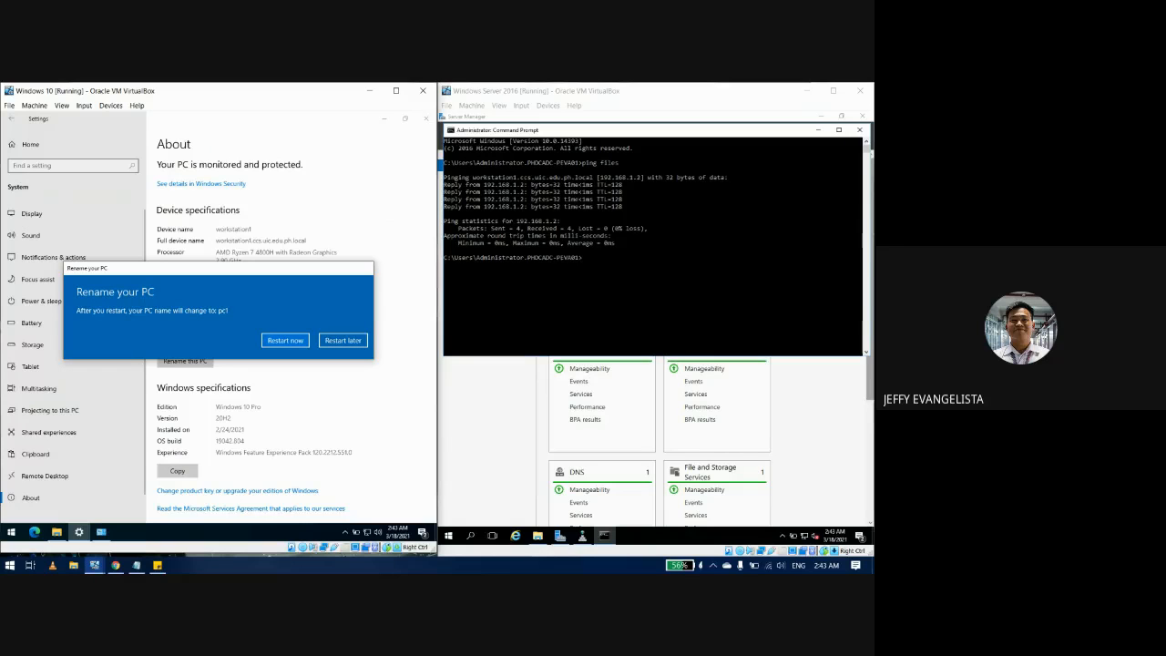
Step: Restart the client now and sign back in as CCS\Administrator with the account password
{"action": "left_click", "coordinate": [295, 343]}
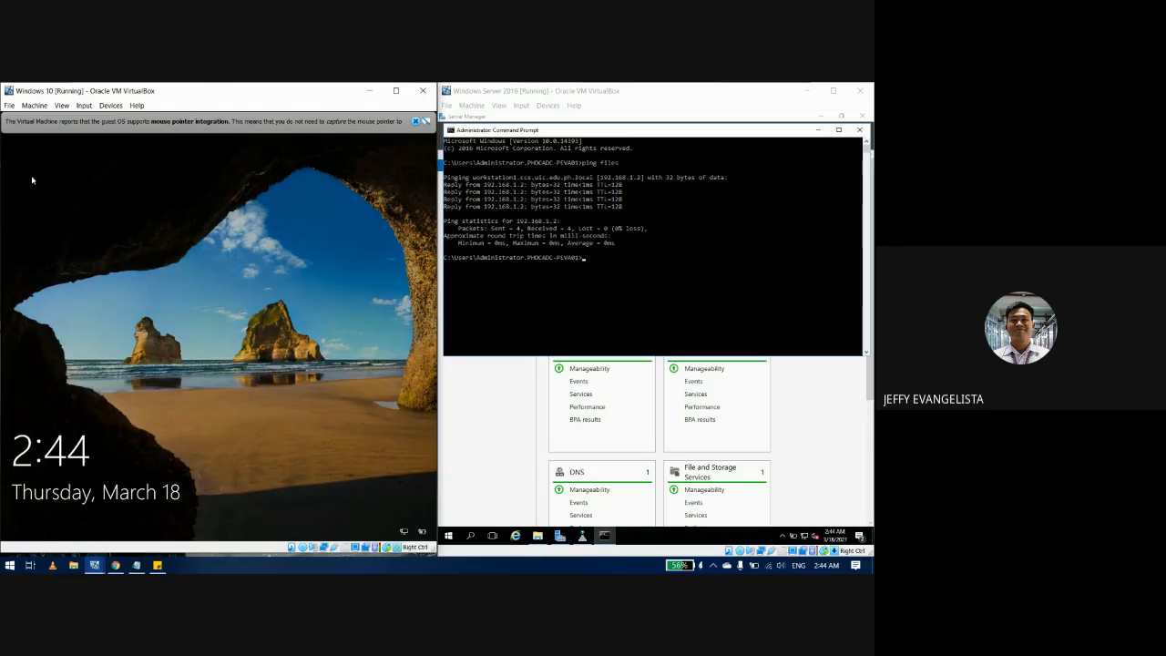
{"action": "left_click", "coordinate": [257, 283]}
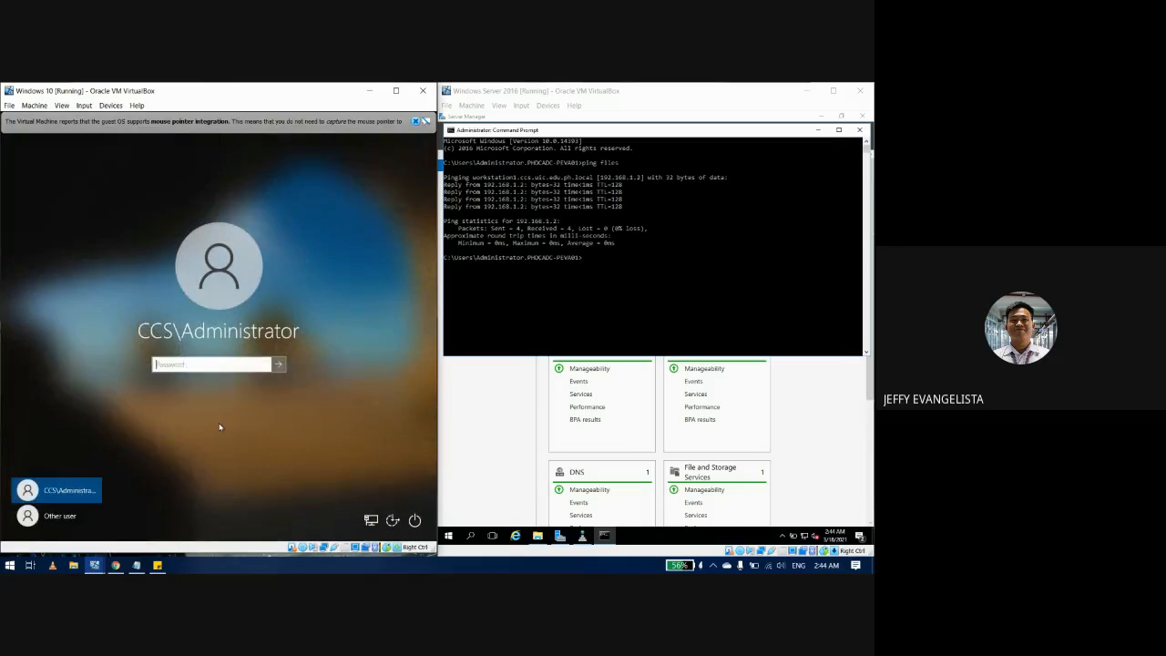
{"action": "type", "text": "P@ssw0rd2021"}
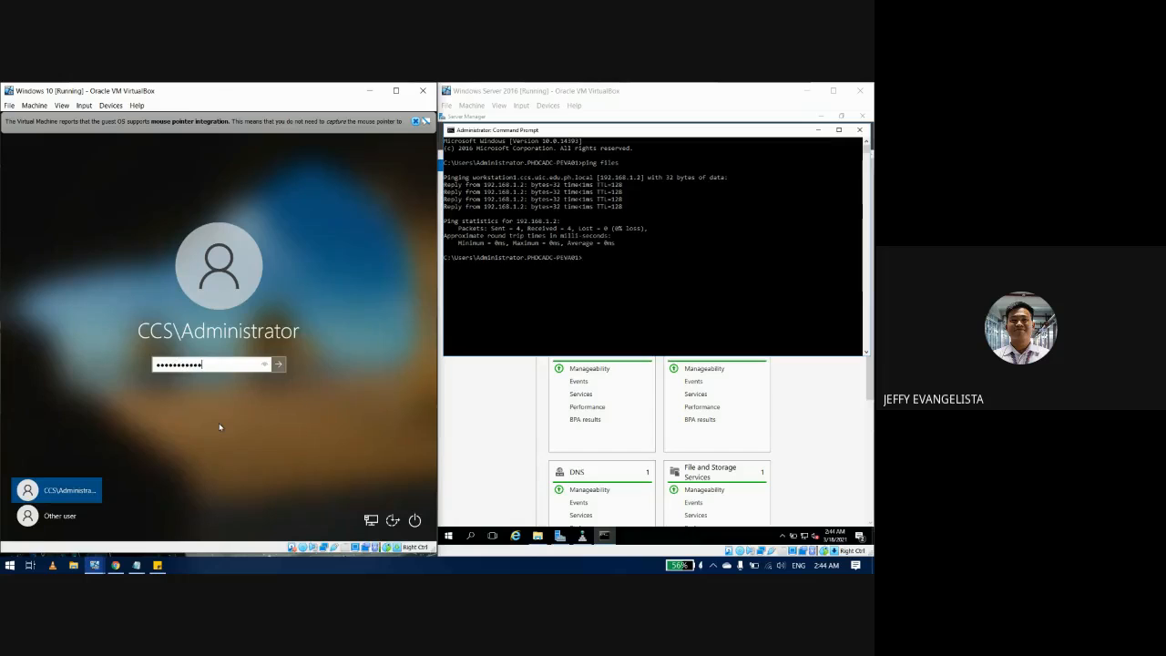
{"action": "type", "text": "*******"}
{"action": "key", "text": "Return"}
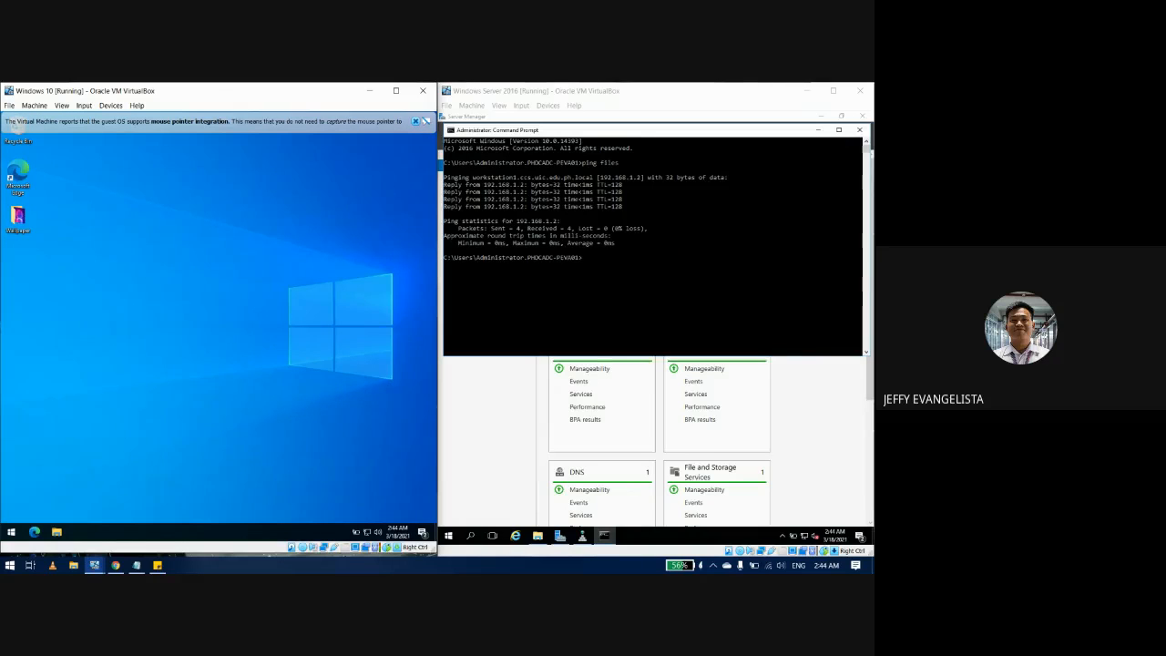
Step: Bring DNS Manager forward on the server, maximize it, and select the FILES alias record
{"action": "left_click", "coordinate": [818, 130]}
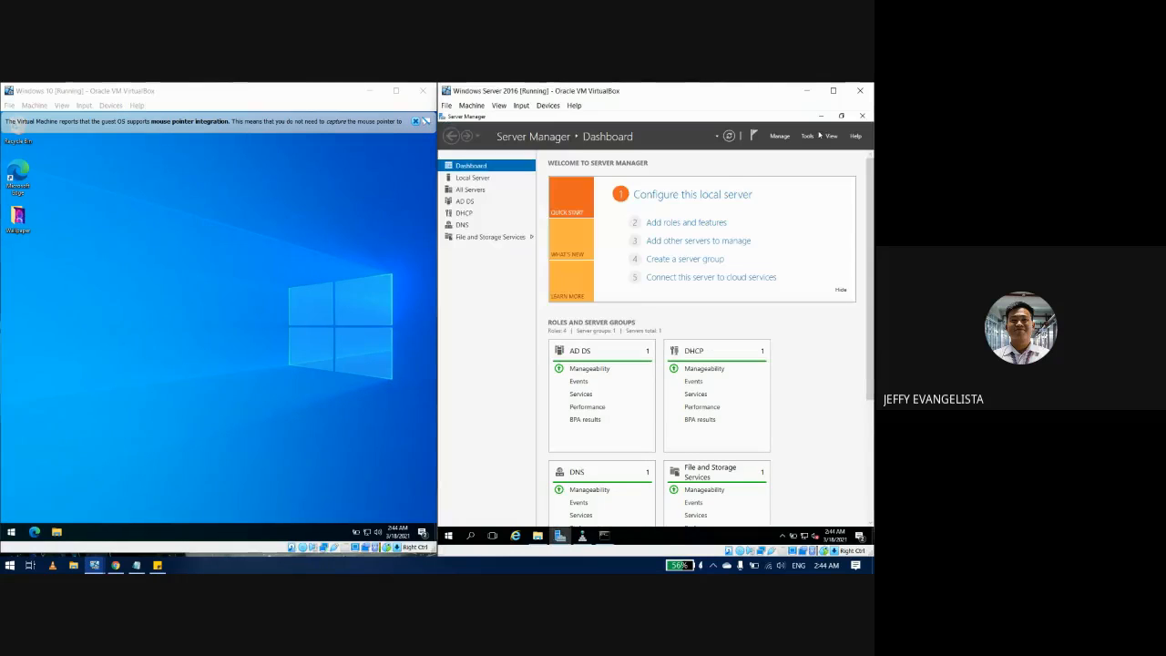
{"action": "left_click", "coordinate": [582, 536]}
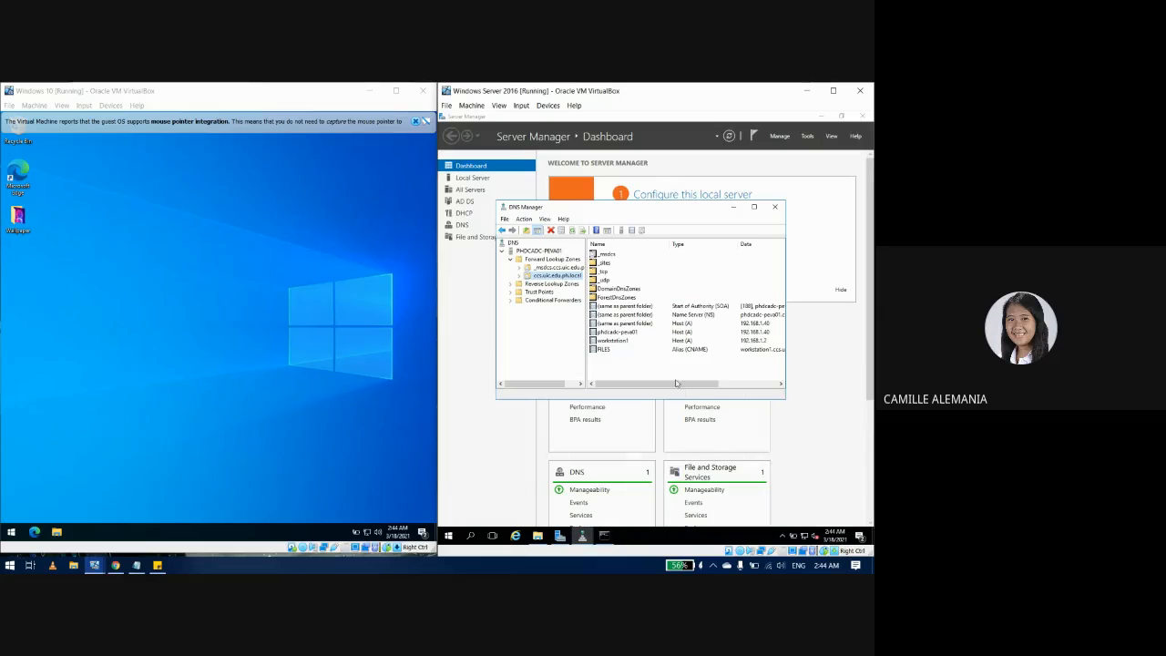
{"action": "left_click_drag", "start_coordinate": [676, 382], "coordinate": [652, 385]}
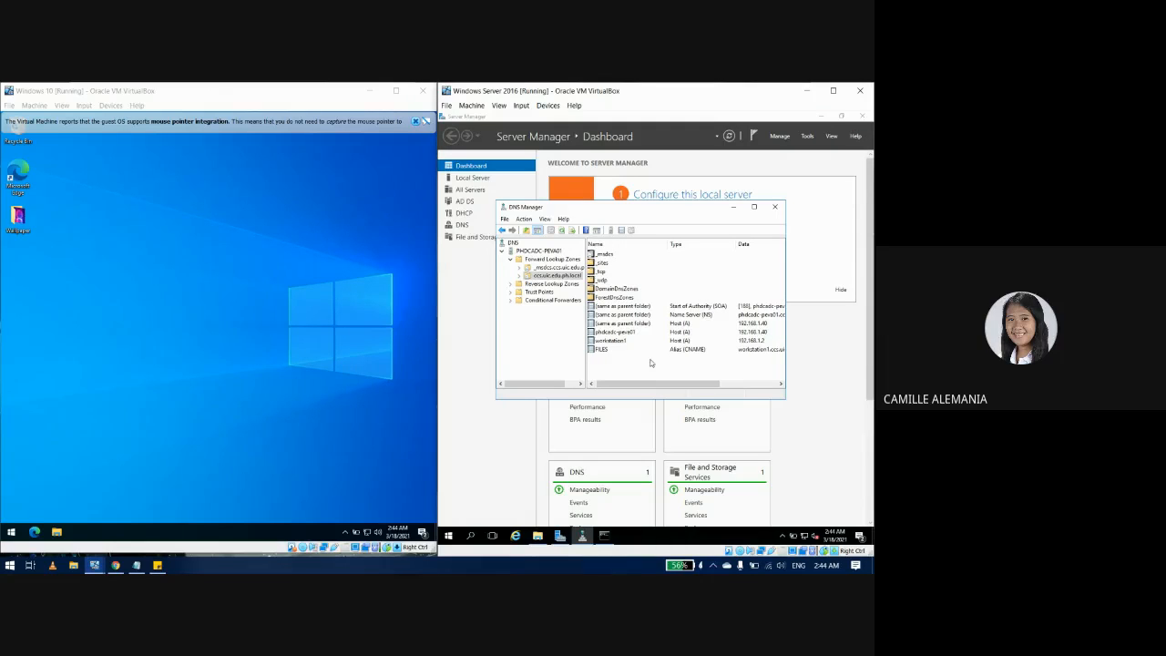
{"action": "left_click_drag", "start_coordinate": [658, 385], "coordinate": [659, 386]}
{"action": "left_click", "coordinate": [752, 207]}
{"action": "left_click", "coordinate": [542, 258]}
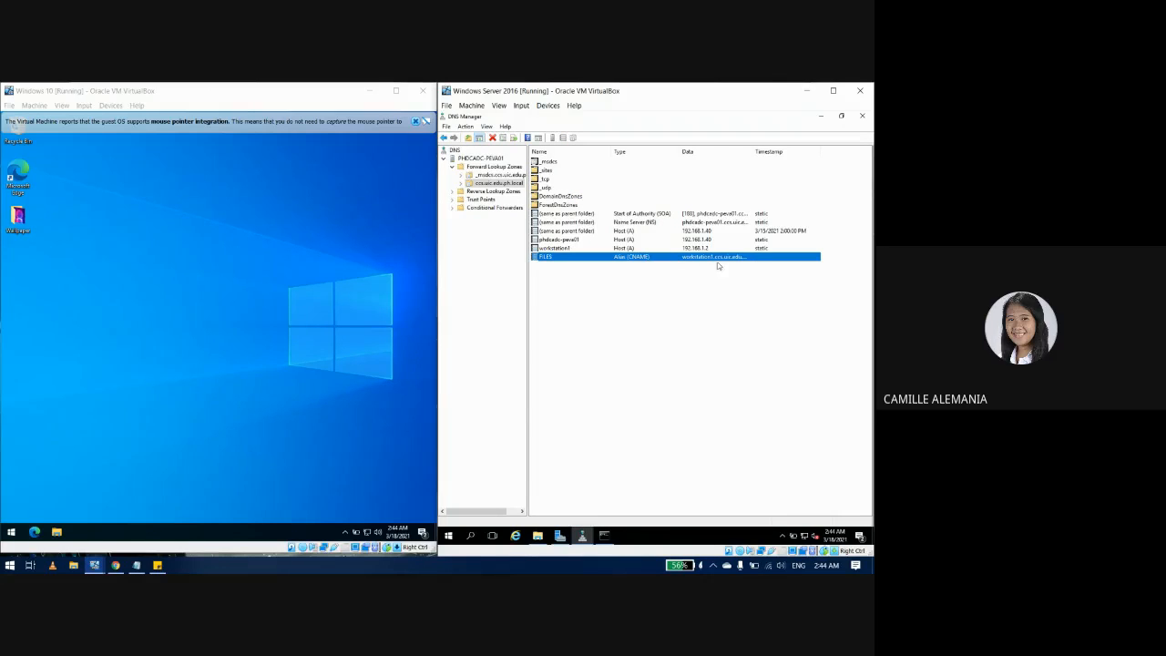
Step: Open the FILES alias properties and browse into the ccs.uic.edu.ph.local forward lookup zone
{"action": "double_click", "coordinate": [552, 260]}
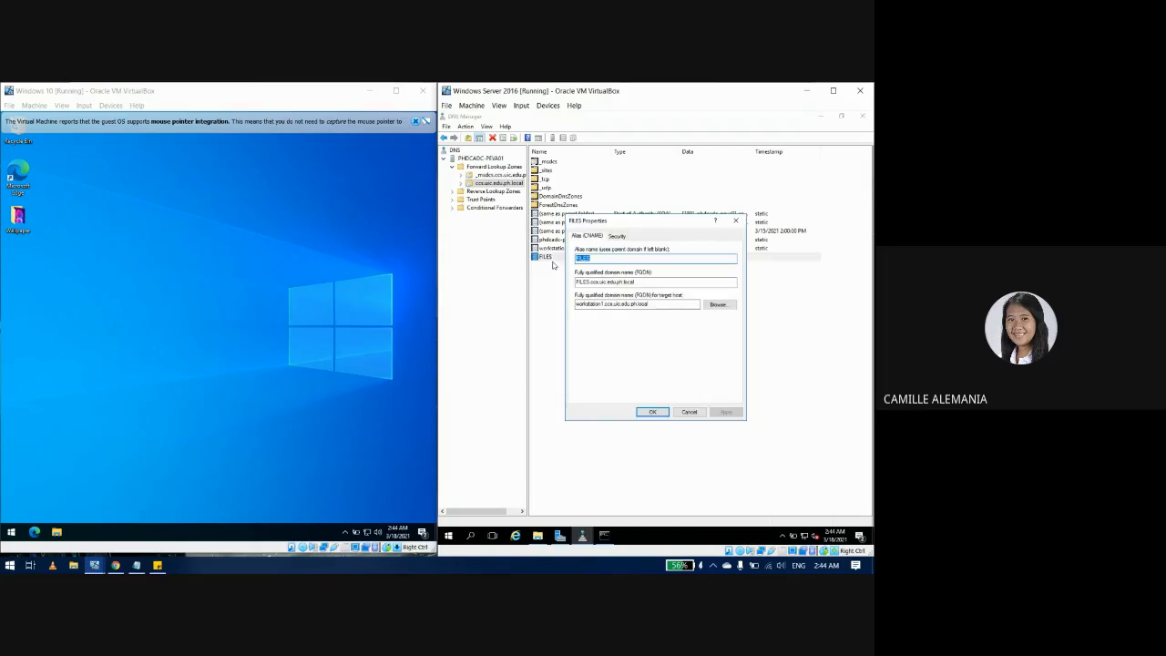
{"action": "left_click", "coordinate": [602, 303]}
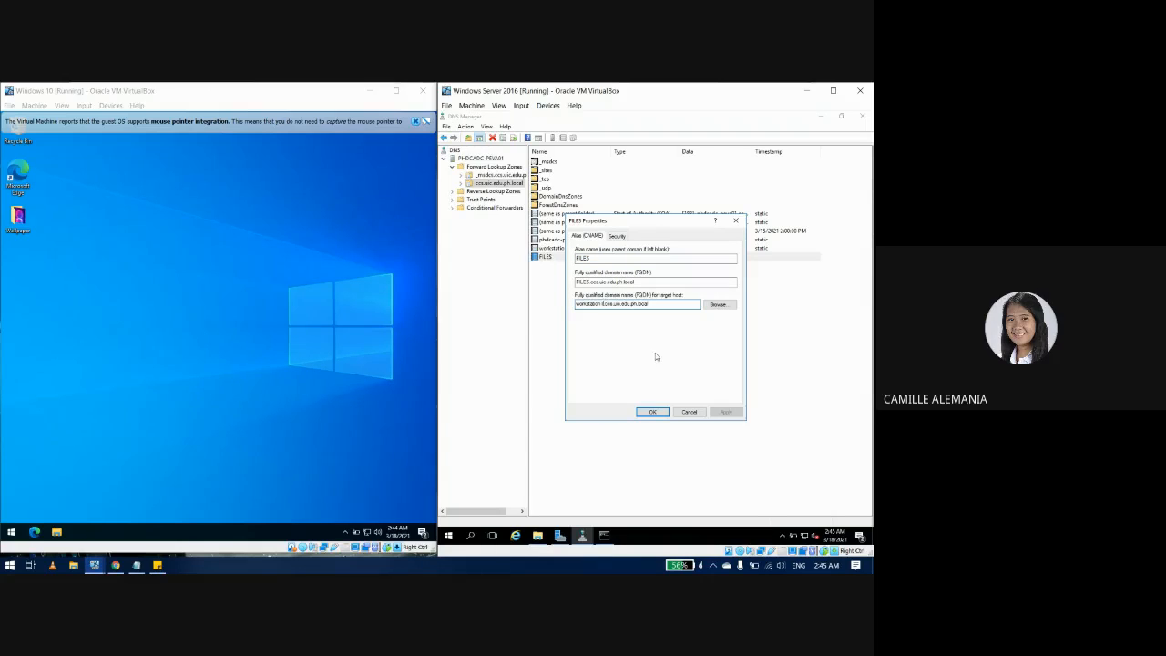
{"action": "left_click", "coordinate": [717, 307]}
{"action": "left_click", "coordinate": [598, 294]}
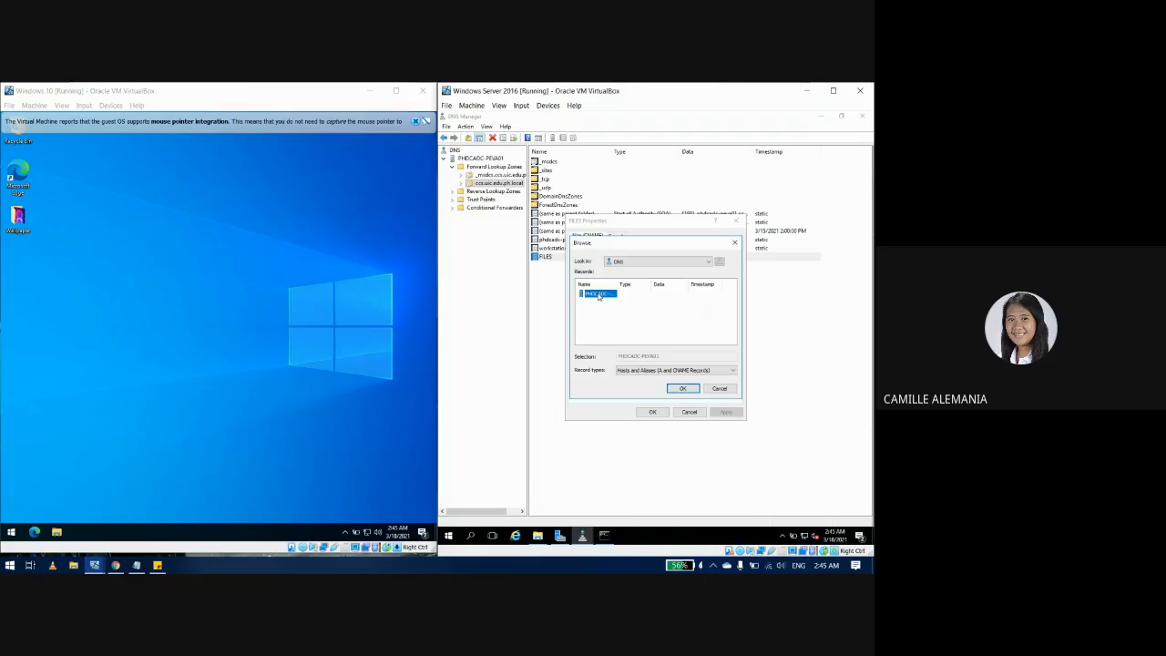
{"action": "double_click", "coordinate": [598, 294]}
{"action": "double_click", "coordinate": [598, 295]}
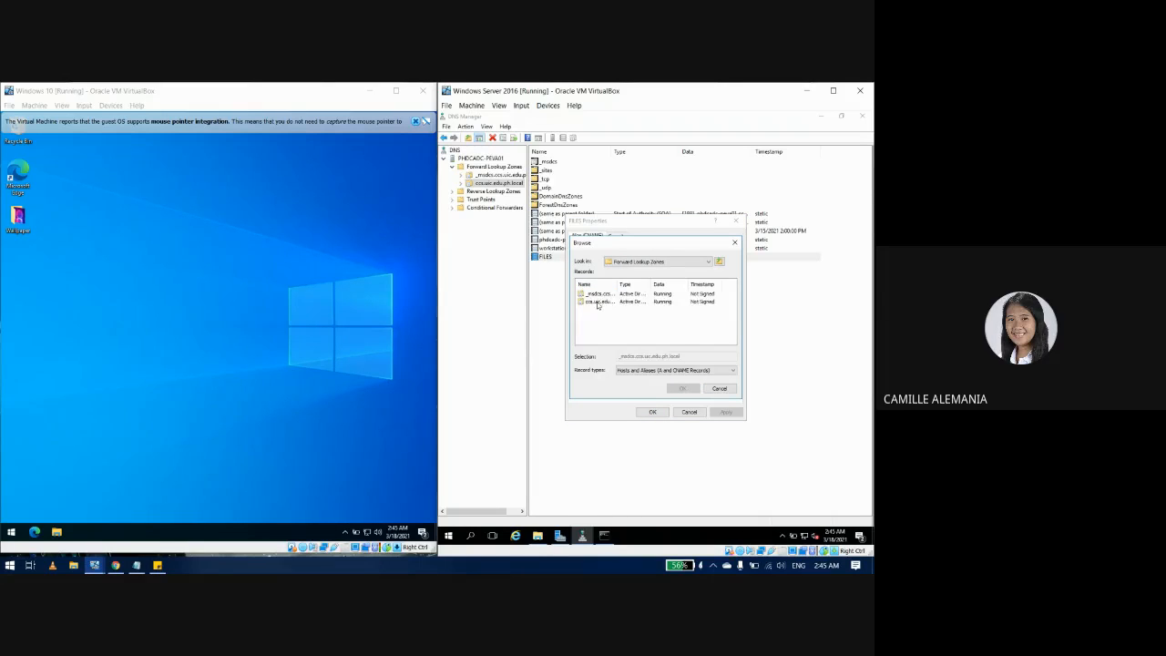
{"action": "double_click", "coordinate": [597, 303]}
{"action": "scroll", "coordinate": [597, 305], "scroll_direction": "down", "scroll_amount": 1}
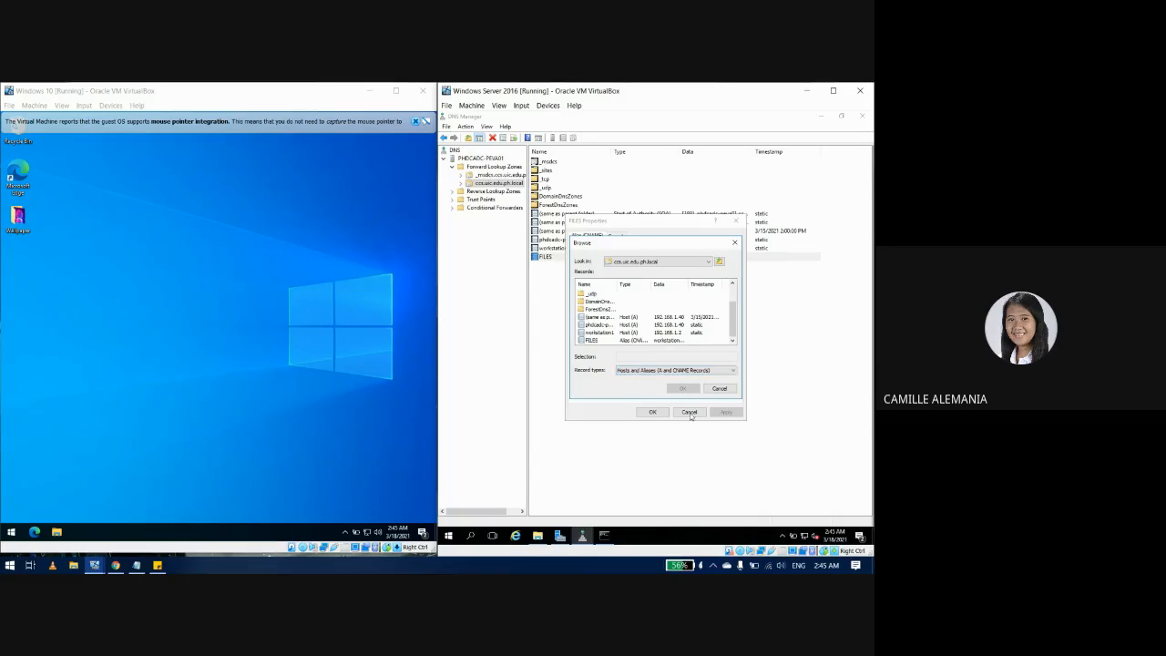
Step: Cancel both dialogs unchanged, refresh the zone with F5, and select workstation1
{"action": "left_click", "coordinate": [709, 391]}
{"action": "left_click", "coordinate": [689, 411]}
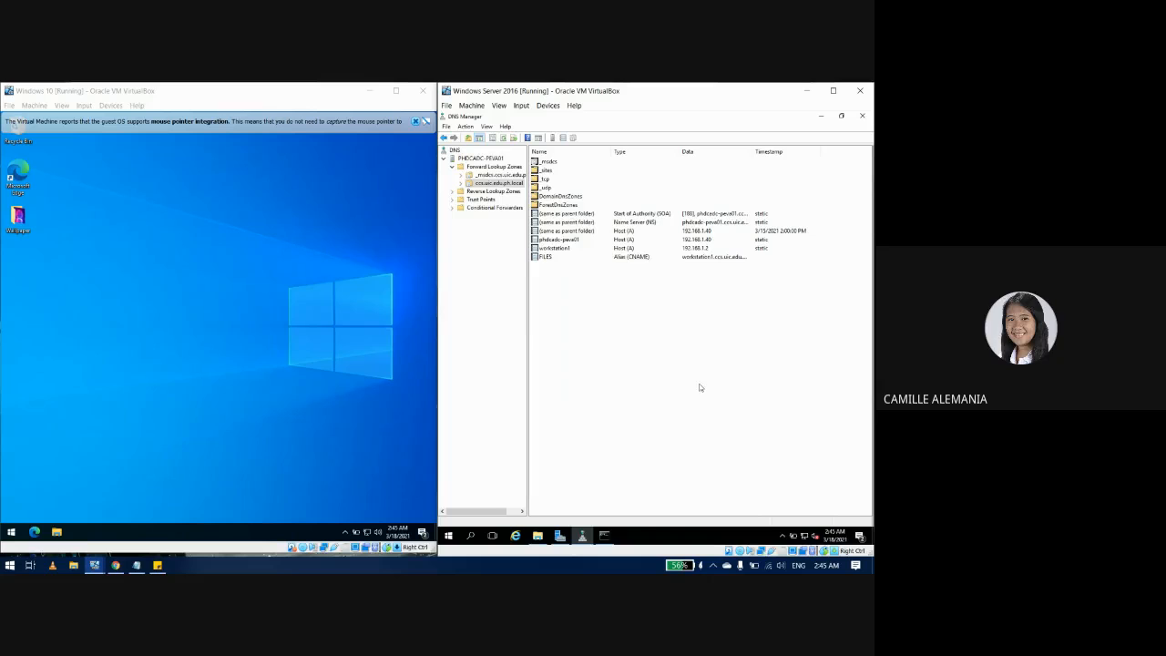
{"action": "key", "text": "F5"}
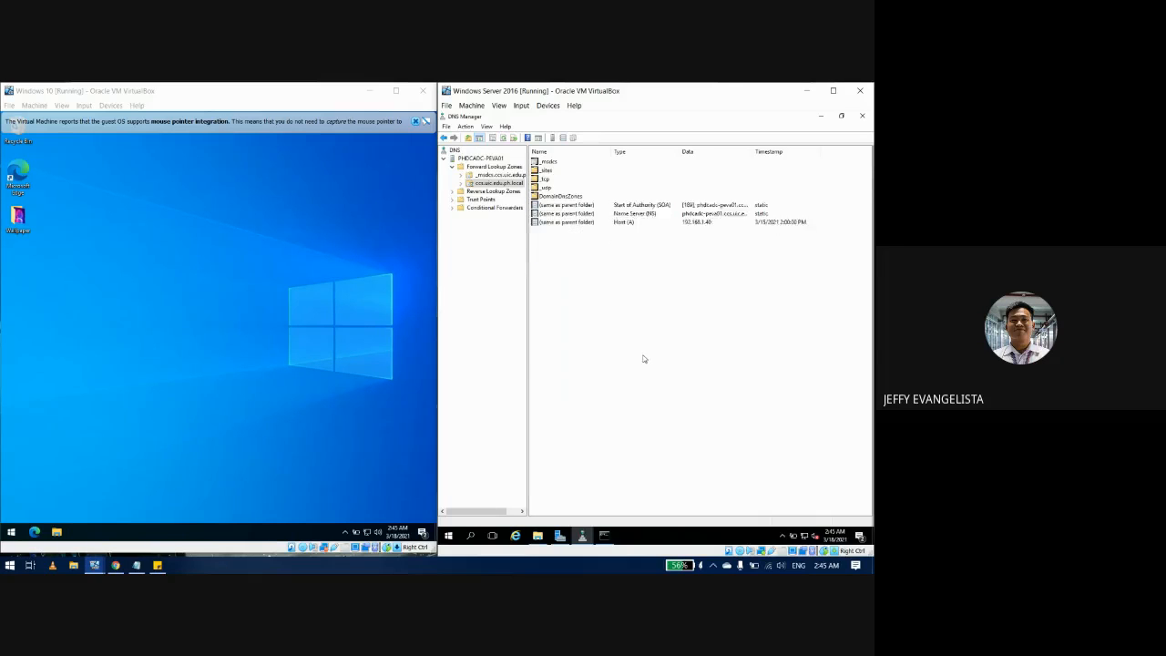
{"action": "left_click", "coordinate": [583, 258]}
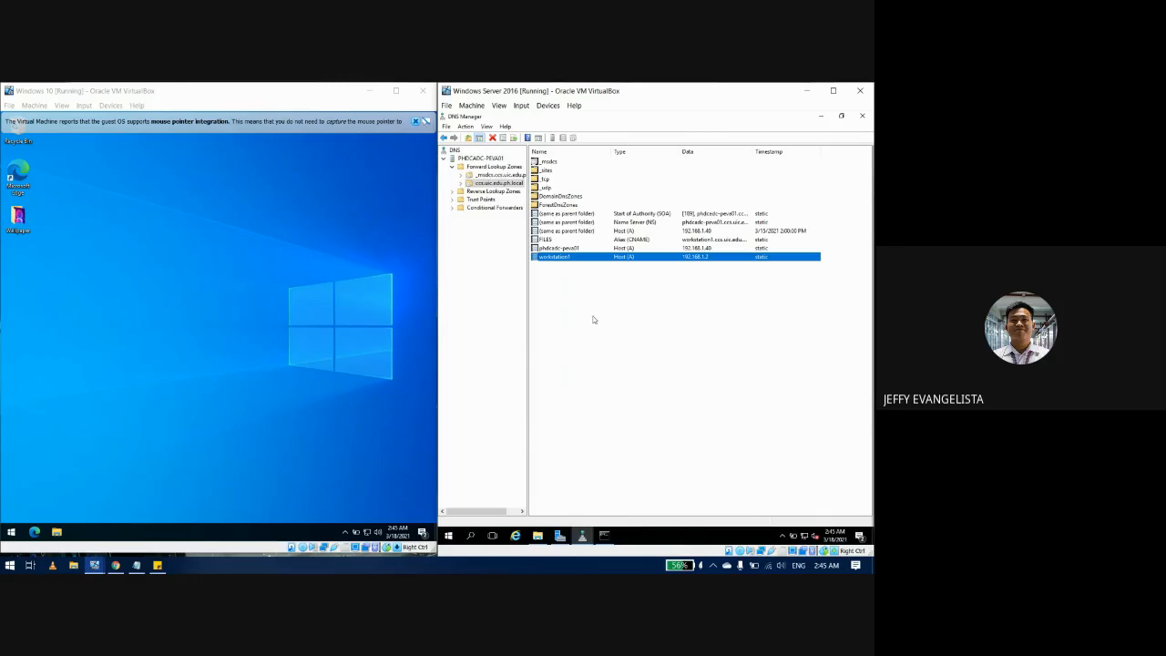
Step: Open the Windows 10 client's Ethernet connection properties from Network & Internet settings
{"action": "left_click", "coordinate": [11, 532]}
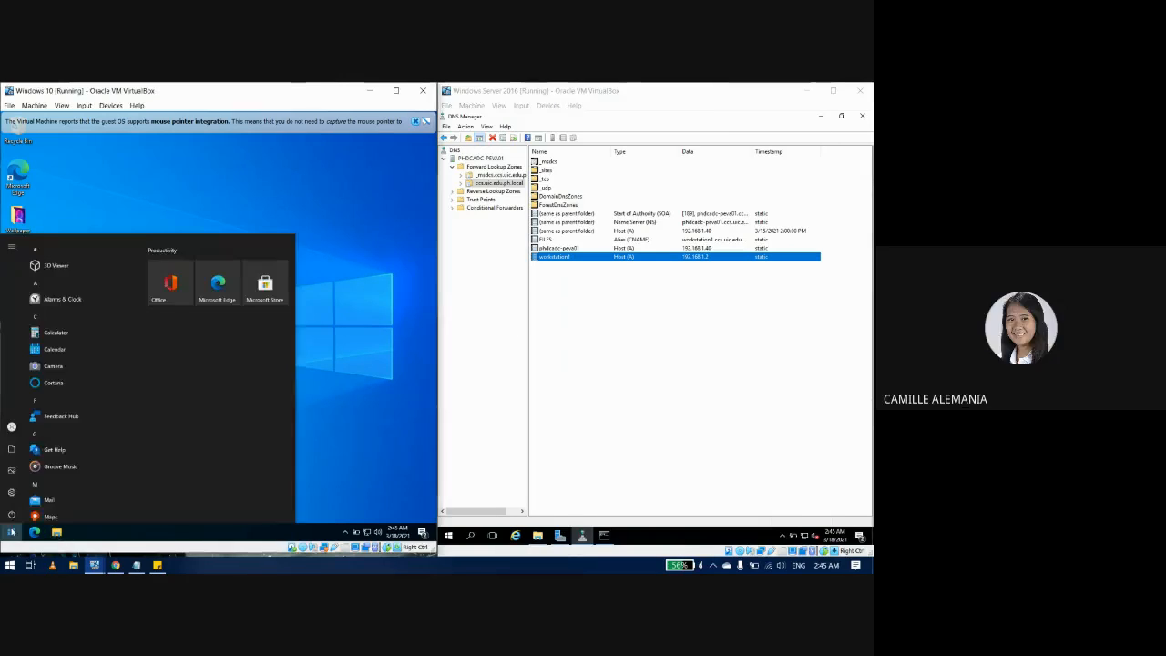
{"action": "right_click", "coordinate": [358, 531]}
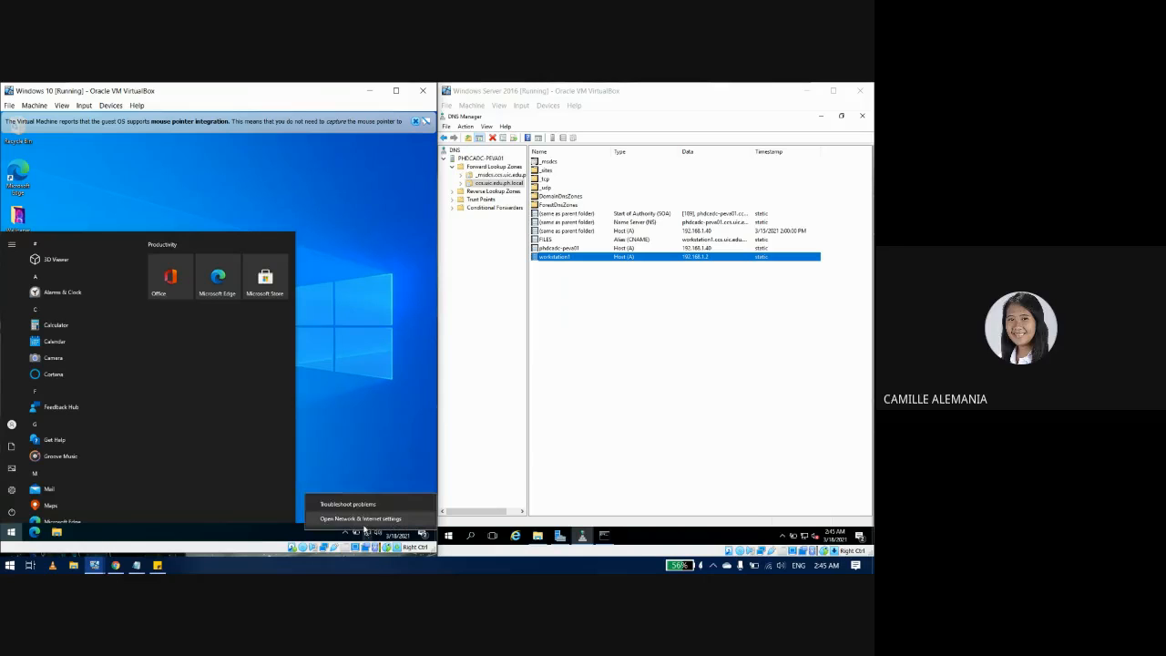
{"action": "left_click", "coordinate": [355, 517]}
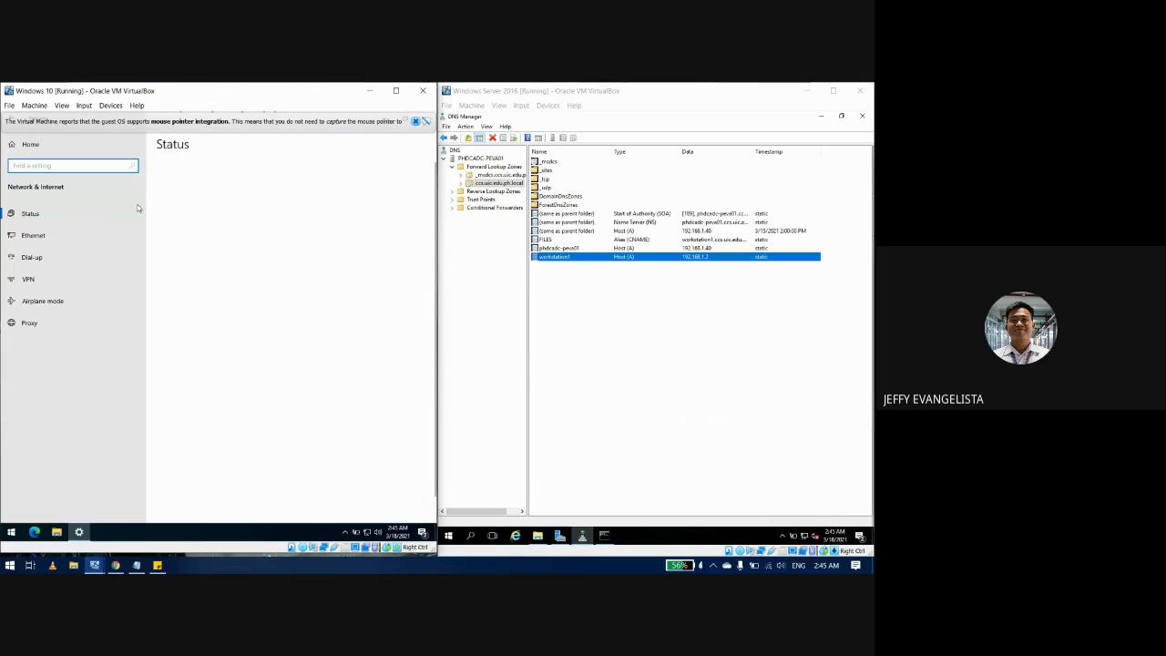
{"action": "left_click", "coordinate": [222, 394]}
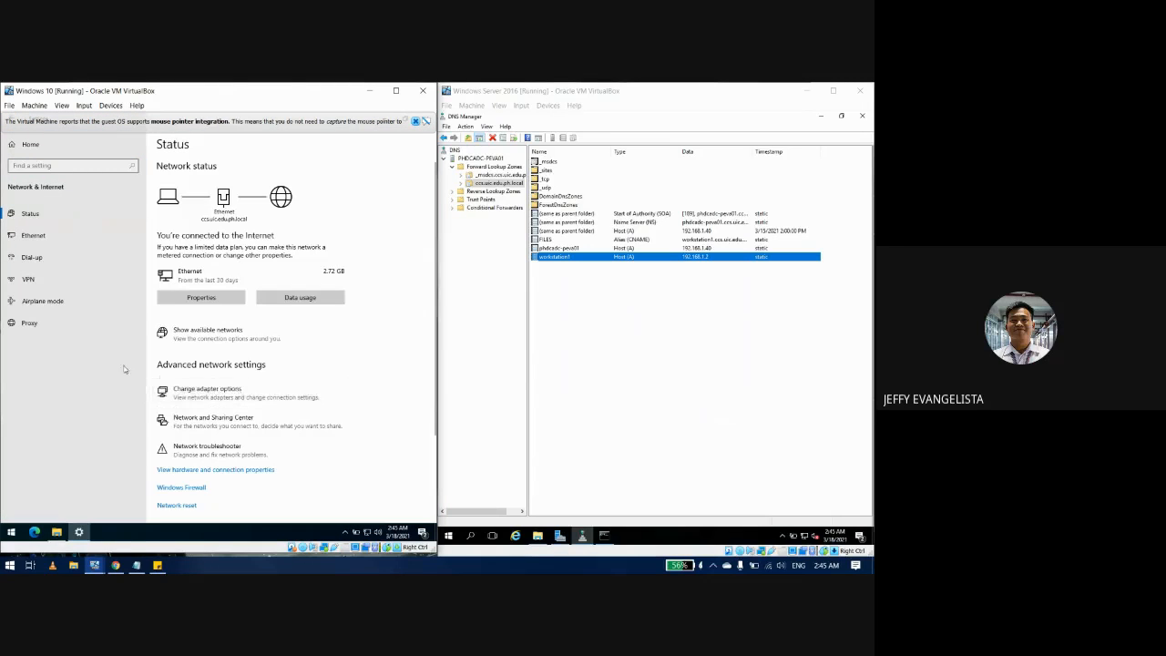
{"action": "double_click", "coordinate": [128, 245]}
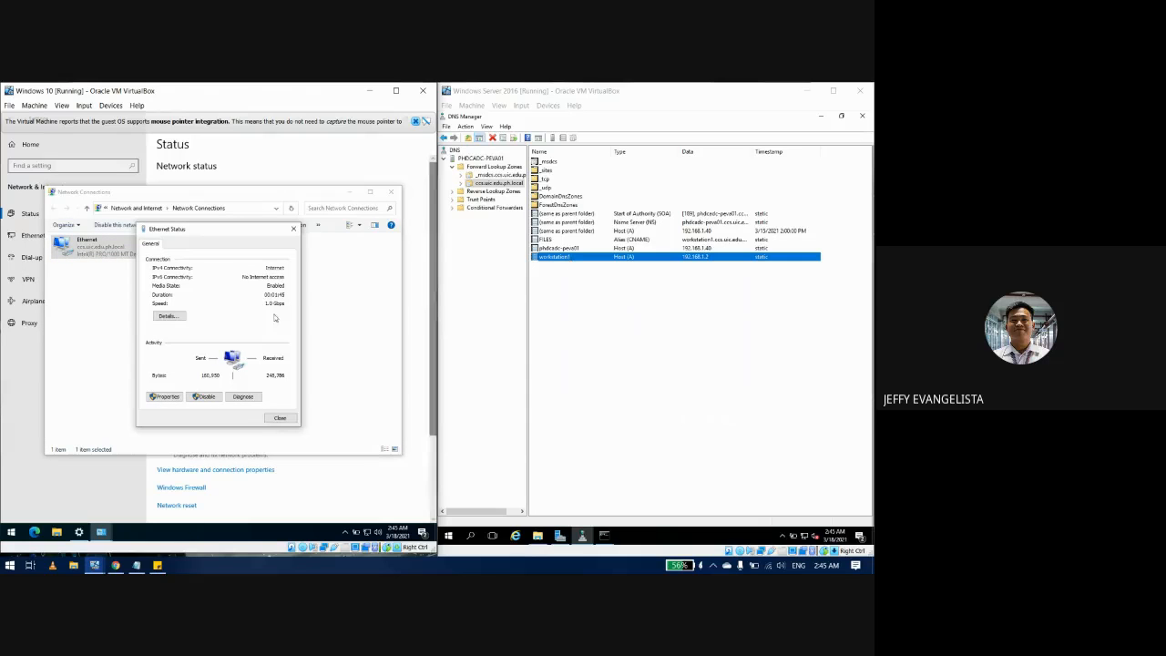
{"action": "left_click", "coordinate": [293, 229]}
{"action": "double_click", "coordinate": [134, 250]}
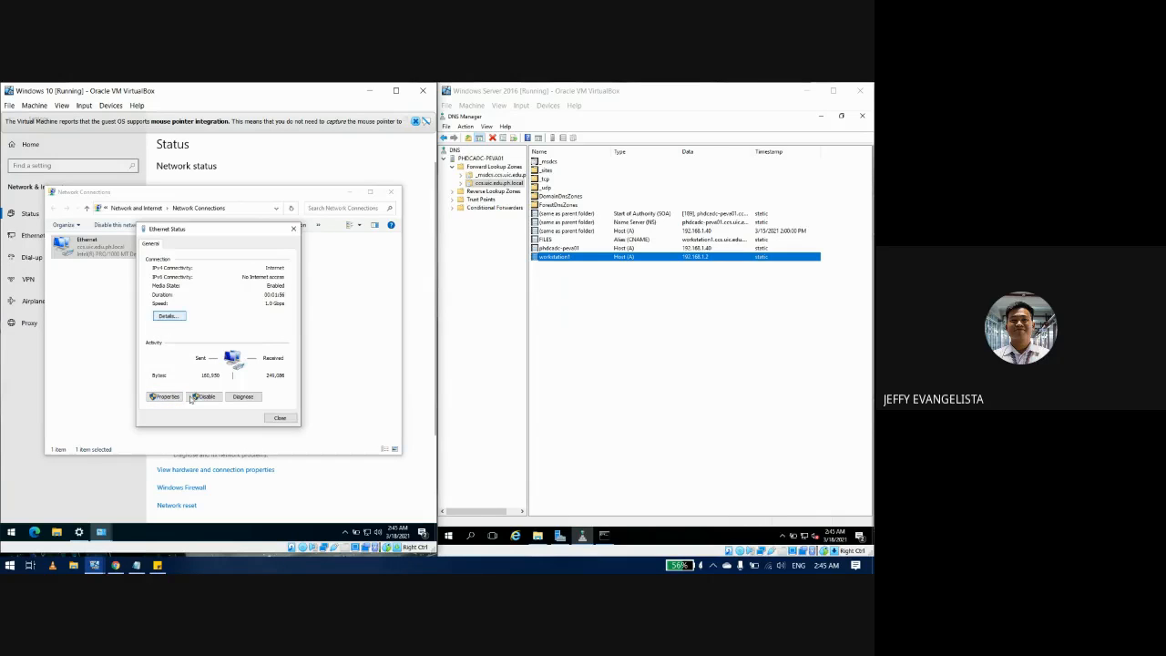
{"action": "left_click", "coordinate": [172, 398]}
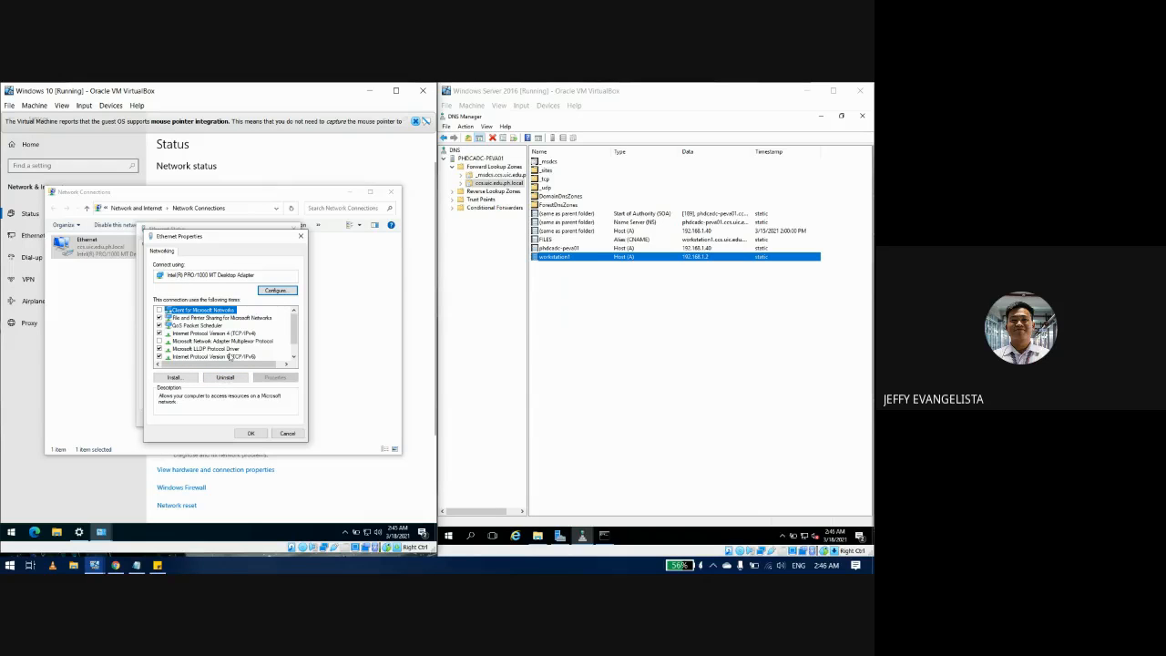
Step: Enable 'Register this connection's addresses in DNS' in the IPv4 advanced DNS settings
{"action": "left_click", "coordinate": [227, 333]}
{"action": "left_click", "coordinate": [277, 377]}
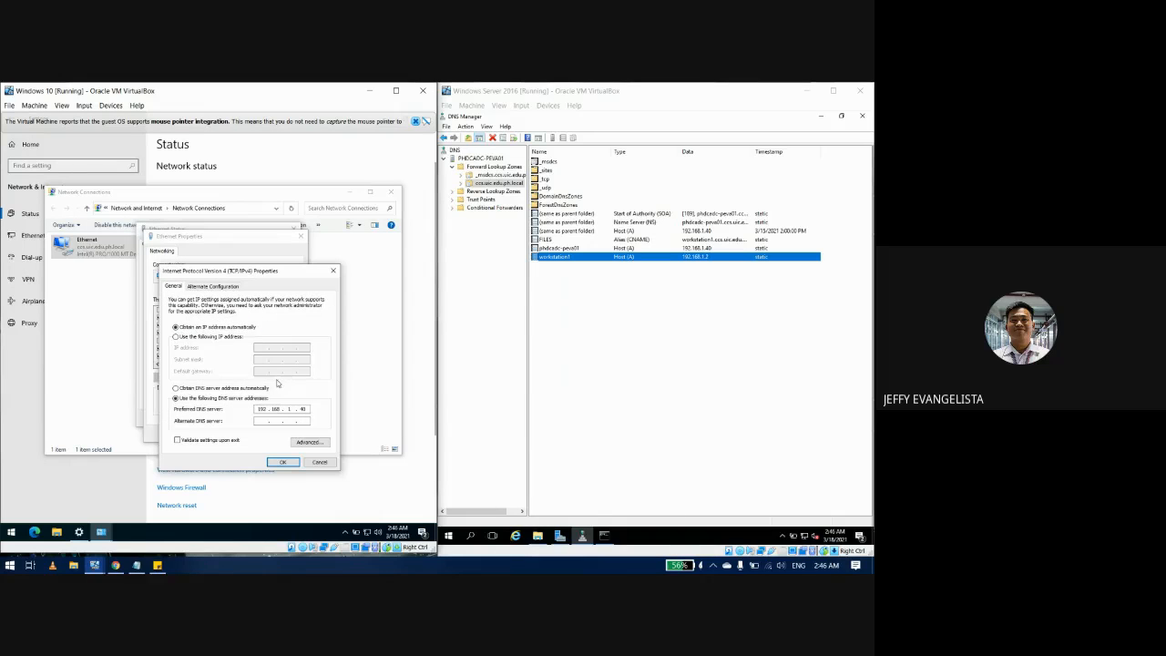
{"action": "left_click", "coordinate": [198, 286]}
{"action": "left_click", "coordinate": [173, 286]}
{"action": "left_click", "coordinate": [308, 442]}
{"action": "left_click", "coordinate": [206, 293]}
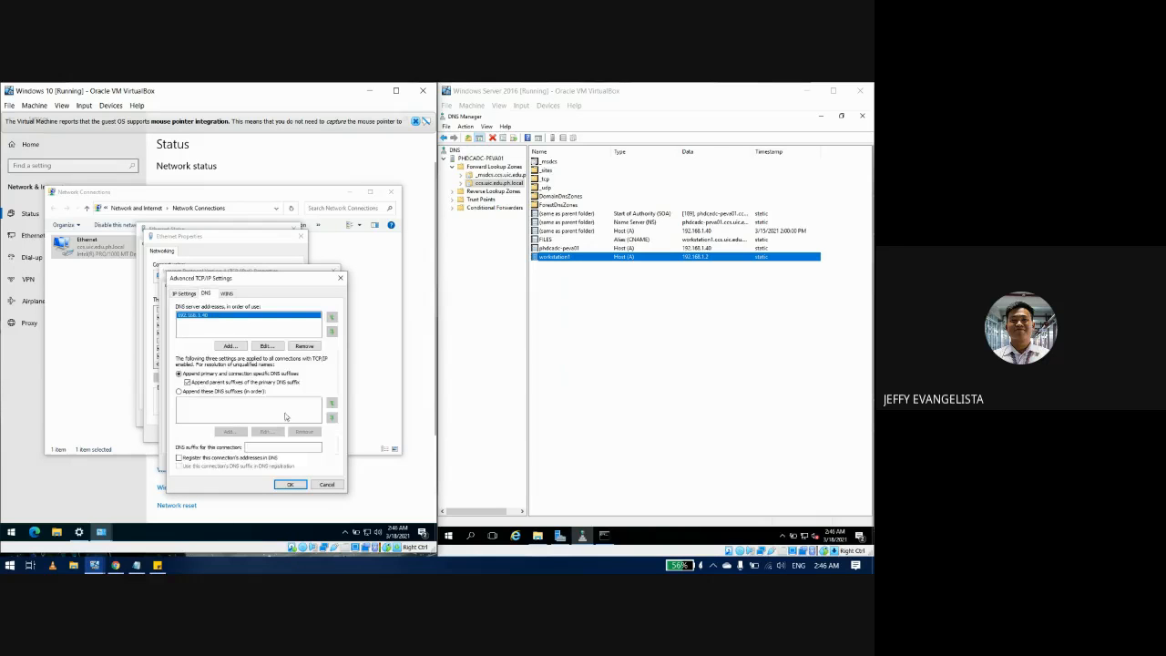
{"action": "left_click", "coordinate": [287, 482]}
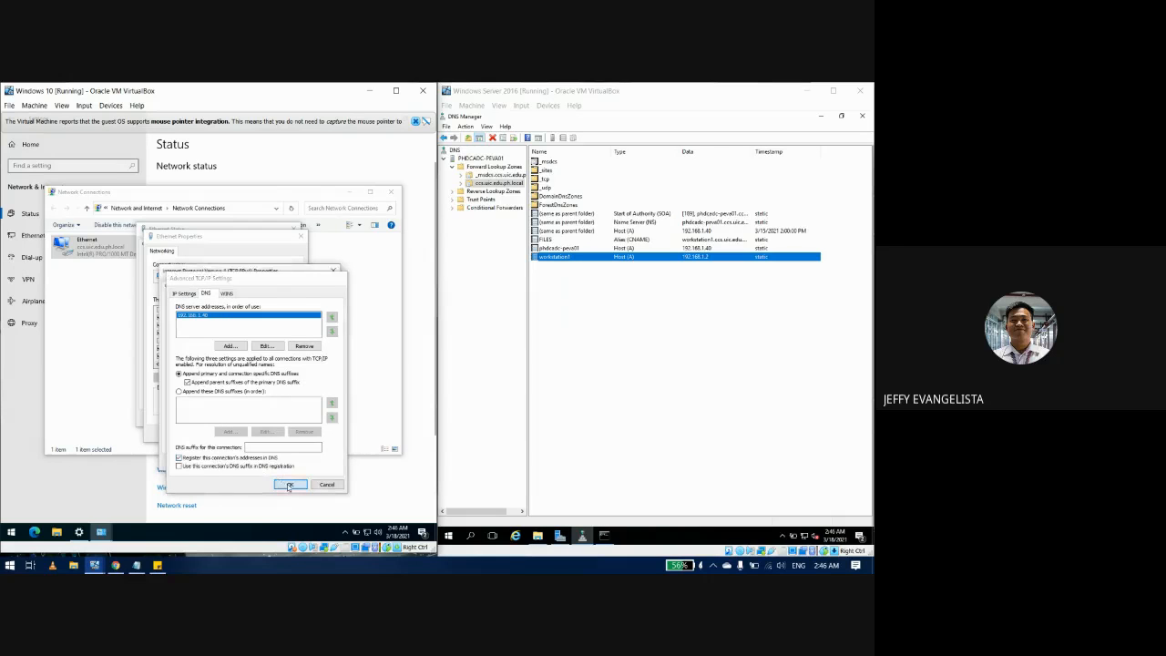
{"action": "left_click", "coordinate": [282, 461]}
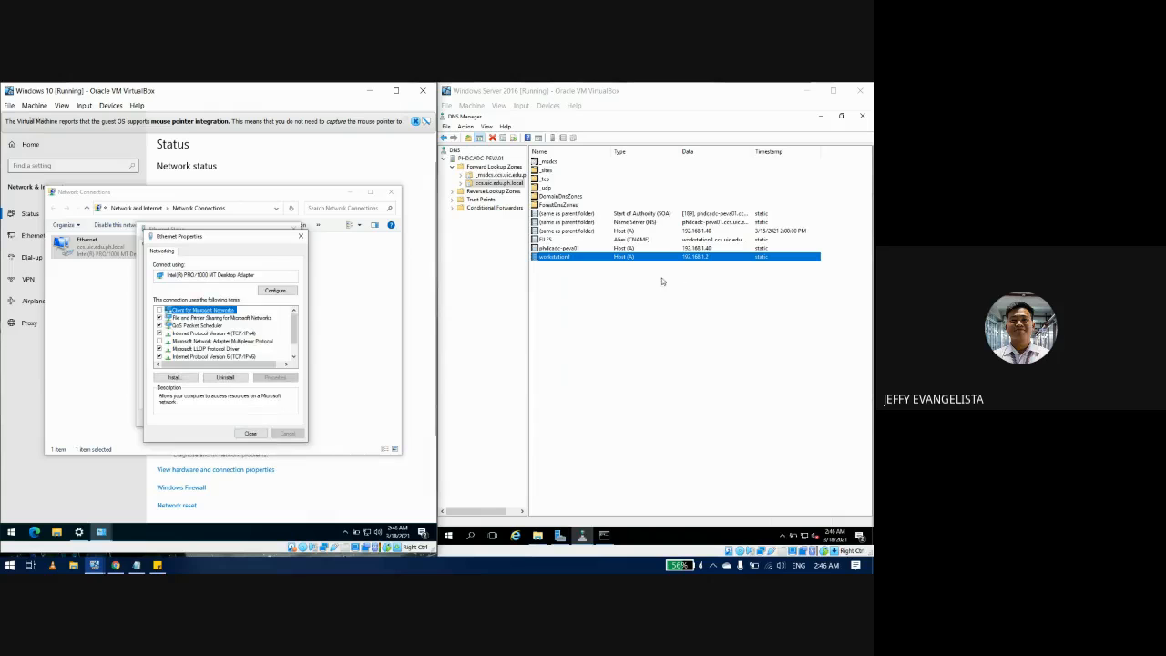
{"action": "left_click", "coordinate": [300, 236]}
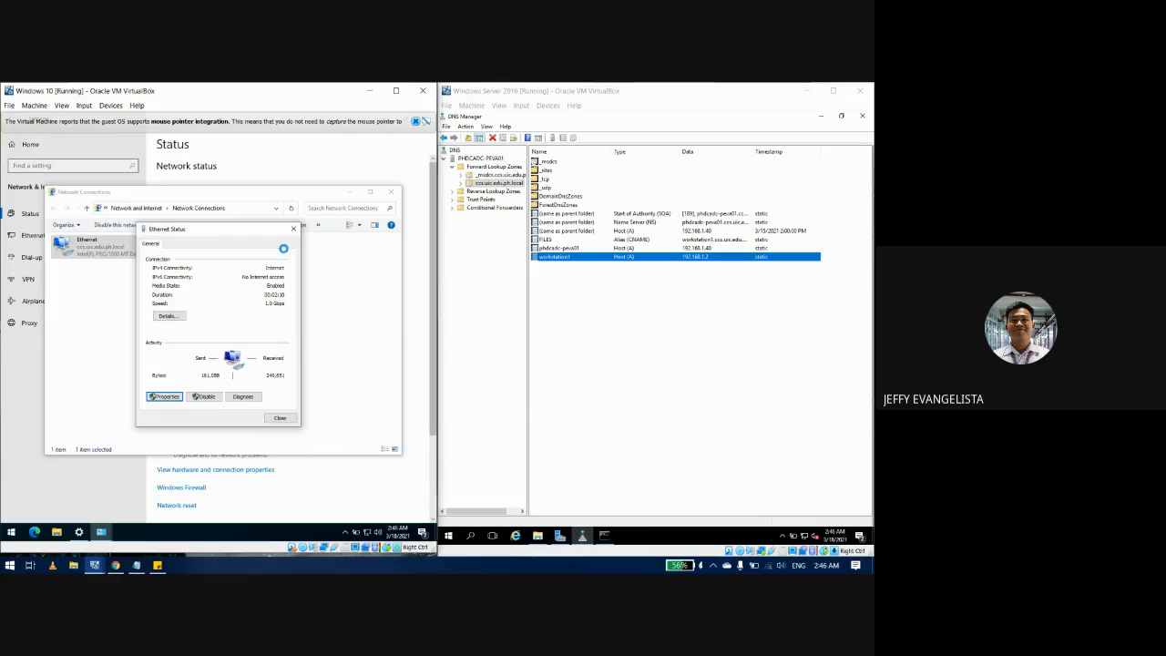
{"action": "left_click", "coordinate": [579, 258]}
Step: Delete the workstation1 DNS record and open an administrator Command Prompt on the client
{"action": "key", "text": "Delete"}
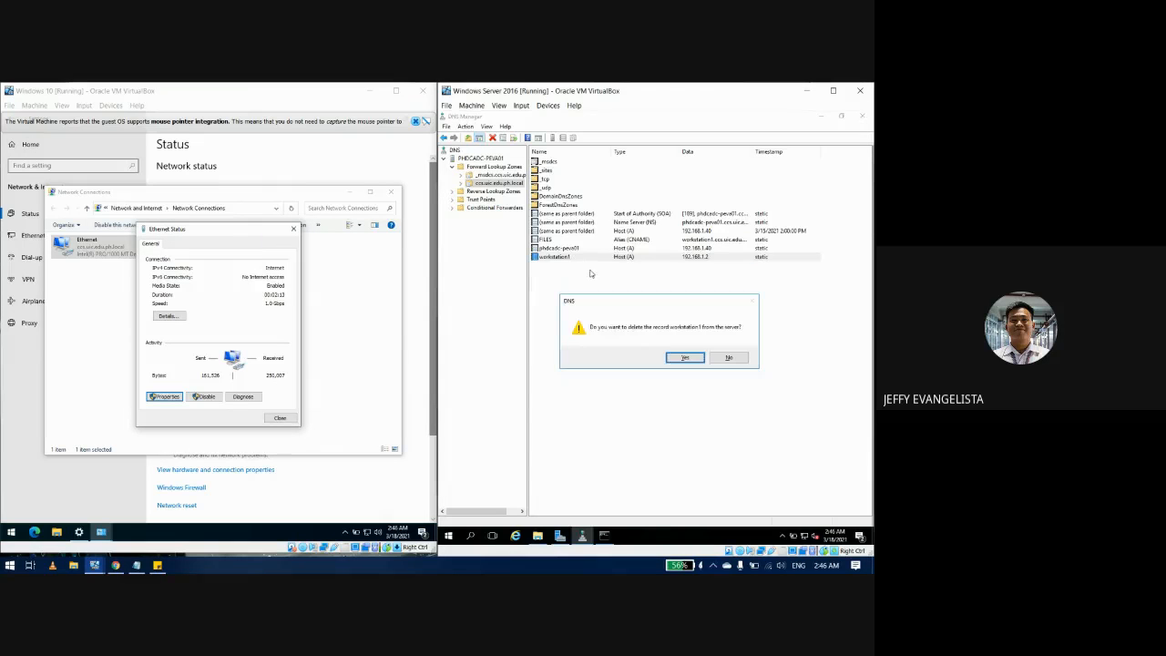
{"action": "key", "text": "Return"}
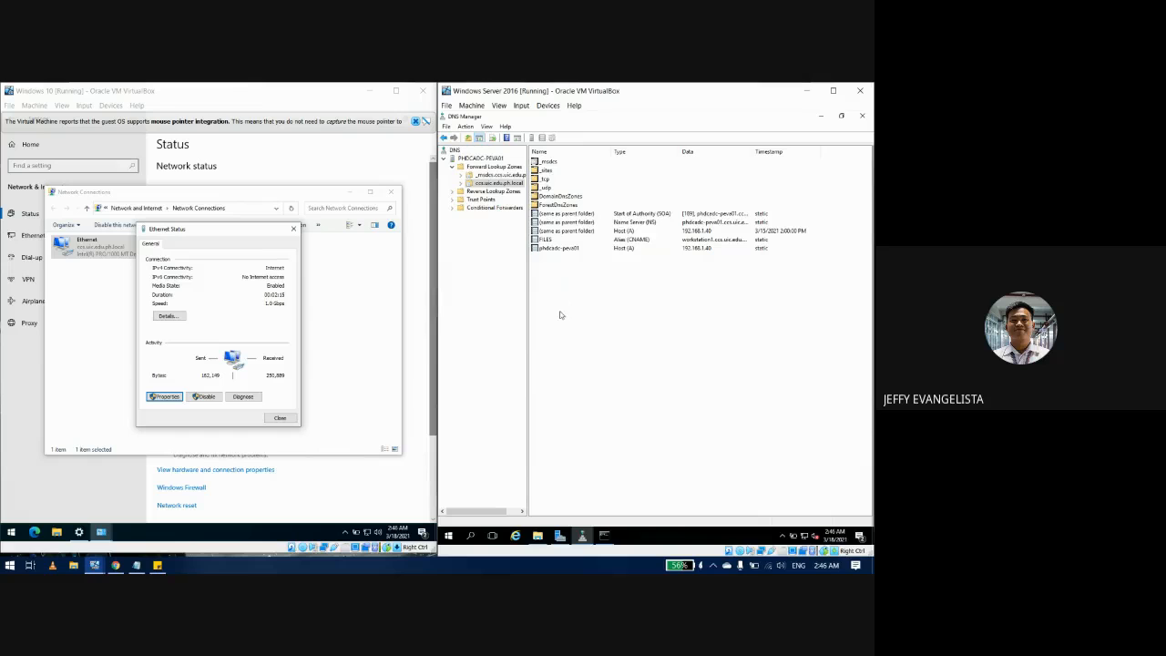
{"action": "left_click", "coordinate": [9, 533]}
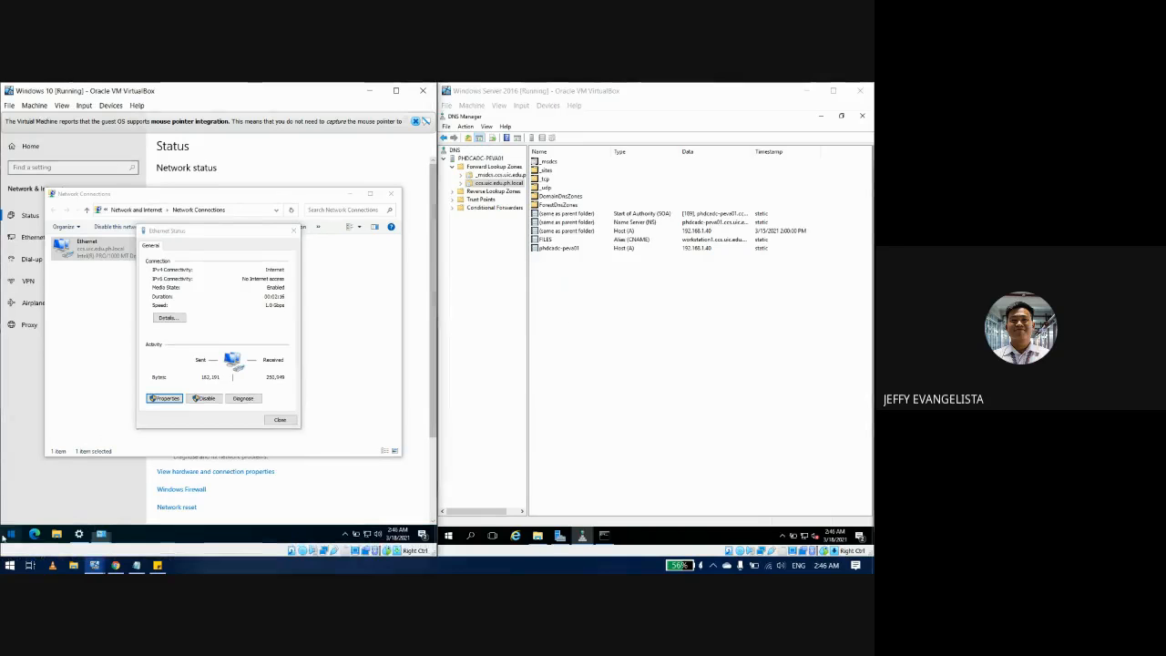
{"action": "right_click", "coordinate": [9, 534]}
{"action": "key", "text": "a"}
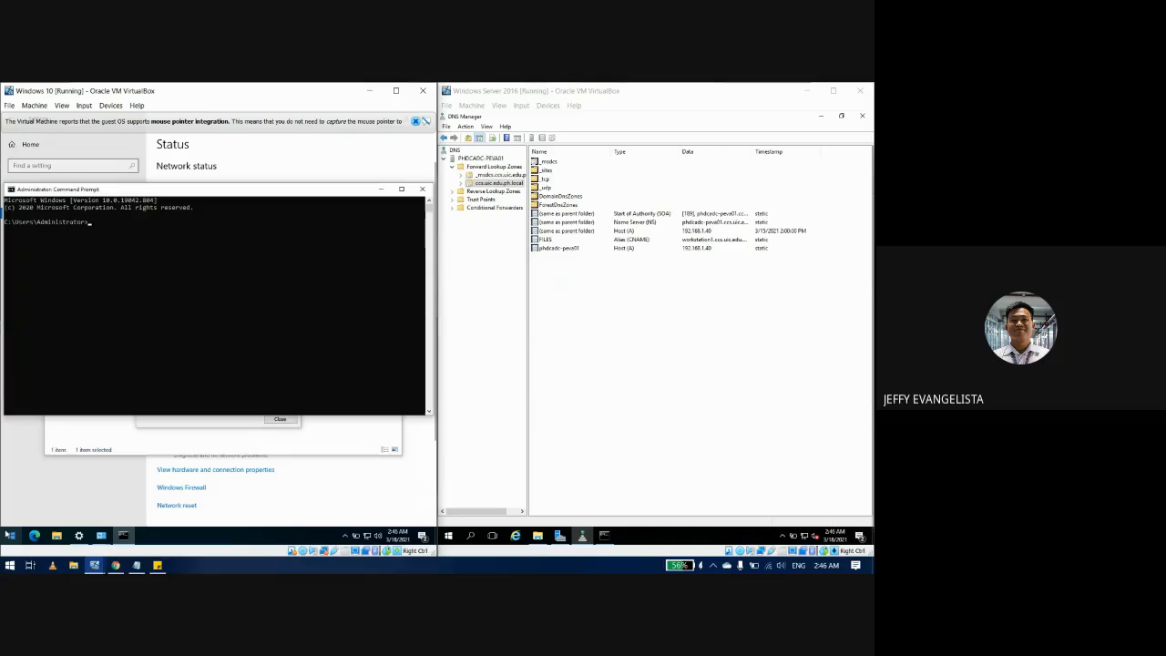
Step: Run ipconfig /renew on the client, fixing the typo in the command
{"action": "type", "text": "ipcofig/renew"}
{"action": "key", "text": "Return"}
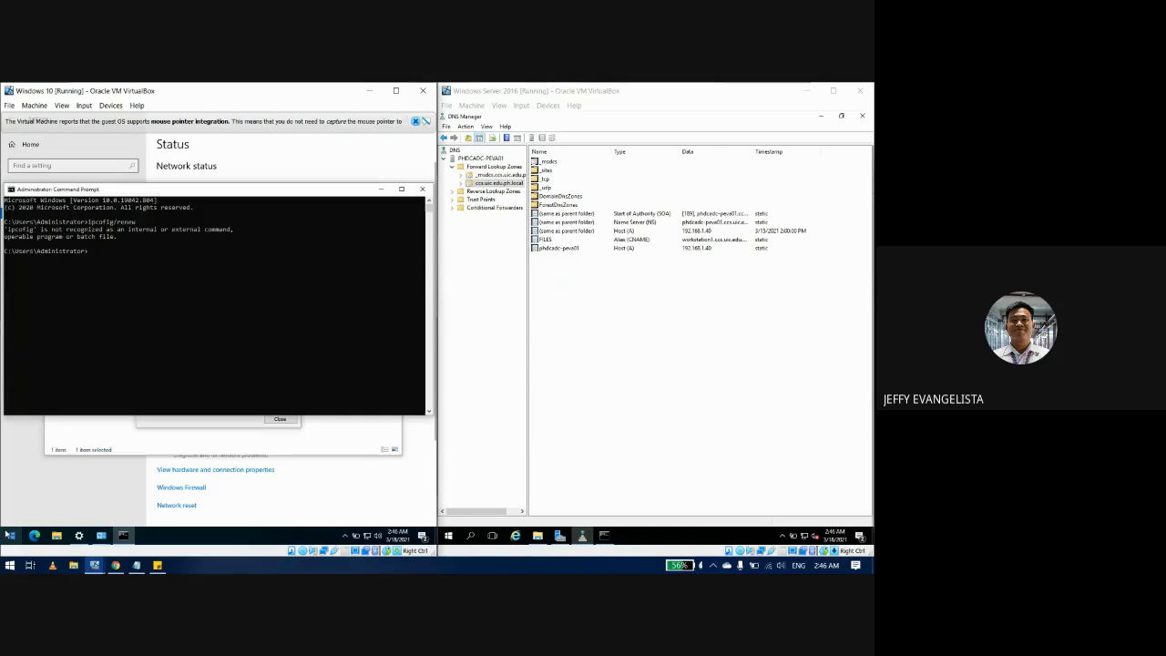
{"action": "key", "text": "Up"}
{"action": "type", "text": "n"}
{"action": "key", "text": "Return"}
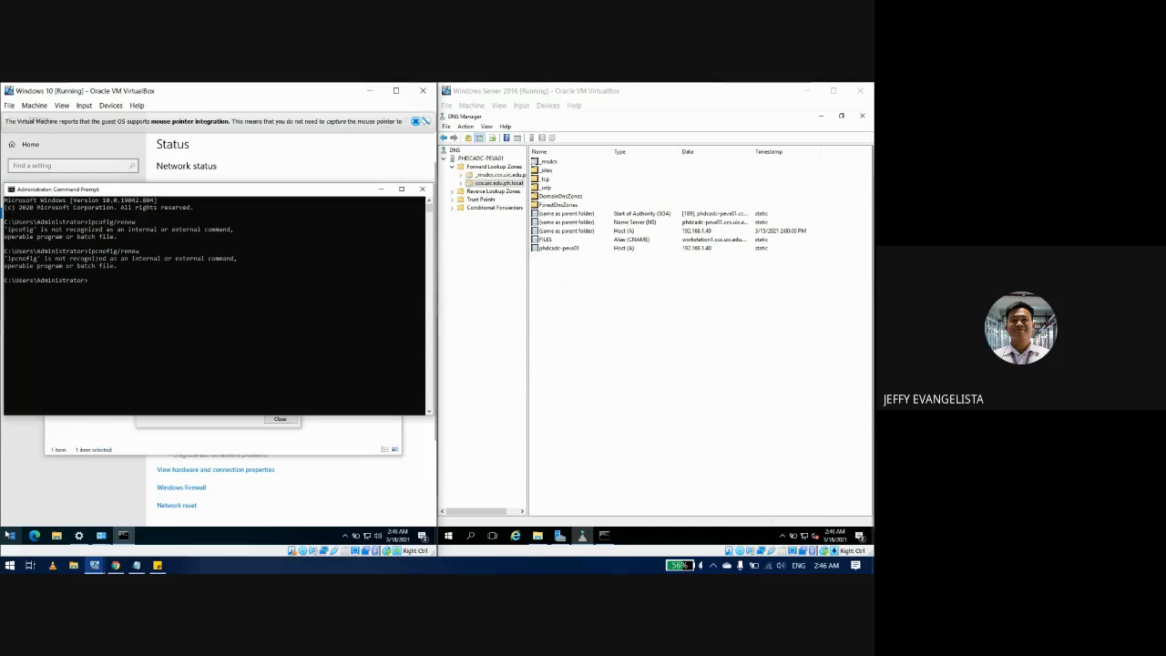
{"action": "key", "text": "Up"}
{"action": "key", "text": "BackSpace"}
{"action": "type", "text": "nfig/renew"}
{"action": "key", "text": "Return"}
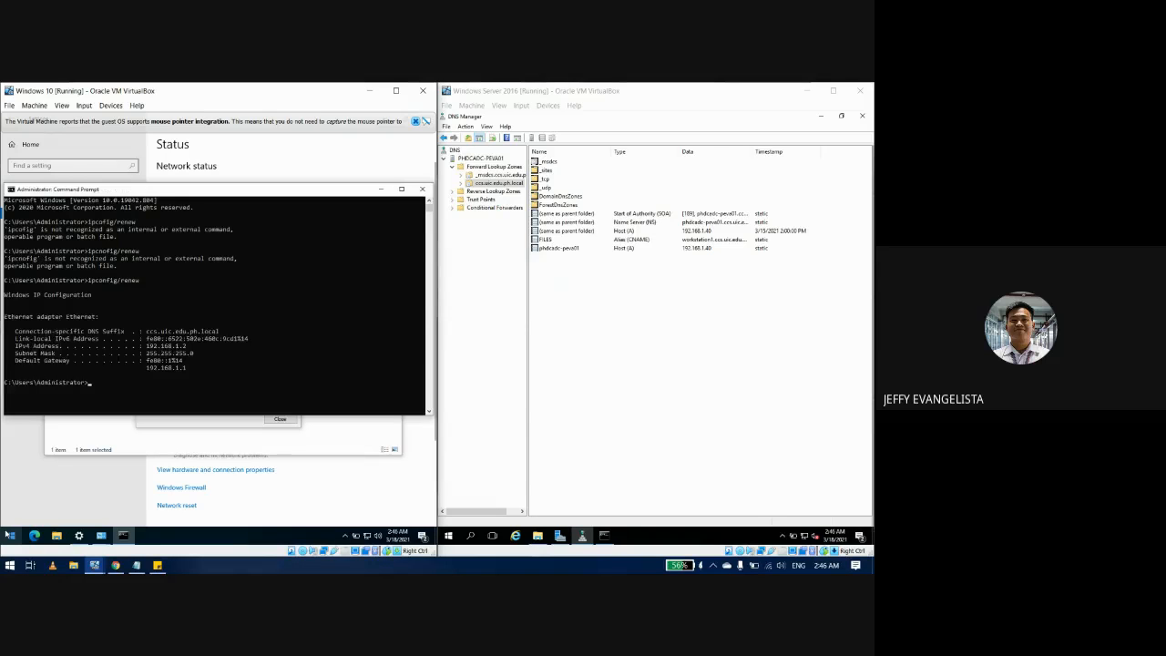
Step: Refresh DNS Manager on the server to show the new pc1 host record at 192.168.1.2
{"action": "left_click", "coordinate": [631, 368]}
{"action": "key", "text": "F5"}
{"action": "key", "text": "F5"}
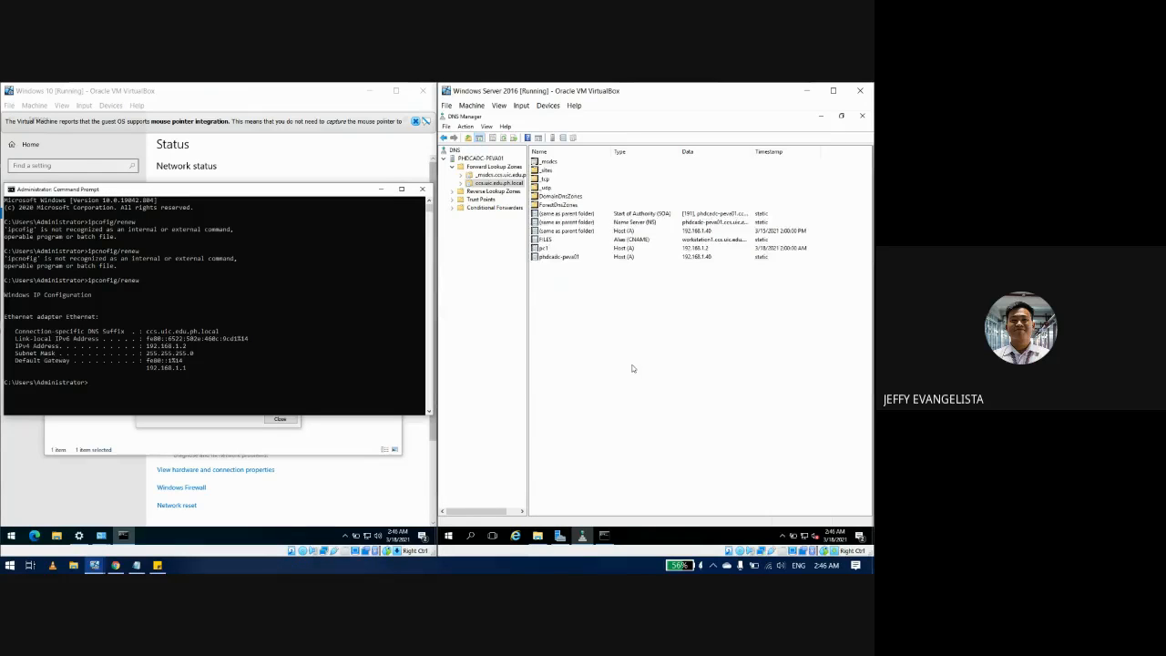
{"action": "left_click", "coordinate": [604, 534]}
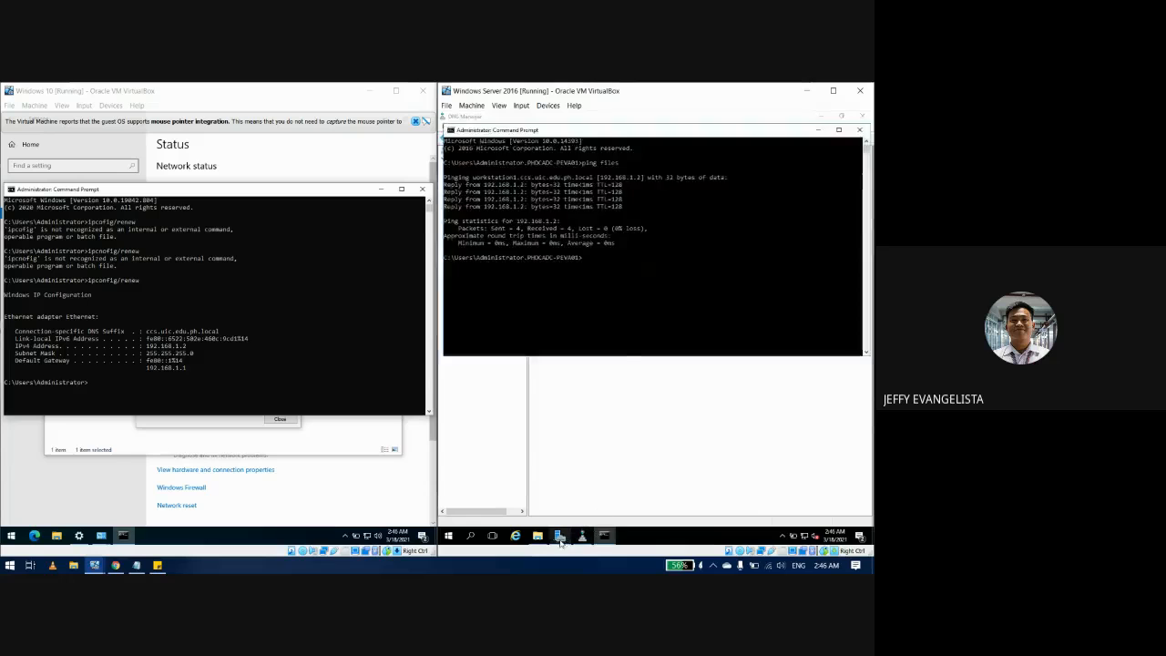
{"action": "left_click", "coordinate": [560, 535]}
{"action": "left_click", "coordinate": [537, 535]}
{"action": "left_click", "coordinate": [604, 535]}
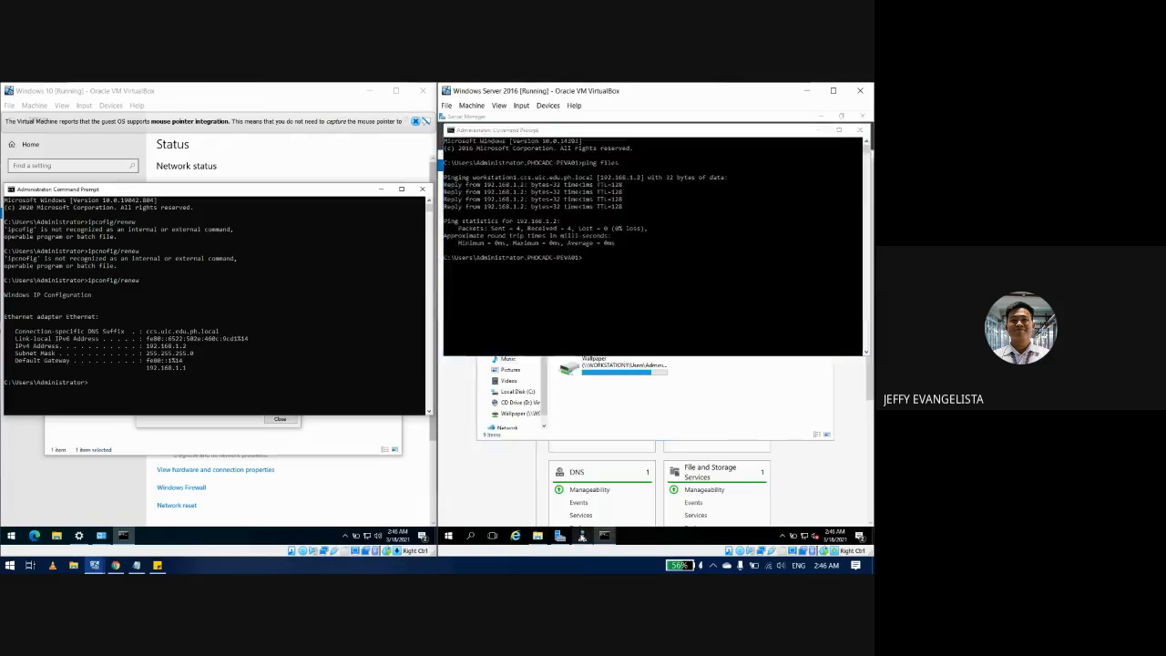
{"action": "left_click", "coordinate": [582, 535]}
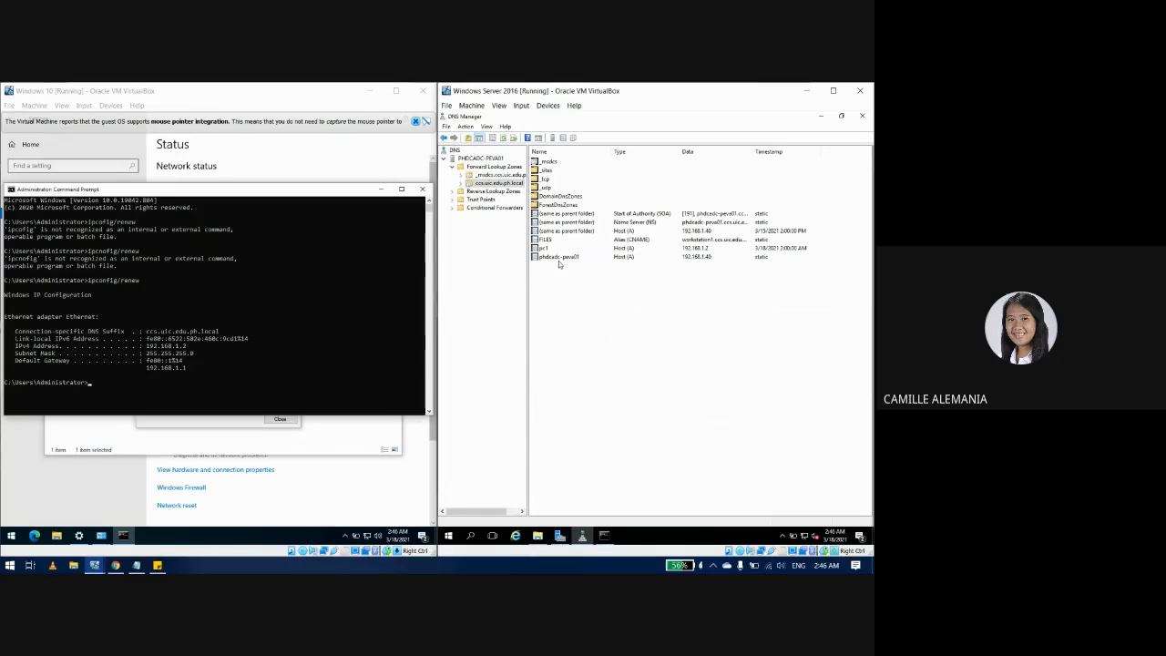
Step: Inspect the FILES alias and pc1 record properties, closing each
{"action": "double_click", "coordinate": [546, 238]}
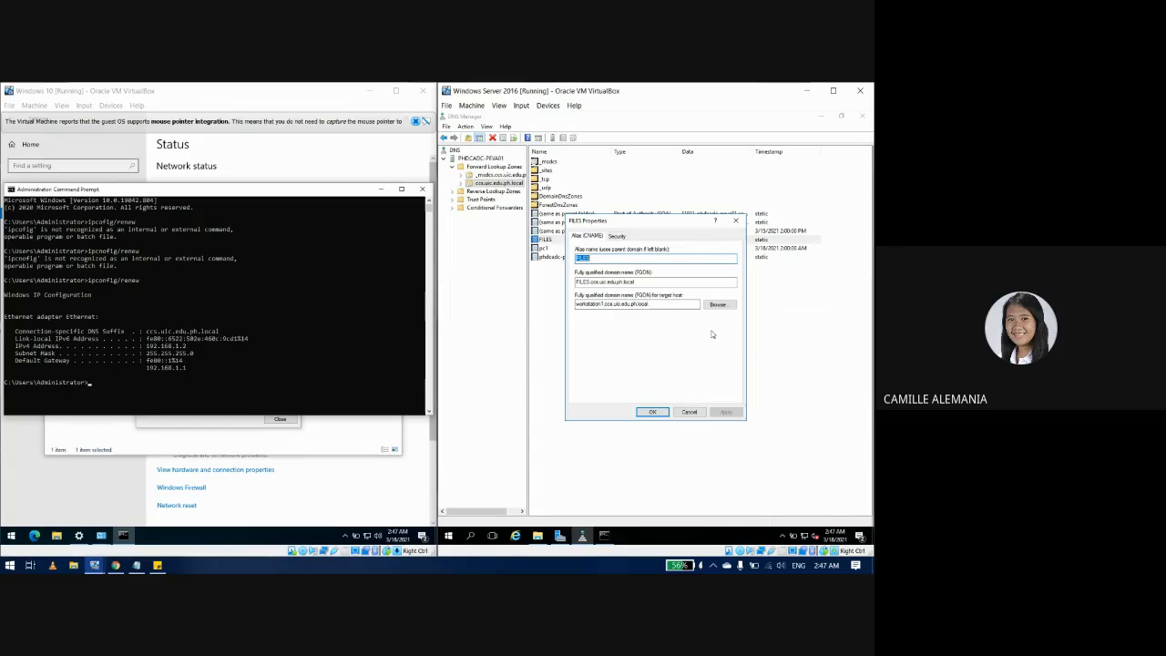
{"action": "left_click_drag", "start_coordinate": [670, 229], "coordinate": [675, 284]}
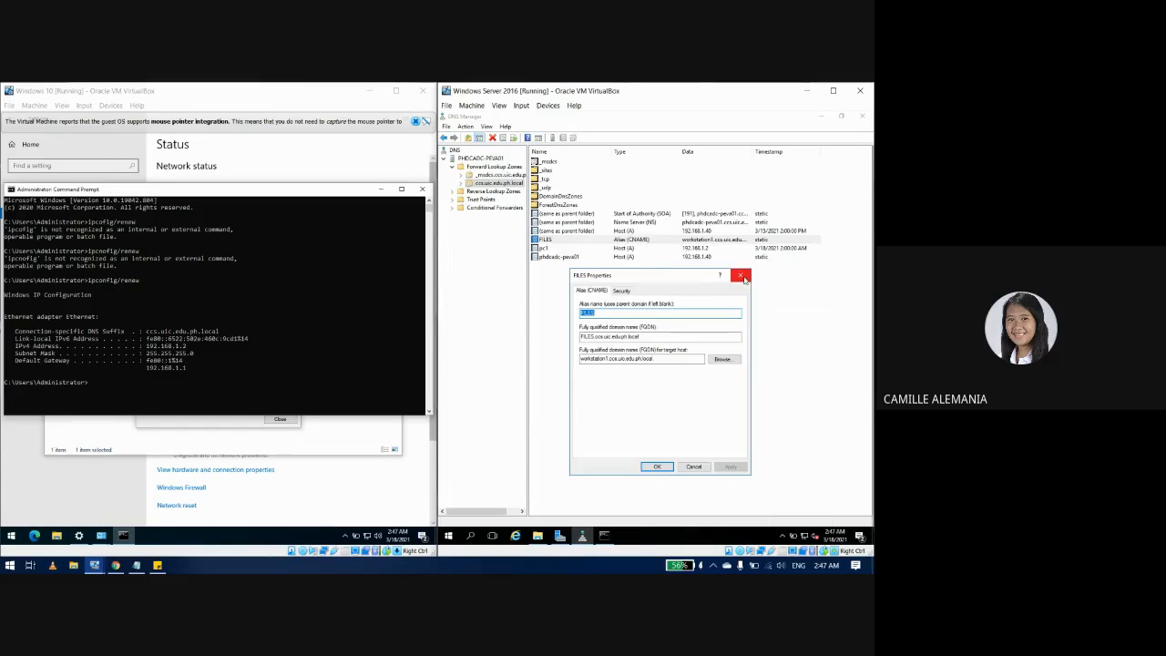
{"action": "left_click", "coordinate": [742, 276]}
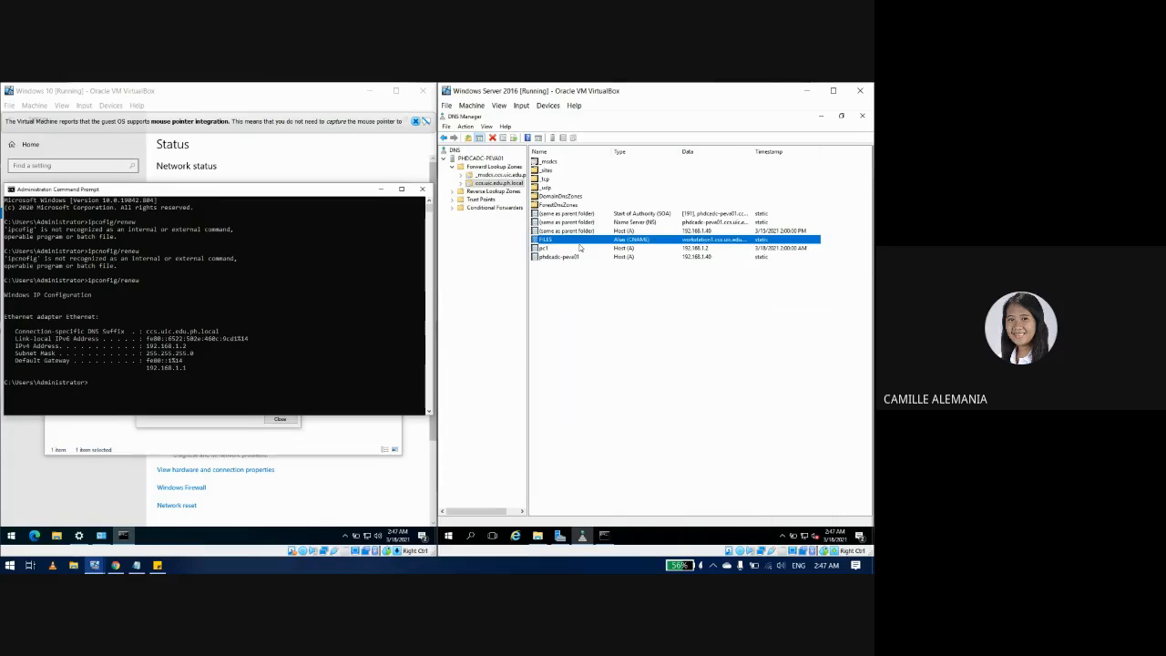
{"action": "double_click", "coordinate": [579, 247]}
{"action": "left_click", "coordinate": [741, 276]}
Step: Set the FILES alias target to pc1 from the ccs.uic.edu.ph.local zone and apply it
{"action": "double_click", "coordinate": [542, 240]}
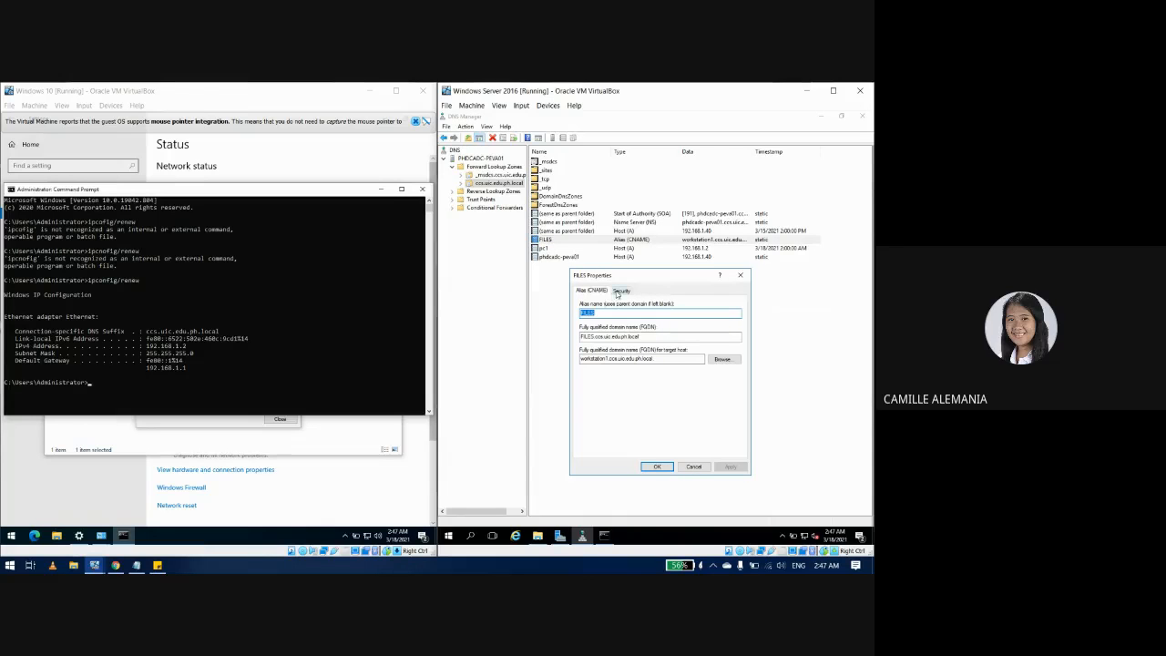
{"action": "left_click", "coordinate": [723, 359]}
{"action": "double_click", "coordinate": [606, 349]}
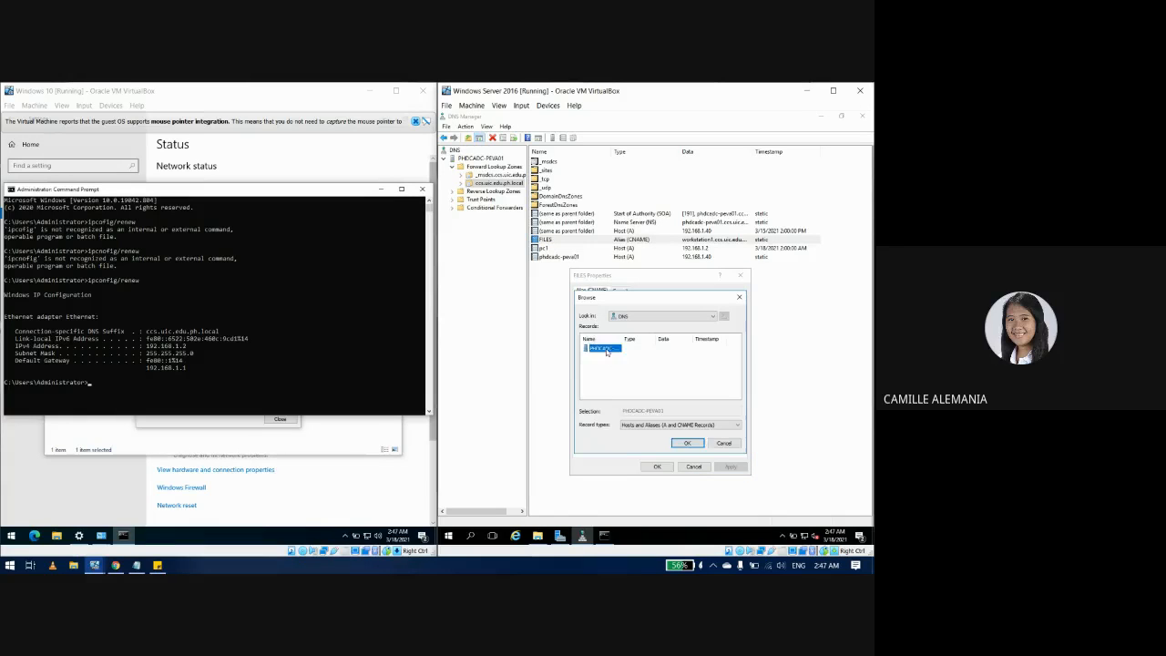
{"action": "double_click", "coordinate": [607, 350]}
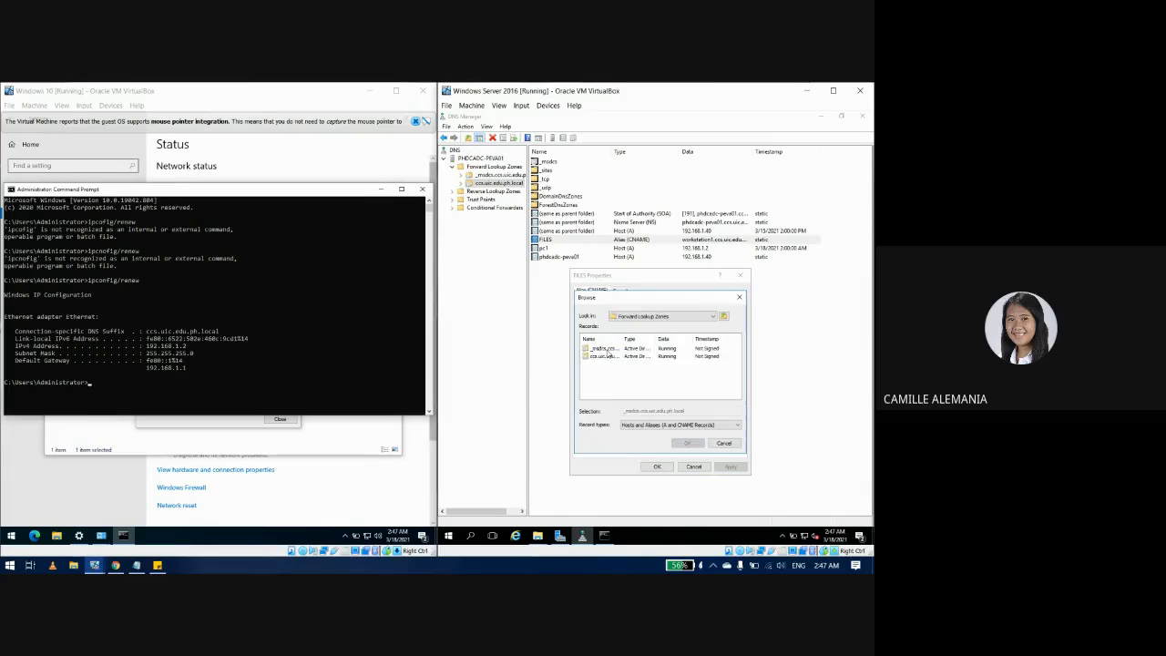
{"action": "double_click", "coordinate": [604, 356]}
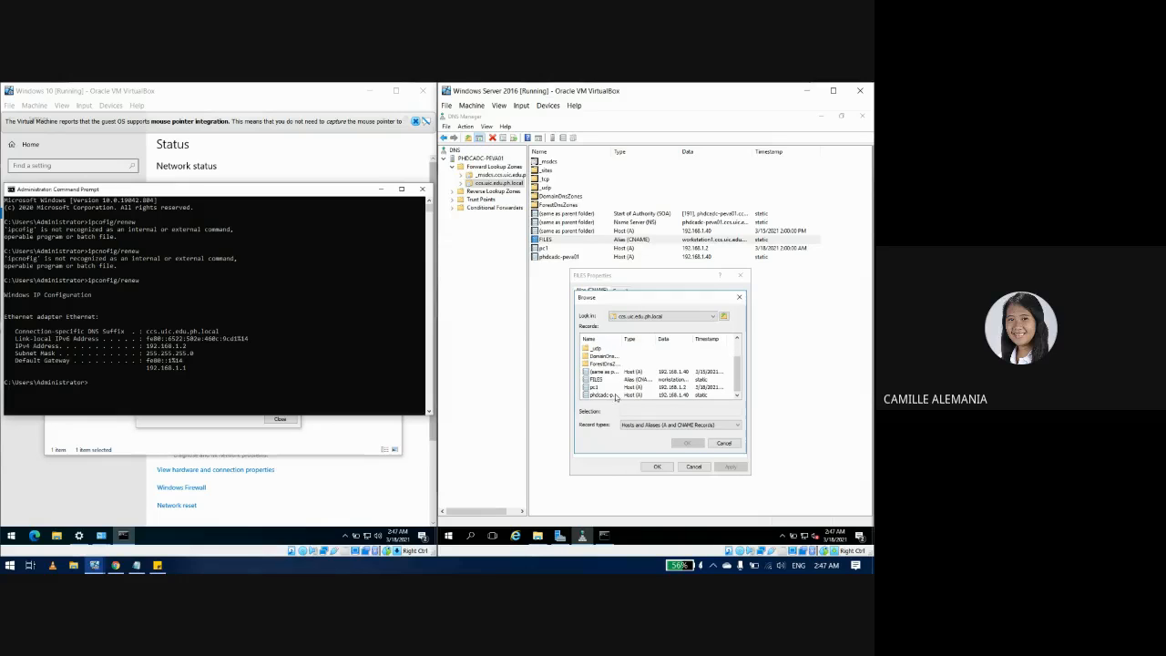
{"action": "left_click", "coordinate": [595, 387]}
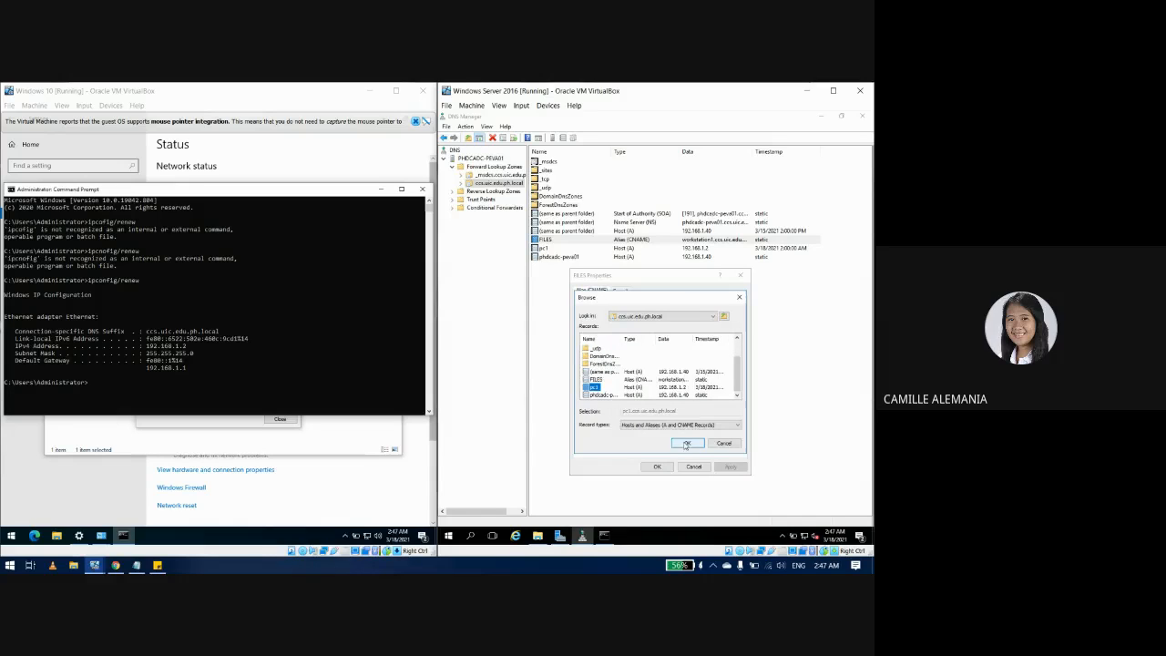
{"action": "left_click", "coordinate": [686, 443]}
{"action": "left_click", "coordinate": [731, 466]}
{"action": "left_click", "coordinate": [656, 467]}
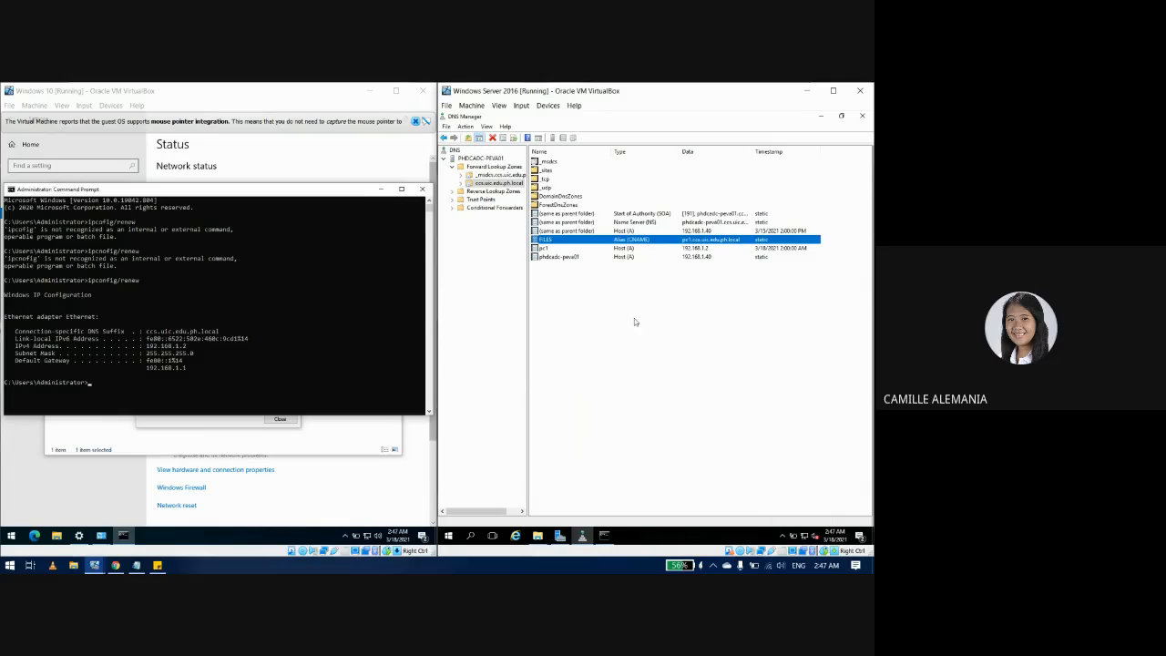
Step: Run ipconfig /flushdns in the Windows 10 client's Command Prompt to clear its DNS resolver cache
{"action": "left_click", "coordinate": [303, 195]}
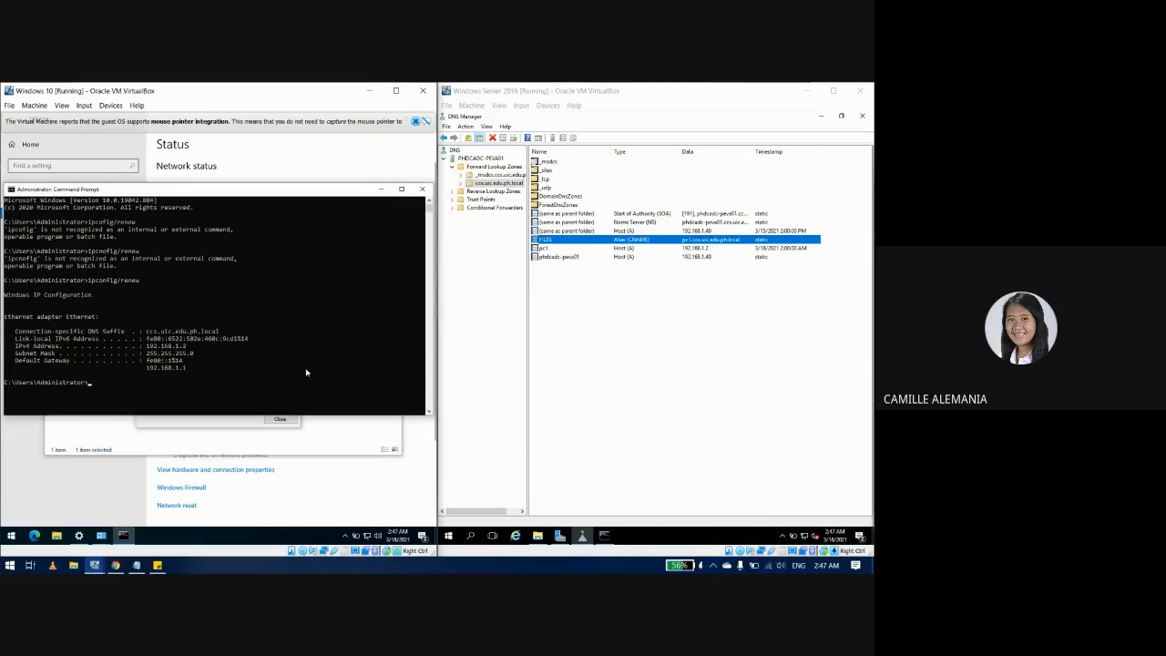
{"action": "left_click", "coordinate": [132, 390]}
{"action": "key", "text": "Up"}
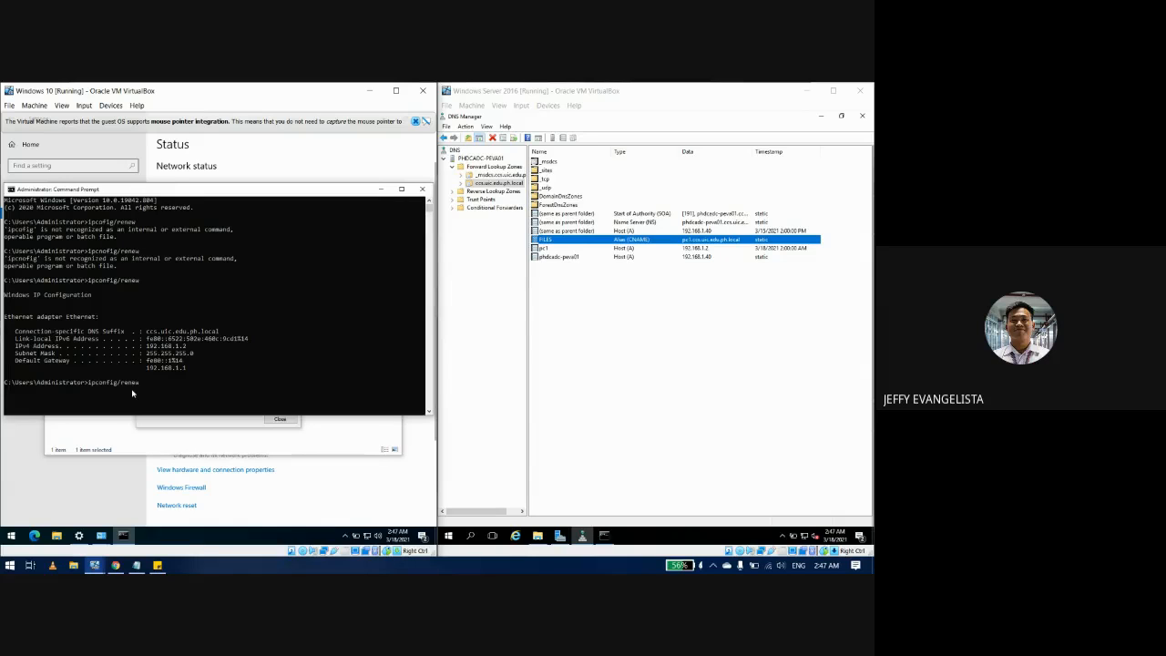
{"action": "key", "text": "BackSpace"}
{"action": "key", "text": "BackSpace"}
{"action": "key", "text": "BackSpace"}
{"action": "key", "text": "BackSpace"}
{"action": "key", "text": "BackSpace"}
{"action": "key", "text": "BackSpace"}
{"action": "type", "text": "/flush"}
{"action": "key", "text": "BackSpace"}
{"action": "key", "text": "BackSpace"}
{"action": "type", "text": "/flushdns"}
{"action": "key", "text": "Return"}
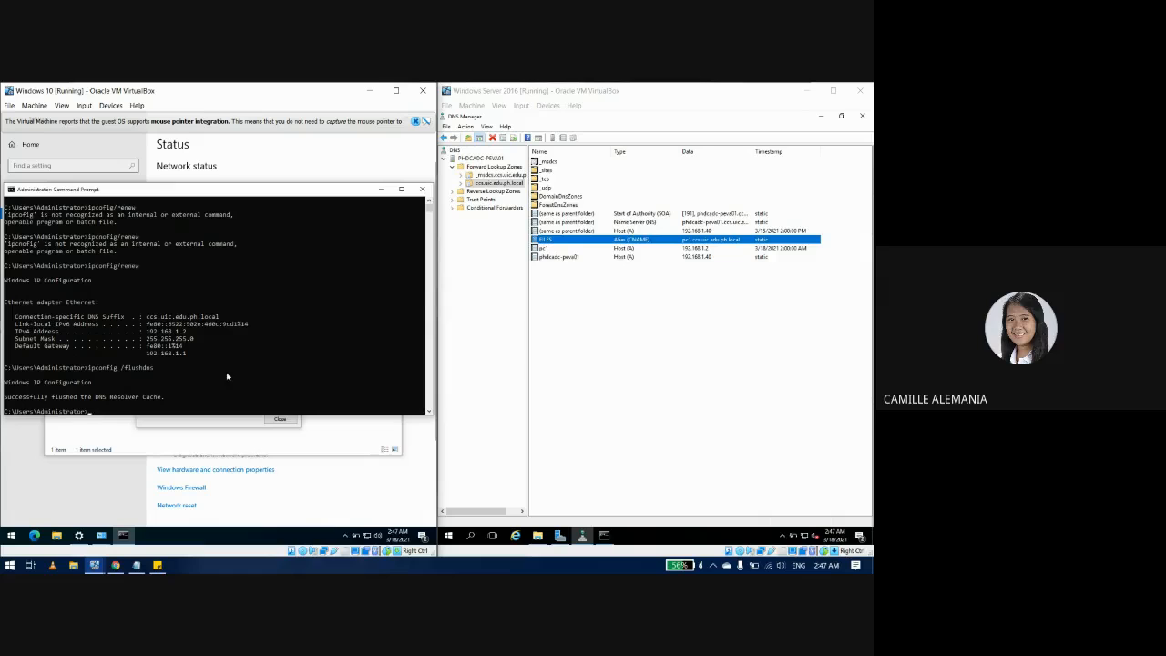
Step: Flush the server's DNS cache with ipconfig /flushdns, then ping files to confirm it resolves to 192.168.1.2
{"action": "left_click", "coordinate": [604, 536]}
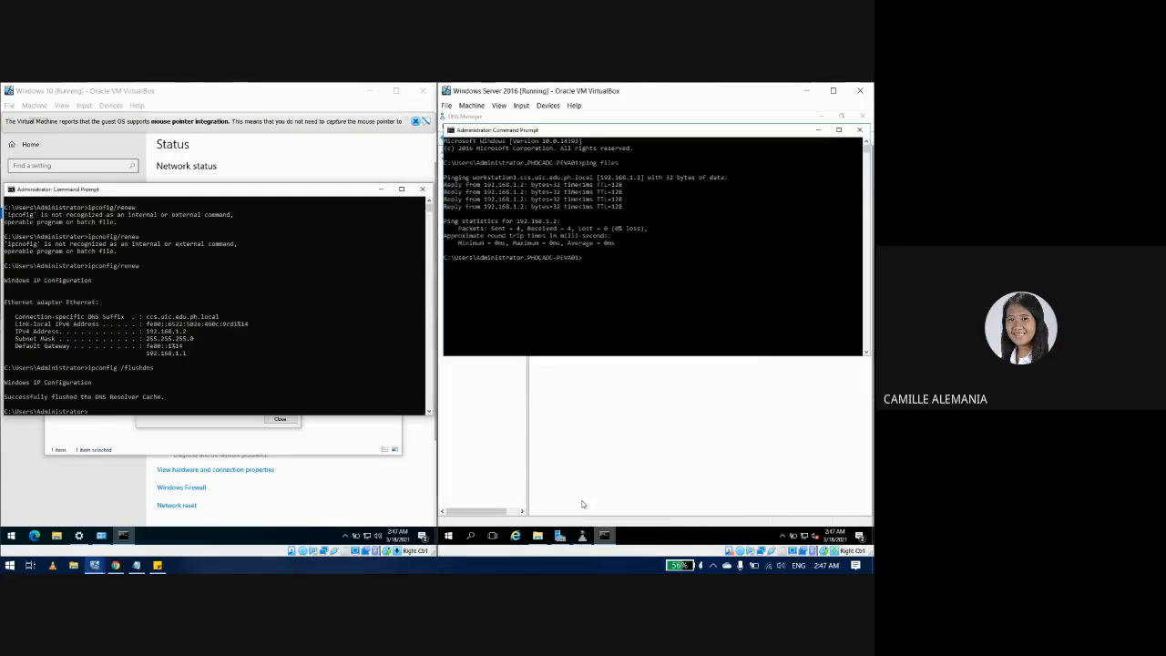
{"action": "key", "text": "Up"}
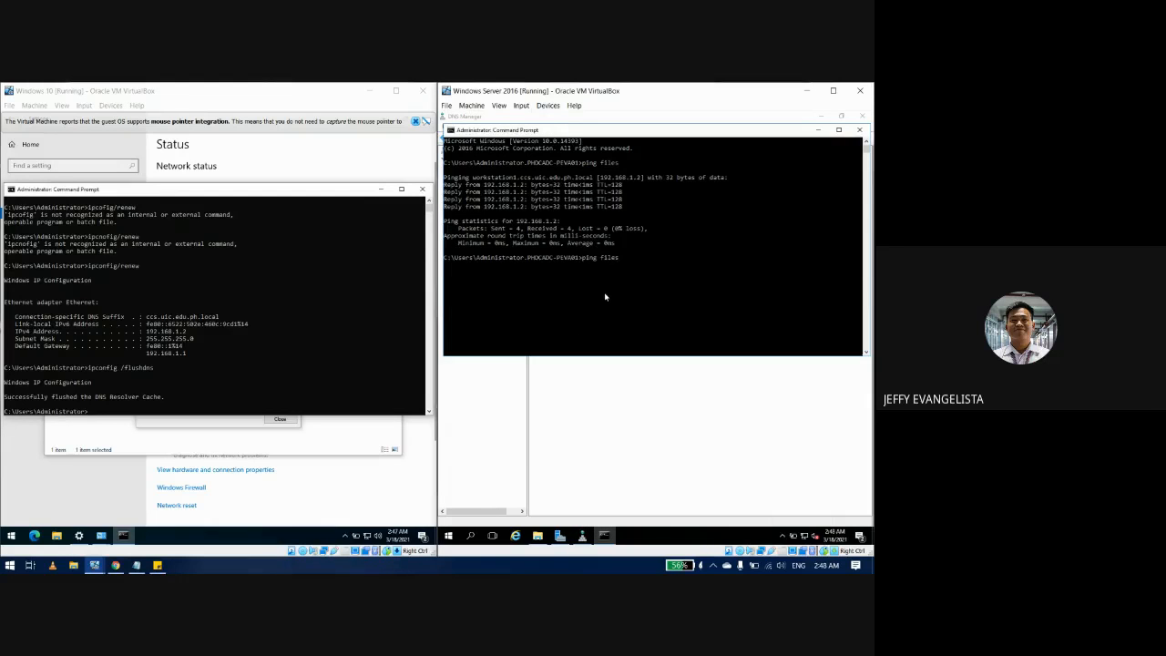
{"action": "key", "text": "BackSpace"}
{"action": "key", "text": "BackSpace"}
{"action": "key", "text": "BackSpace"}
{"action": "type", "text": "ip"}
{"action": "type", "text": "co"}
{"action": "type", "text": "d"}
{"action": "type", "text": "ush dn"}
{"action": "type", "text": "s"}
{"action": "key", "text": "BackSpace"}
{"action": "key", "text": "Return"}
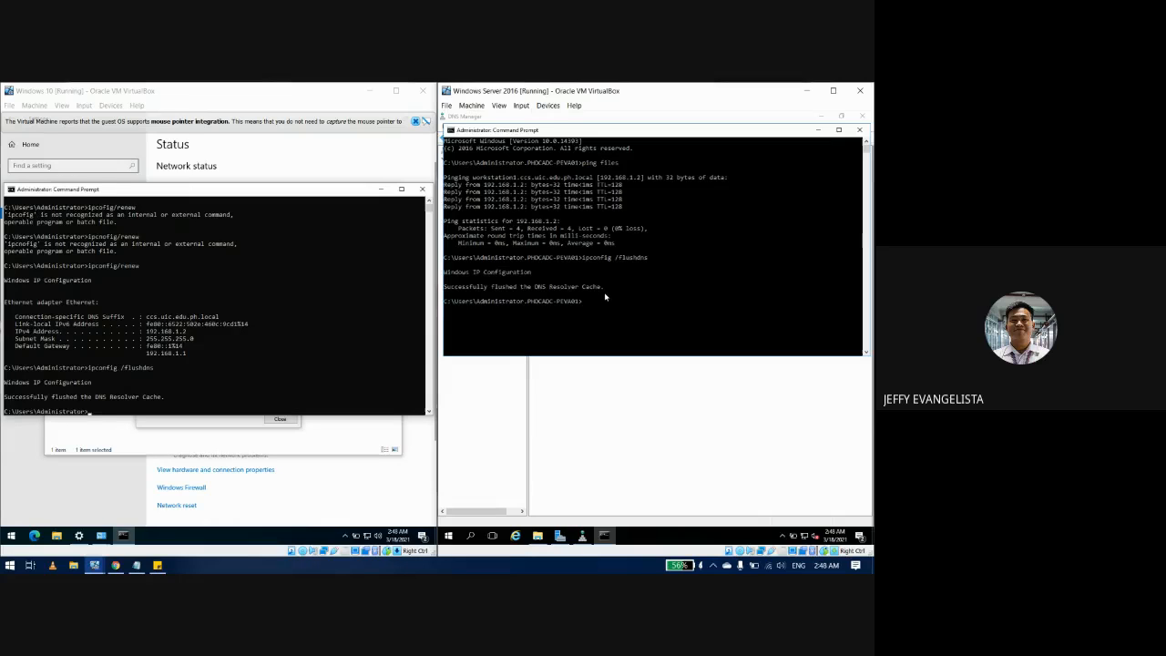
{"action": "type", "text": "ping files"}
{"action": "key", "text": "Return"}
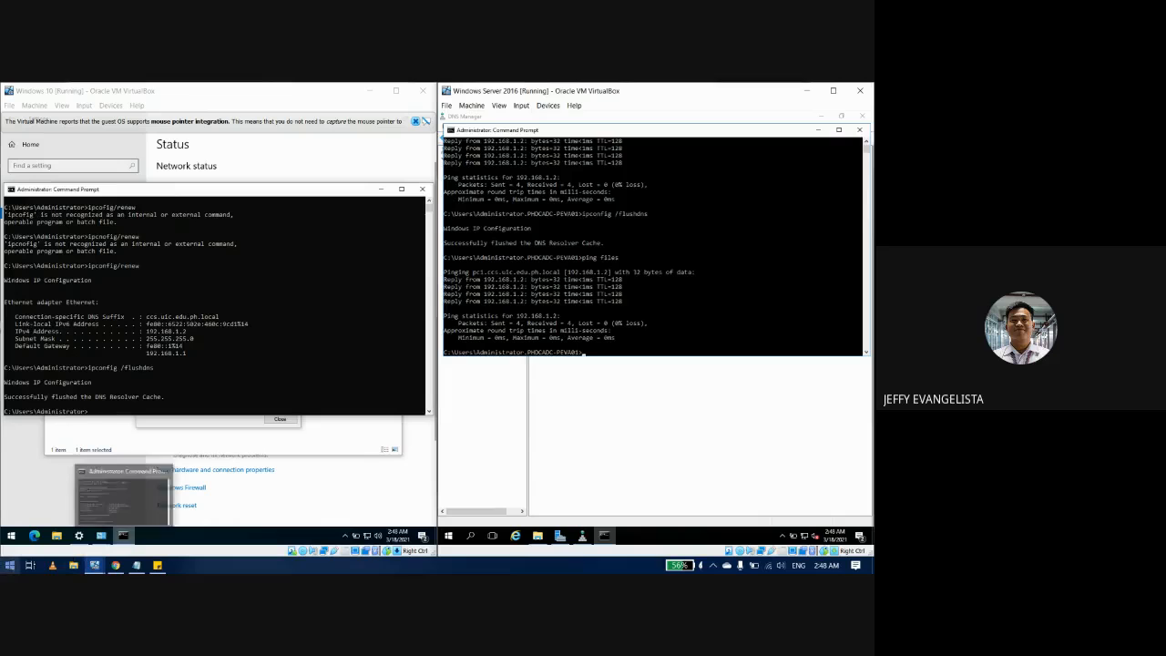
Step: Delete the finished 'Create DNS Alias Record' task from the Session Tasks note
{"action": "left_click", "coordinate": [157, 565]}
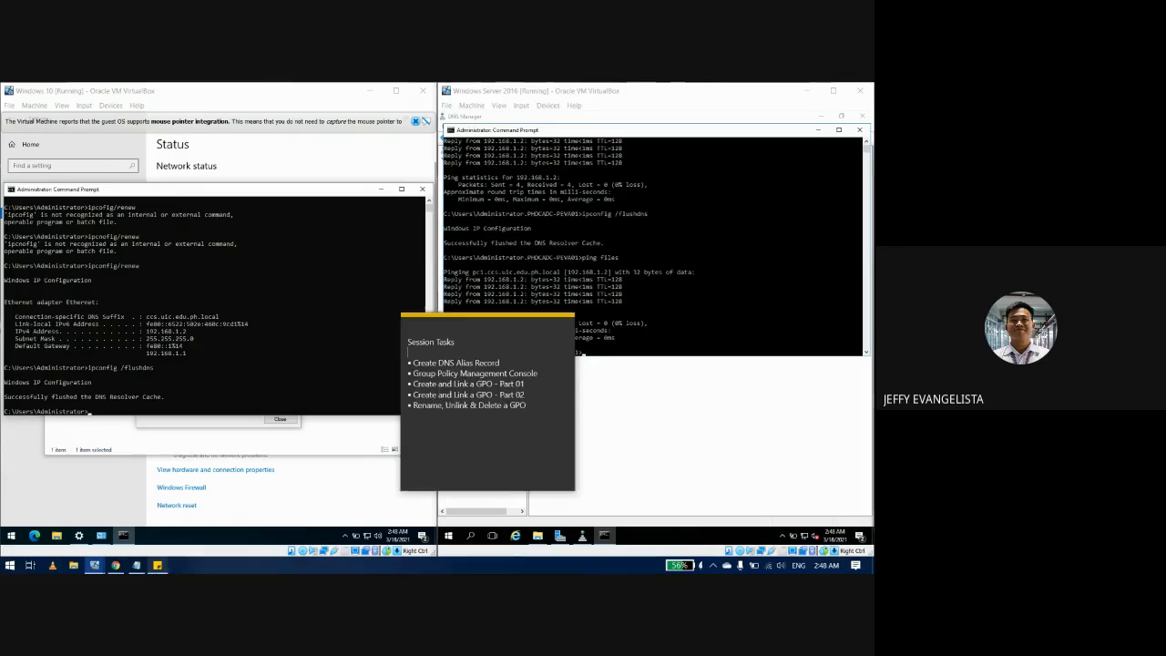
{"action": "left_click", "coordinate": [507, 363]}
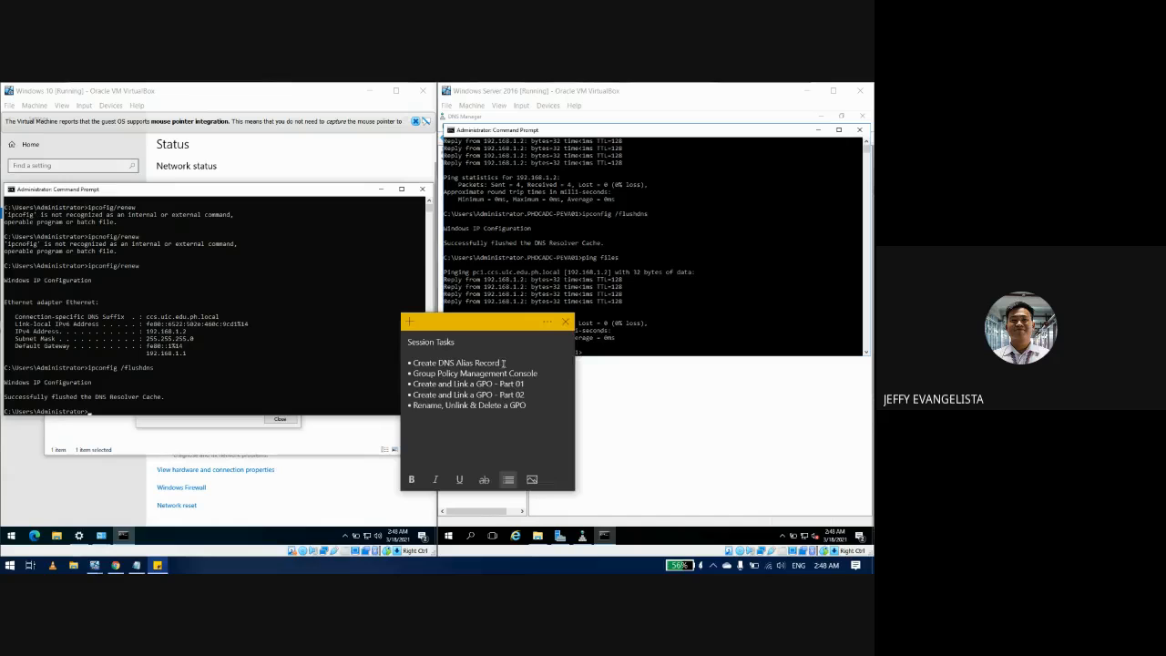
{"action": "left_click_drag", "start_coordinate": [500, 363], "coordinate": [412, 363]}
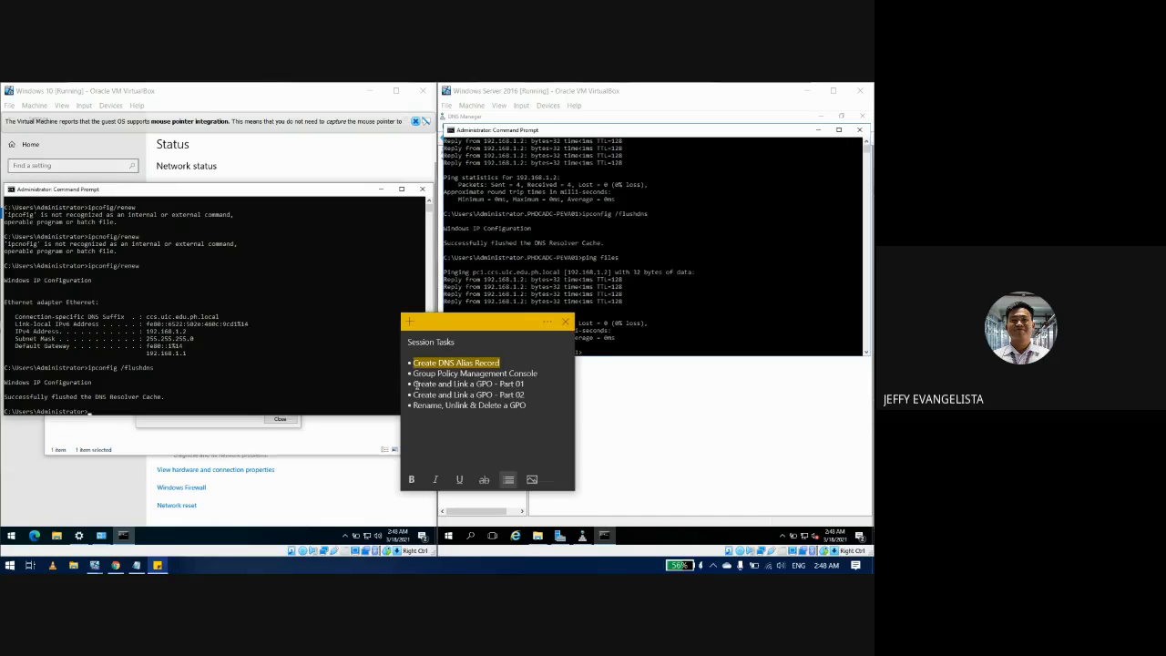
{"action": "key", "text": "BackSpace"}
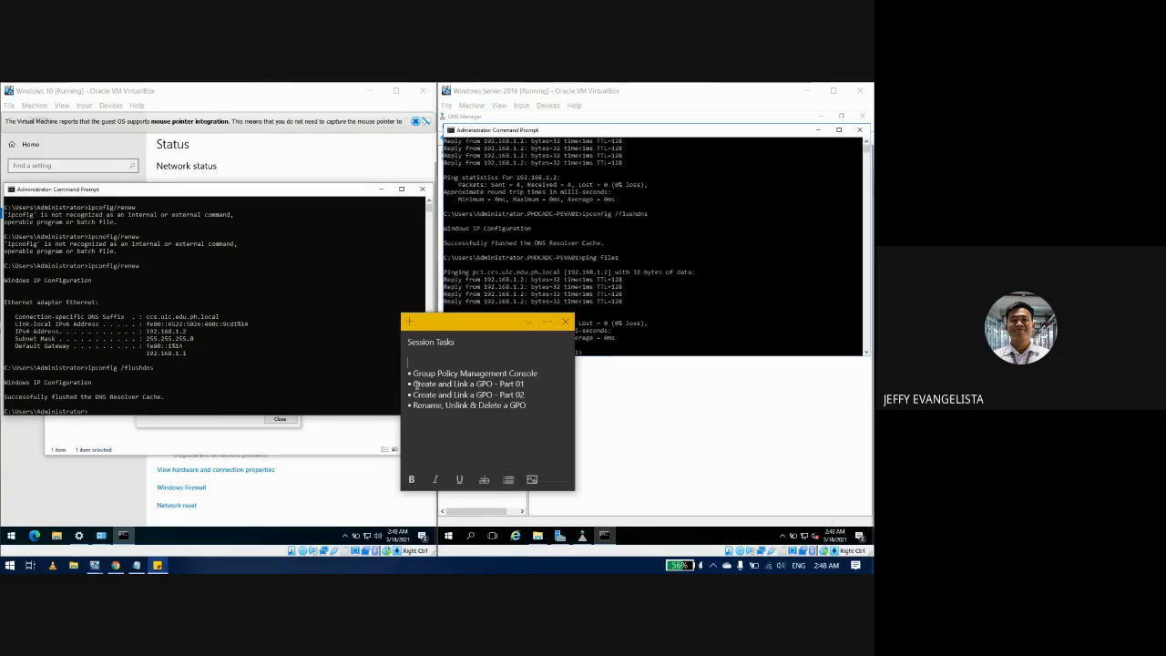
{"action": "key", "text": "BackSpace"}
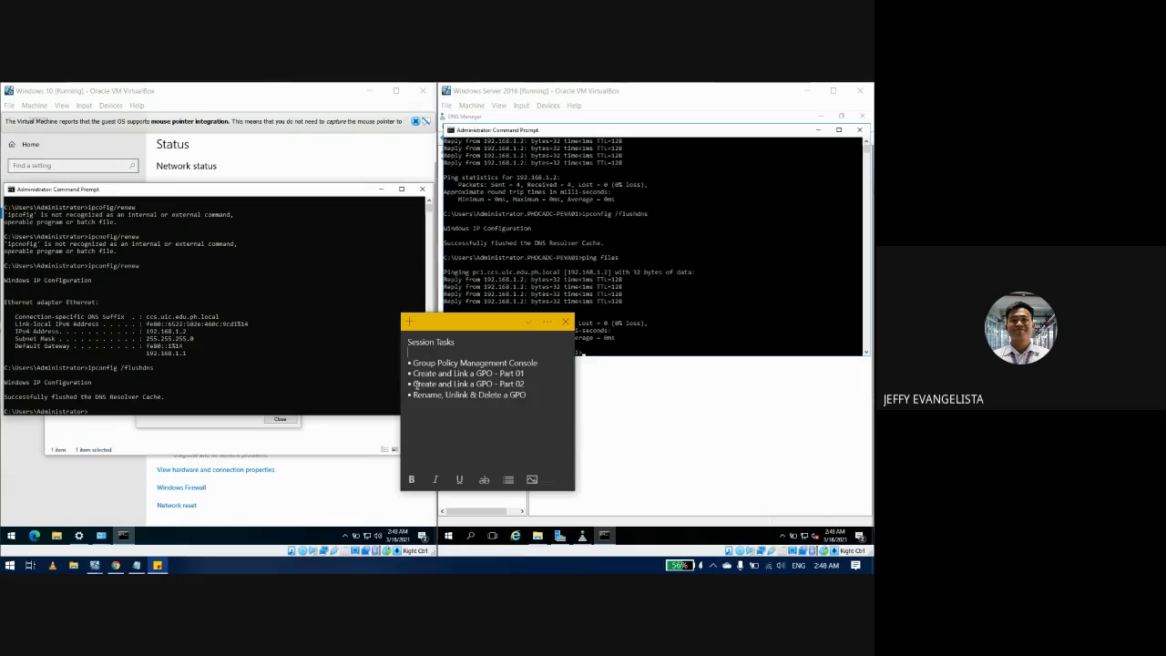
Step: Delete the 'Group Policy Management Console' task line and return to the server VM
{"action": "key", "text": "Down"}
{"action": "key", "text": "ctrl+shift+Right"}
{"action": "key", "text": "ctrl+shift+Right"}
{"action": "key", "text": "ctrl+shift+Right"}
{"action": "key", "text": "ctrl+shift+Right"}
{"action": "key", "text": "BackSpace"}
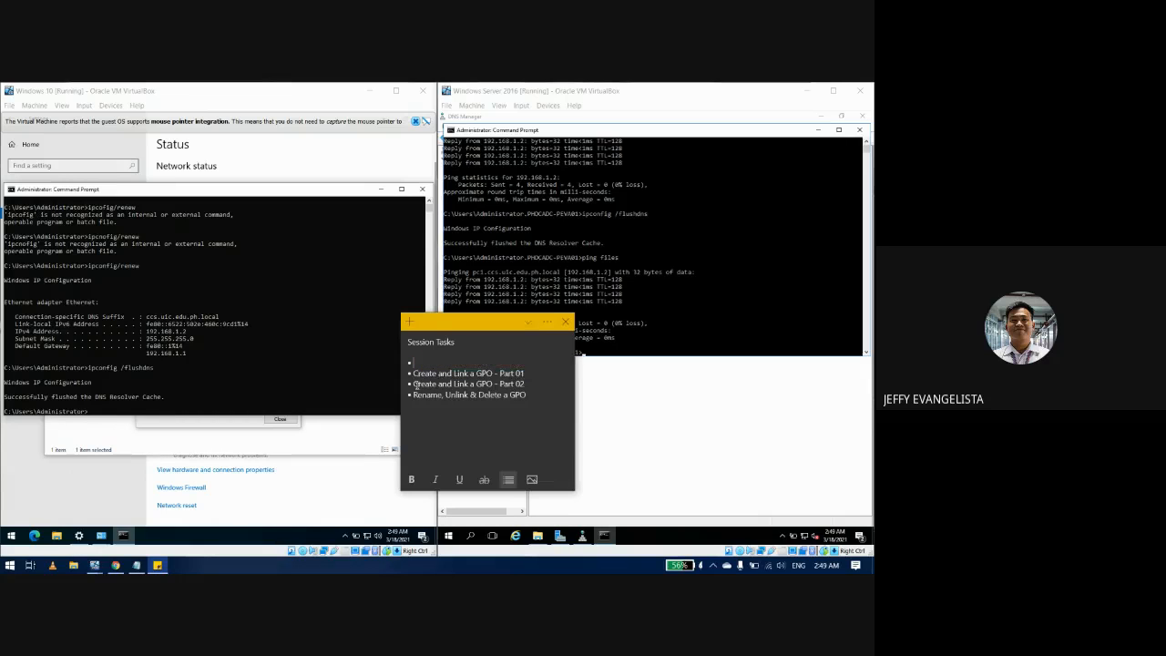
{"action": "key", "text": "BackSpace"}
{"action": "key", "text": "BackSpace"}
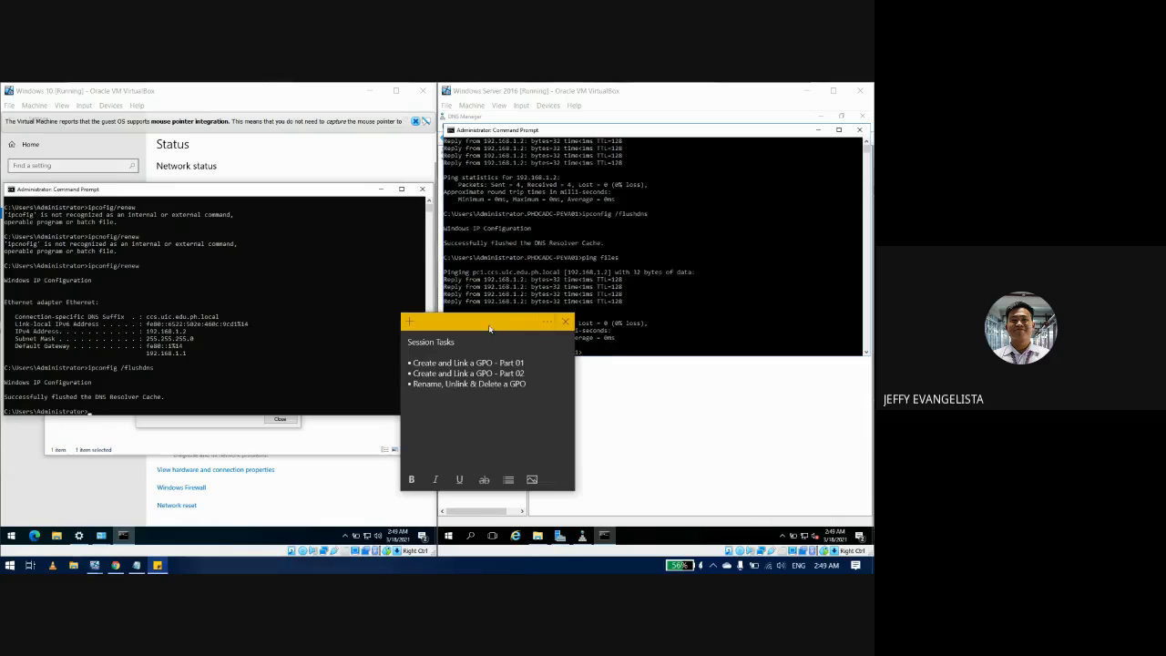
{"action": "left_click", "coordinate": [589, 418]}
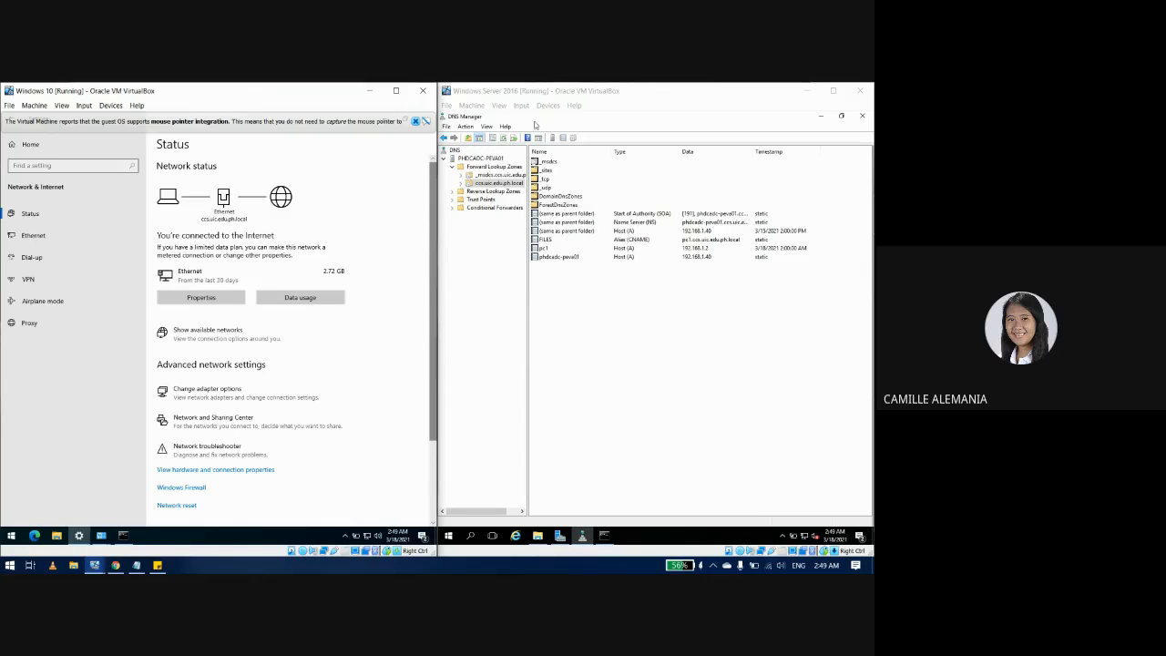
Step: Close DNS Manager, the server's Command Prompt and the This PC window
{"action": "left_click", "coordinate": [862, 116]}
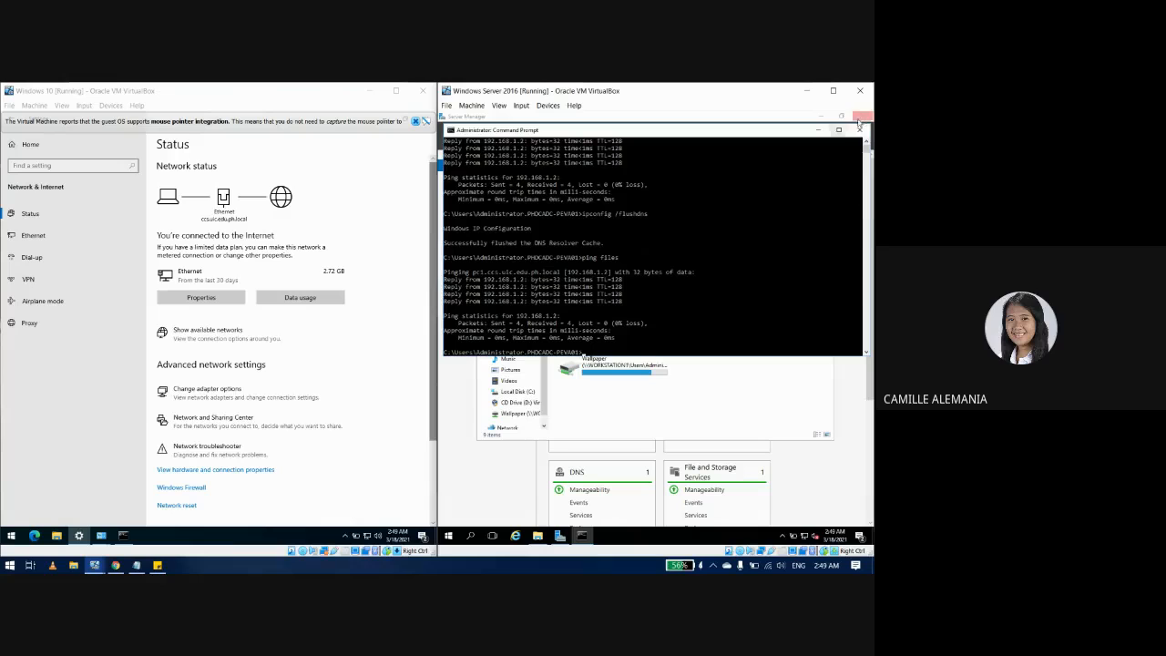
{"action": "left_click", "coordinate": [859, 129]}
{"action": "left_click", "coordinate": [822, 177]}
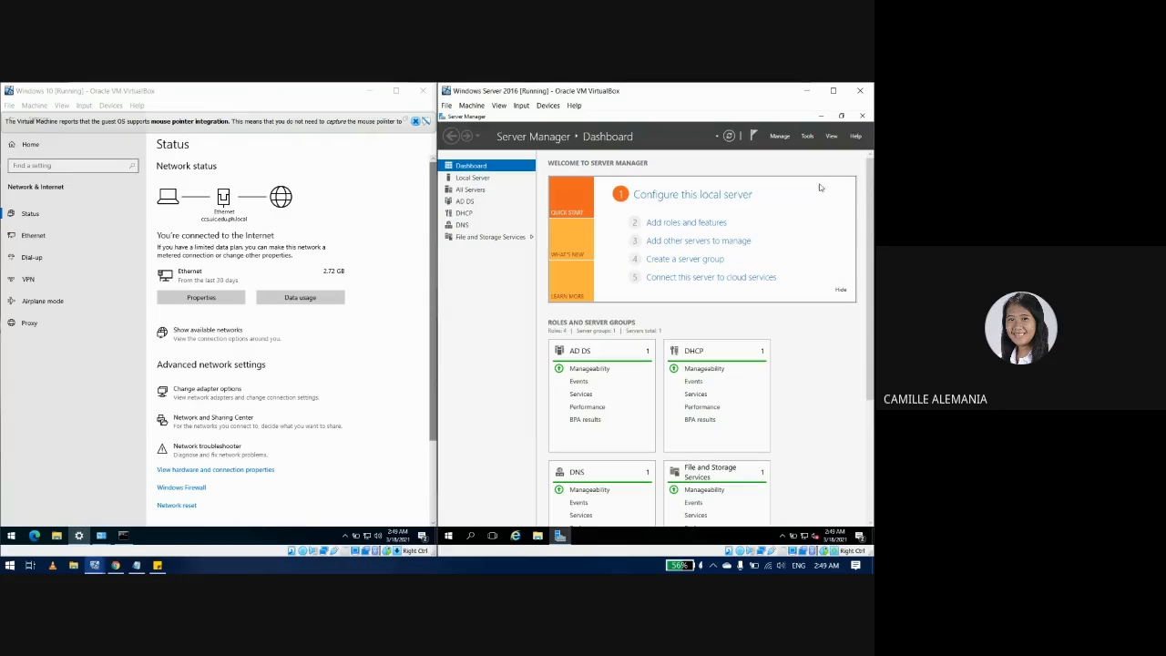
Step: Launch Group Policy Management from Tools and select the People OU under ccs.uic.edu.ph.local
{"action": "left_click", "coordinate": [808, 136]}
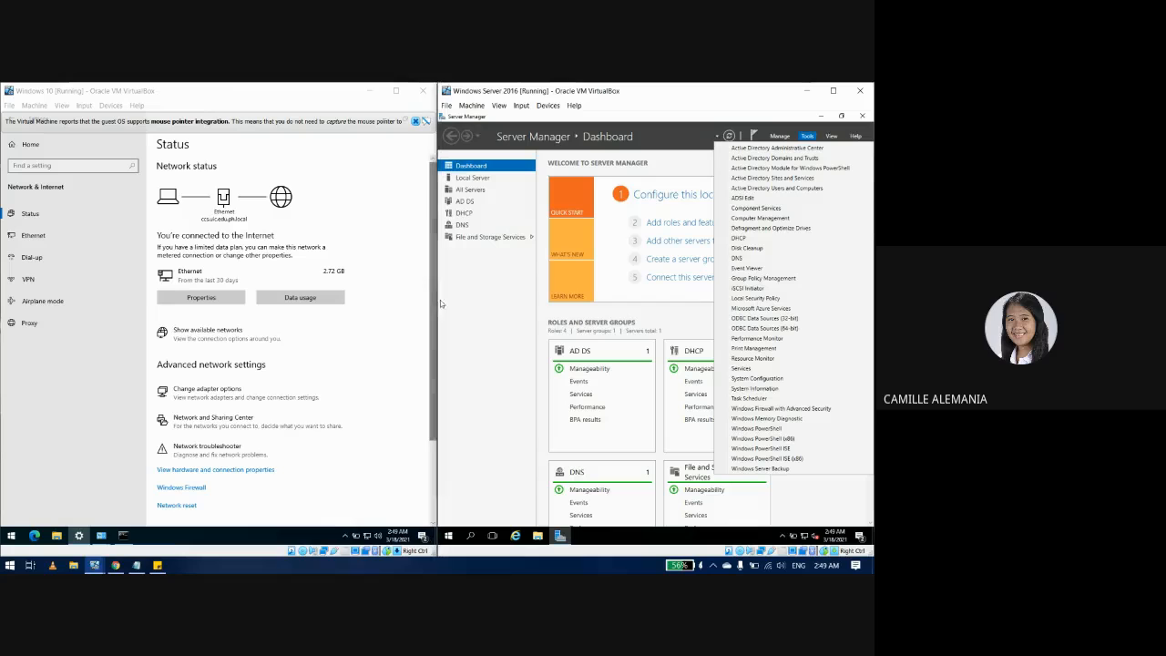
{"action": "left_click", "coordinate": [754, 278]}
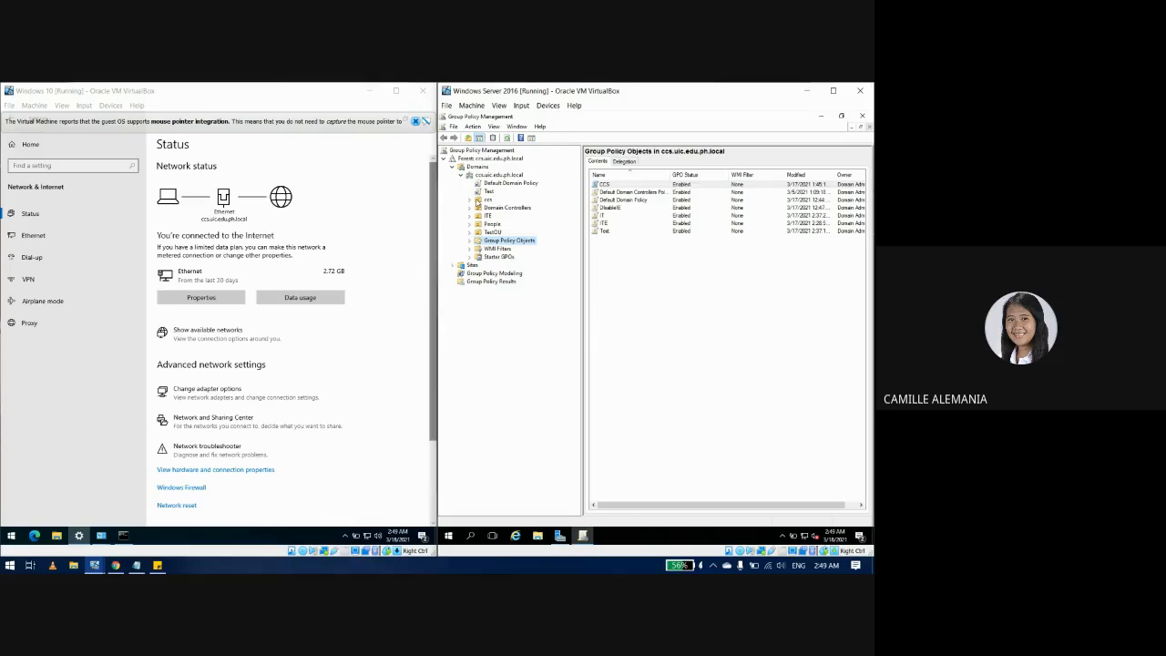
{"action": "left_click", "coordinate": [464, 159]}
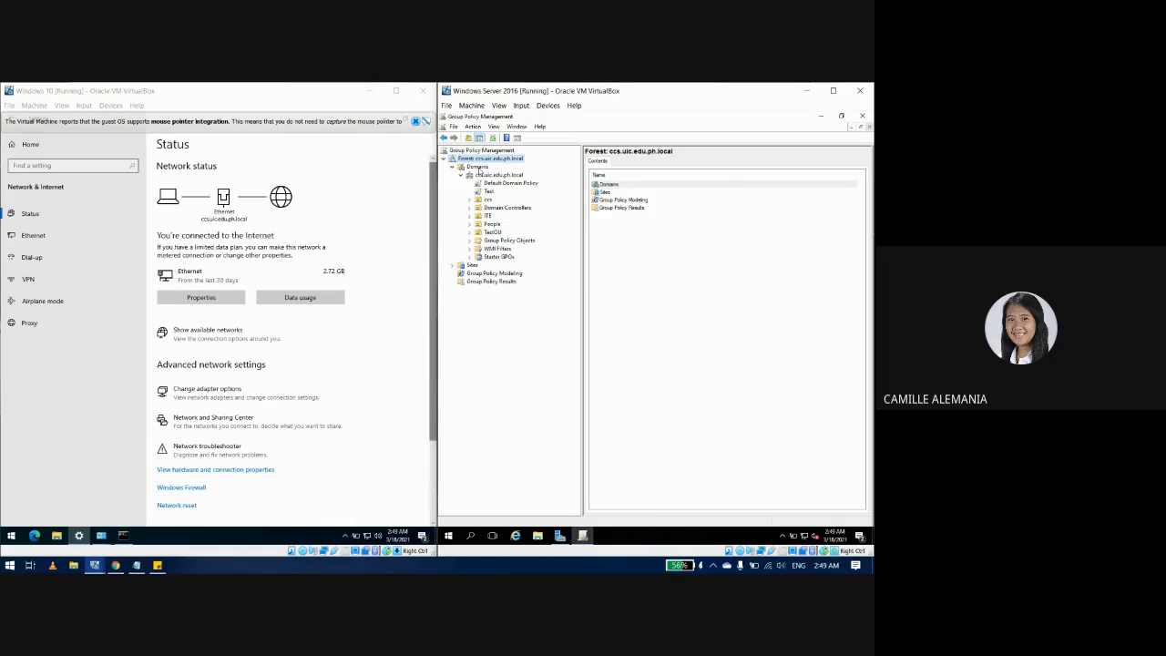
{"action": "left_click", "coordinate": [485, 175]}
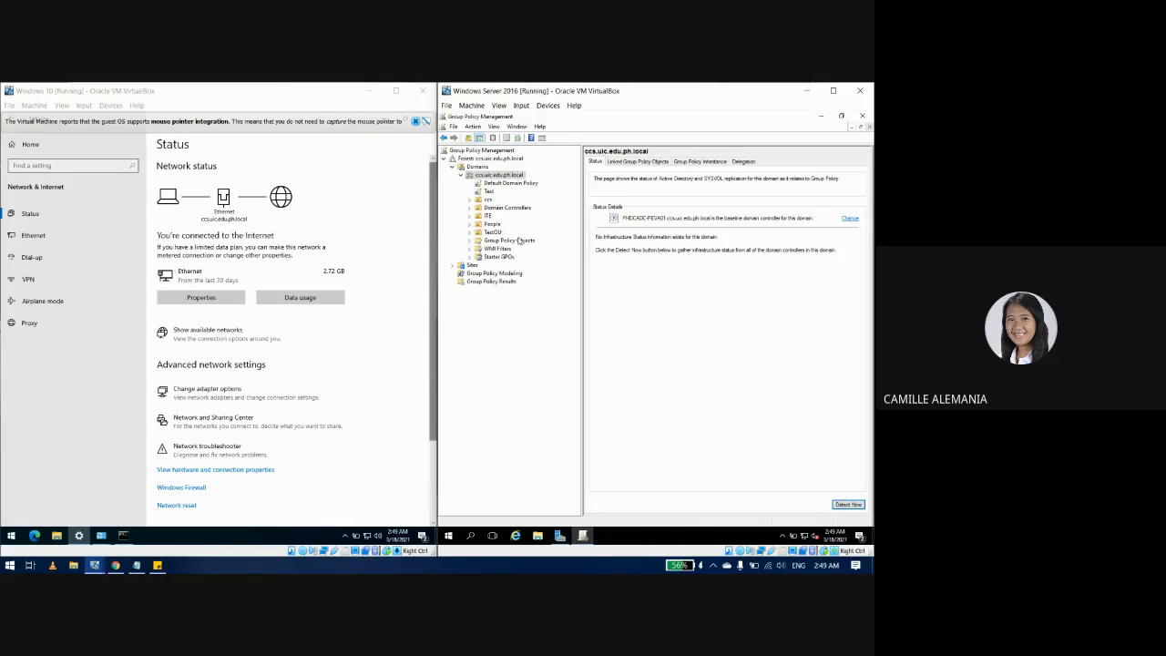
{"action": "left_click", "coordinate": [486, 169]}
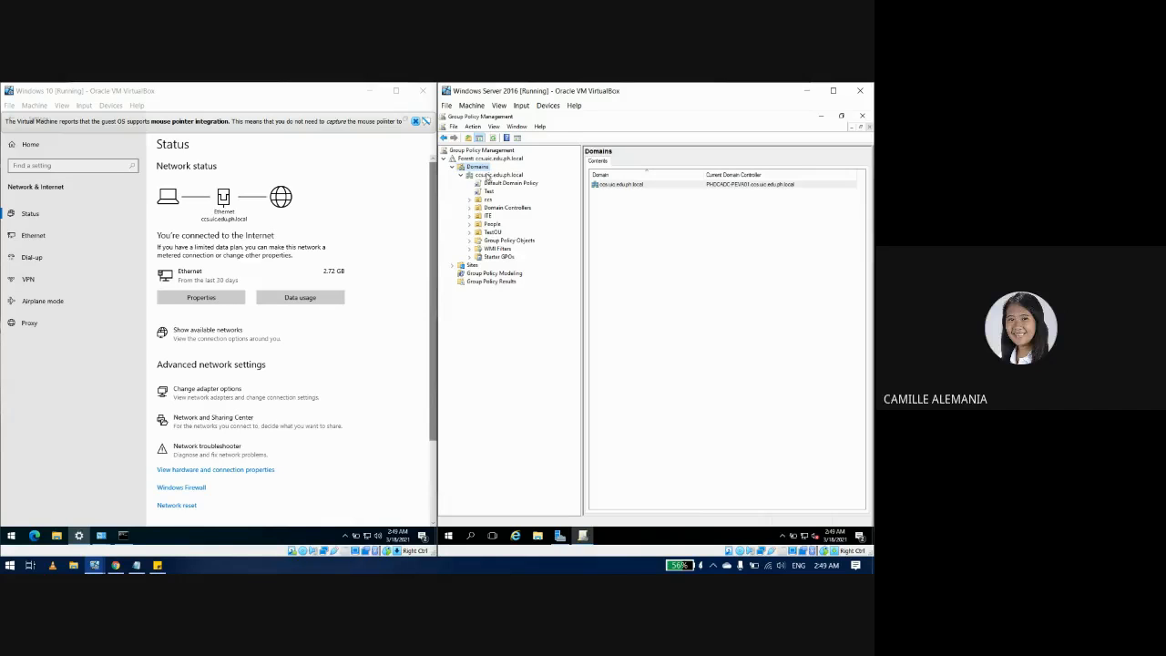
{"action": "left_click", "coordinate": [492, 175]}
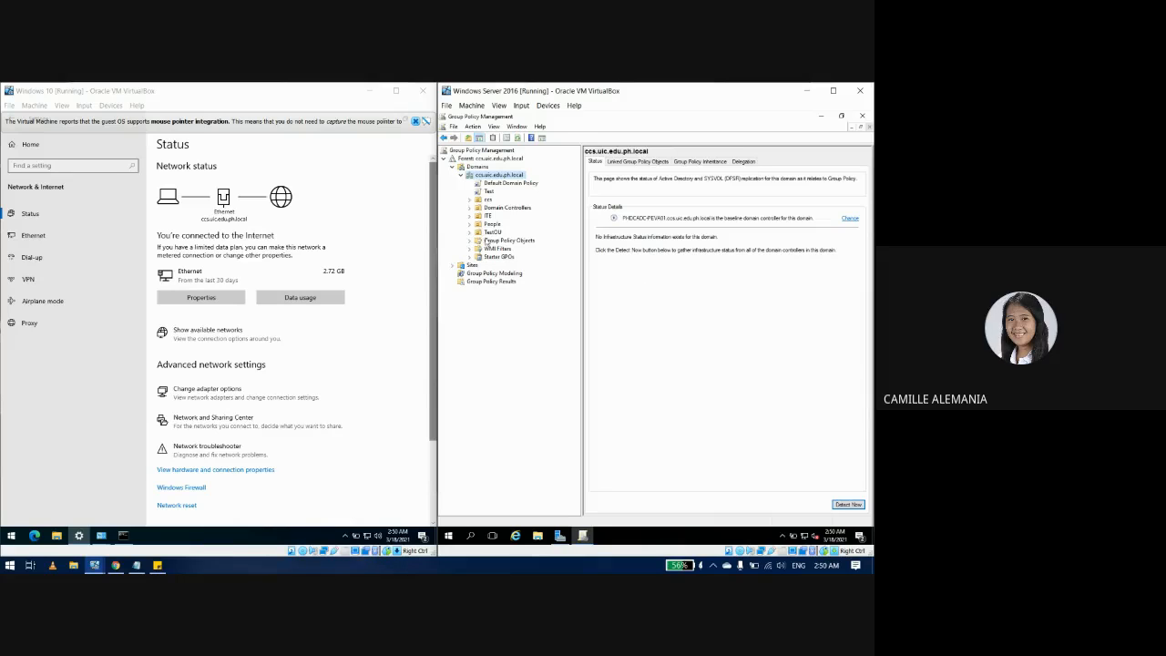
{"action": "left_click", "coordinate": [493, 224]}
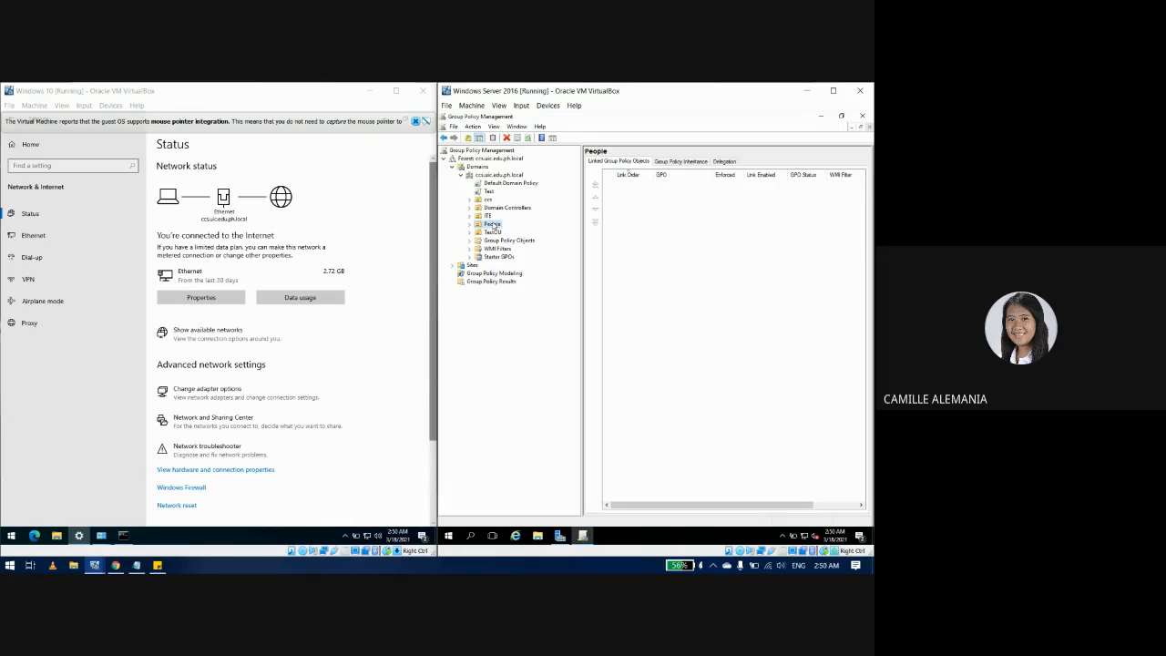
Step: Create a GPO named 'Disable Microsoft Edge(People)' linked to the People OU, with no starter GPO
{"action": "right_click", "coordinate": [492, 225]}
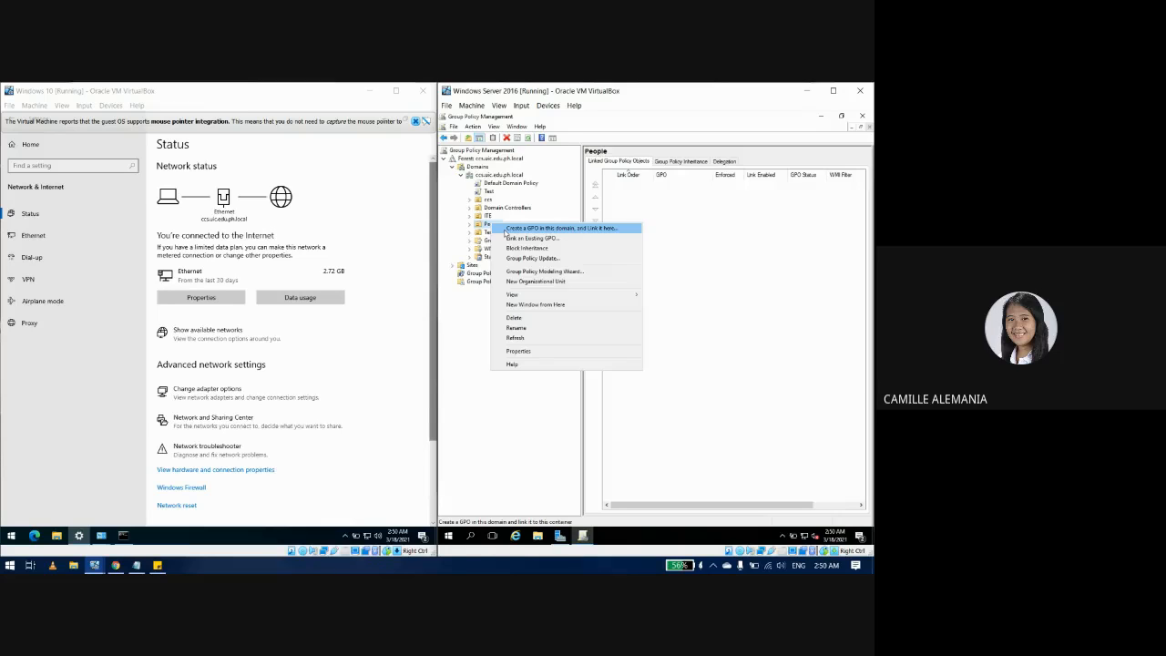
{"action": "left_click", "coordinate": [505, 229]}
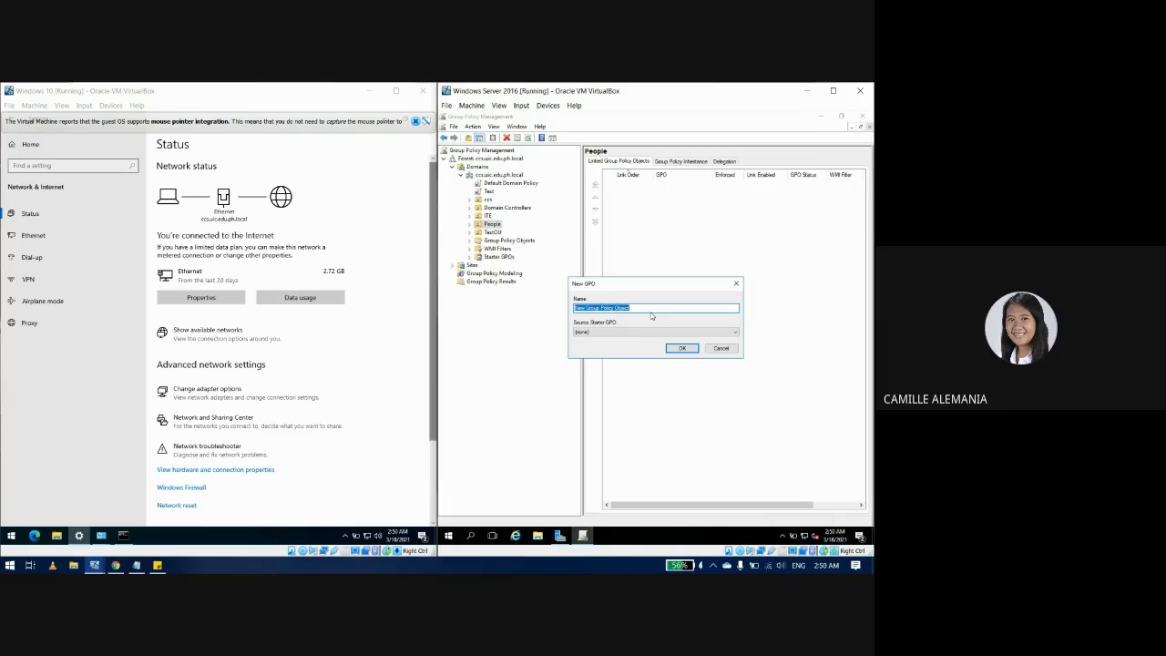
{"action": "type", "text": "G"}
{"action": "type", "text": "a"}
{"action": "type", "text": "sabl"}
{"action": "type", "text": "e Microsoft ed"}
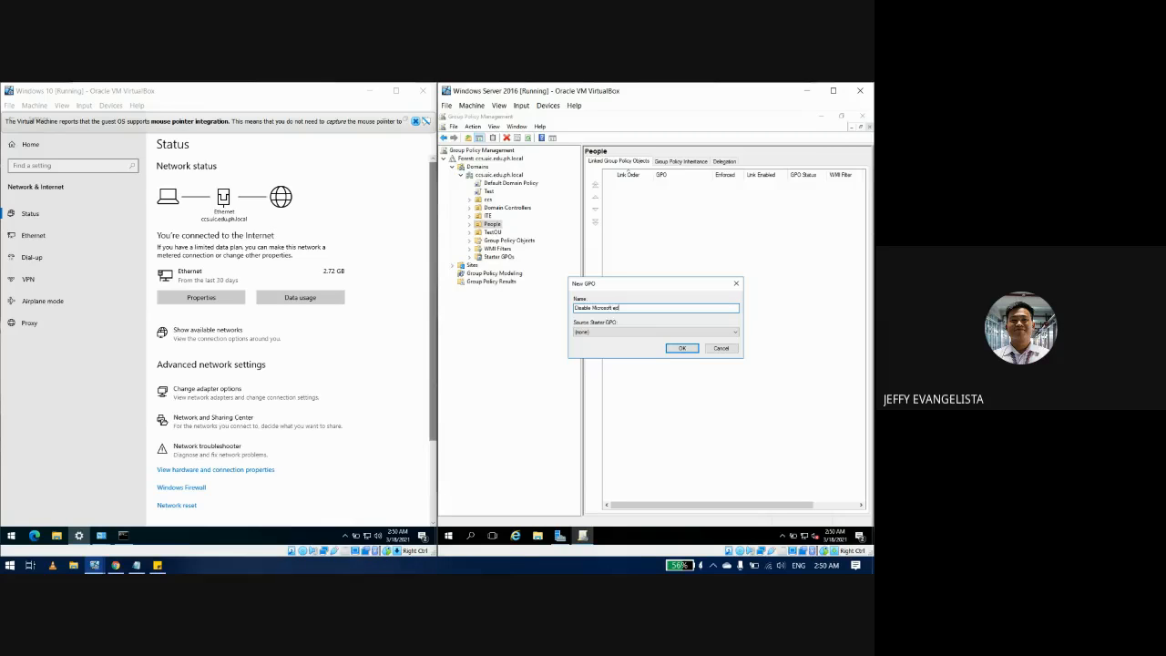
{"action": "key", "text": "BackSpace"}
{"action": "key", "text": "BackSpace"}
{"action": "key", "text": "BackSpace"}
{"action": "type", "text": "Edge(People"}
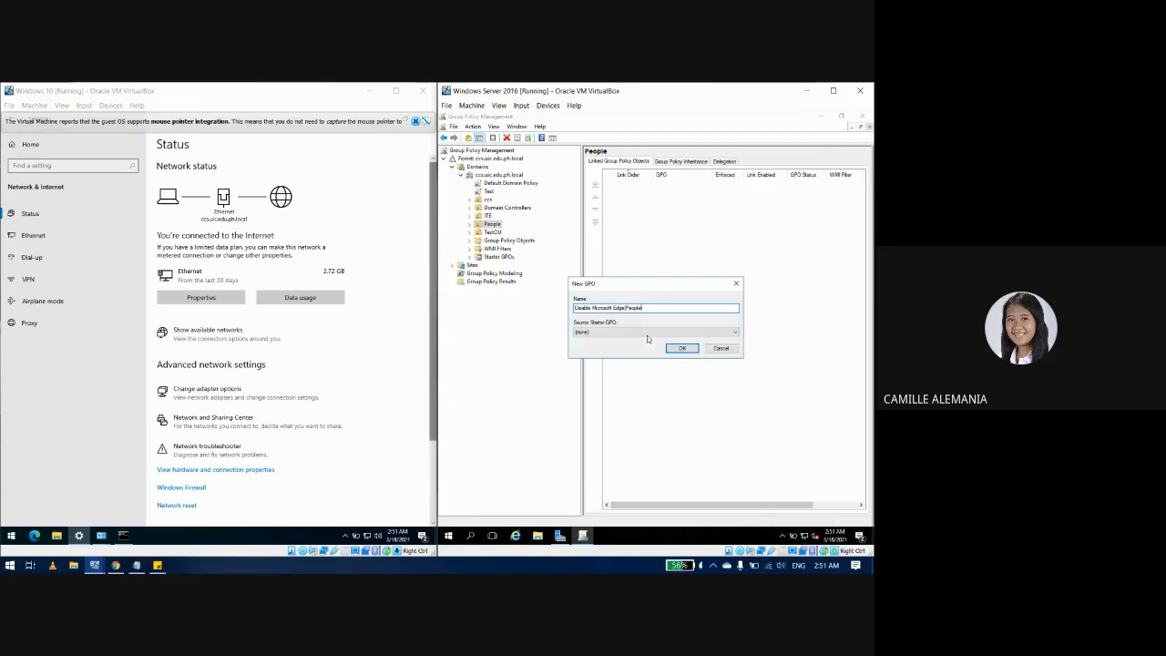
{"action": "left_click", "coordinate": [647, 333]}
{"action": "left_click", "coordinate": [647, 339]}
{"action": "left_click", "coordinate": [679, 348]}
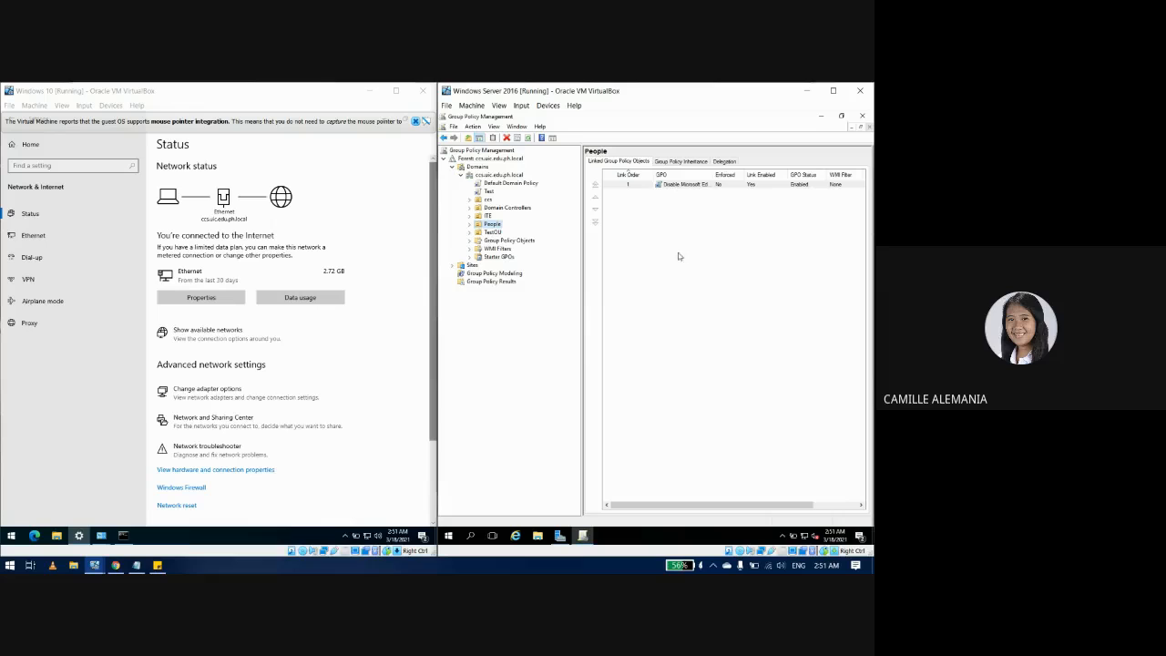
Step: Edit the Disable Microsoft Edge(People) GPO and go to User Configuration > Policies > Administrative Templates > System
{"action": "right_click", "coordinate": [674, 188]}
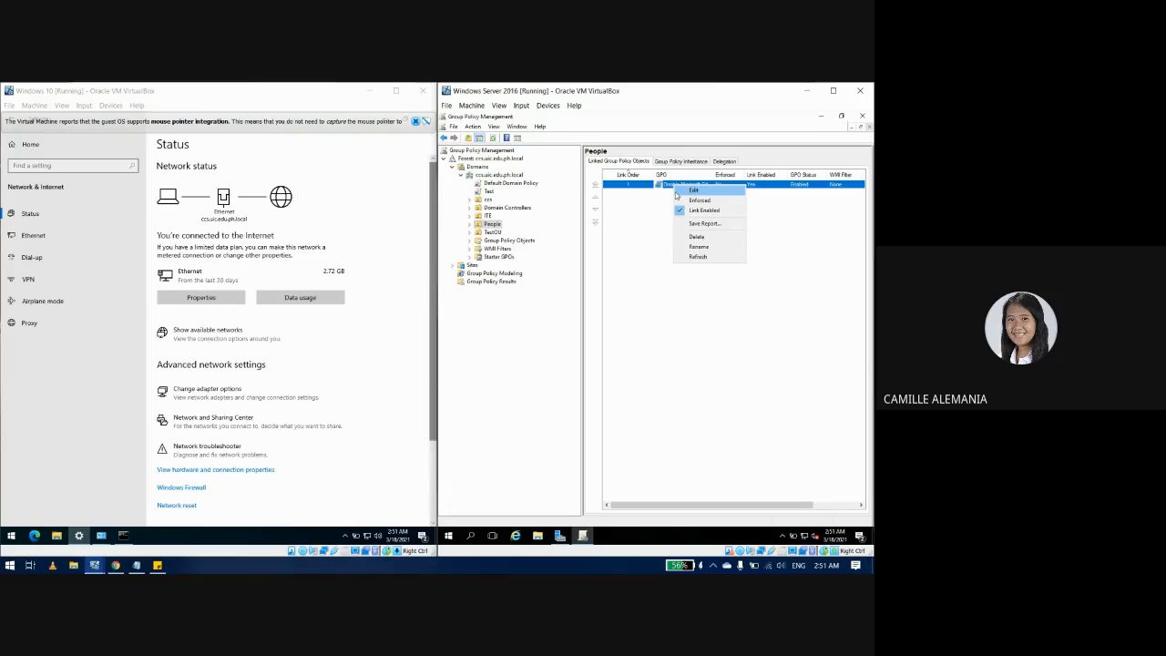
{"action": "left_click", "coordinate": [677, 192]}
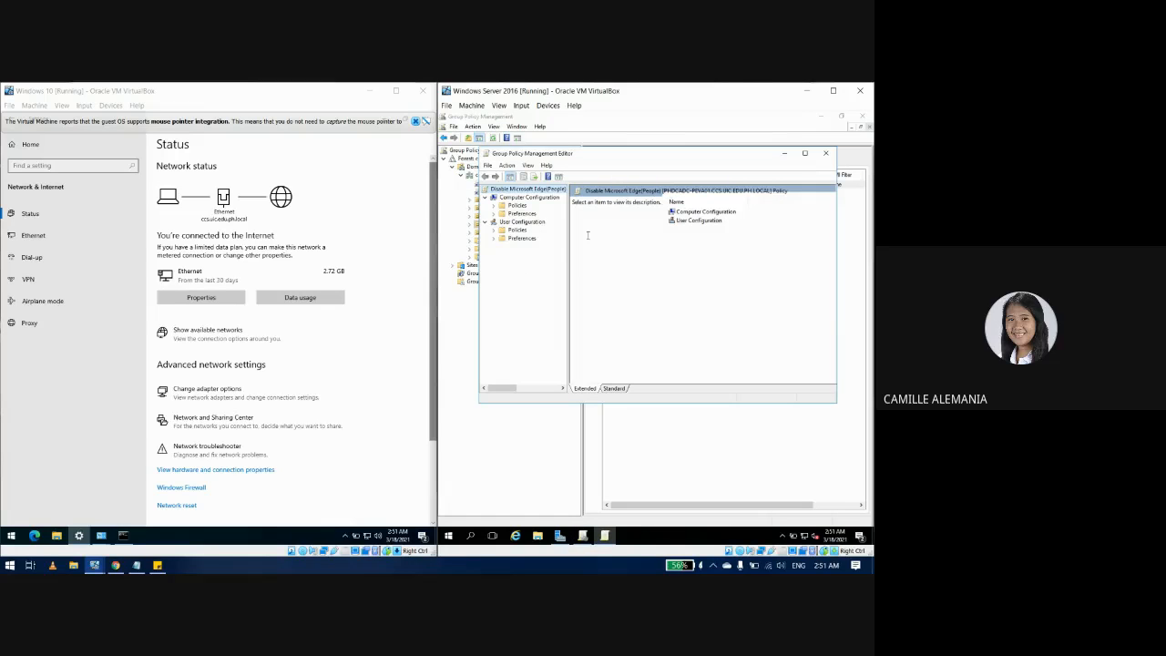
{"action": "left_click", "coordinate": [521, 222]}
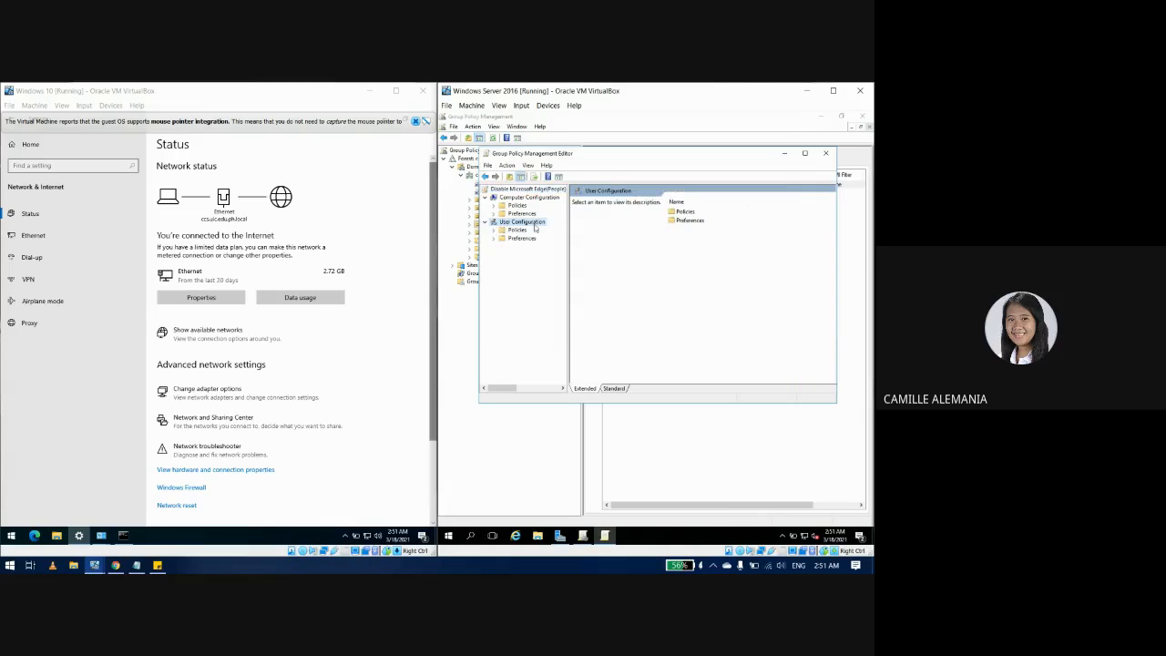
{"action": "left_click", "coordinate": [493, 230]}
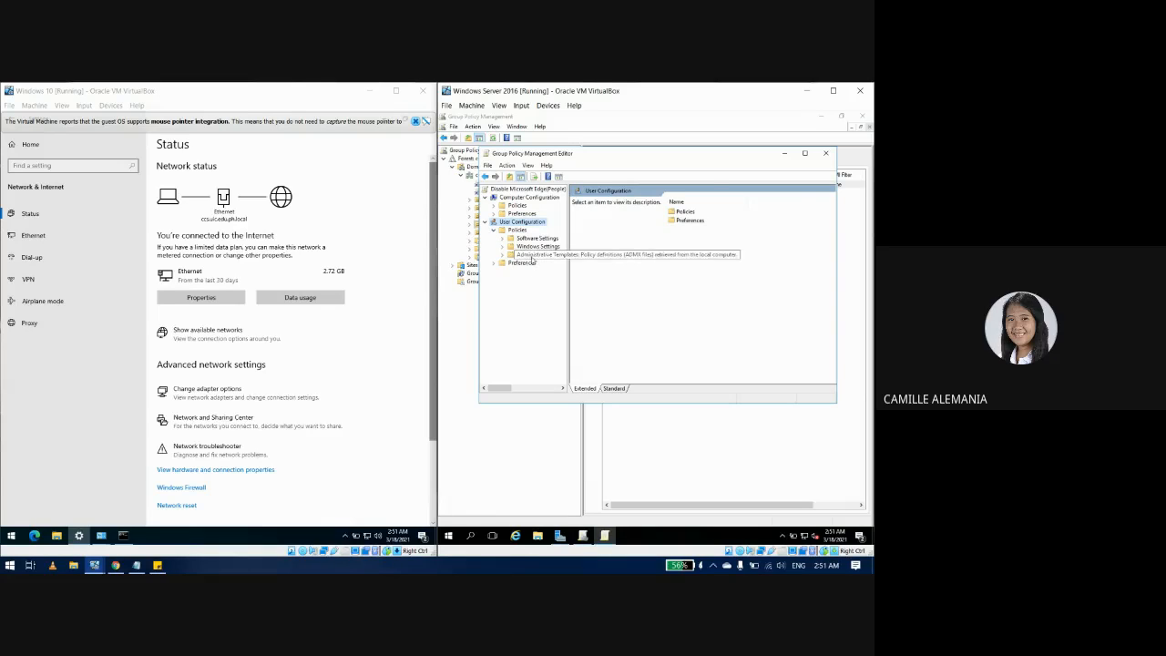
{"action": "left_click", "coordinate": [533, 256]}
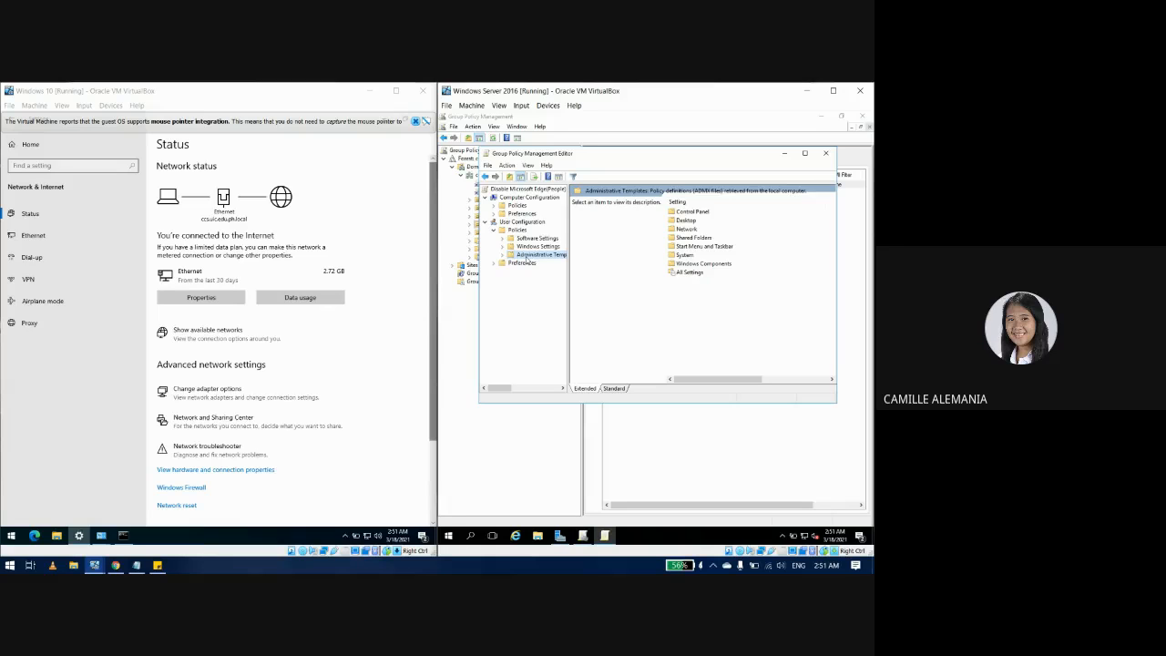
{"action": "left_click", "coordinate": [502, 255]}
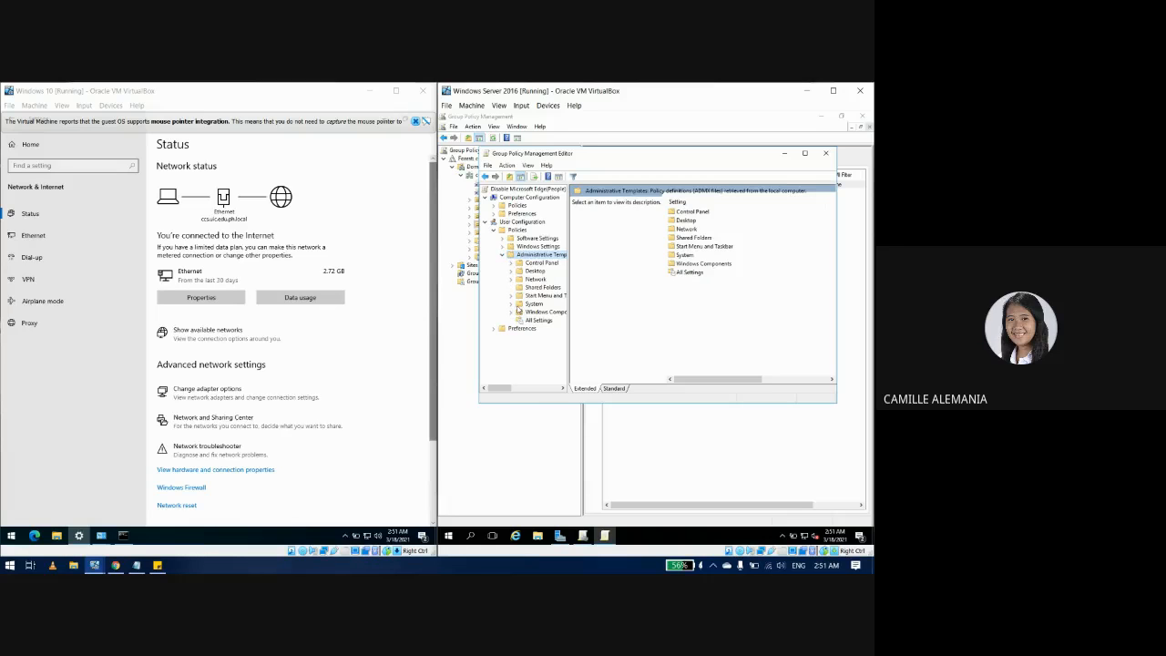
{"action": "left_click", "coordinate": [519, 306]}
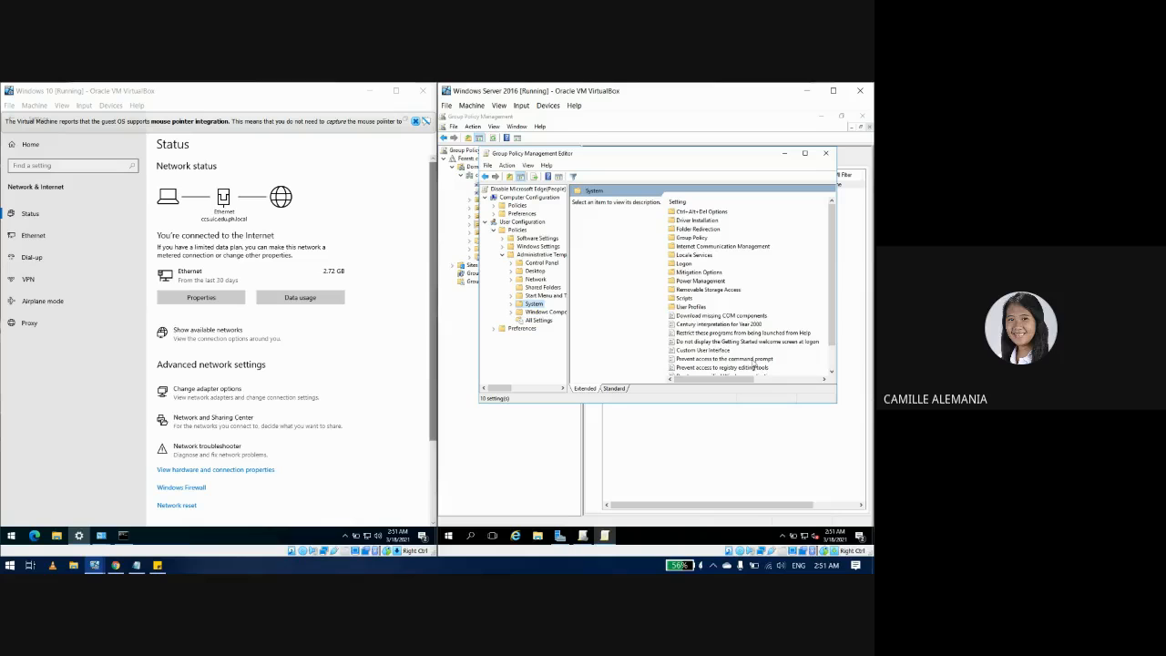
Step: Enable 'Don't run specified Windows applications' with msedge.exe as the disallowed application, and apply
{"action": "scroll", "coordinate": [833, 330], "scroll_direction": "down", "scroll_amount": 1}
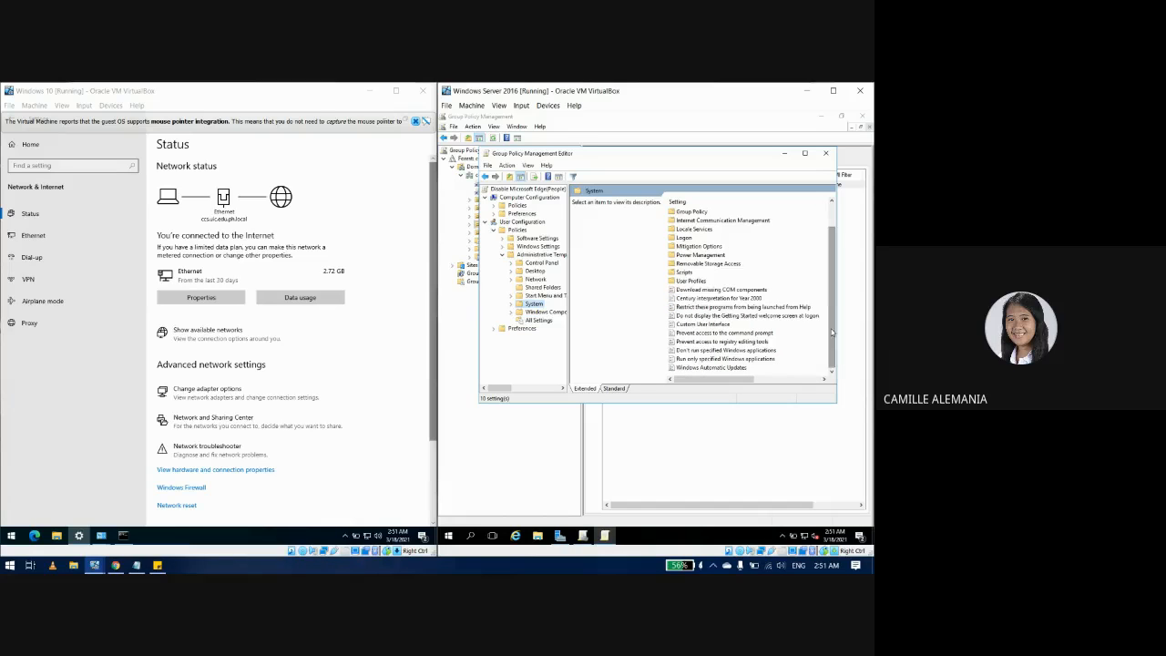
{"action": "double_click", "coordinate": [709, 351]}
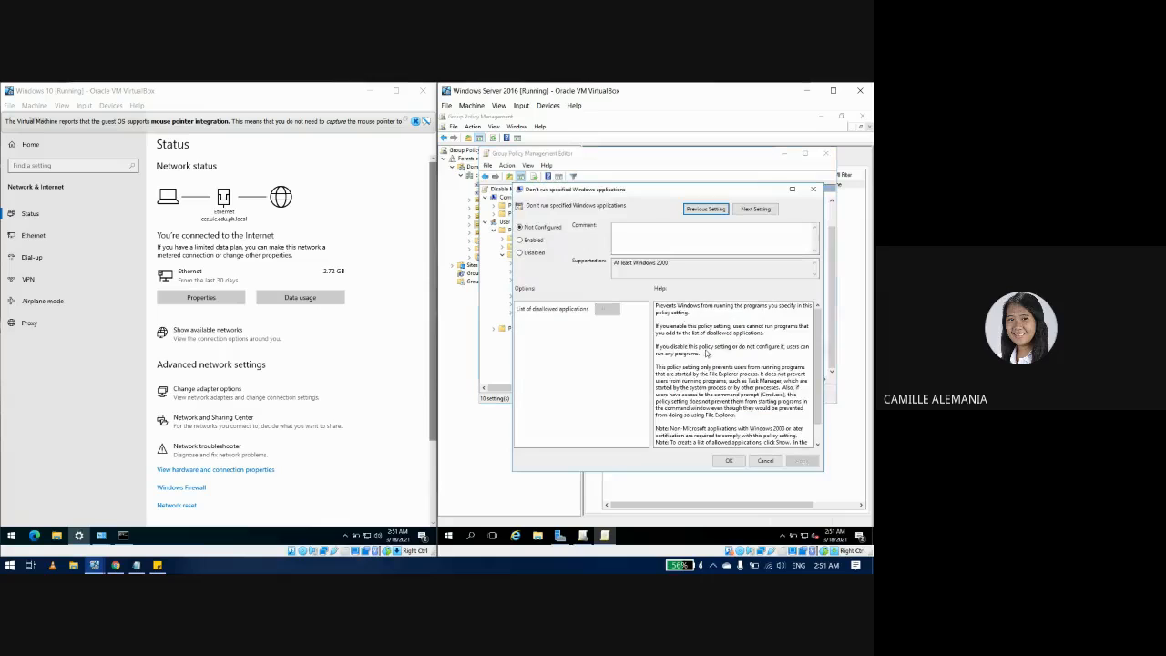
{"action": "left_click", "coordinate": [532, 242]}
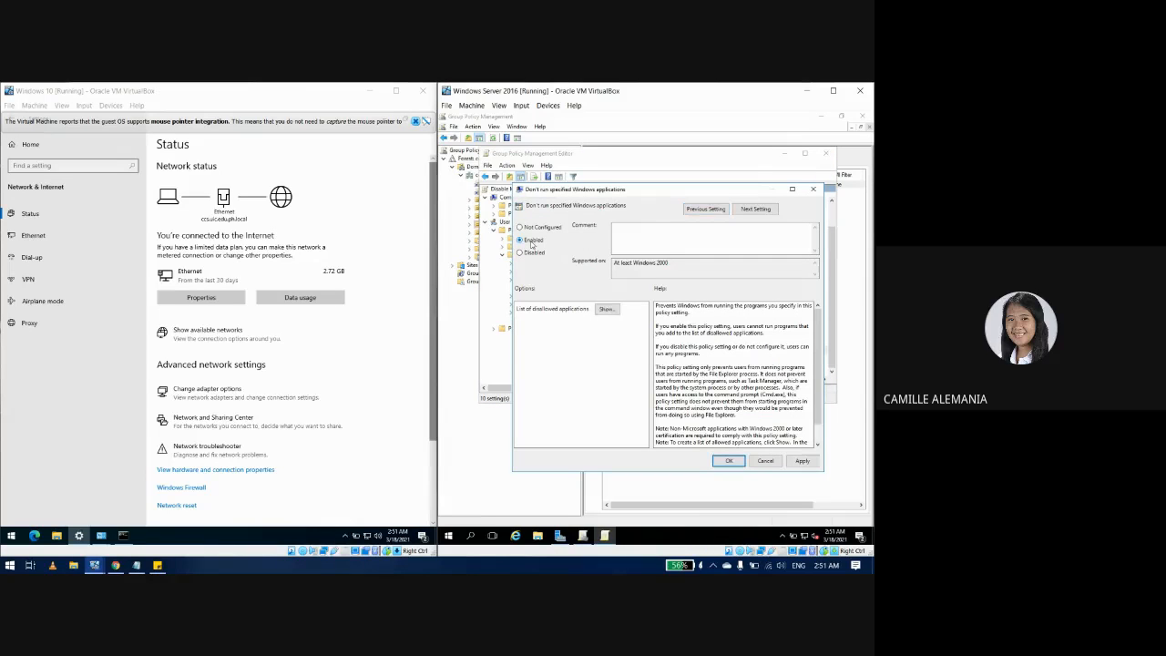
{"action": "left_click", "coordinate": [611, 313]}
{"action": "left_click", "coordinate": [610, 245]}
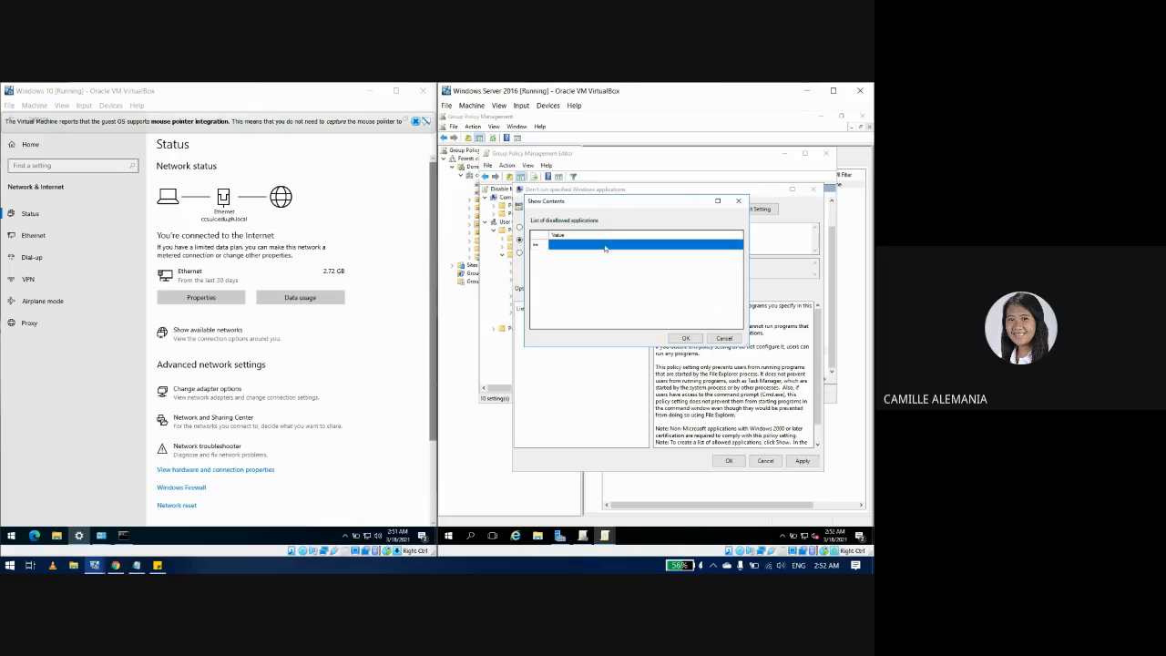
{"action": "left_click", "coordinate": [609, 245]}
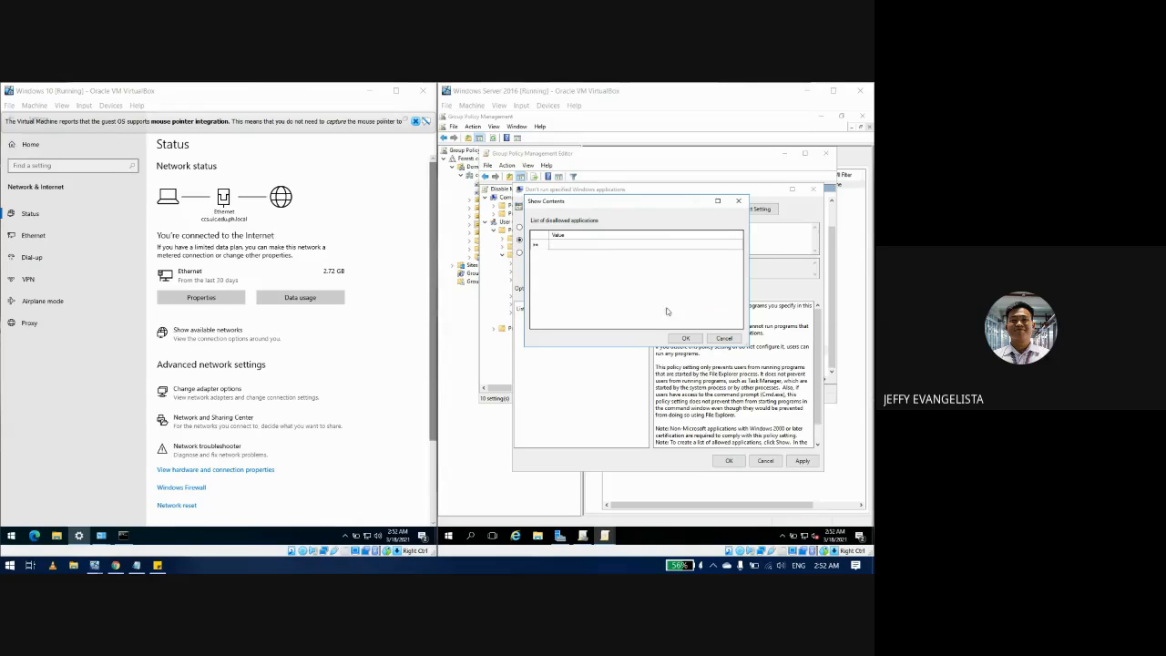
{"action": "left_click", "coordinate": [626, 242]}
{"action": "type", "text": "msedge.exe"}
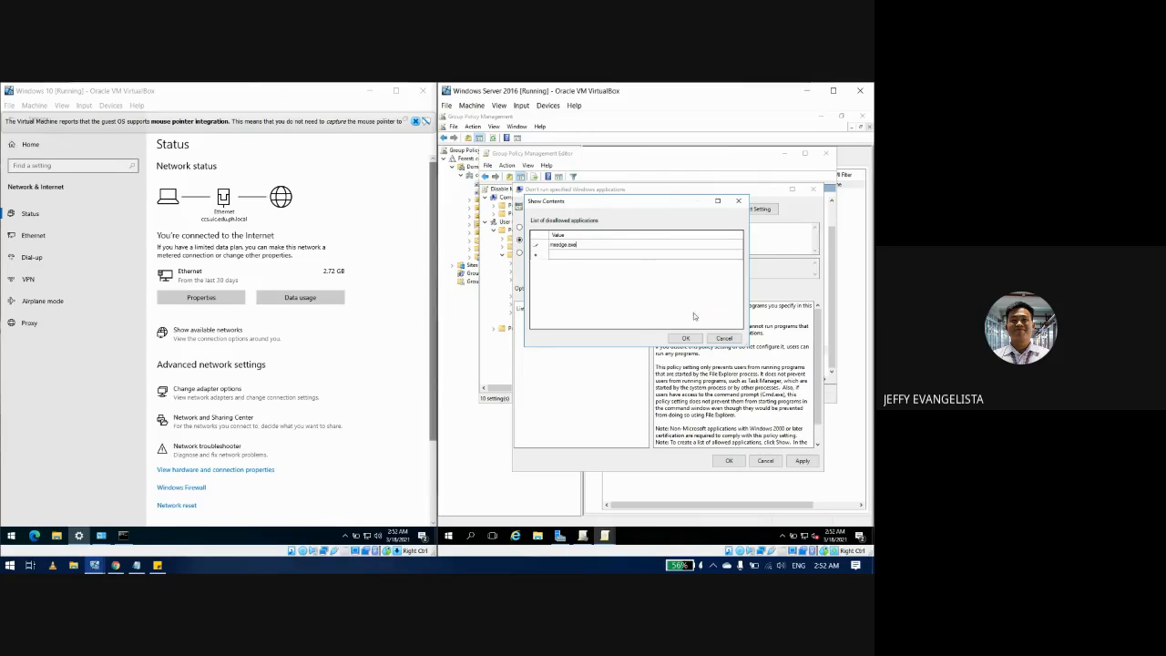
{"action": "left_click", "coordinate": [684, 338]}
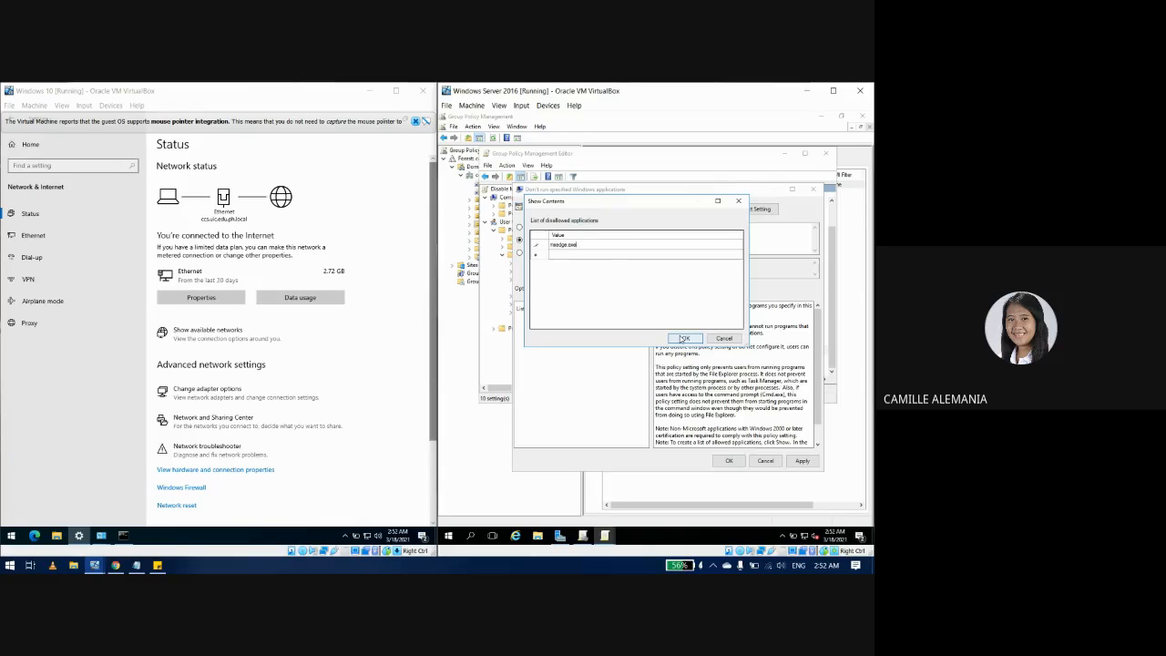
{"action": "left_click", "coordinate": [801, 460]}
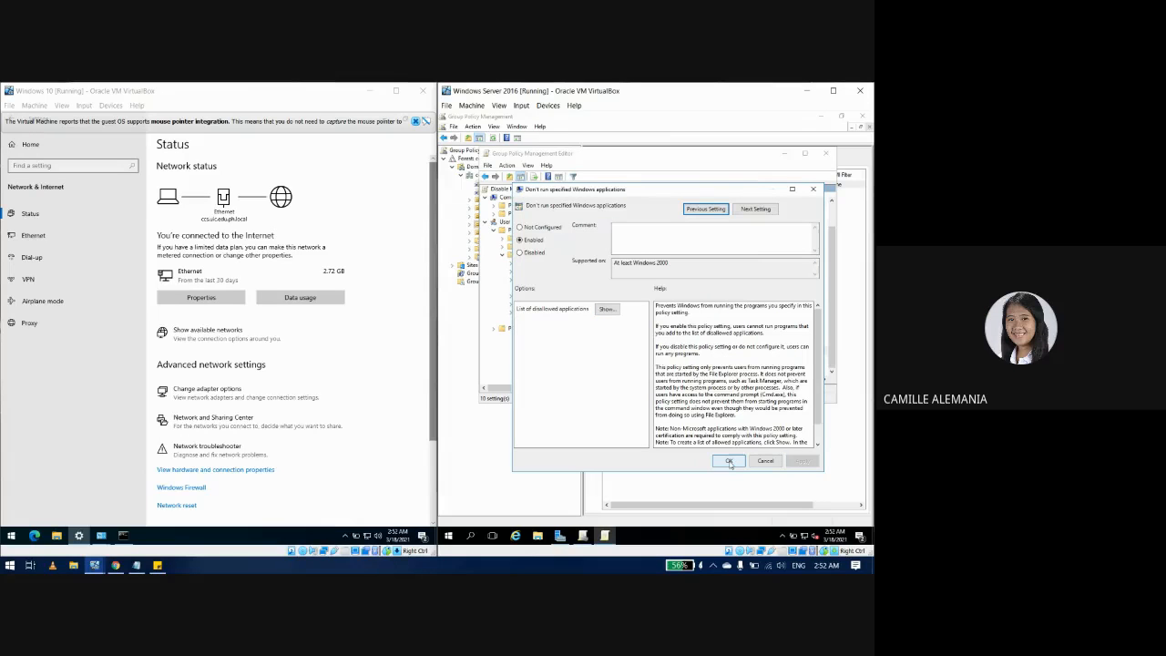
Step: Confirm the policy setting and close the Group Policy Management Editor
{"action": "left_click", "coordinate": [729, 461]}
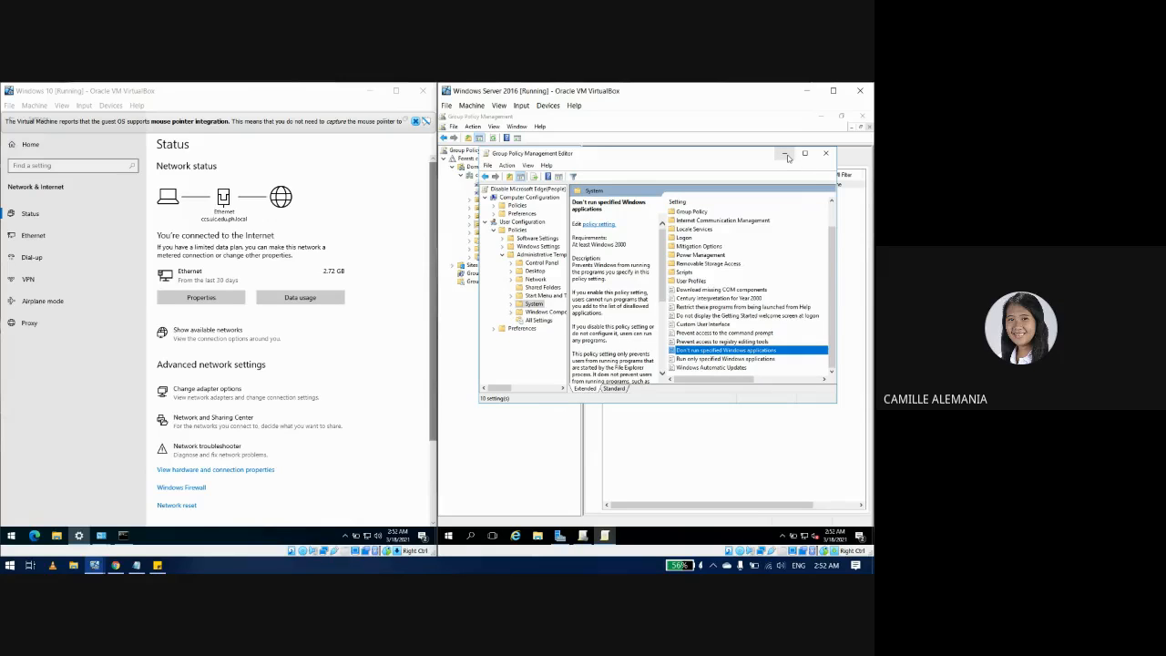
{"action": "left_click", "coordinate": [826, 153]}
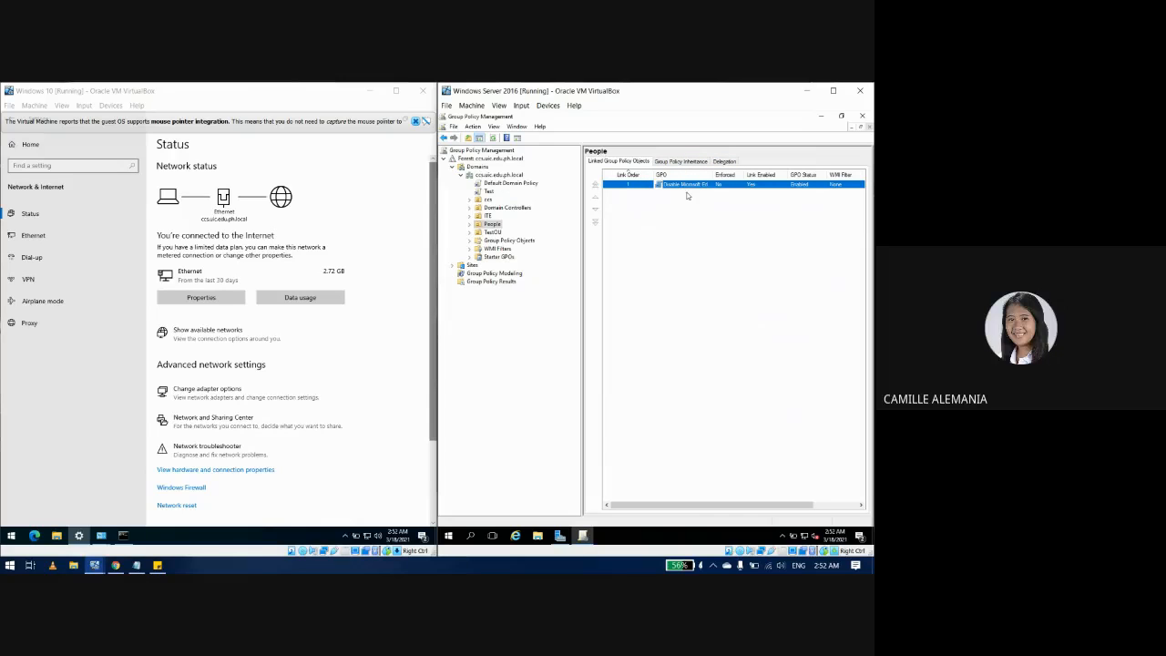
{"action": "right_click", "coordinate": [691, 185]}
{"action": "left_click", "coordinate": [697, 189]}
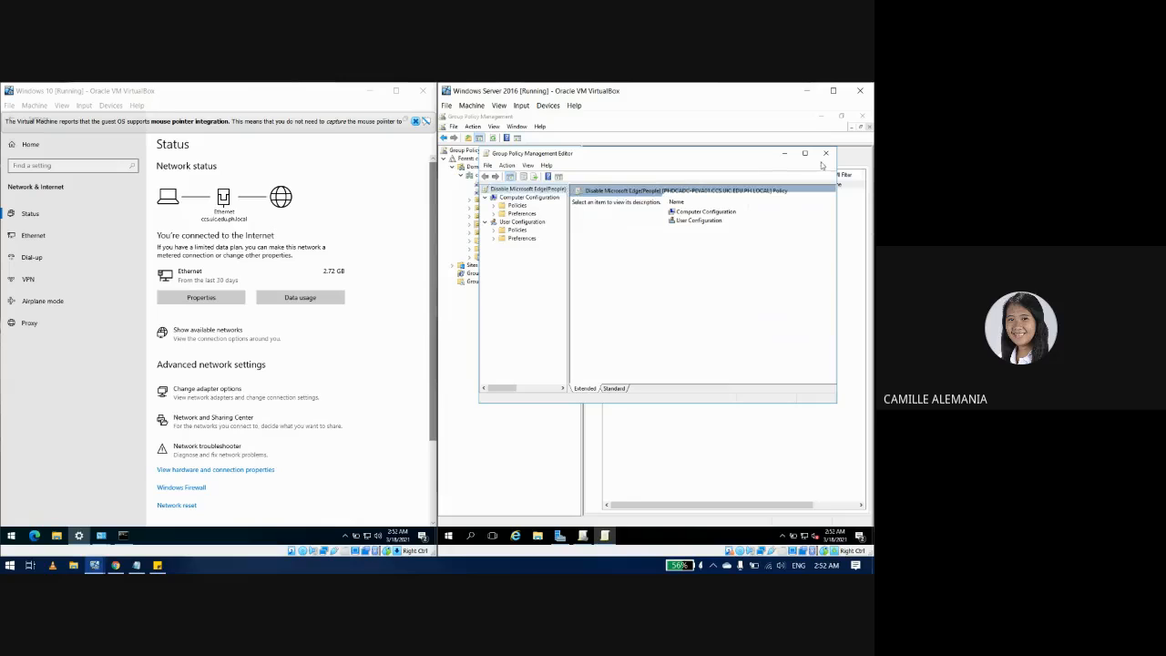
{"action": "left_click", "coordinate": [825, 153]}
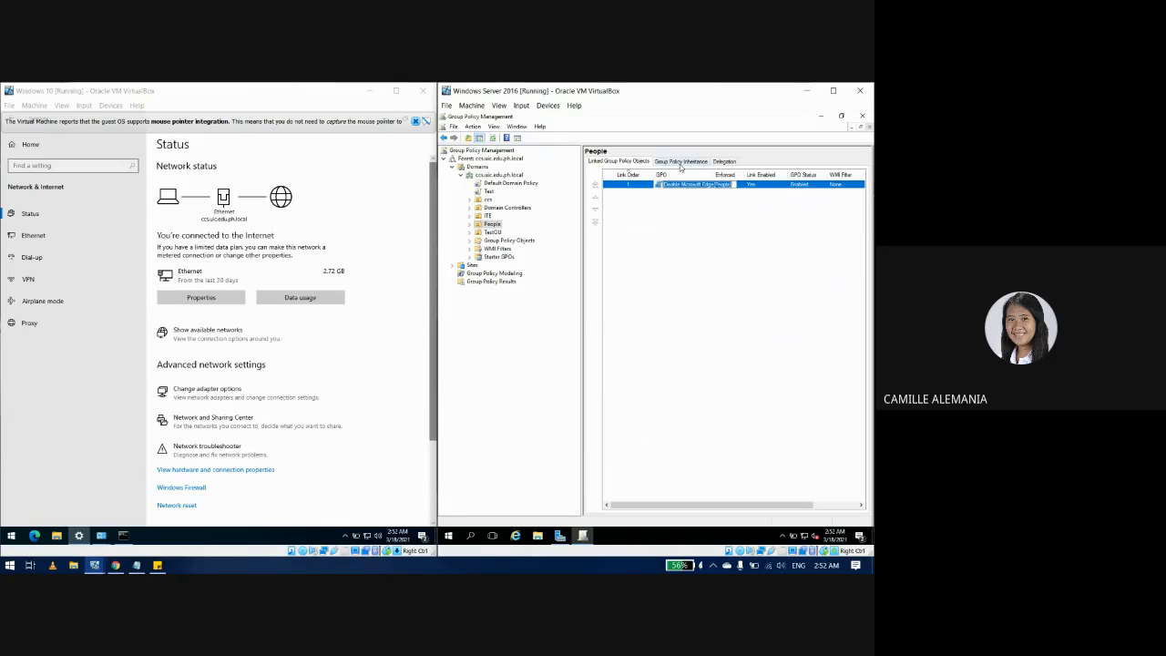
Step: Review People's Group Policy Inheritance and Delegation tabs, then return to Linked Group Policy Objects
{"action": "left_click", "coordinate": [679, 164]}
{"action": "left_click", "coordinate": [727, 163]}
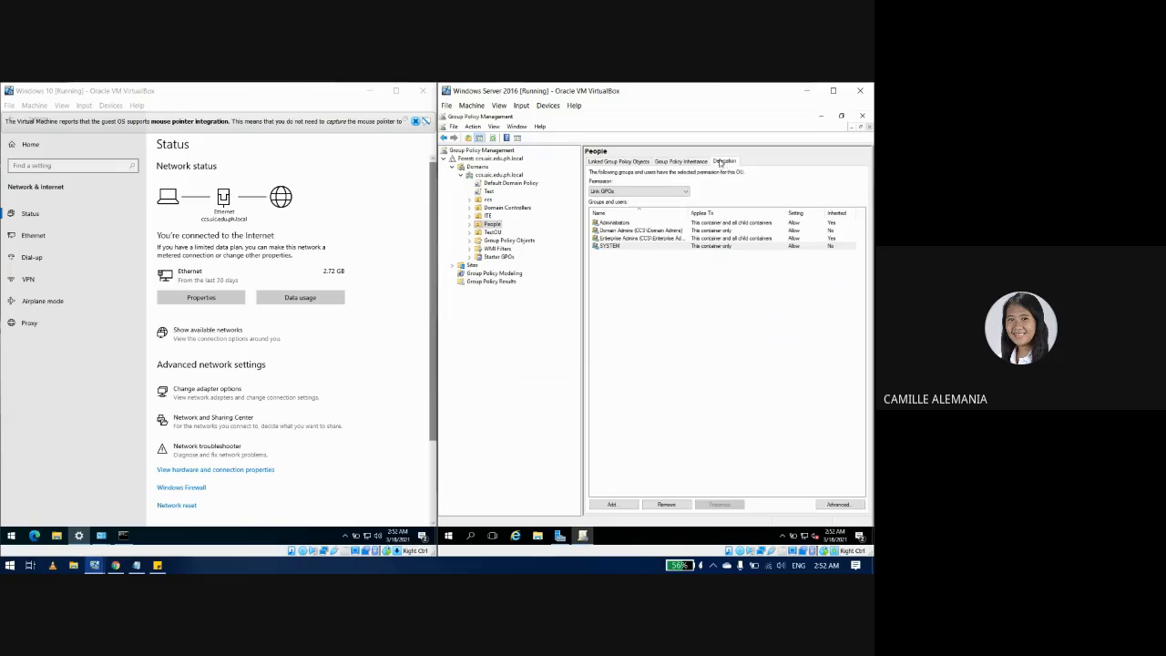
{"action": "left_click", "coordinate": [700, 165]}
{"action": "left_click", "coordinate": [630, 166]}
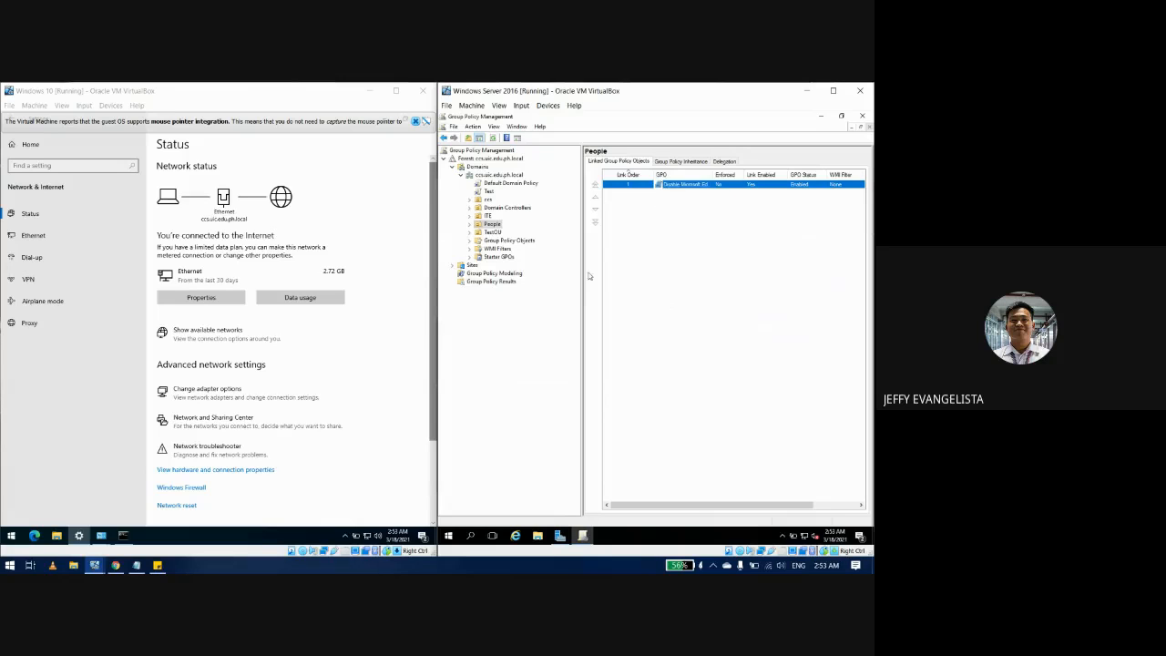
Step: Expand People and briefly open the Disable Microsoft Edge(People) link in the policy editor
{"action": "left_click", "coordinate": [469, 224]}
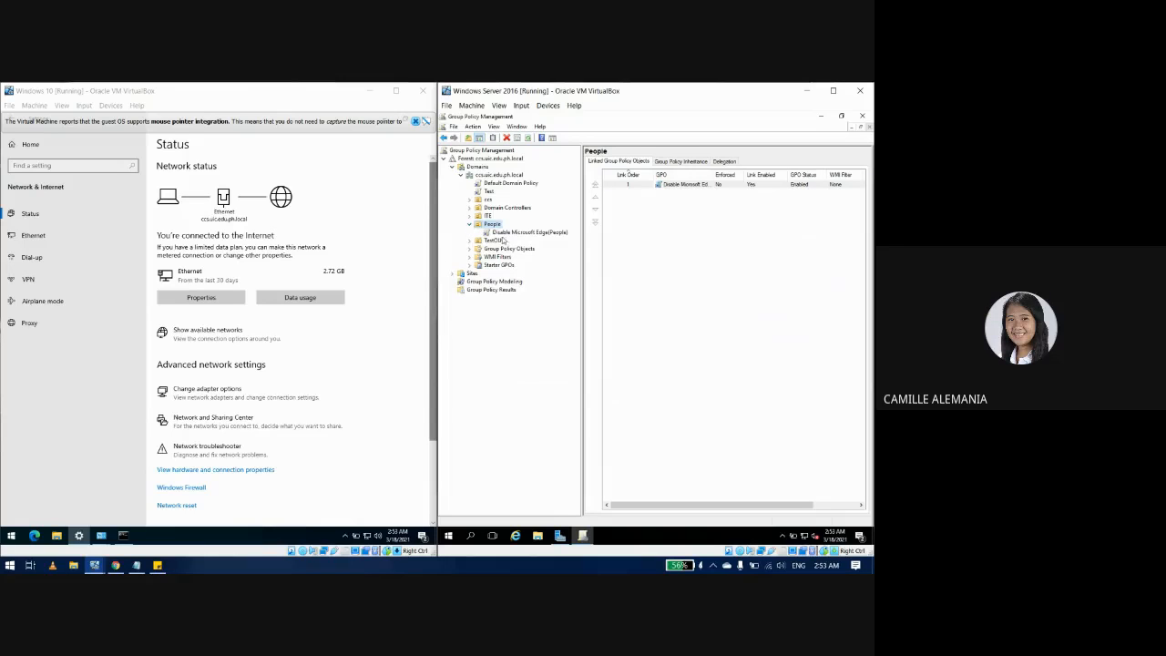
{"action": "right_click", "coordinate": [501, 233]}
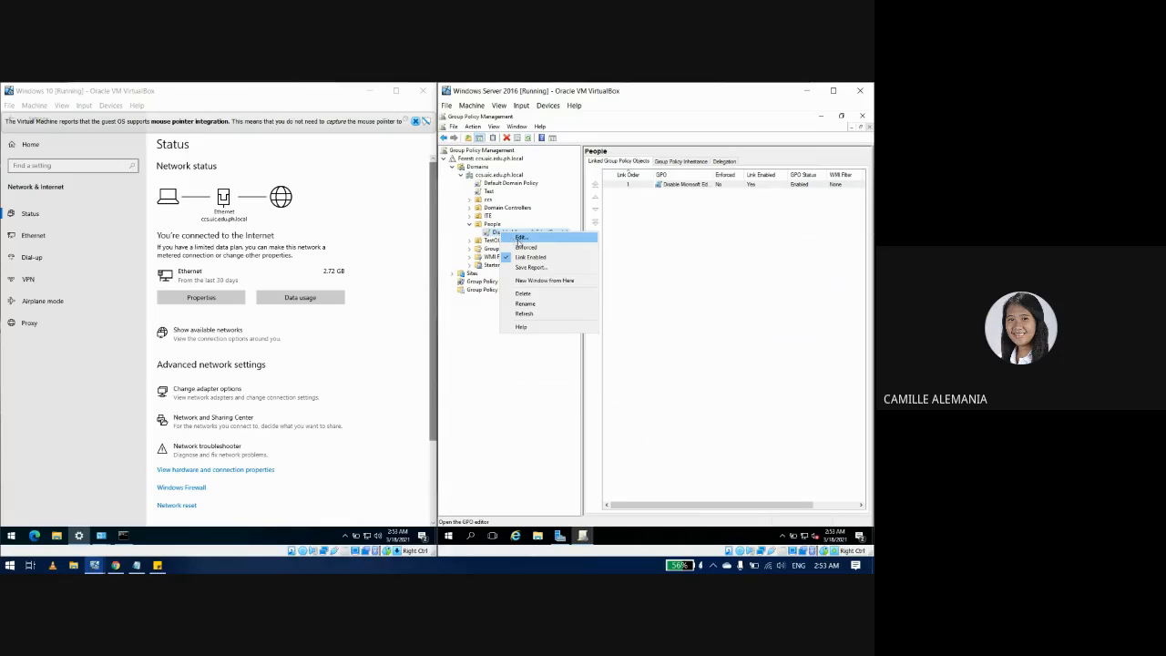
{"action": "left_click", "coordinate": [518, 238]}
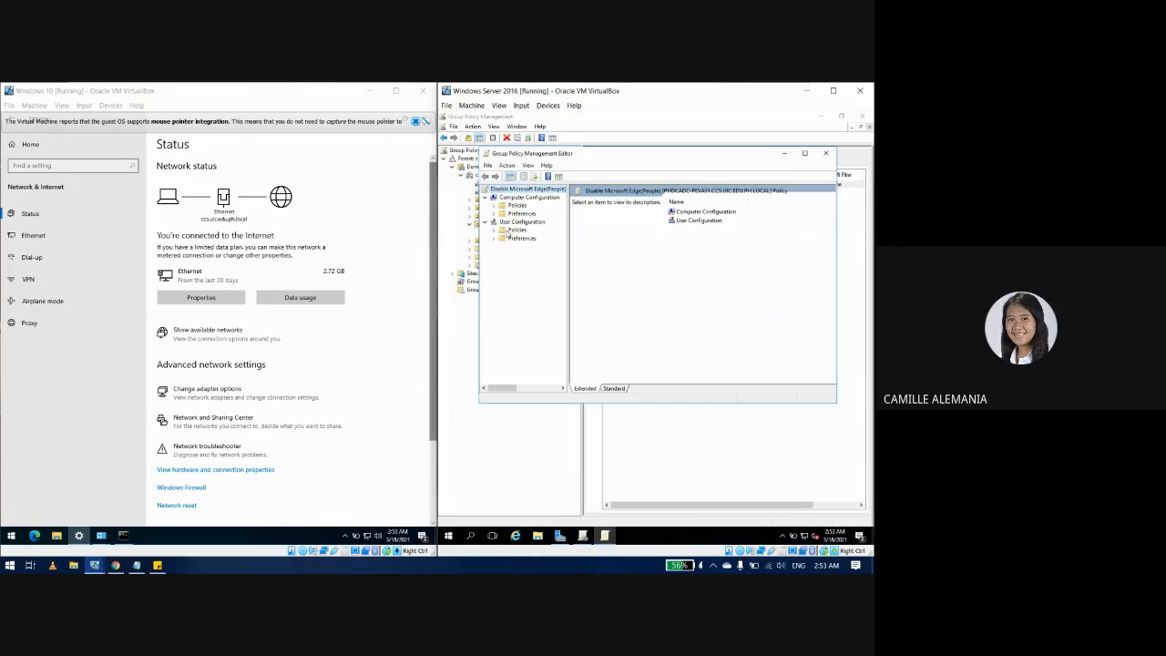
{"action": "left_click", "coordinate": [825, 153]}
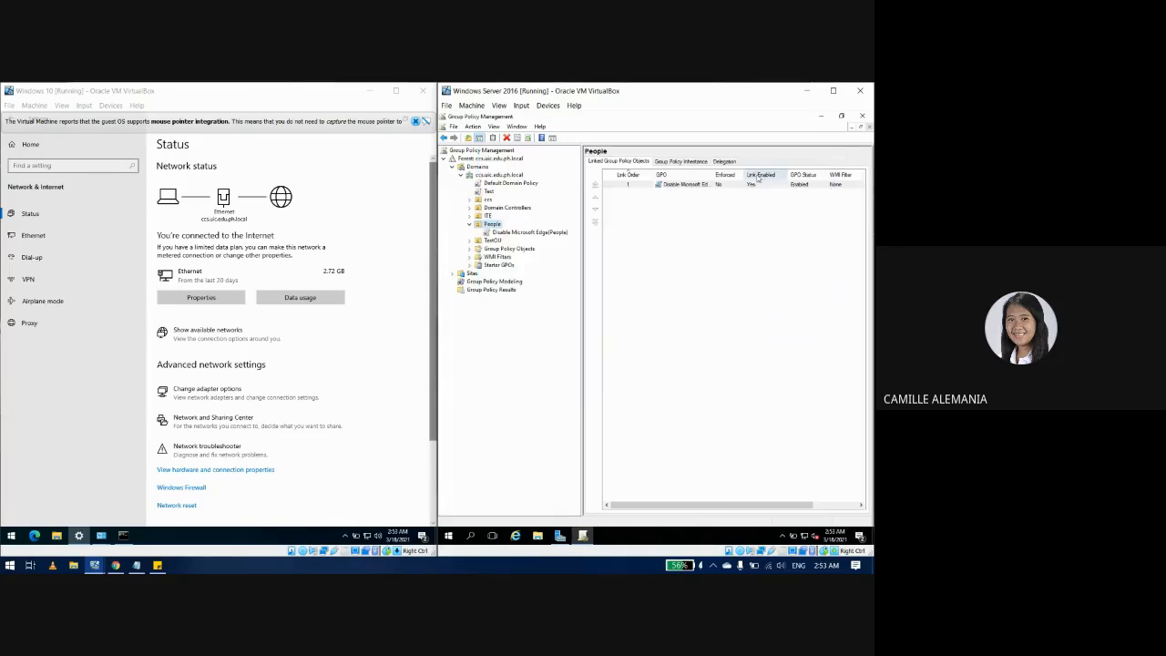
Step: Select the Disable Microsoft Edge(People) link and dismiss the message to show its Scope with Authenticated Users
{"action": "left_click", "coordinate": [687, 162]}
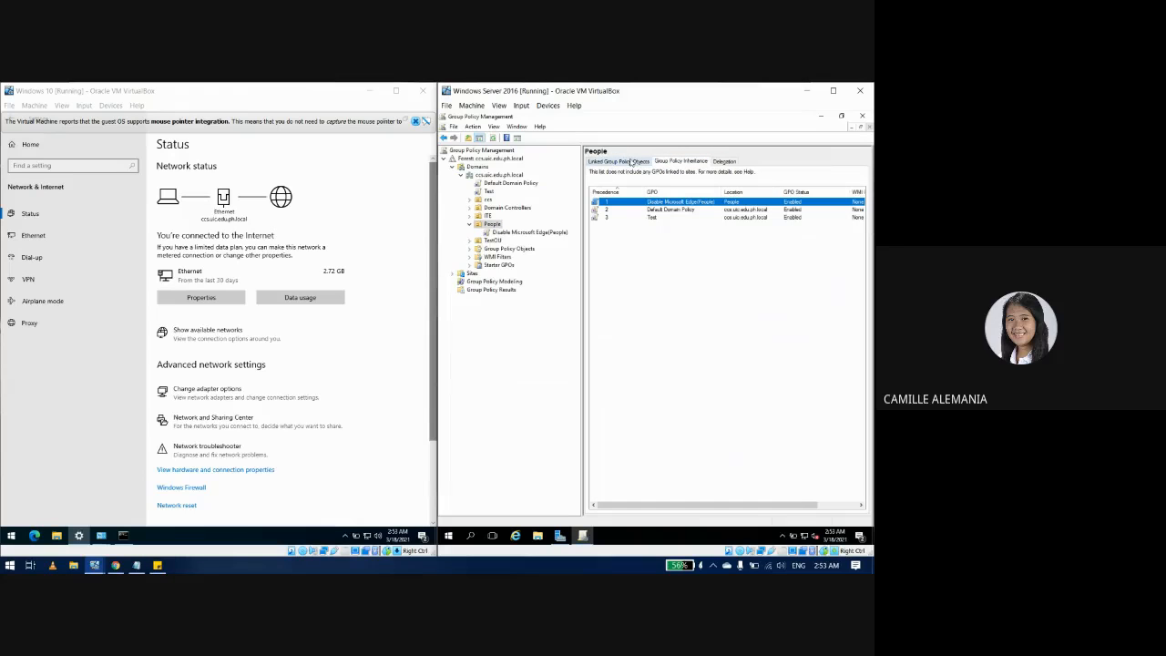
{"action": "left_click", "coordinate": [726, 161]}
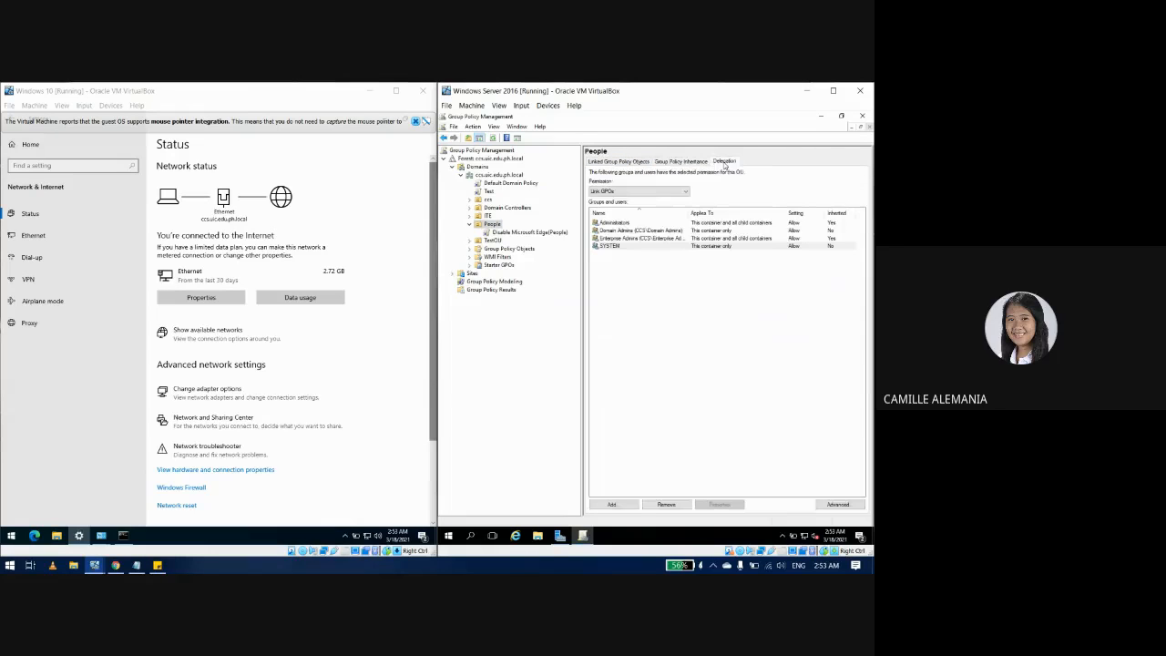
{"action": "left_click", "coordinate": [619, 161]}
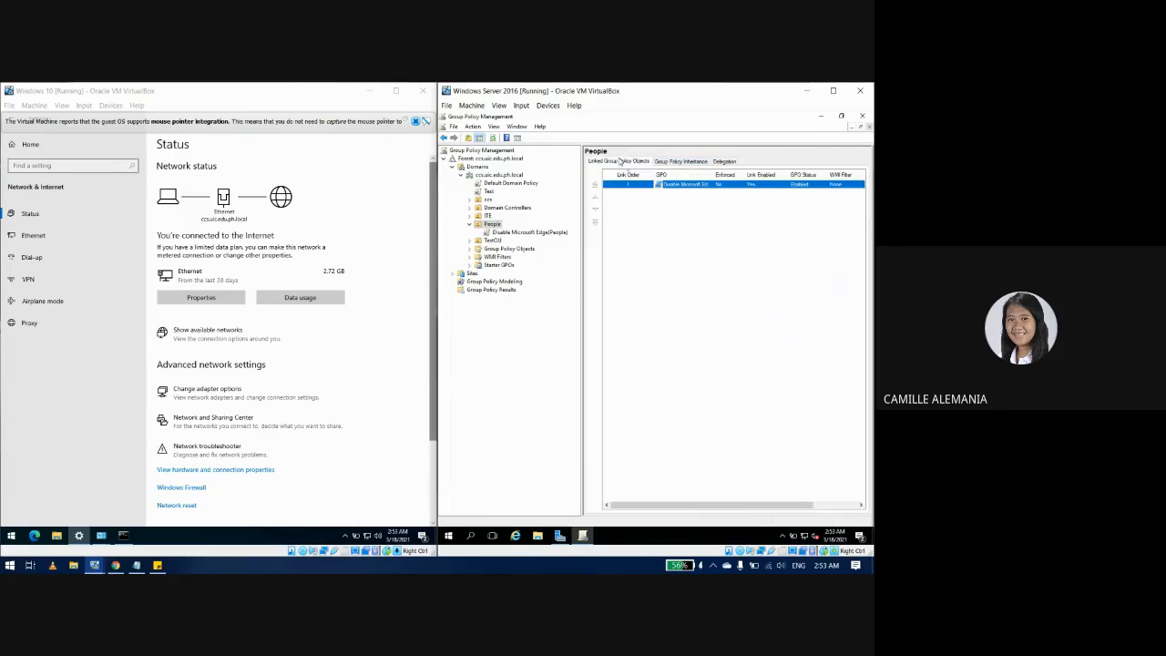
{"action": "left_click", "coordinate": [517, 234]}
{"action": "left_click", "coordinate": [719, 341]}
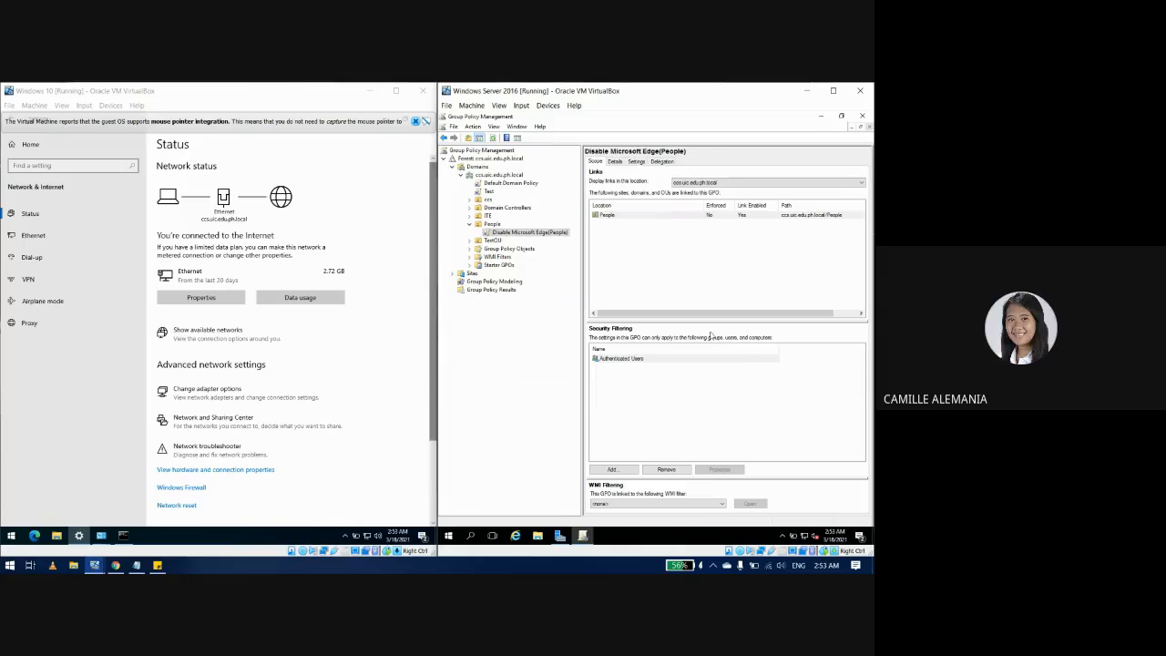
Step: Add the domain user's account to the GPO's security filtering, resolving the name with Check Names
{"action": "left_click", "coordinate": [658, 398]}
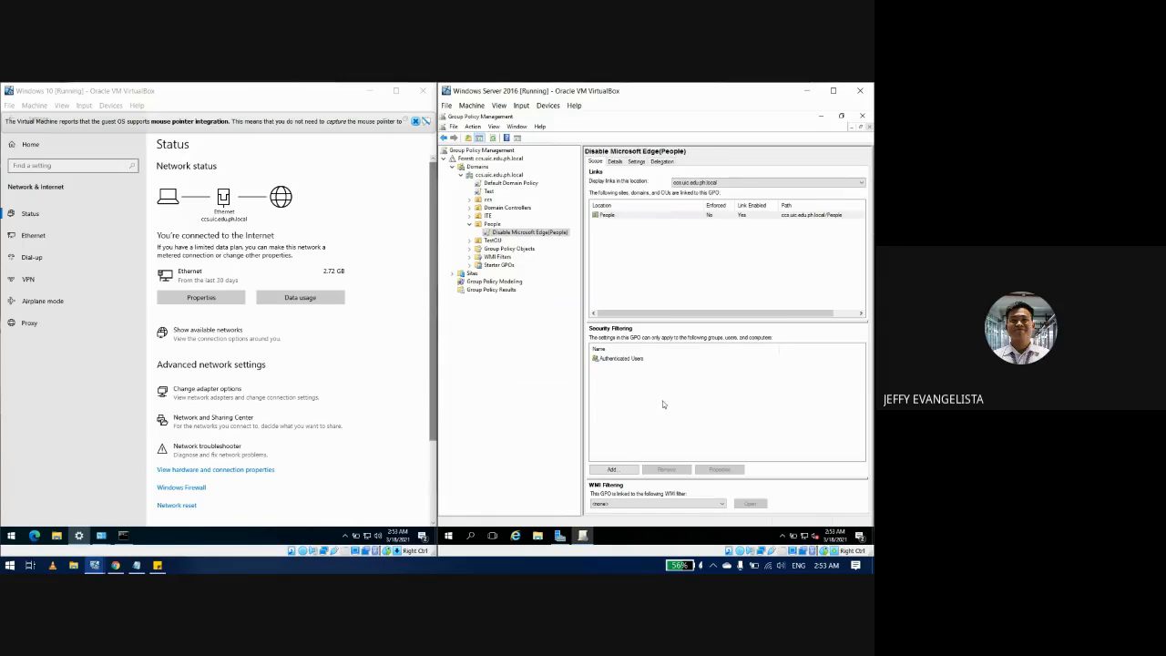
{"action": "left_click", "coordinate": [615, 470]}
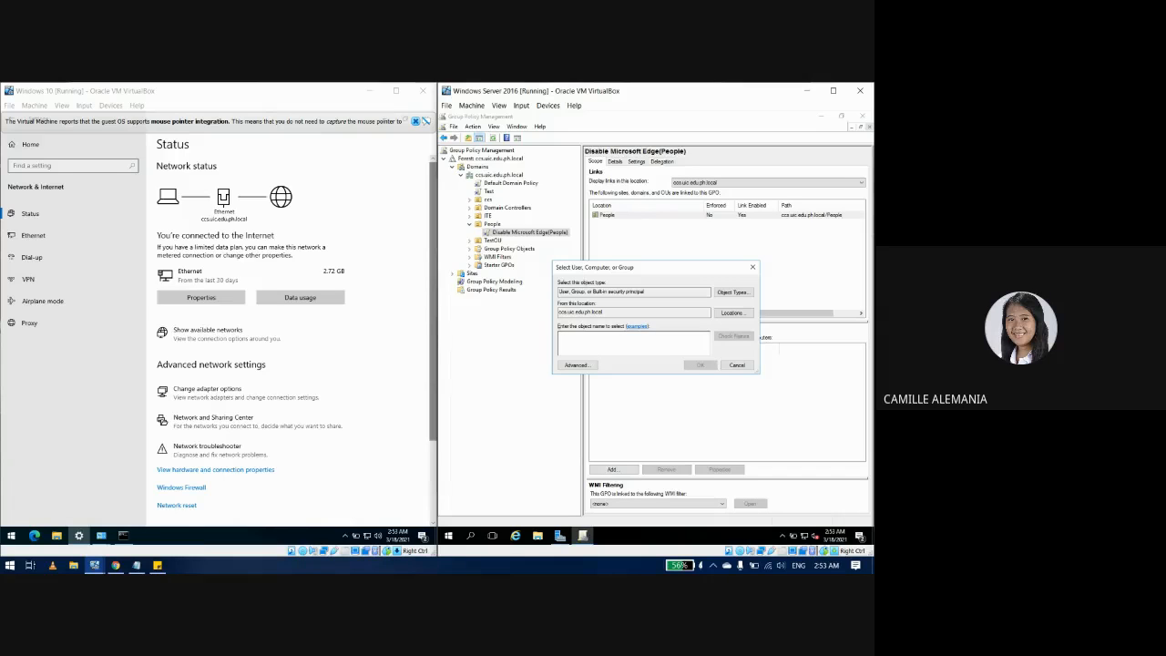
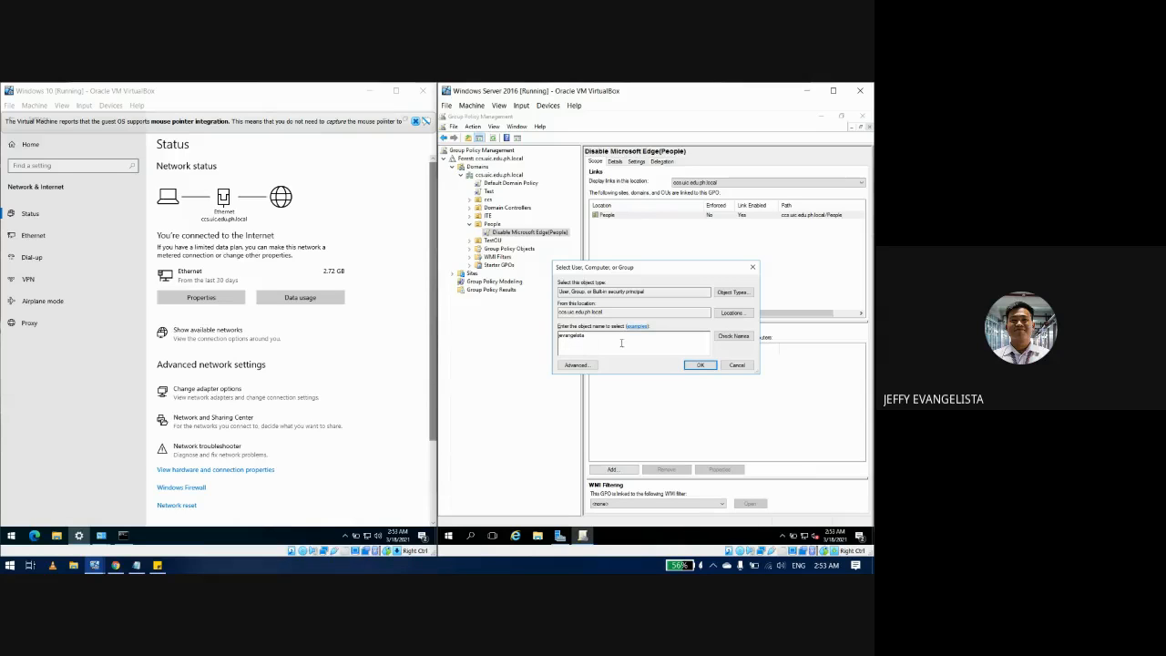
{"action": "left_click", "coordinate": [743, 337]}
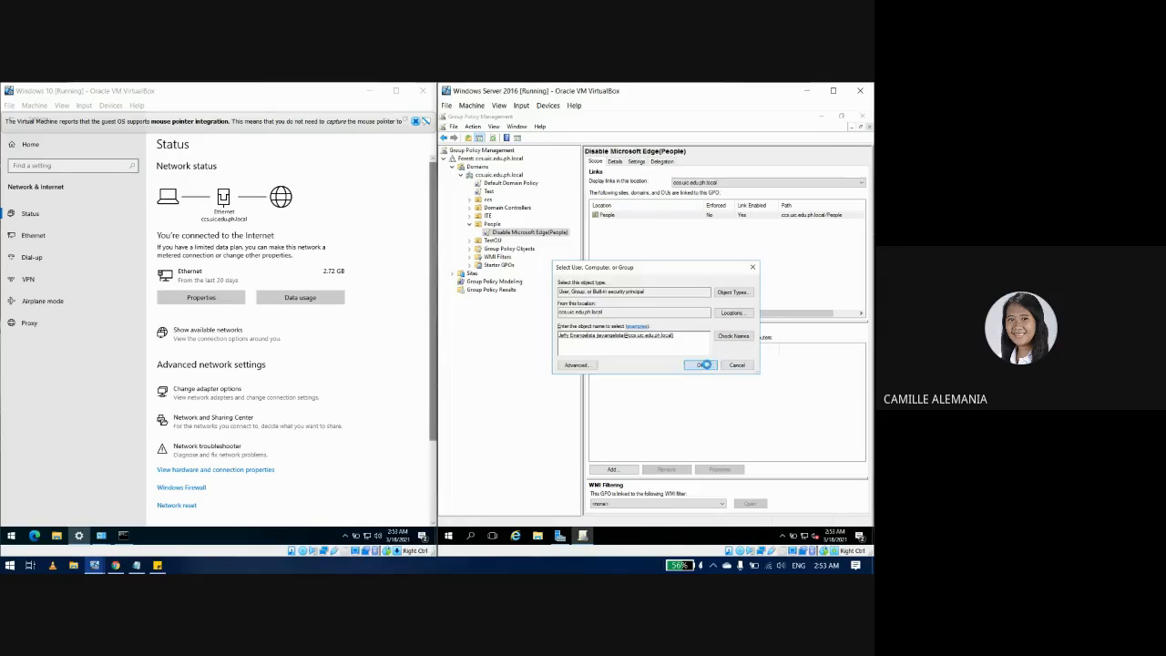
{"action": "left_click", "coordinate": [702, 366]}
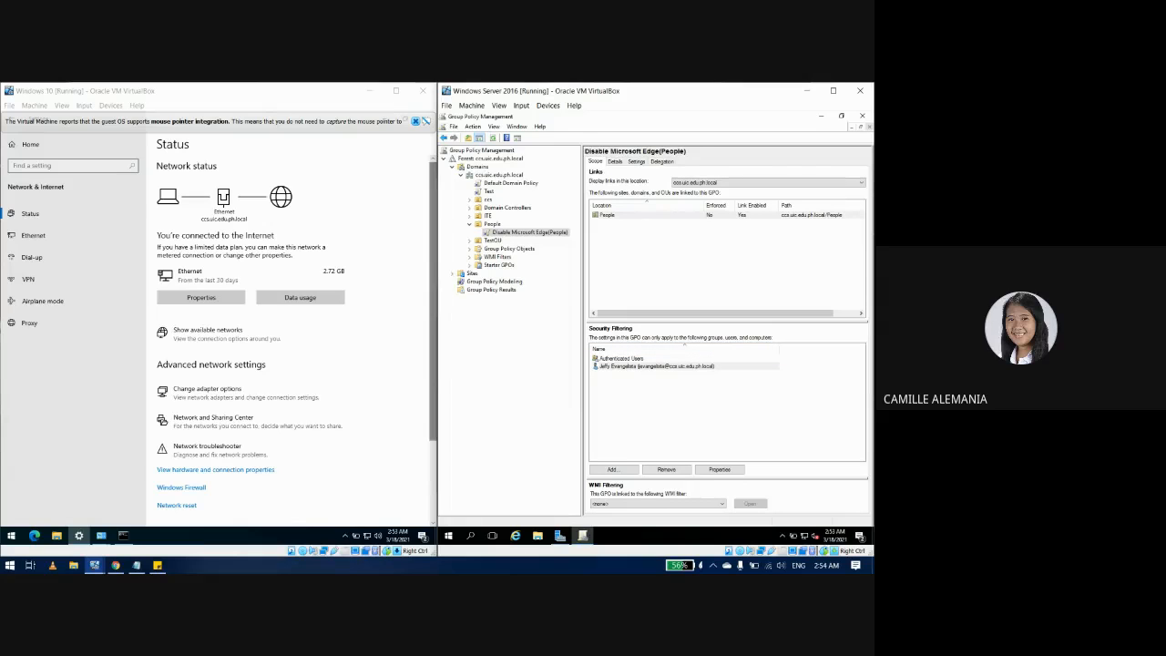
Step: Remove Authenticated Users from the security filtering and confirm the warnings
{"action": "left_click", "coordinate": [623, 359]}
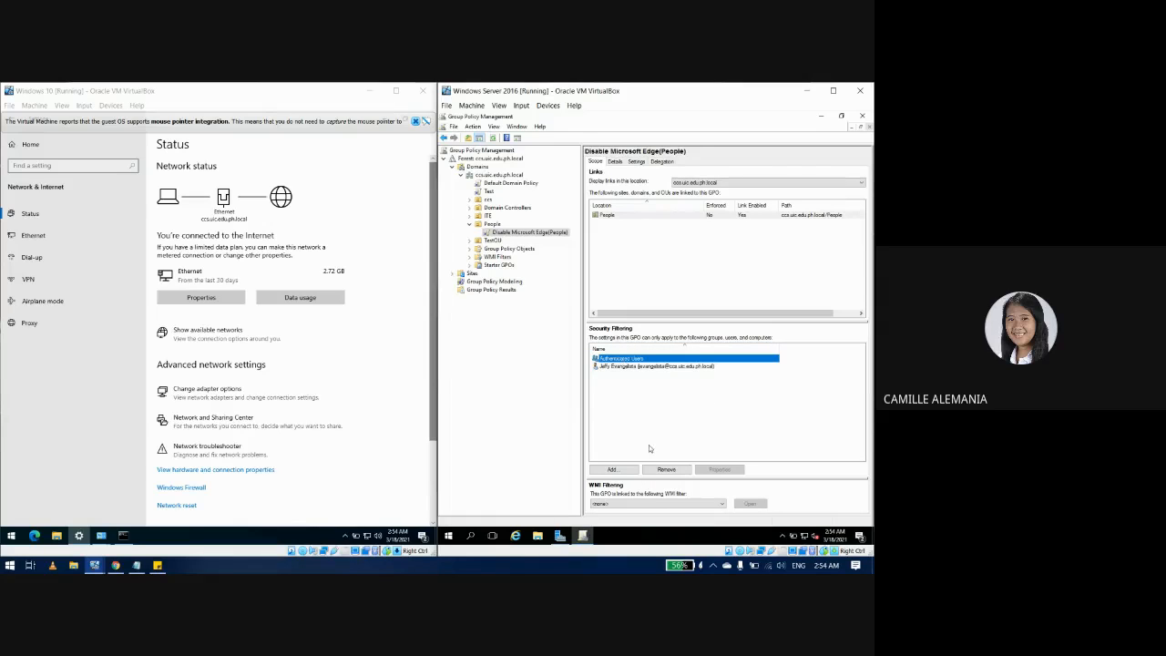
{"action": "left_click", "coordinate": [666, 468]}
{"action": "left_click", "coordinate": [663, 344]}
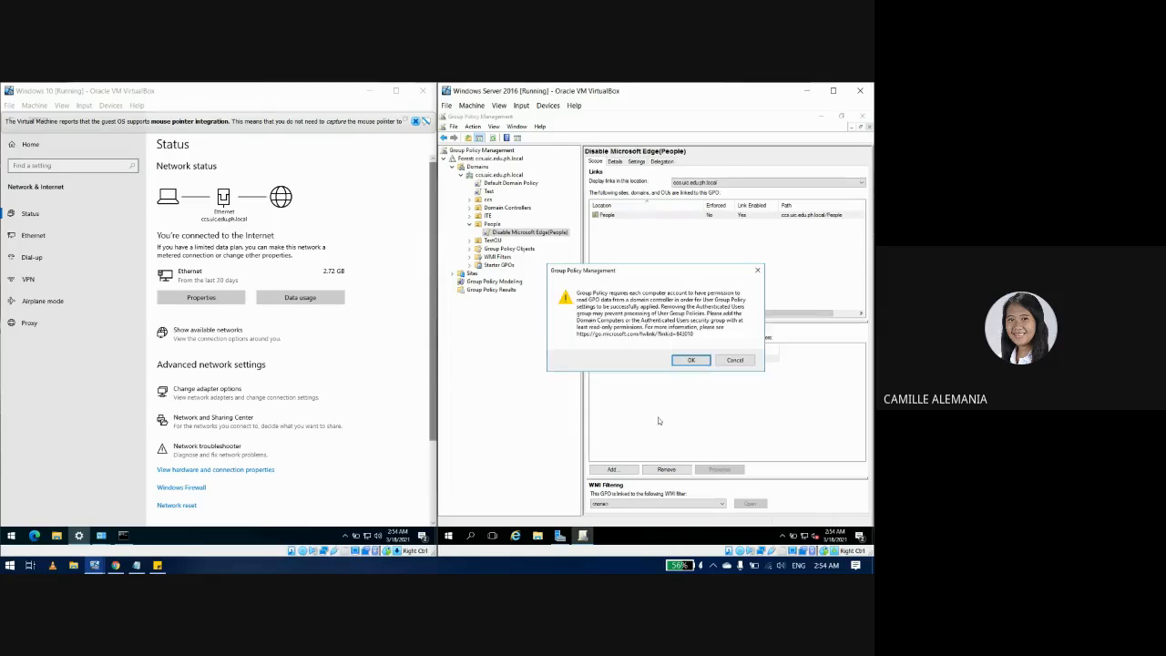
{"action": "left_click", "coordinate": [697, 361]}
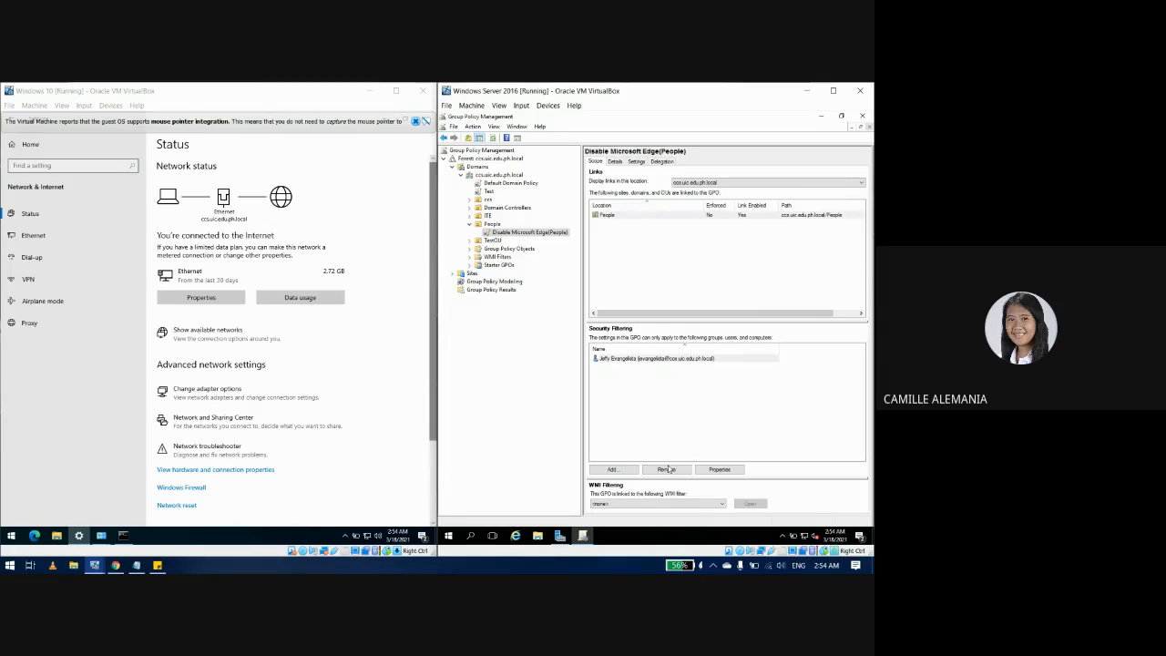
{"action": "left_click", "coordinate": [761, 386]}
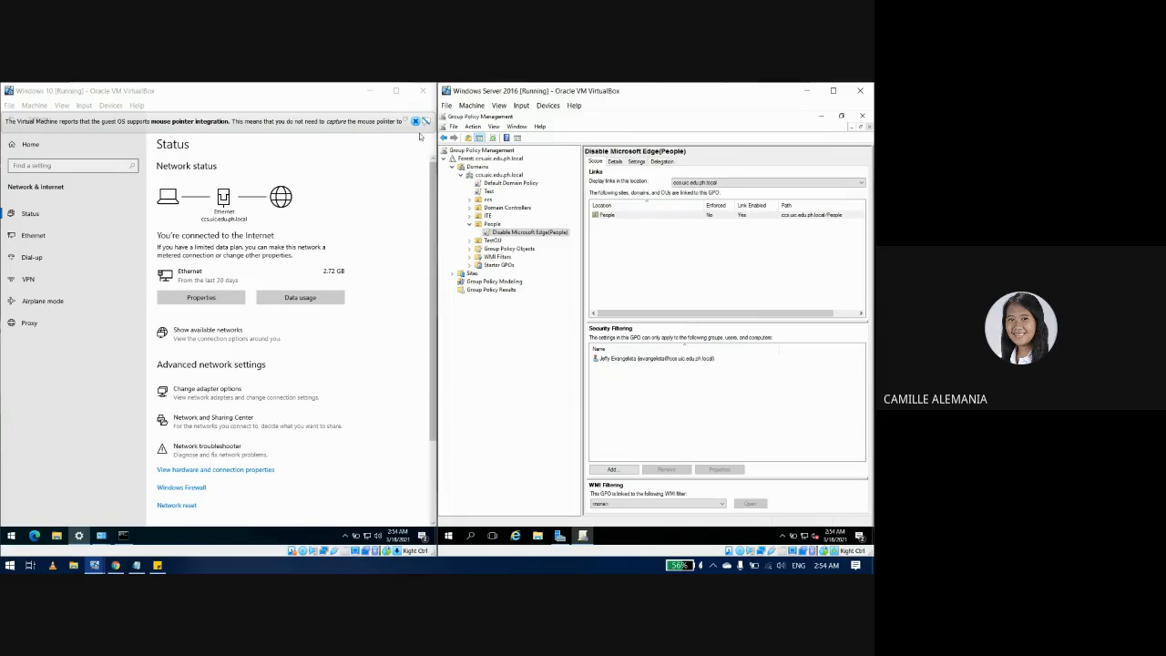
{"action": "left_click", "coordinate": [426, 121]}
Step: Close the network settings, Command Prompt, Ethernet status and Network Connections windows on the client
{"action": "left_click", "coordinate": [426, 120]}
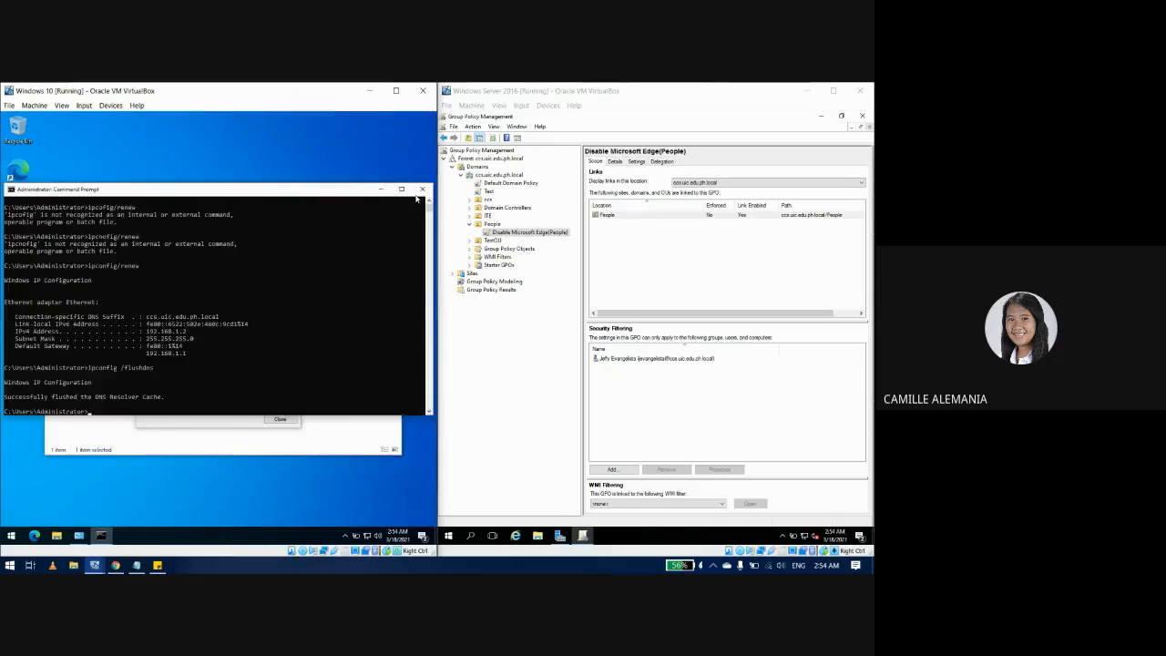
{"action": "left_click", "coordinate": [416, 196]}
{"action": "left_click", "coordinate": [291, 233]}
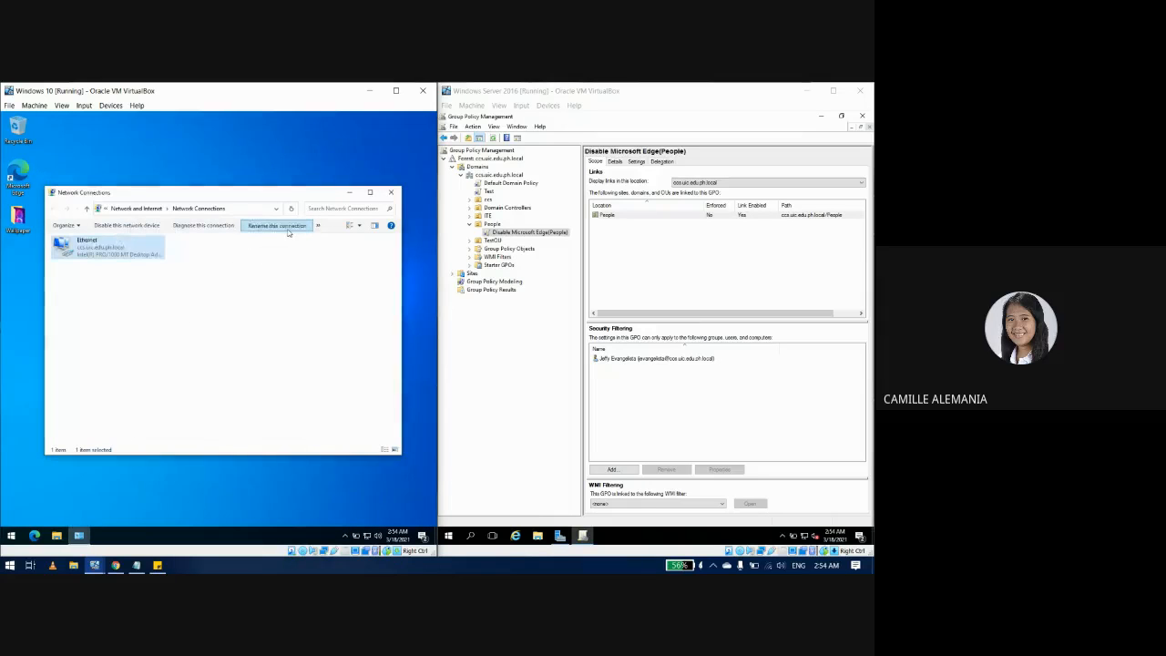
{"action": "key", "text": "alt+F4"}
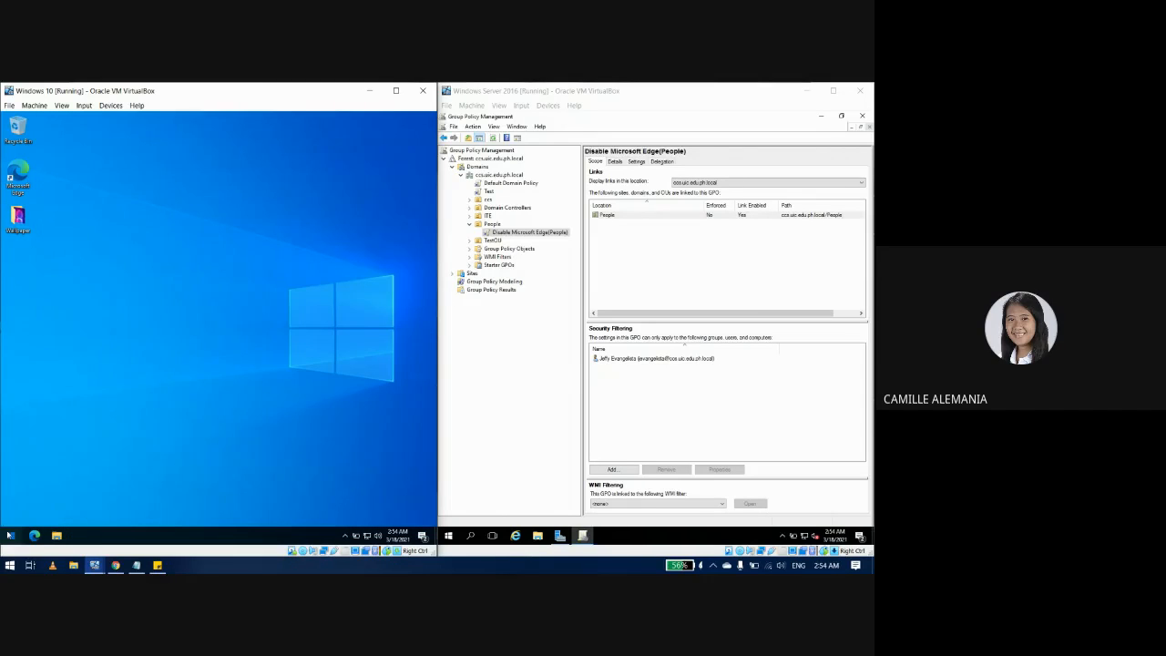
Step: Sign out of the administrator session from the Start menu's account options
{"action": "left_click", "coordinate": [10, 534]}
{"action": "left_click", "coordinate": [12, 430]}
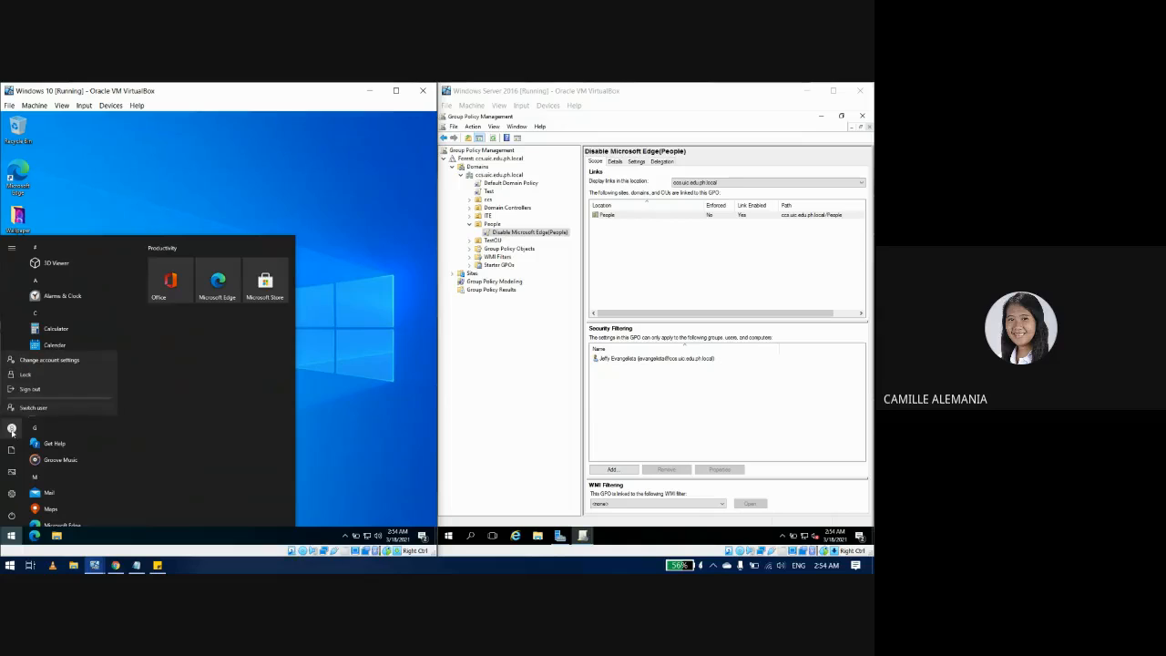
{"action": "left_click", "coordinate": [30, 389]}
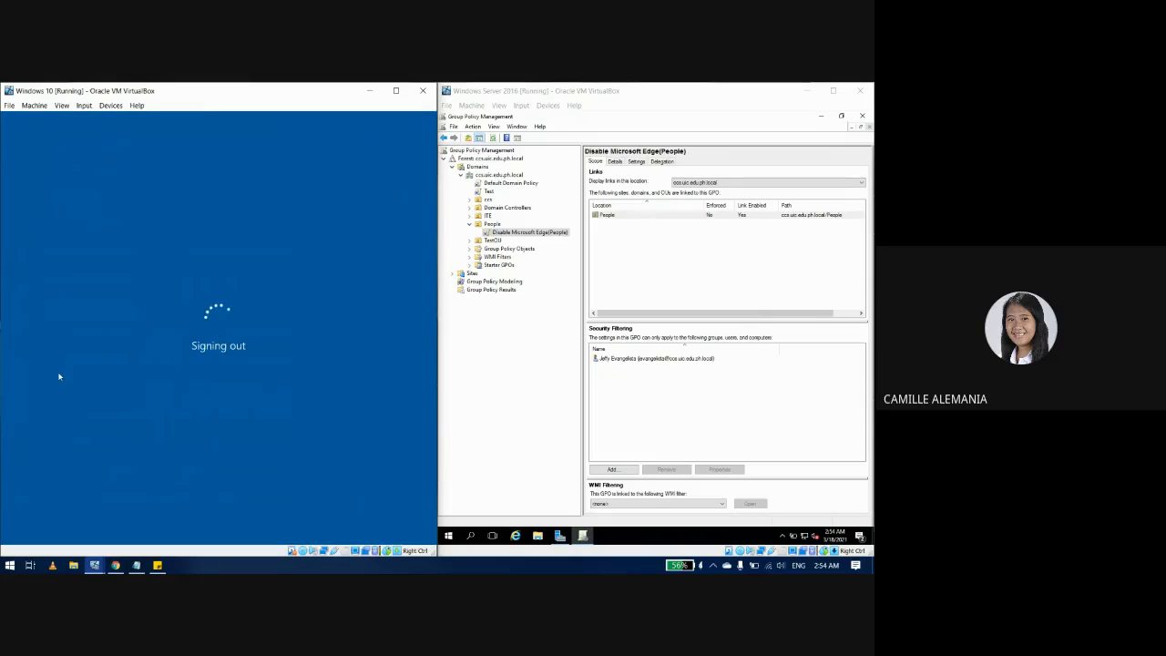
Step: Sign in as the filtered domain user under Other user, entering their user name and password
{"action": "left_click", "coordinate": [156, 290]}
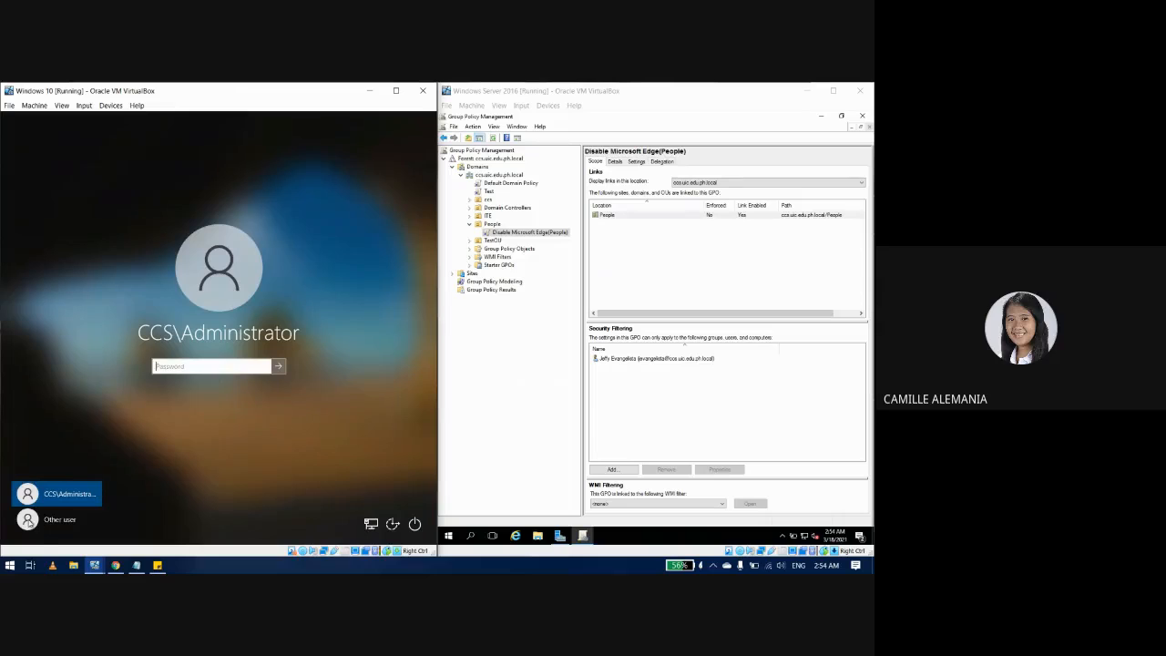
{"action": "left_click", "coordinate": [59, 517]}
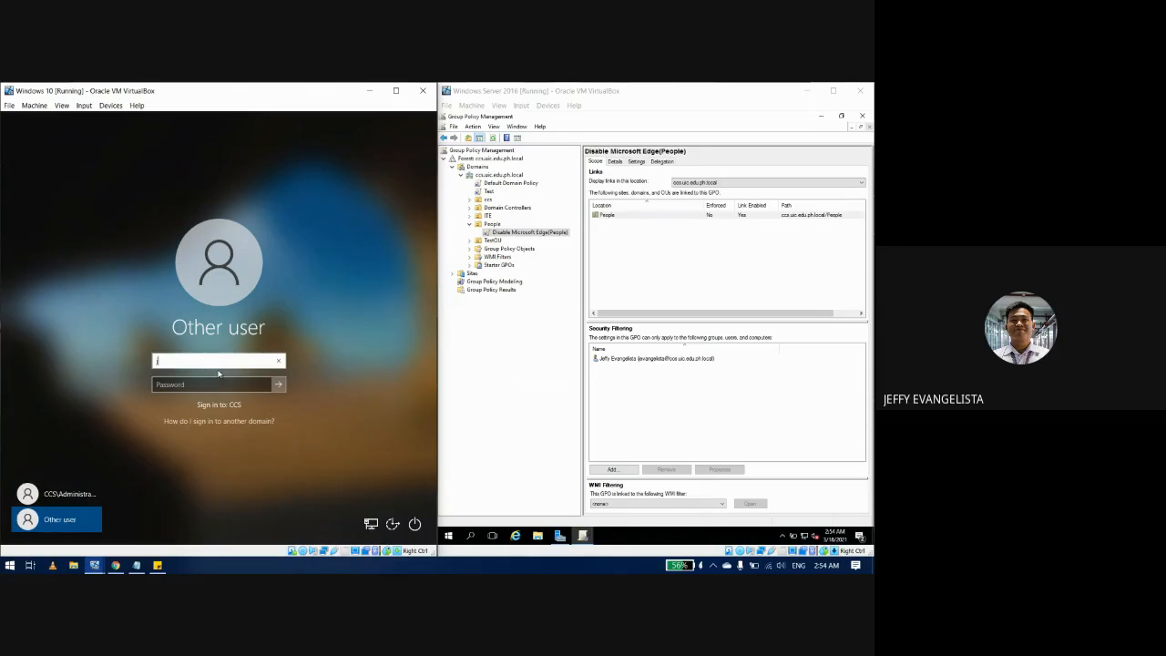
{"action": "key", "text": "Tab"}
{"action": "type", "text": "••"}
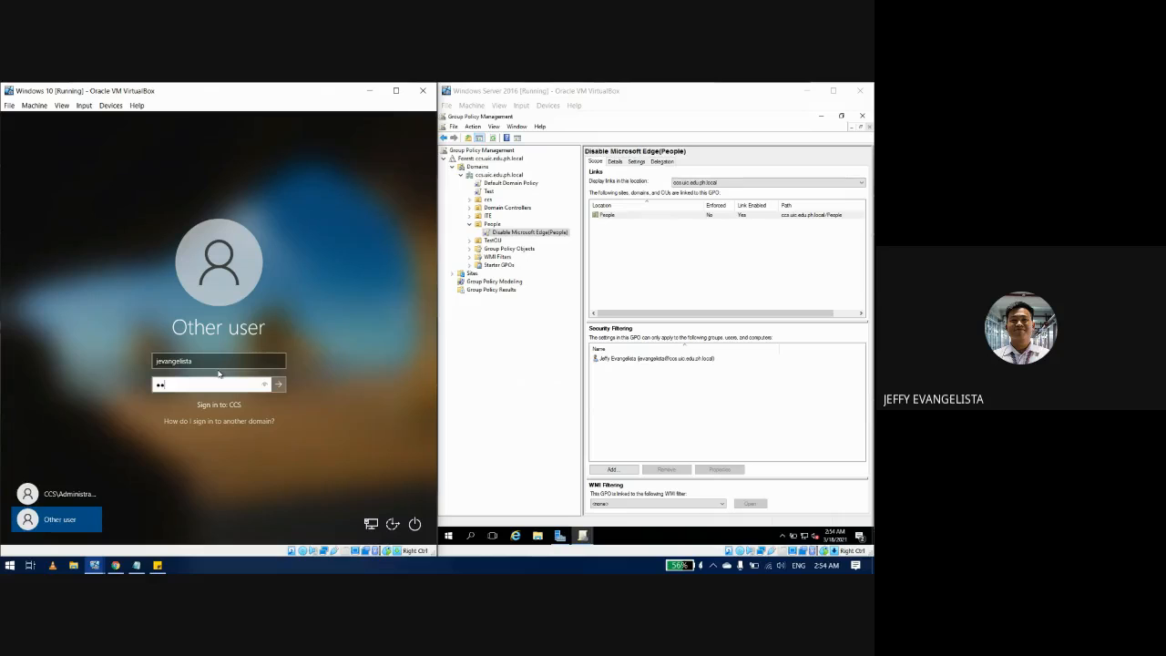
{"action": "type", "text": "•••••••"}
{"action": "key", "text": "Return"}
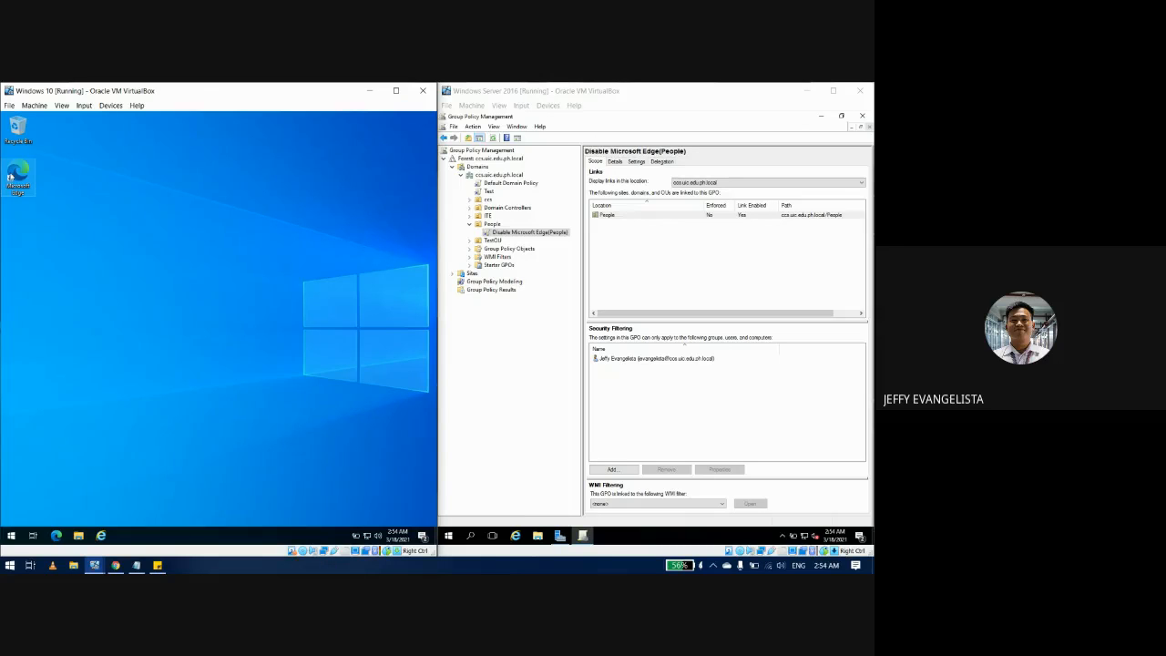
Step: Launch Microsoft Edge from its desktop shortcut and reposition the window showing the New tab page
{"action": "left_click", "coordinate": [14, 198]}
{"action": "left_click", "coordinate": [70, 222]}
{"action": "double_click", "coordinate": [15, 192]}
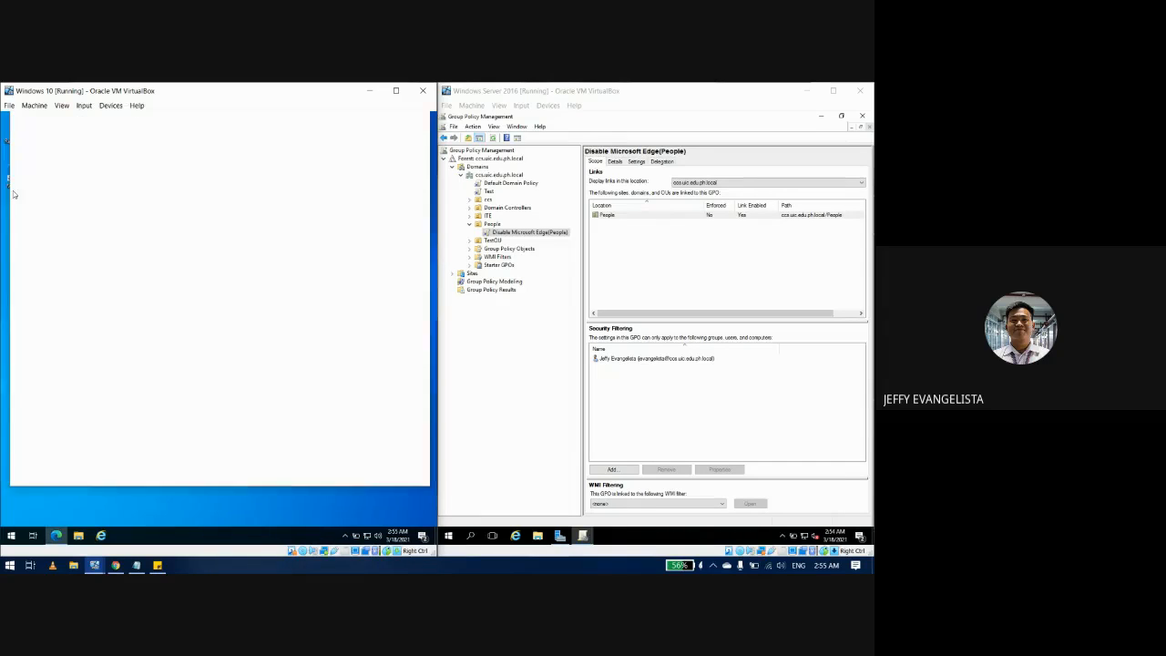
{"action": "left_click_drag", "start_coordinate": [220, 123], "coordinate": [206, 147]}
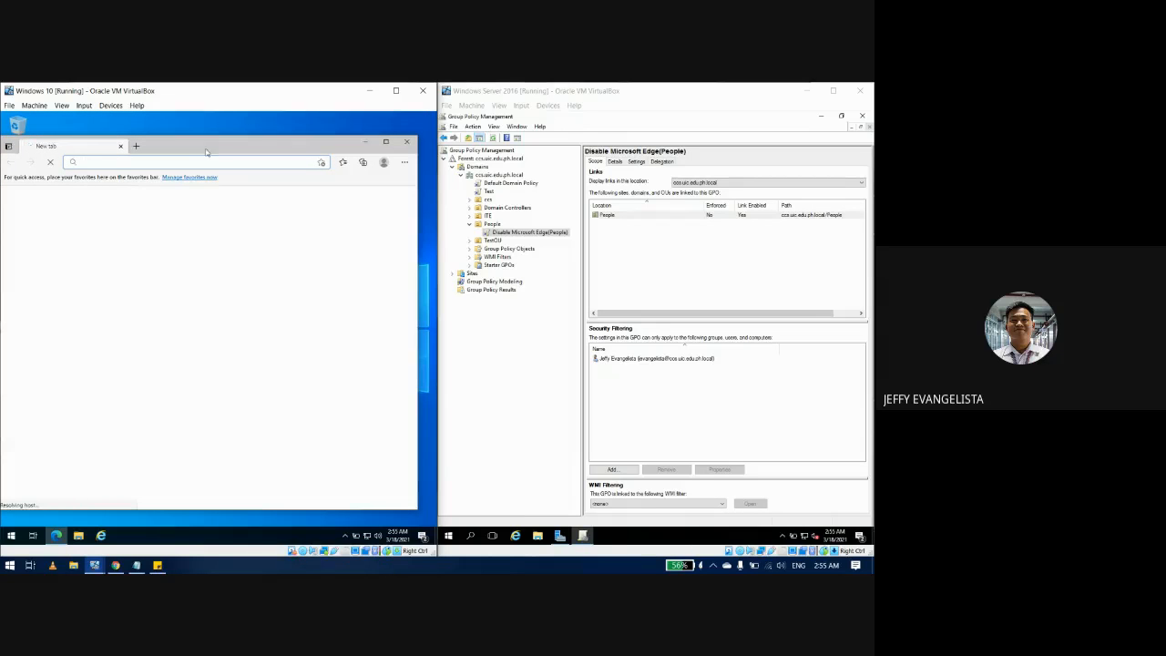
{"action": "mouse_move", "coordinate": [207, 146]}
{"action": "left_mouse_down"}
{"action": "mouse_move", "coordinate": [235, 148]}
{"action": "mouse_move", "coordinate": [214, 148]}
{"action": "left_mouse_up"}
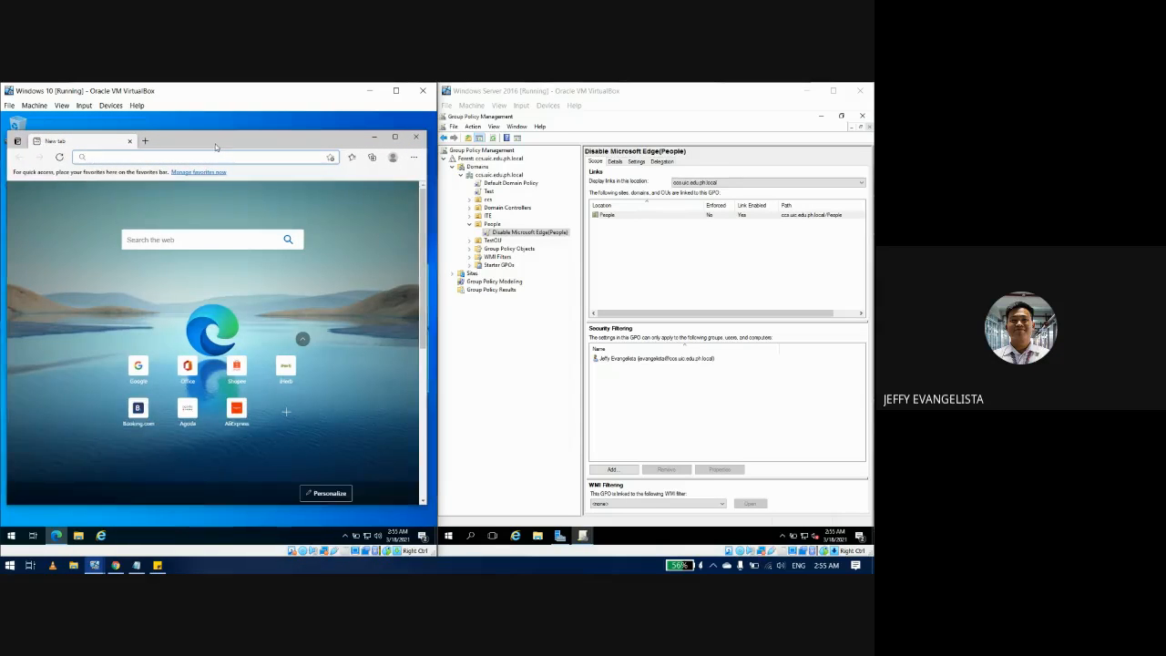
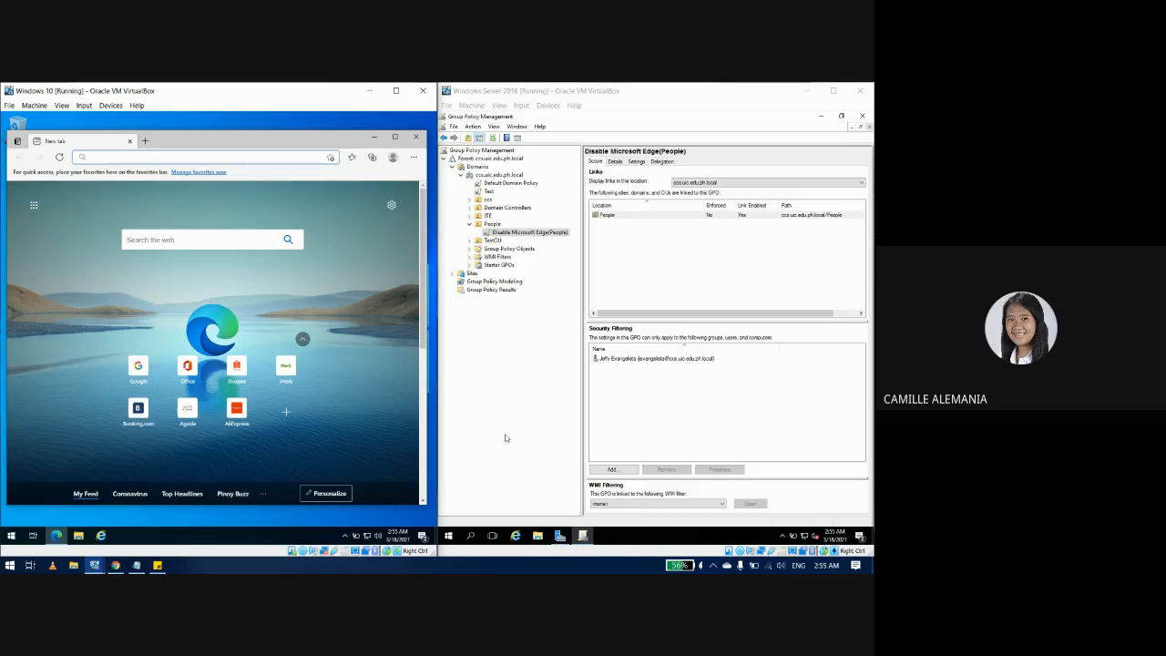
Step: Launch Command Prompt from the Start menu in the Windows 10 VM
{"action": "left_click", "coordinate": [11, 538]}
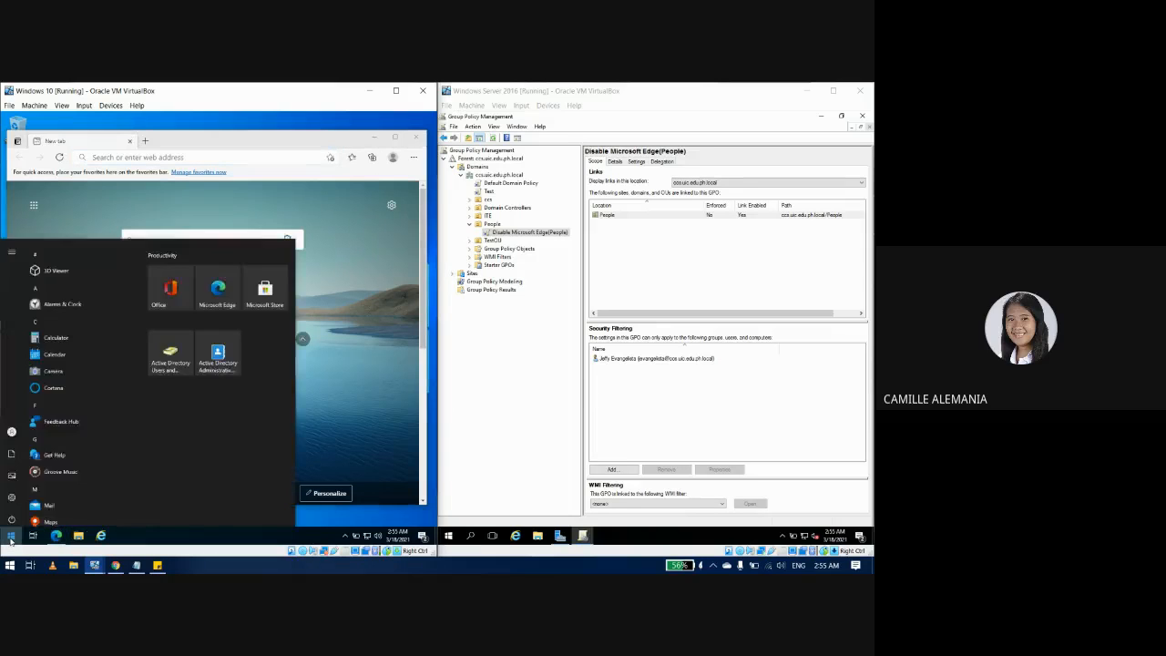
{"action": "left_click", "coordinate": [11, 538]}
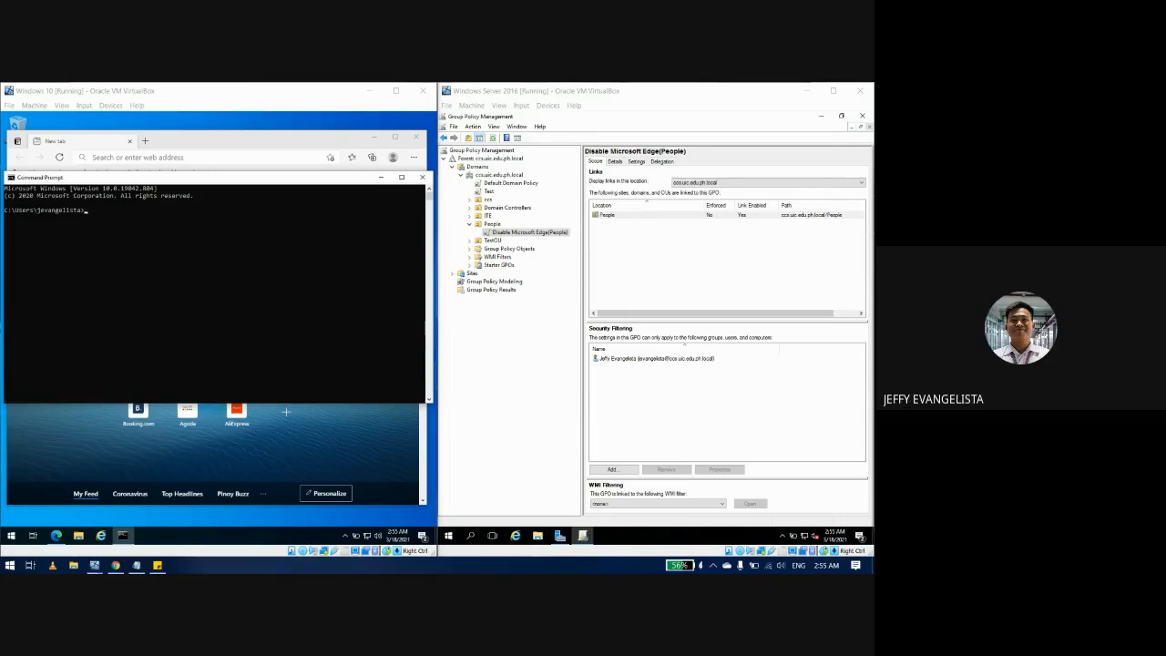
Step: Run gpupdate /force in the Windows 10 Command Prompt
{"action": "left_click", "coordinate": [151, 282]}
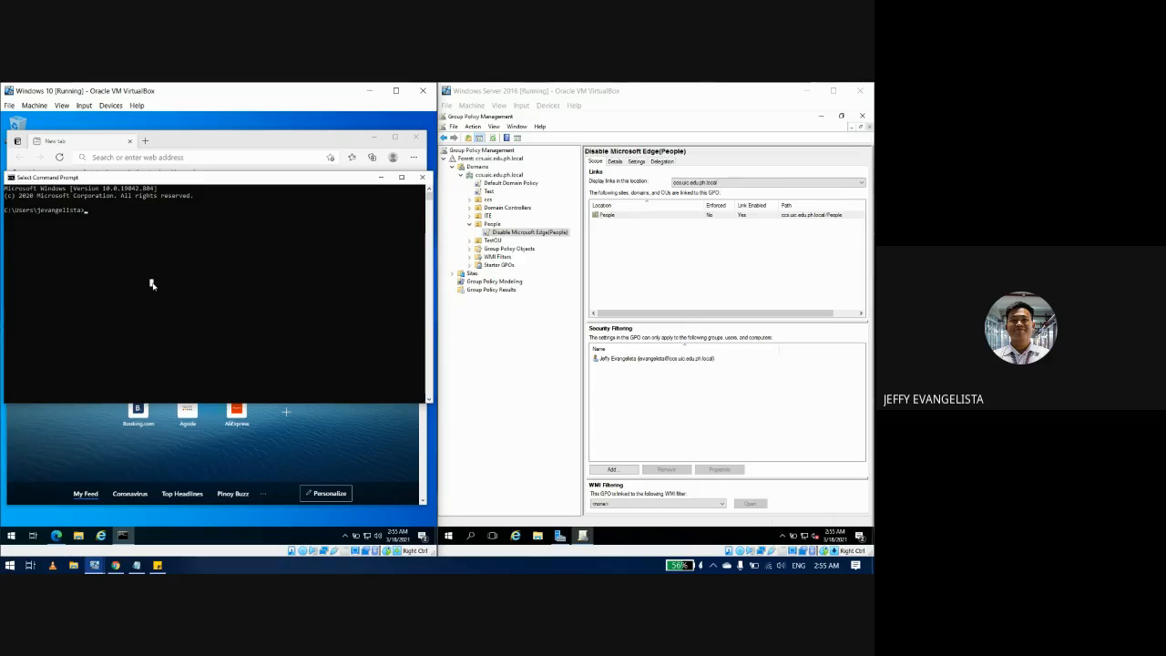
{"action": "type", "text": "gpupdate /force"}
{"action": "key", "text": "Return"}
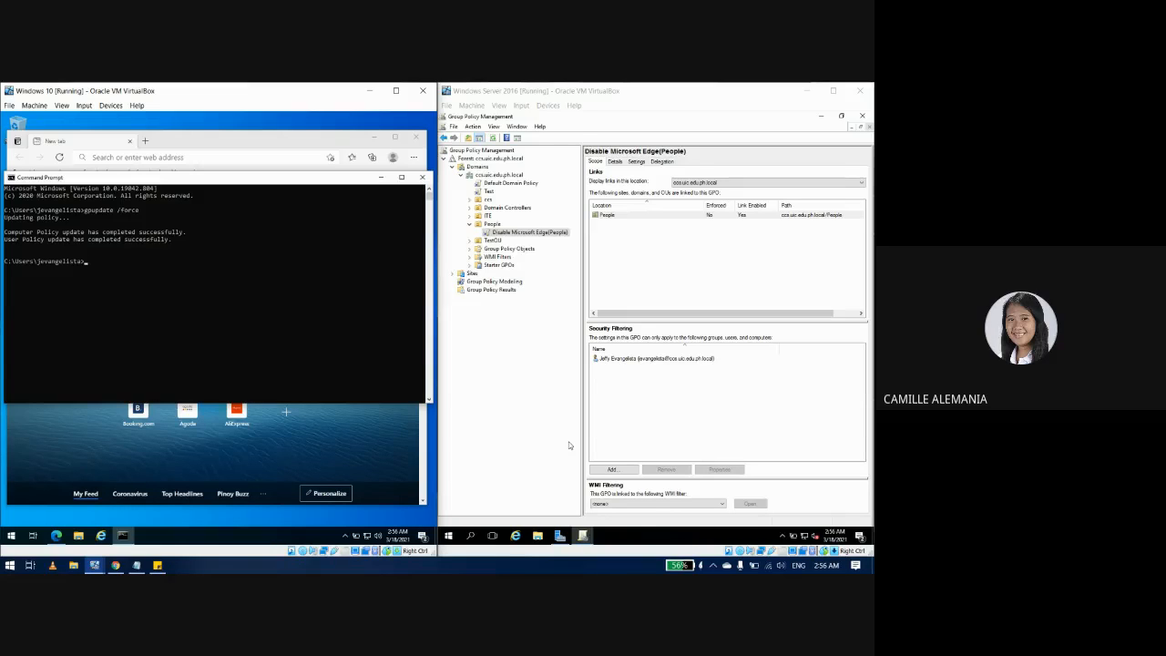
Step: Open and close Edge from the taskbar to test the policy, then switch to the Windows Server VM
{"action": "left_click", "coordinate": [190, 507]}
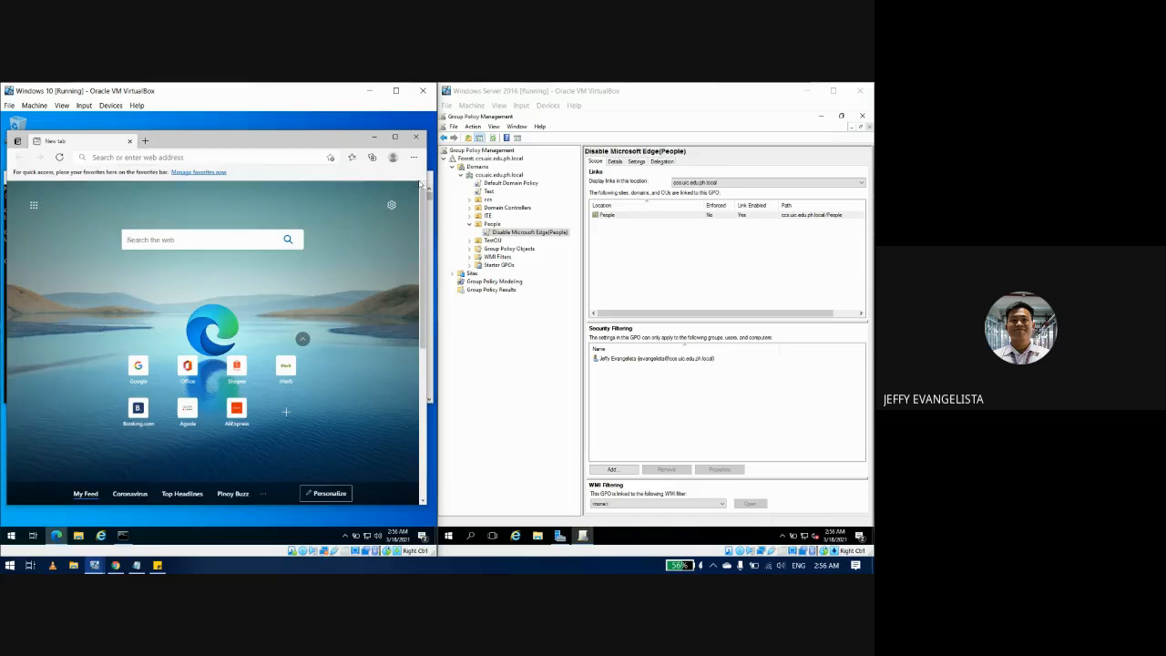
{"action": "left_click", "coordinate": [416, 136]}
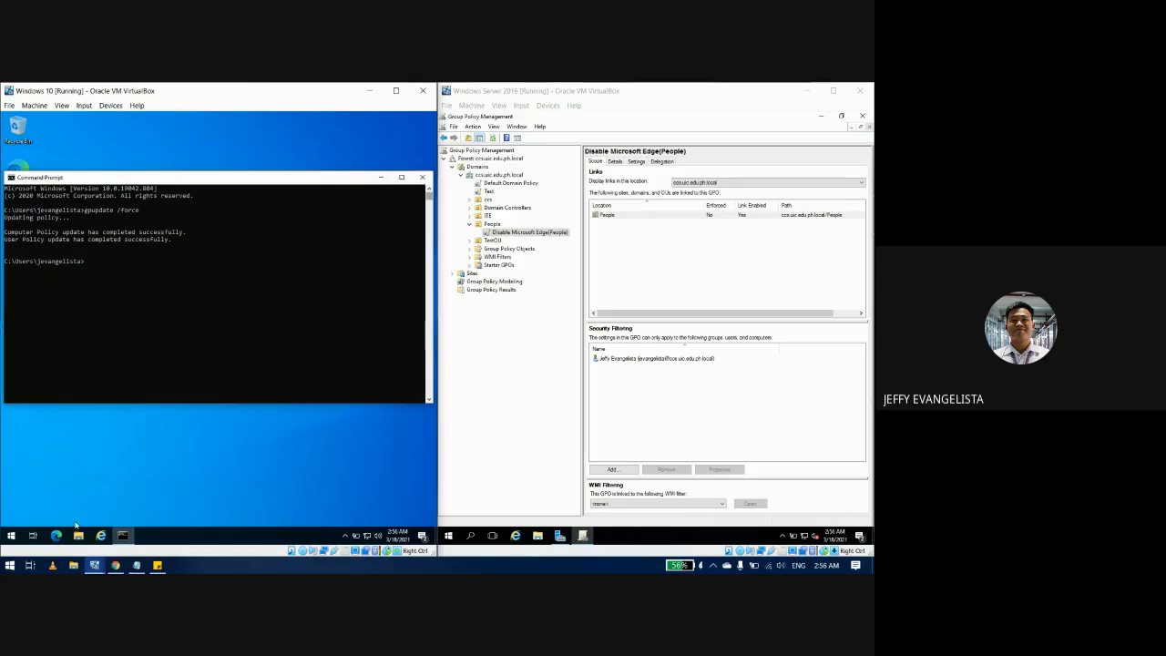
{"action": "left_click", "coordinate": [55, 533]}
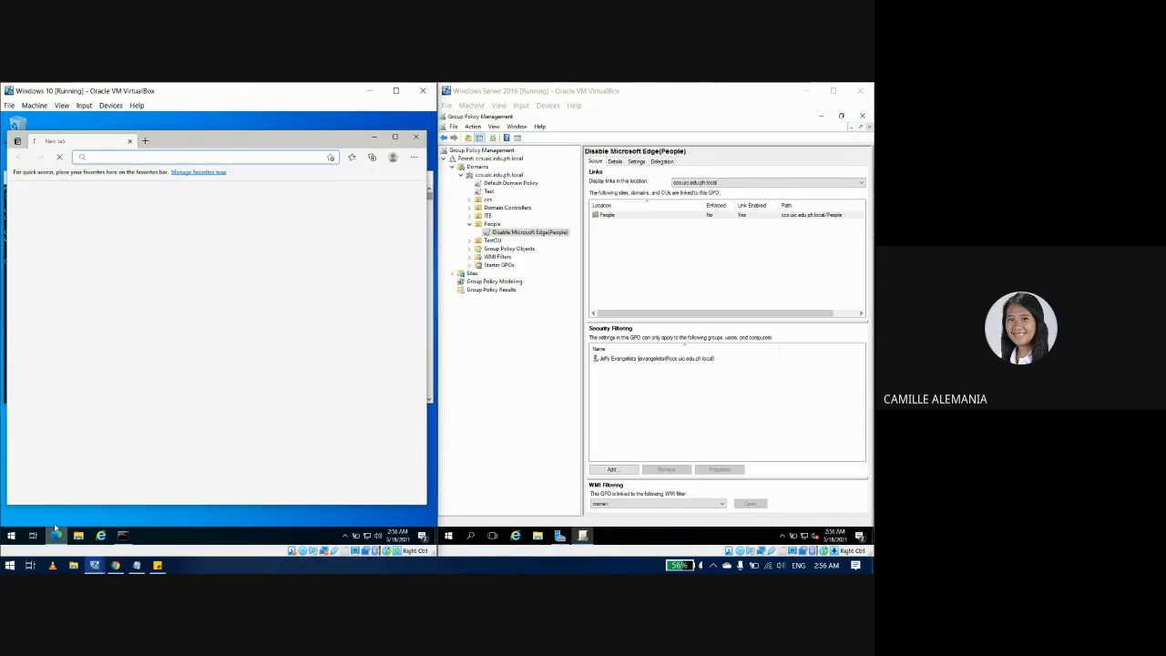
{"action": "left_click", "coordinate": [416, 136]}
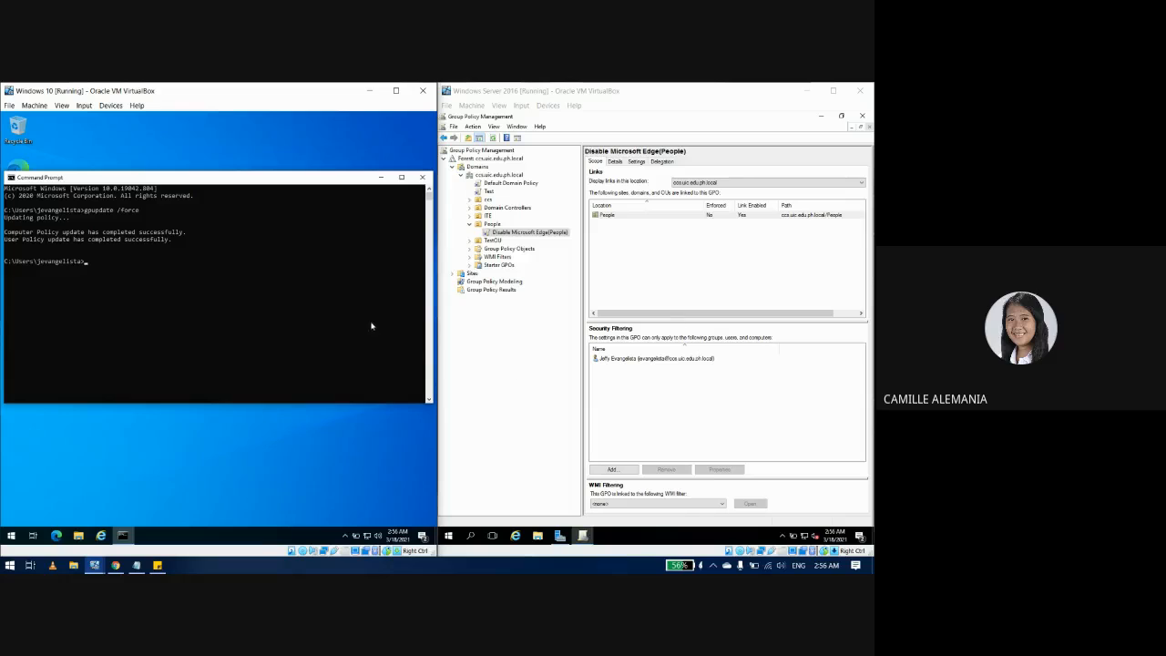
{"action": "left_click", "coordinate": [566, 338]}
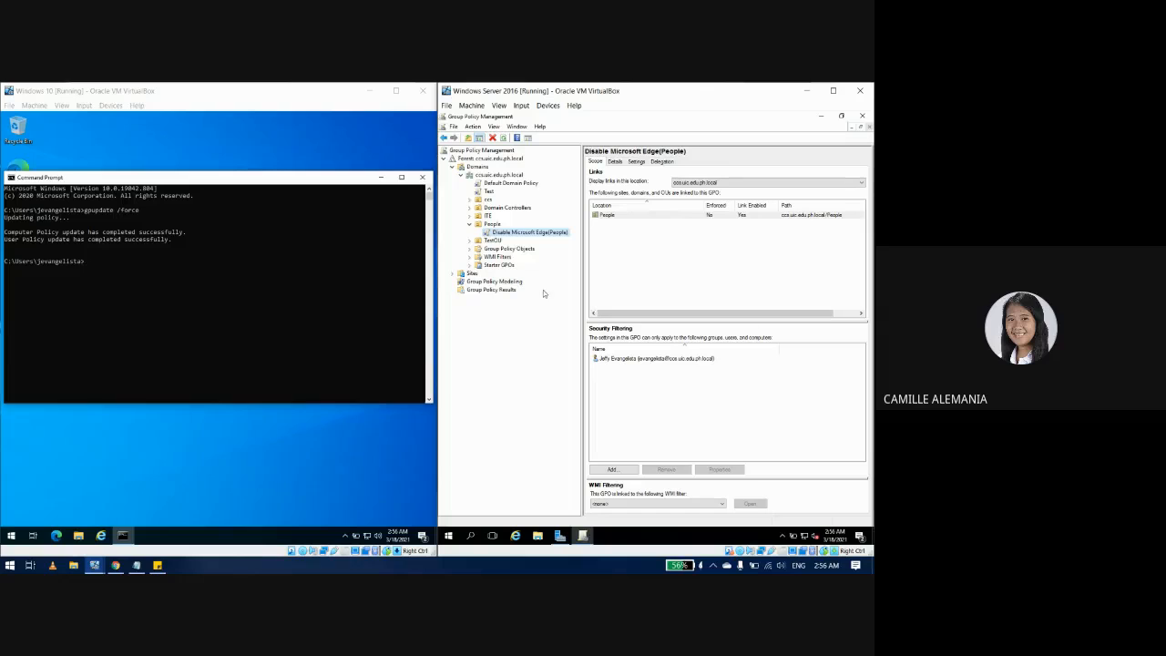
Step: On the Edge GPO's Delegation tab, add Authenticated Users (found via 'Authe') with Read permission
{"action": "left_click", "coordinate": [661, 162]}
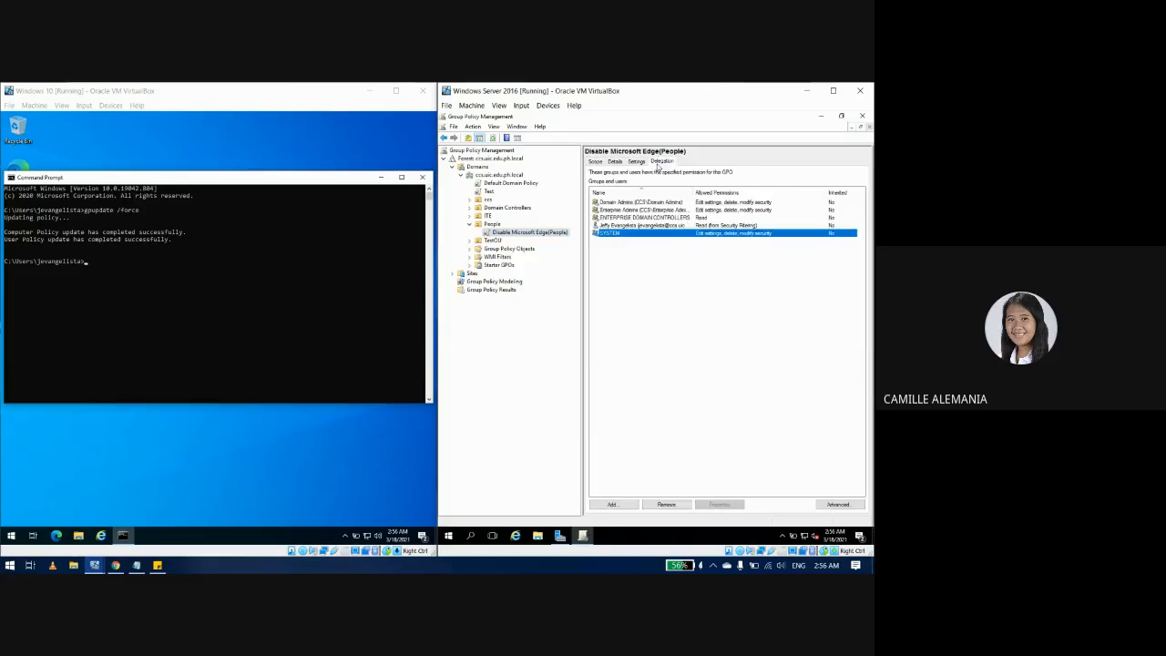
{"action": "left_click", "coordinate": [632, 505]}
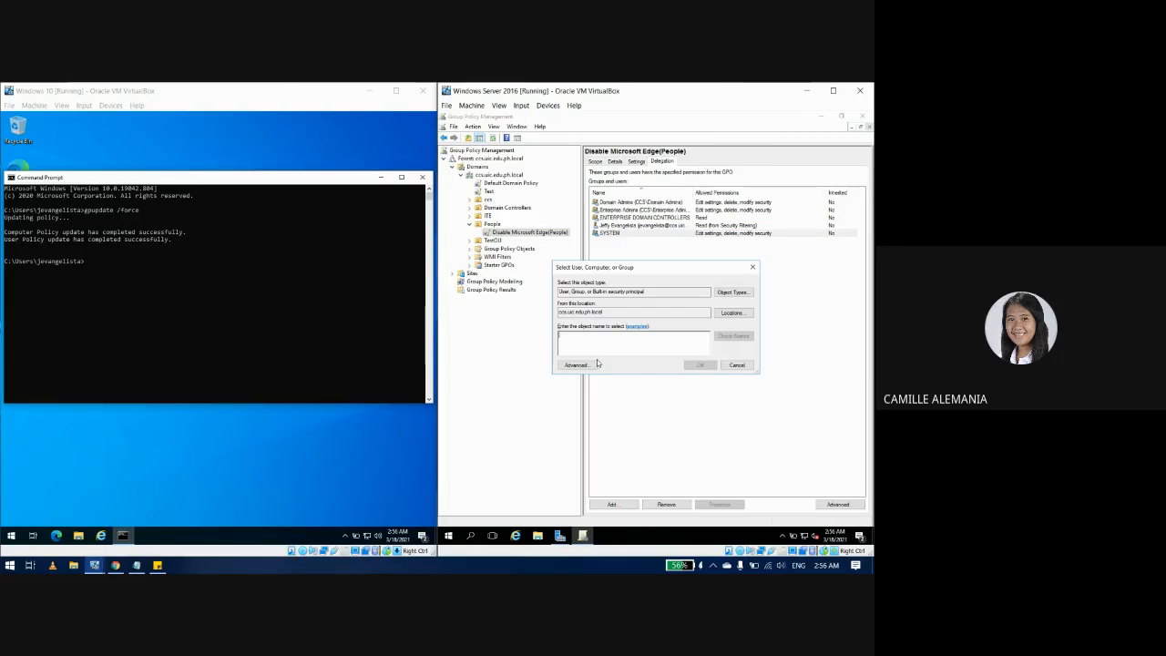
{"action": "type", "text": "Au"}
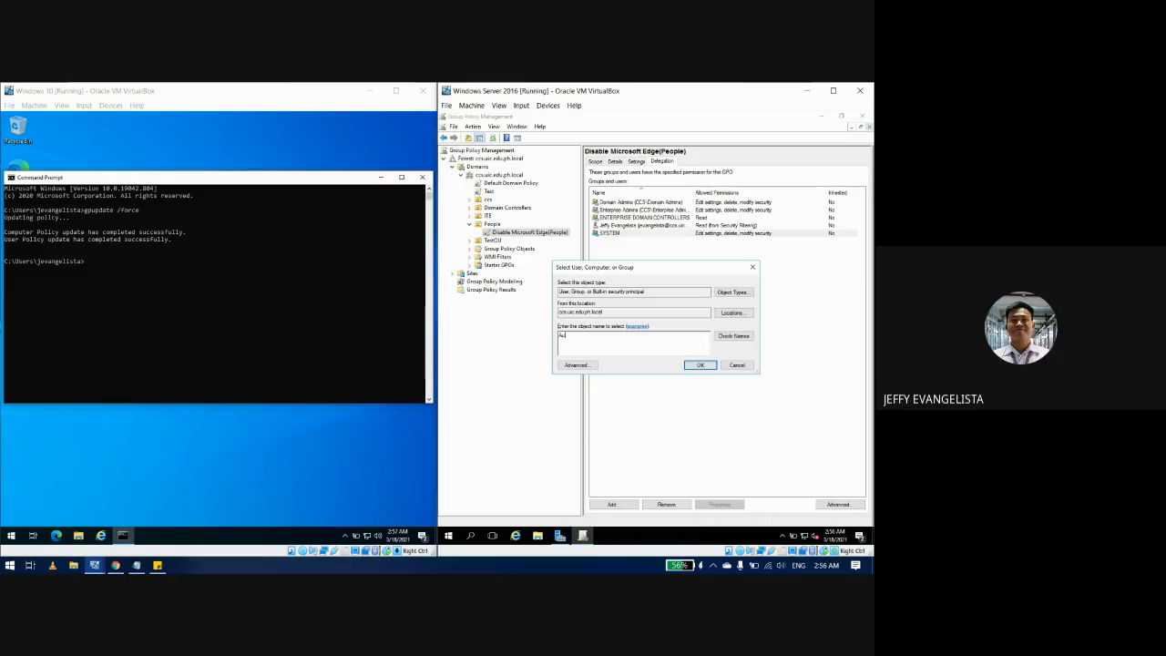
{"action": "type", "text": "the"}
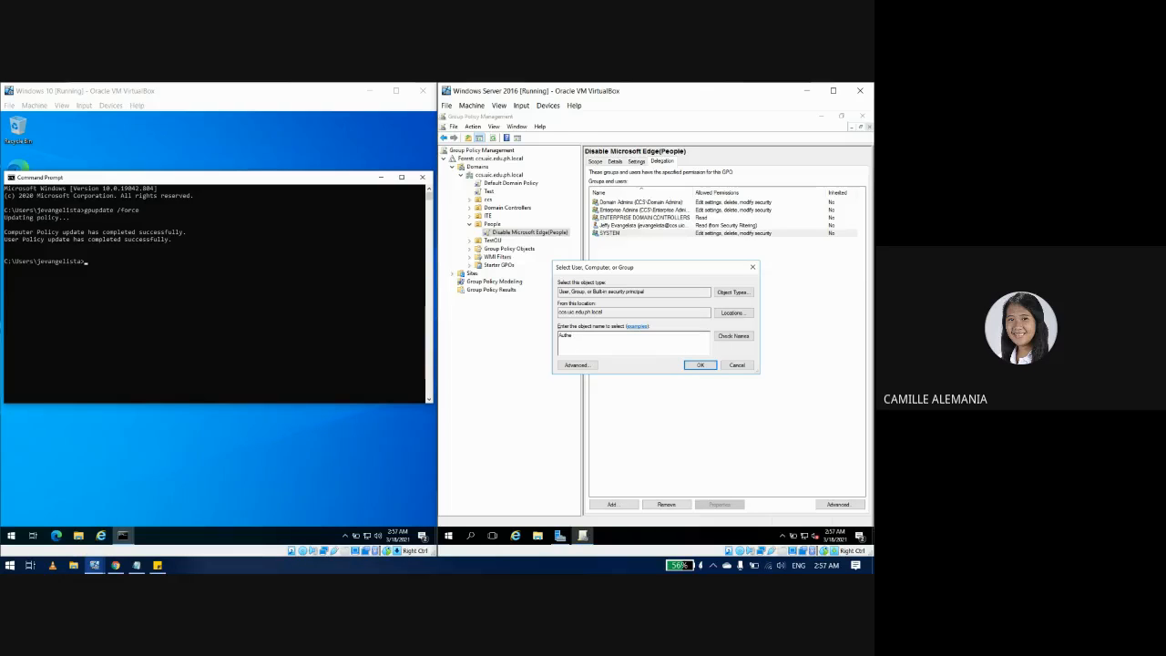
{"action": "key", "text": "Return"}
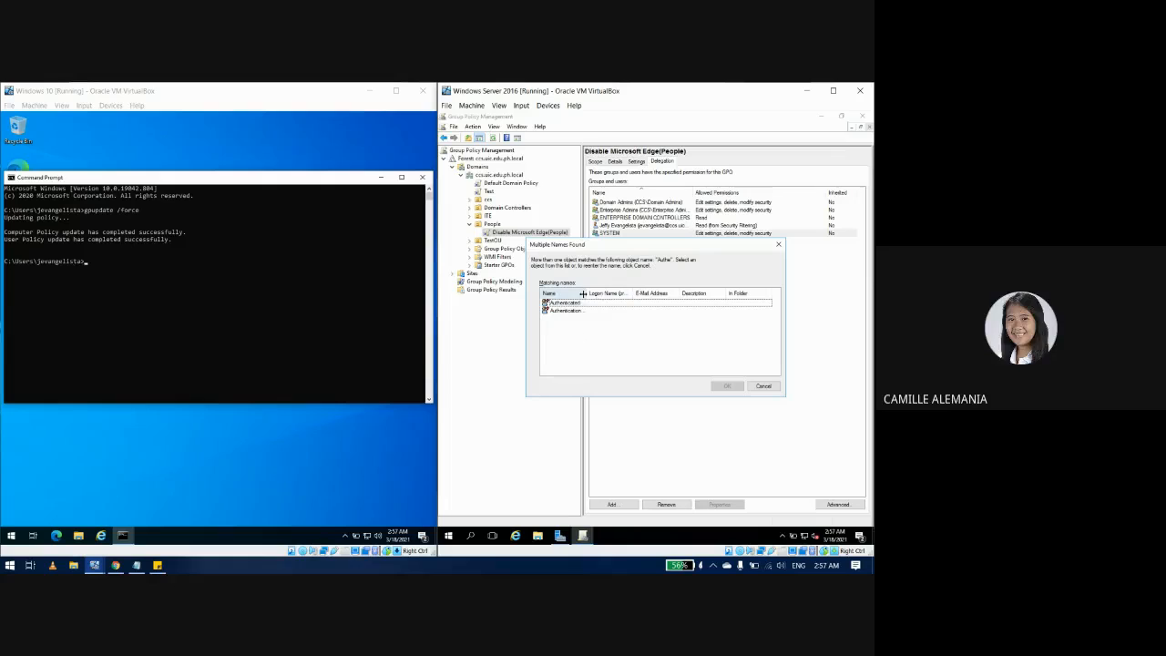
{"action": "double_click", "coordinate": [587, 292]}
{"action": "left_click", "coordinate": [576, 302]}
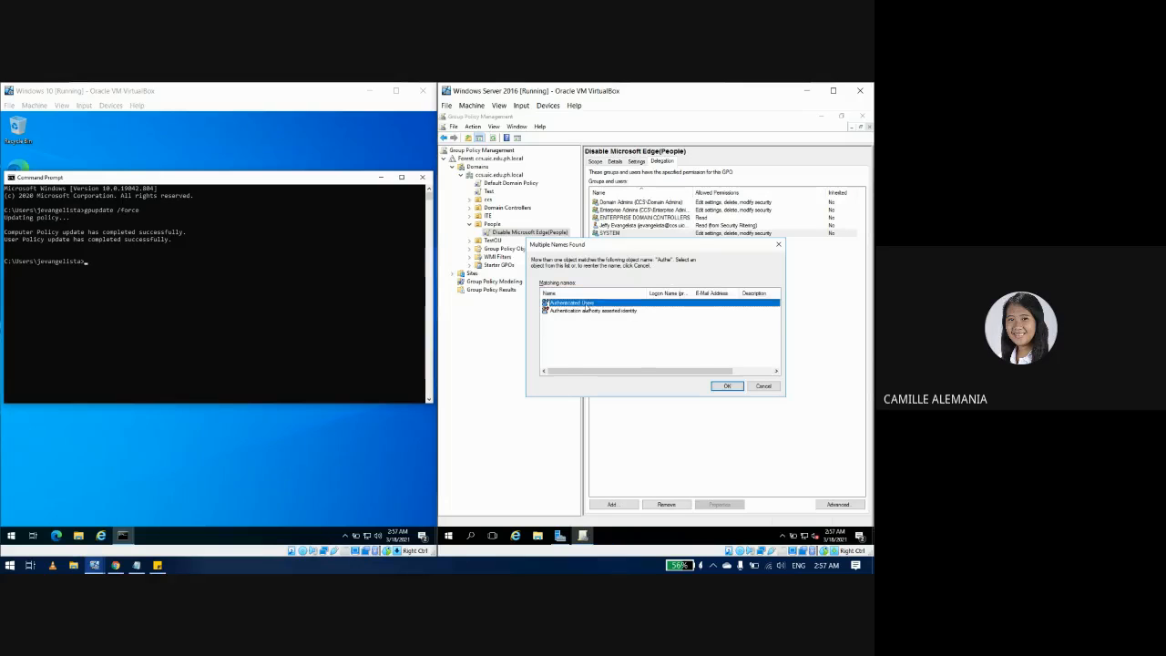
{"action": "left_click", "coordinate": [727, 386]}
{"action": "left_click", "coordinate": [514, 183]}
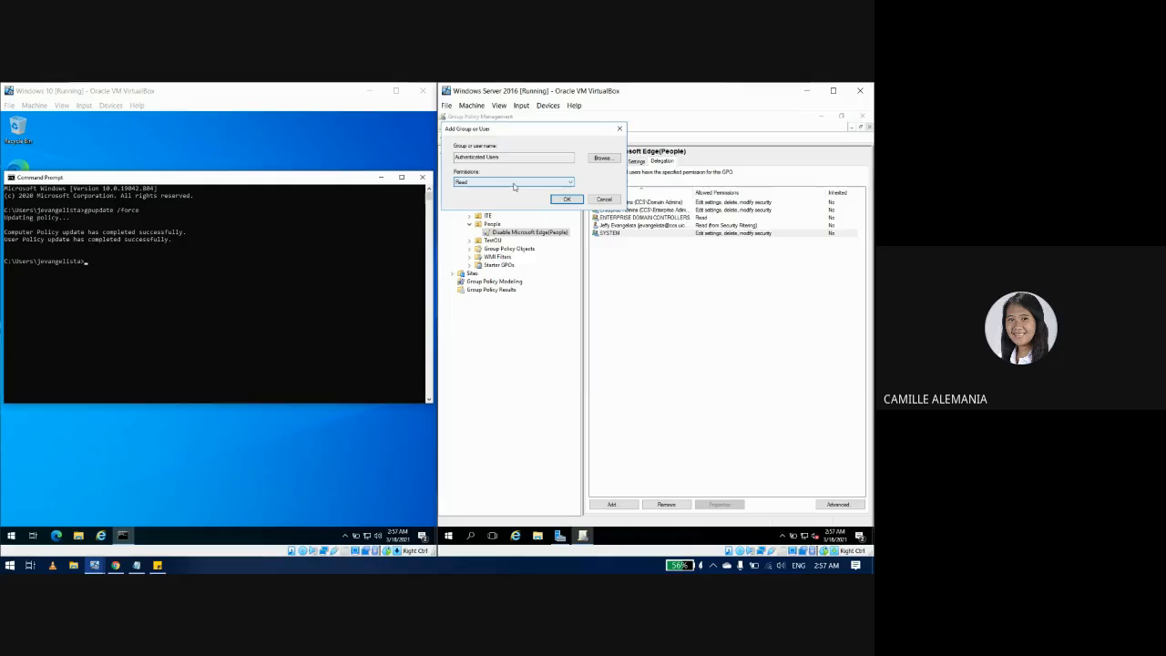
{"action": "left_click", "coordinate": [567, 199]}
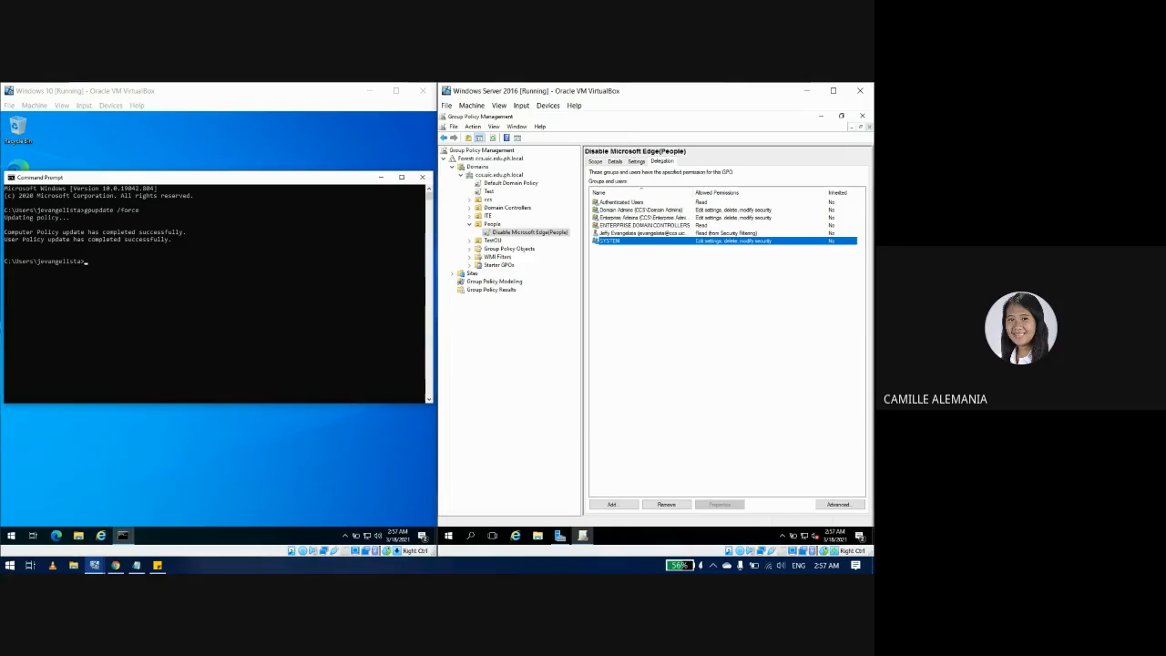
Step: Change SYSTEM's permission to Edit settings, then to Edit settings, delete, modify security
{"action": "right_click", "coordinate": [613, 242]}
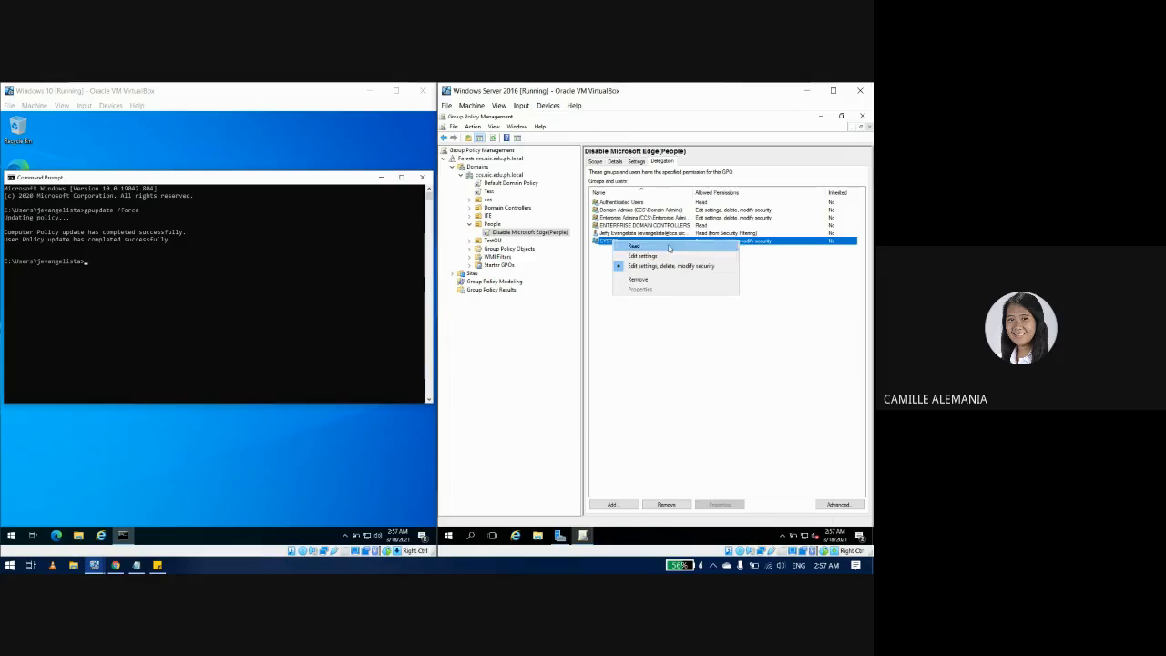
{"action": "left_click", "coordinate": [643, 256]}
{"action": "left_click", "coordinate": [689, 344]}
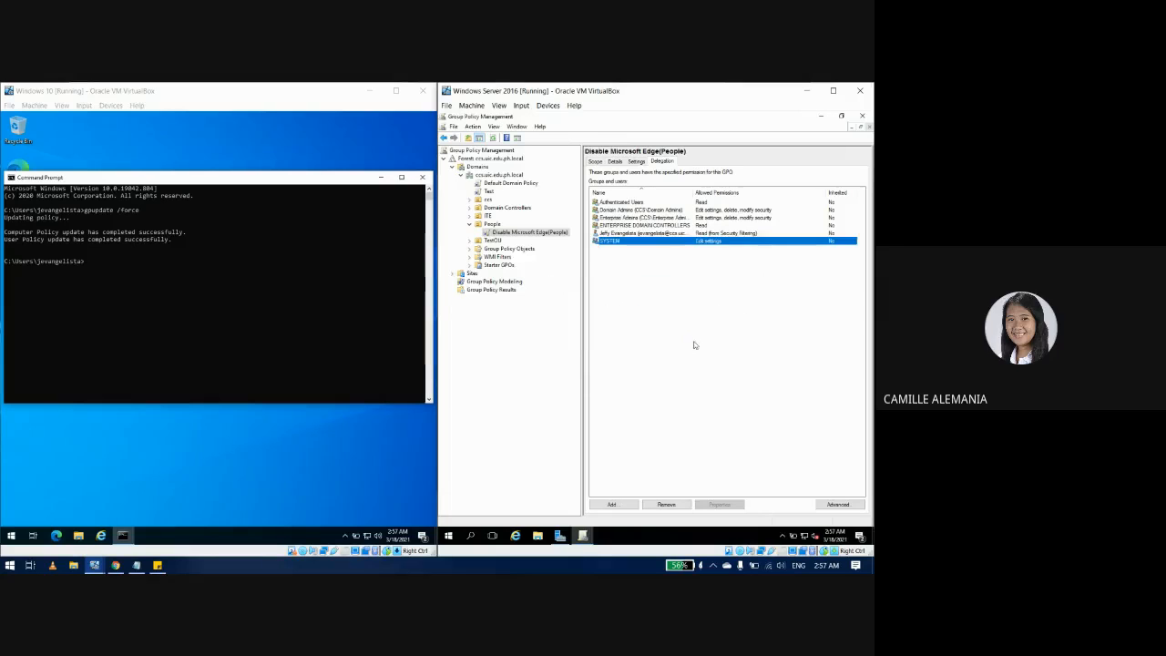
{"action": "right_click", "coordinate": [618, 242]}
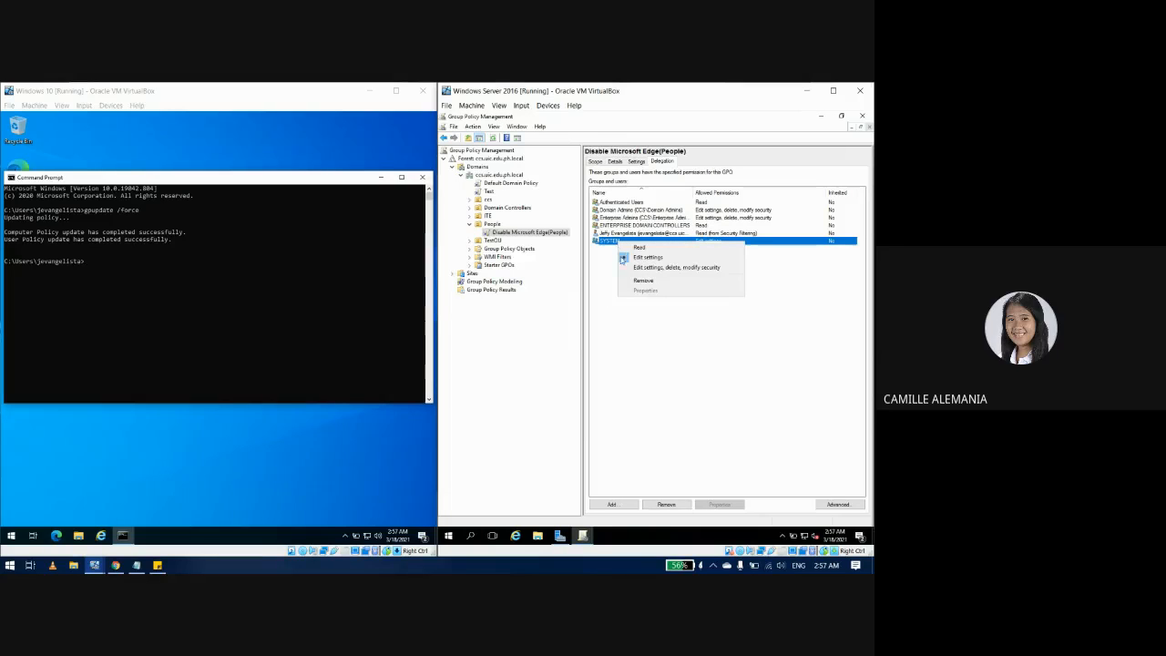
{"action": "left_click", "coordinate": [632, 266]}
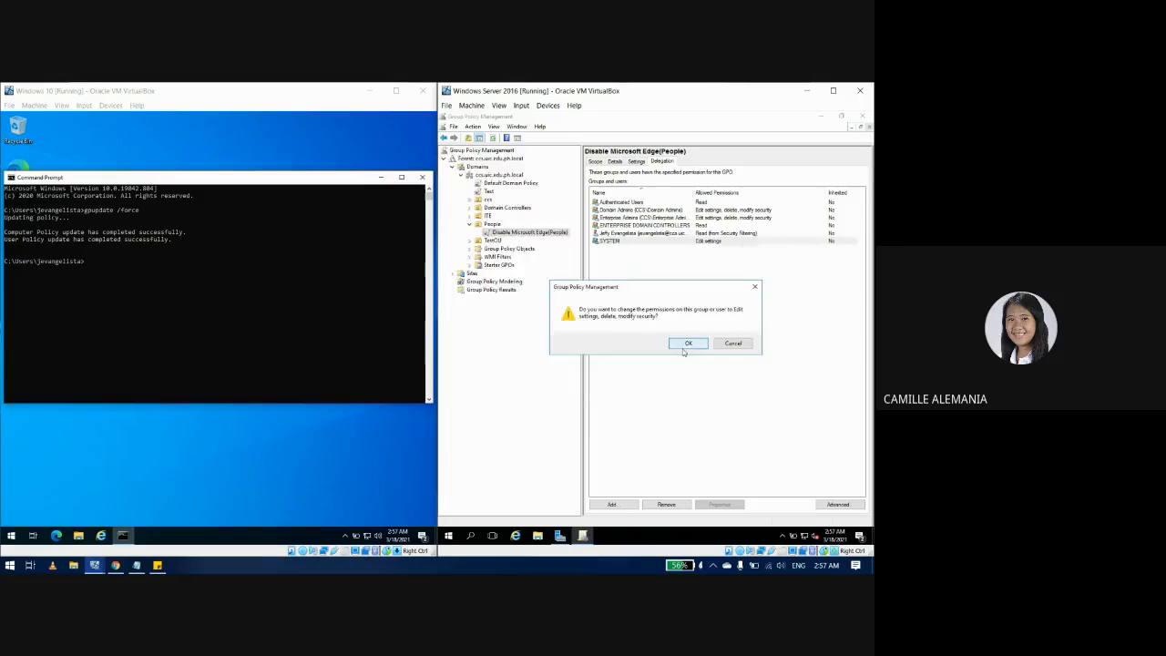
{"action": "left_click", "coordinate": [685, 343]}
Step: Change Authenticated Users to Edit settings, then to Edit settings, delete, modify security
{"action": "left_click", "coordinate": [631, 234]}
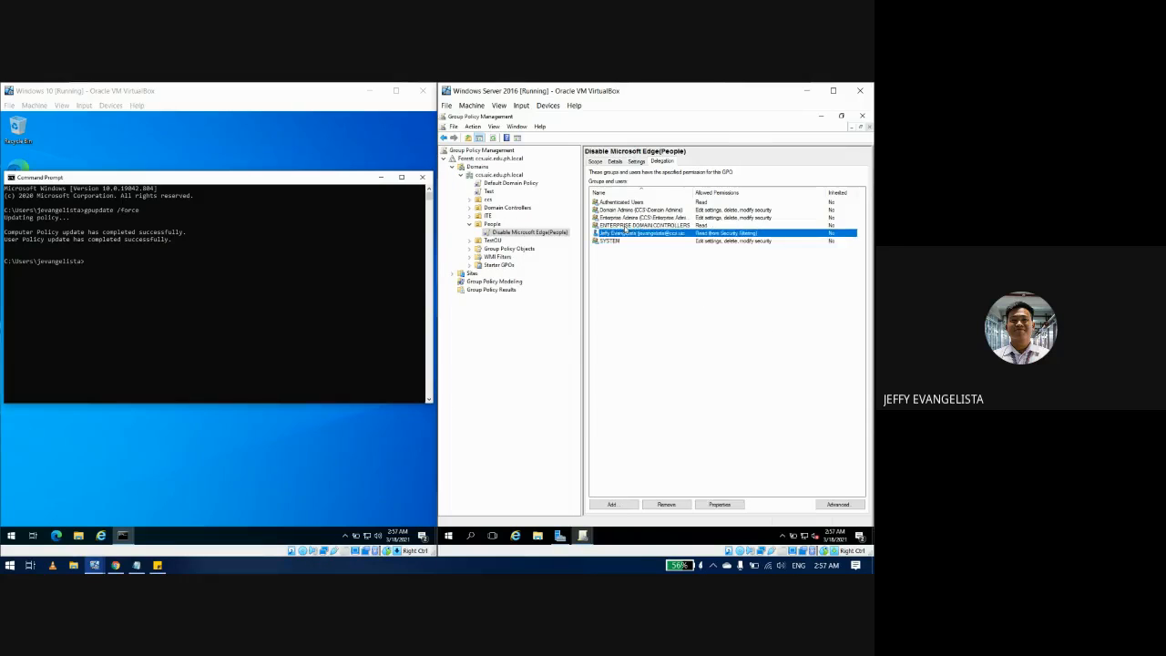
{"action": "right_click", "coordinate": [622, 204]}
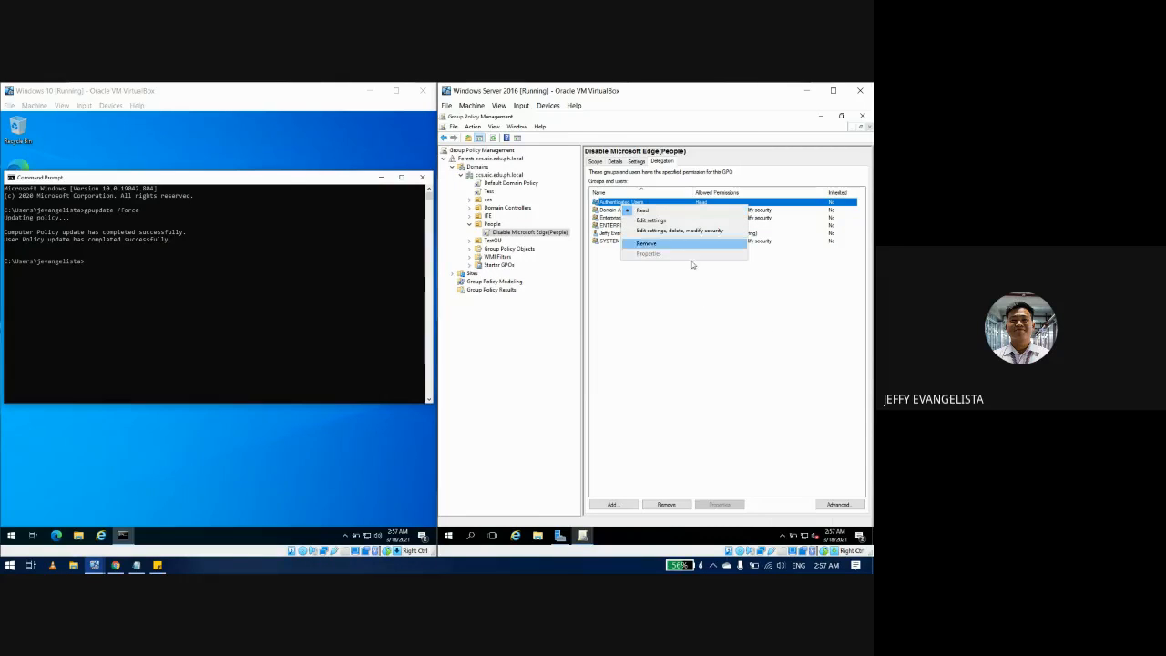
{"action": "left_click", "coordinate": [662, 221]}
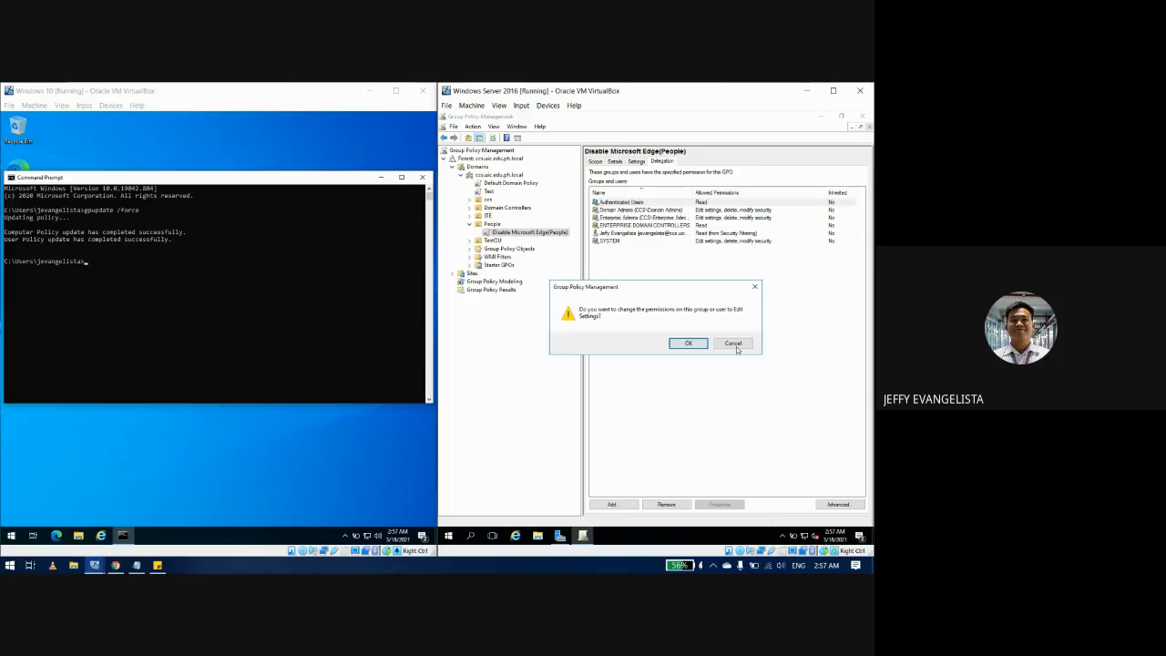
{"action": "left_click", "coordinate": [689, 342]}
{"action": "right_click", "coordinate": [643, 202]}
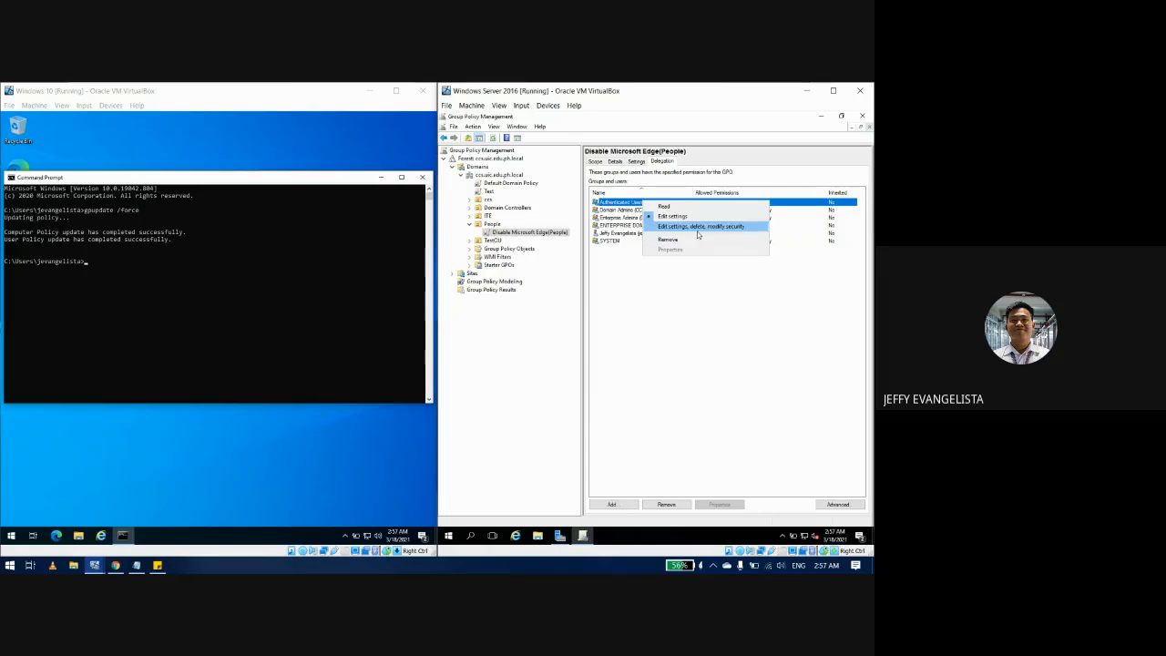
{"action": "left_click", "coordinate": [700, 229]}
{"action": "left_click", "coordinate": [702, 344]}
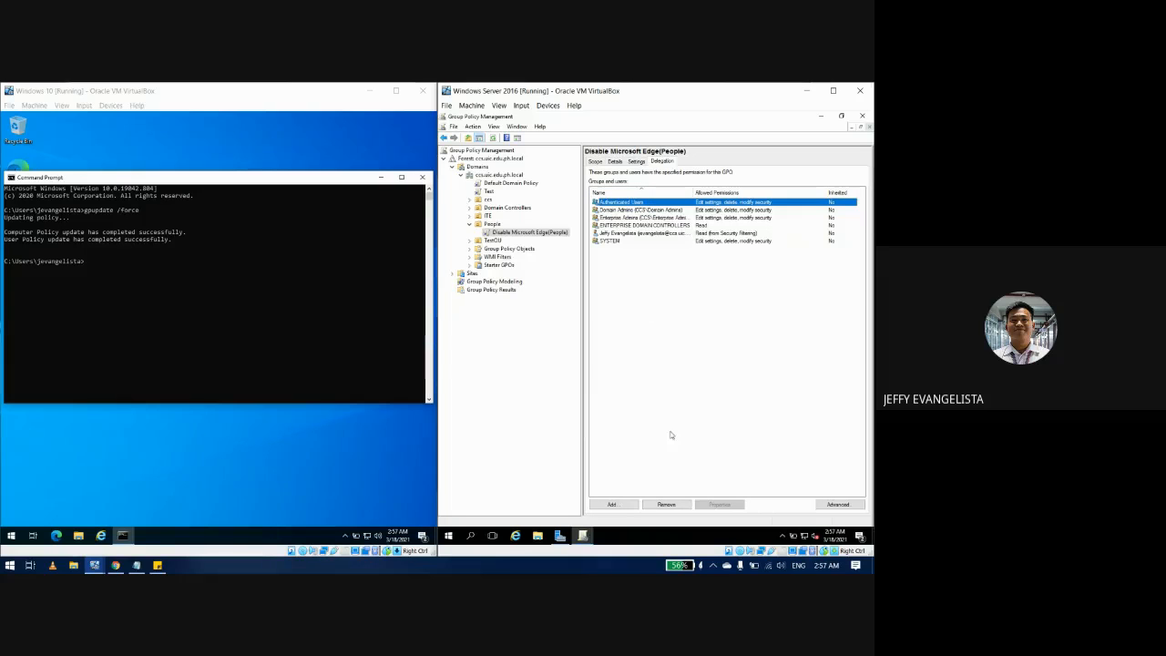
Step: Remove Authenticated Users from the delegation list, confirming both prompts
{"action": "left_click", "coordinate": [676, 505]}
{"action": "left_click", "coordinate": [669, 343]}
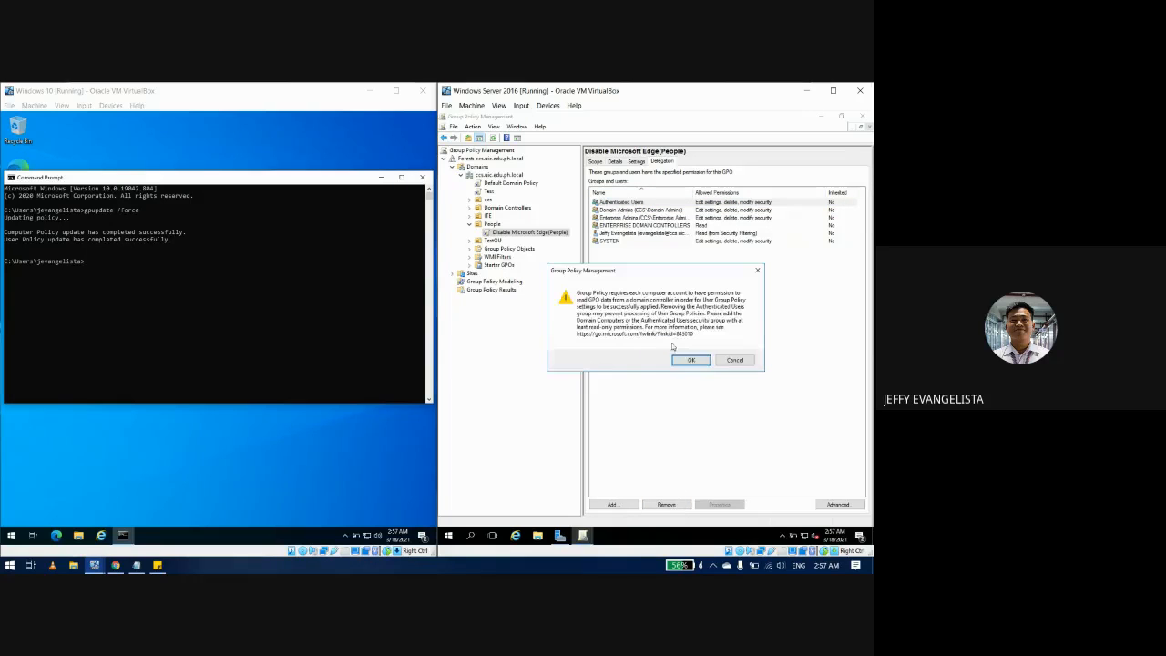
{"action": "left_click", "coordinate": [688, 364]}
{"action": "left_click", "coordinate": [652, 284]}
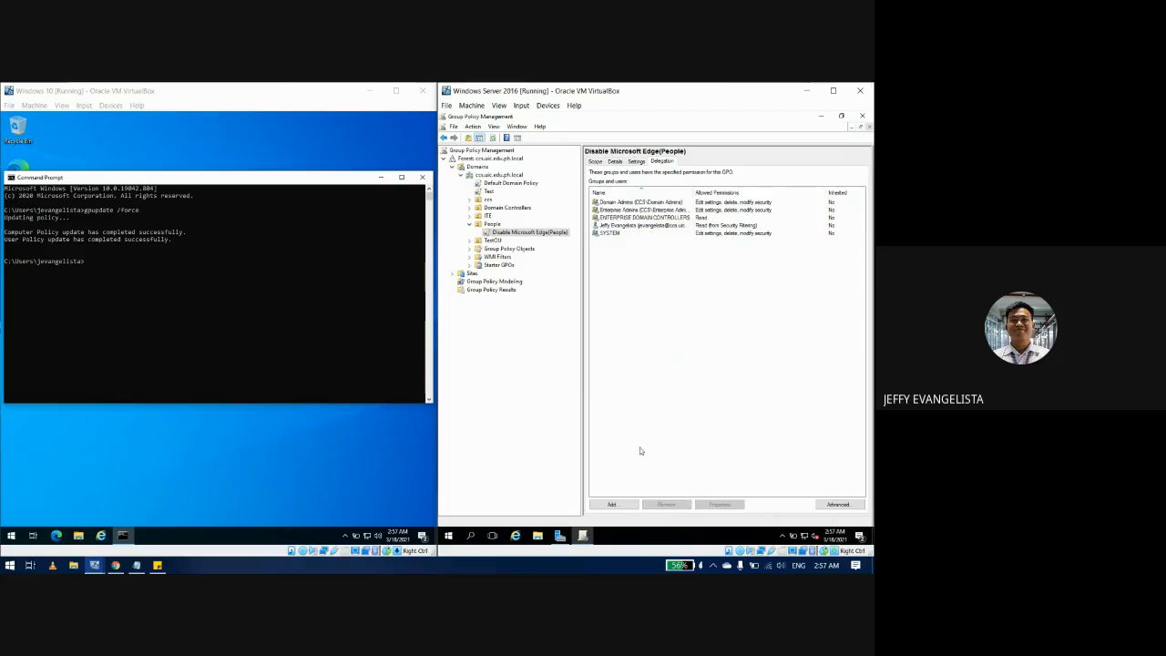
Step: Add Authenticated Users (searched as 'auth') back to the delegation with Read permission
{"action": "left_click", "coordinate": [613, 504]}
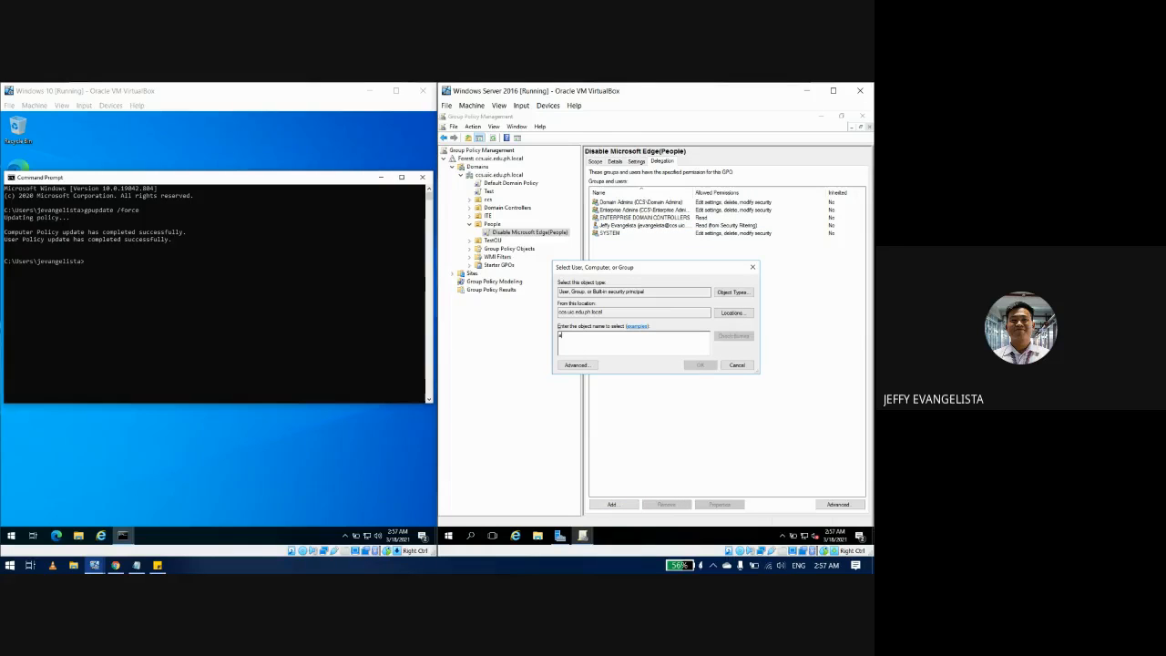
{"action": "type", "text": "auth"}
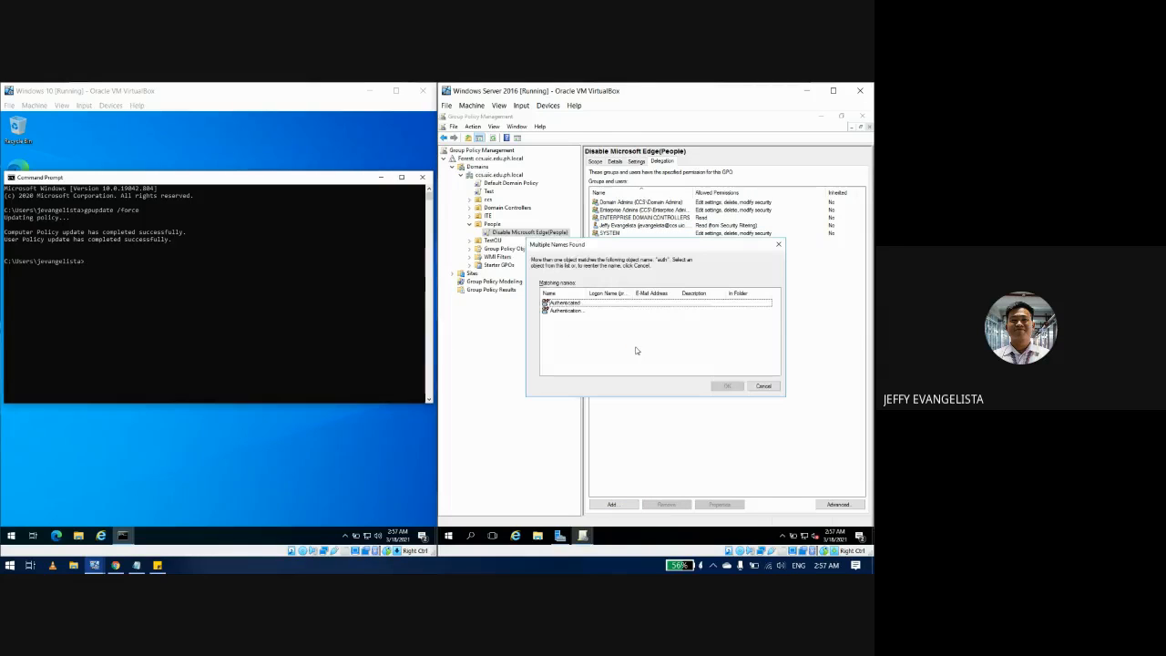
{"action": "left_click", "coordinate": [583, 304]}
{"action": "left_click", "coordinate": [727, 385]}
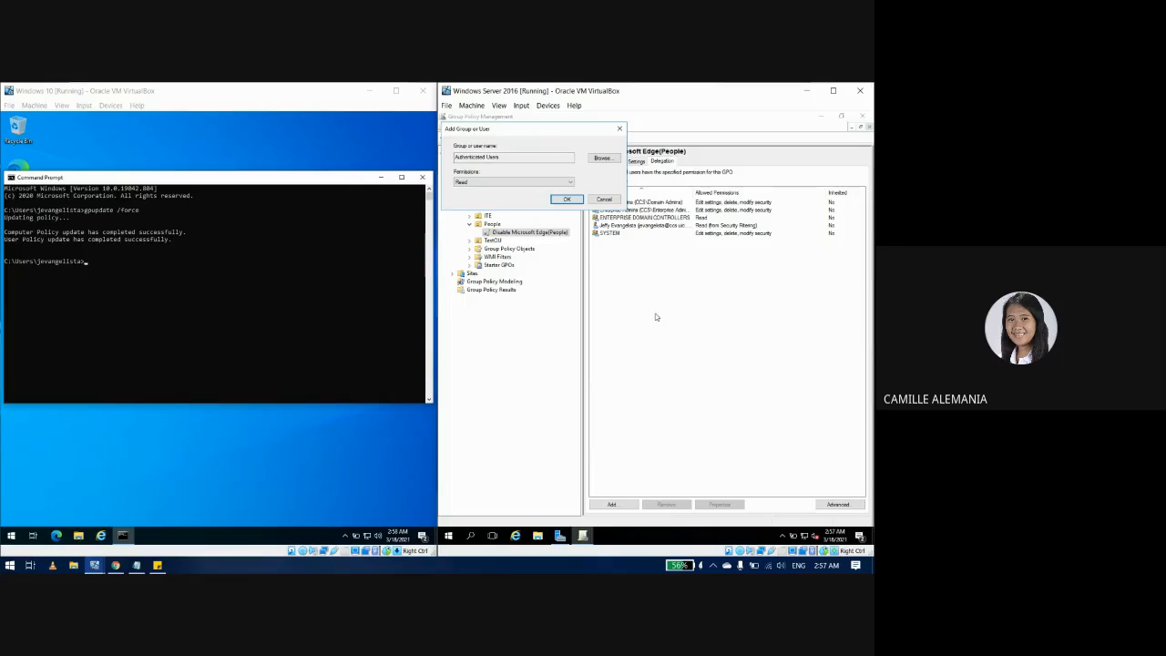
{"action": "left_click", "coordinate": [564, 199]}
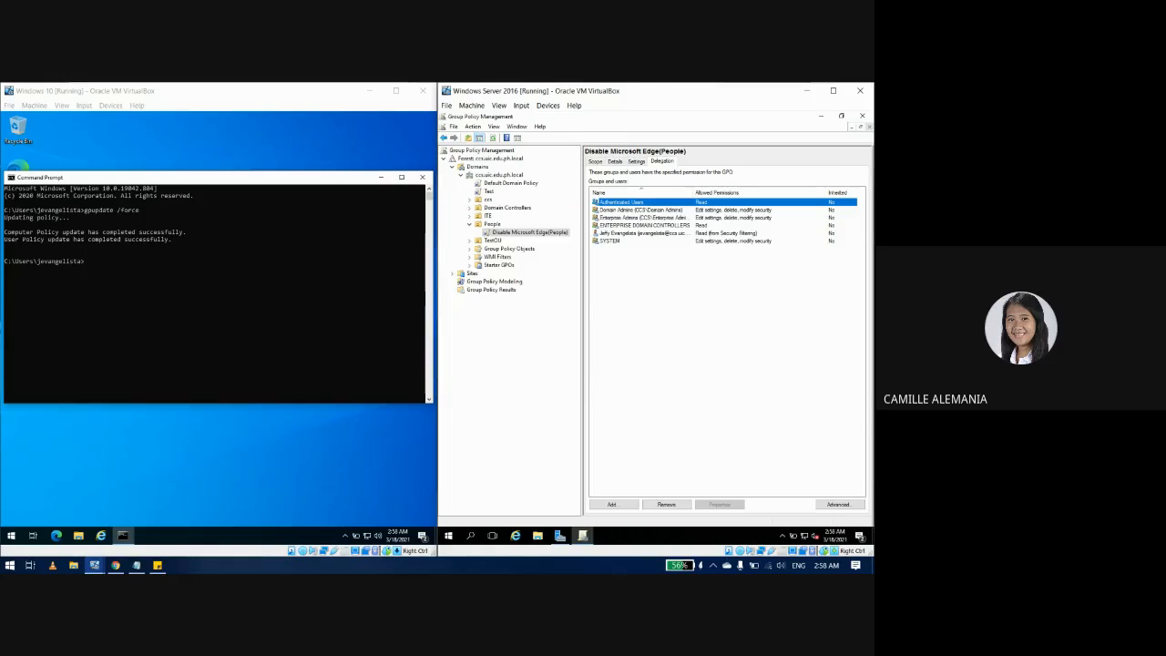
{"action": "left_click", "coordinate": [214, 356]}
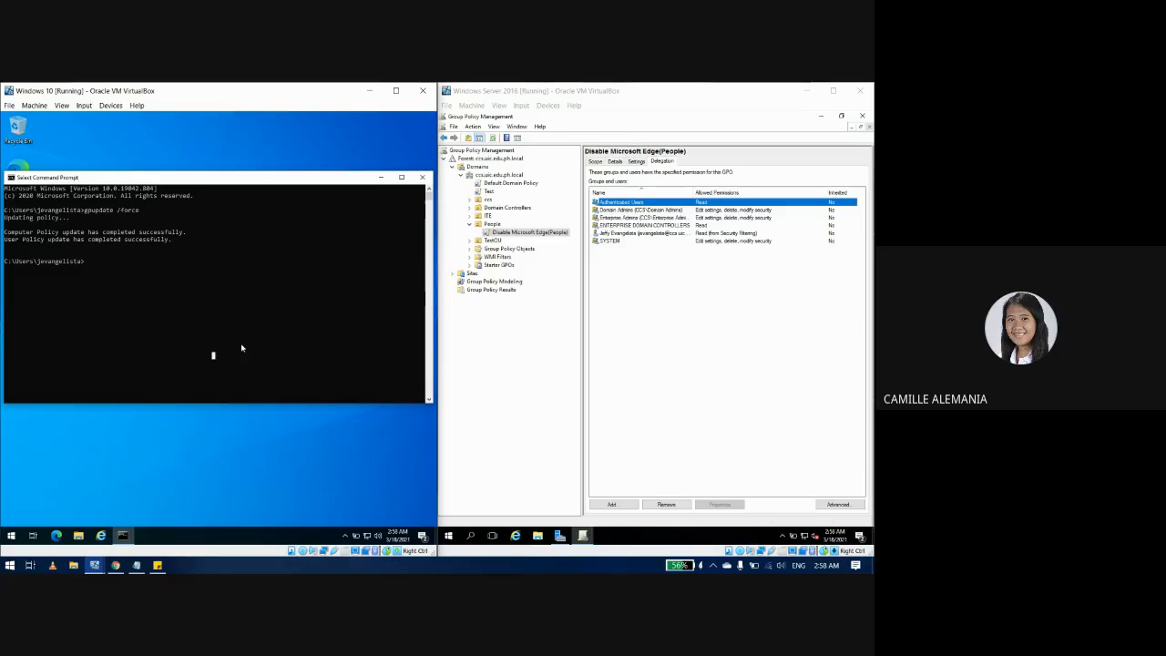
Step: Rerun gpupdate /force on Windows 10, then launch Edge from the desktop to confirm it is blocked
{"action": "key", "text": "Up"}
{"action": "key", "text": "Return"}
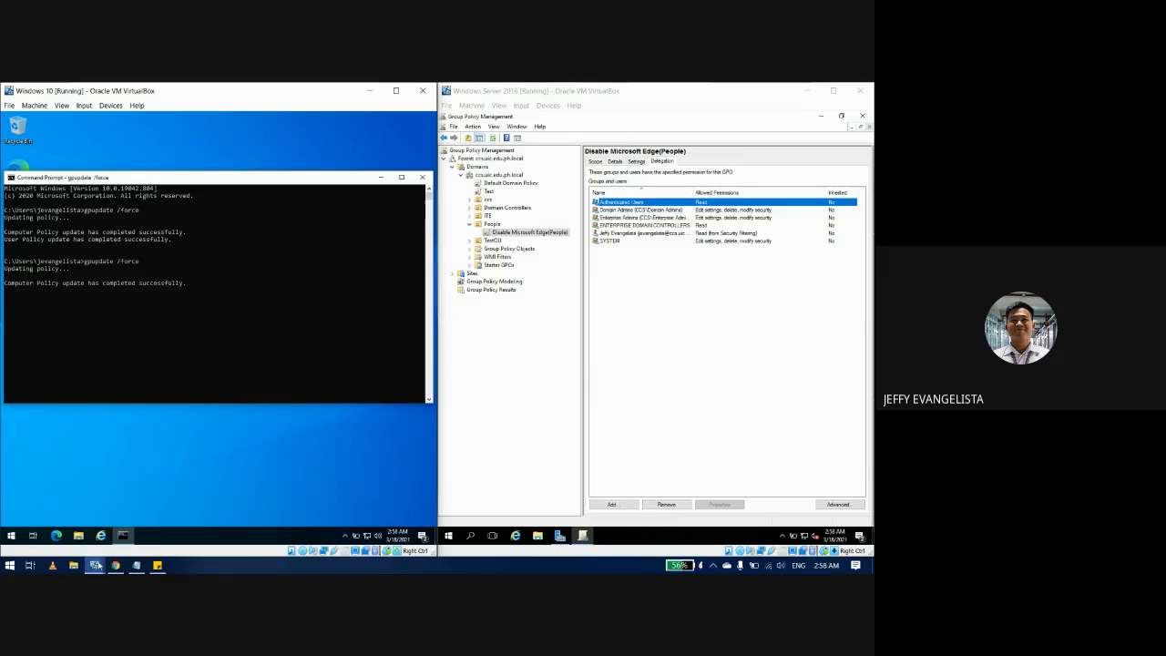
{"action": "mouse_move", "coordinate": [97, 566]}
{"action": "left_click", "coordinate": [151, 345]}
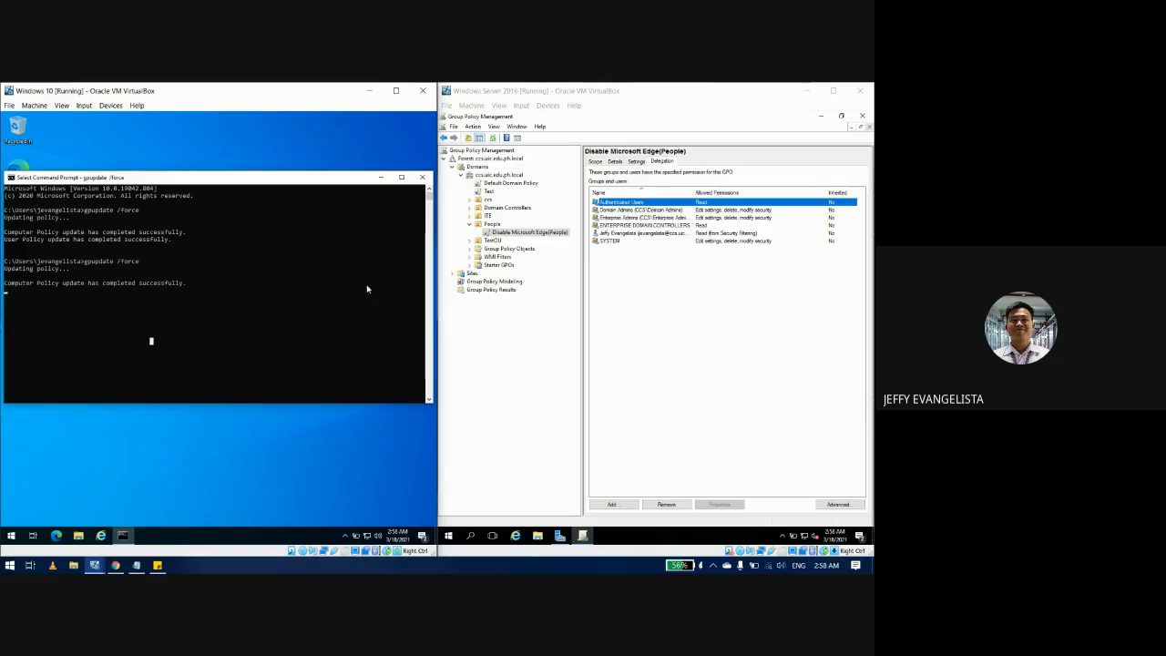
{"action": "left_click", "coordinate": [380, 177]}
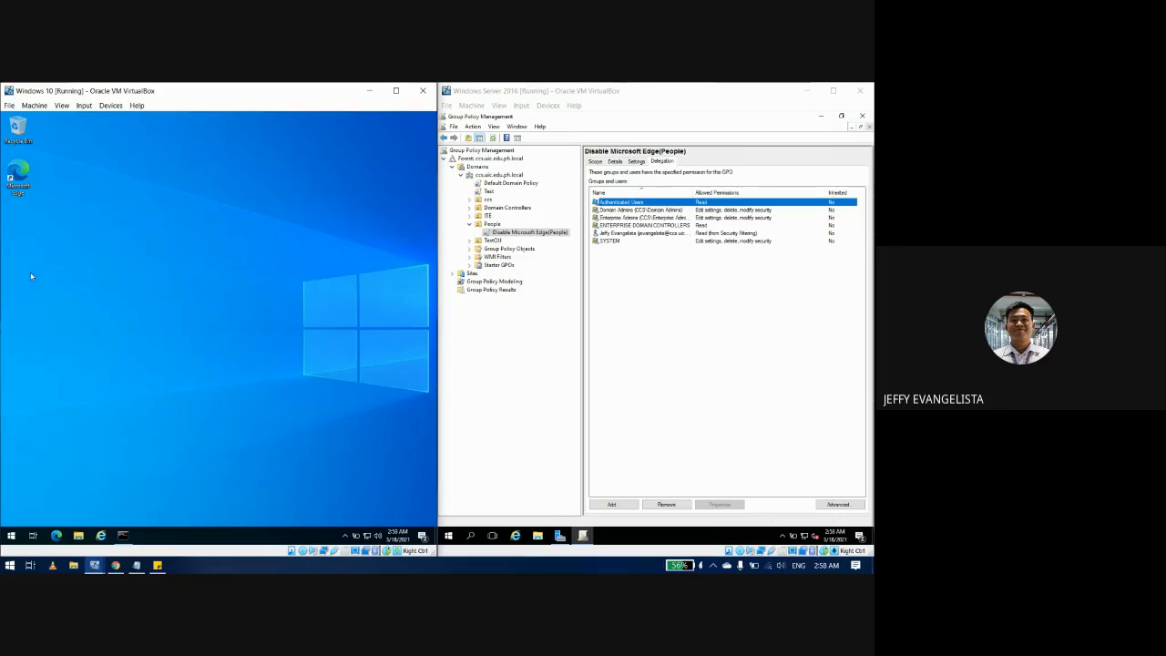
{"action": "double_click", "coordinate": [20, 178]}
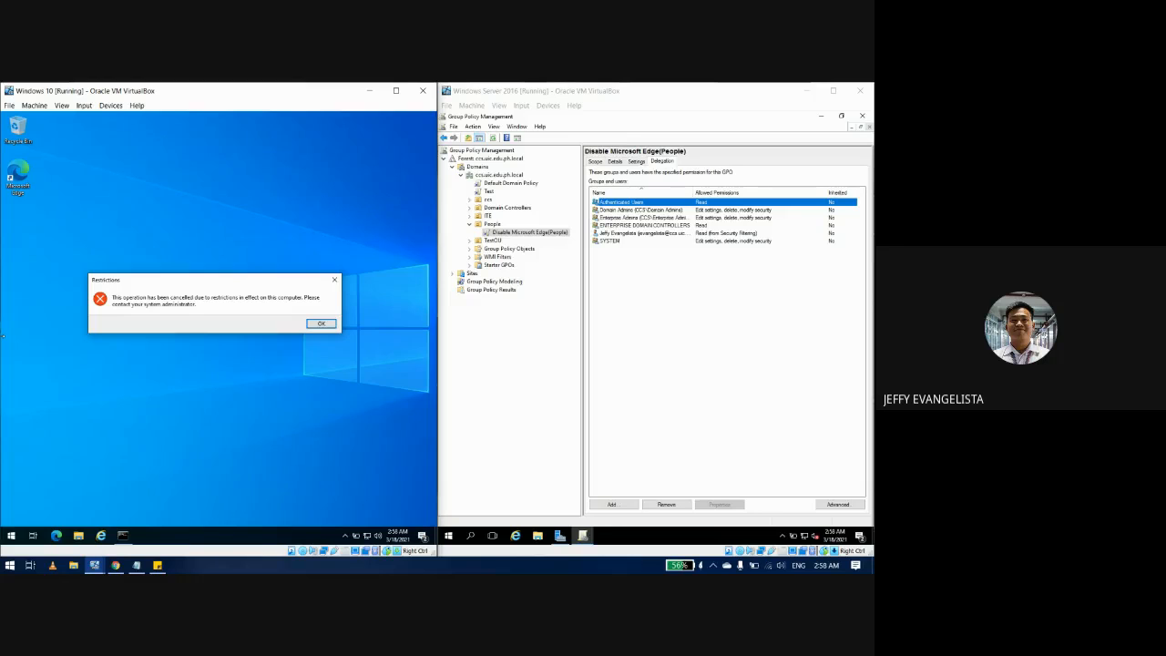
Step: Close the Restrictions error with OK
{"action": "left_click", "coordinate": [321, 324]}
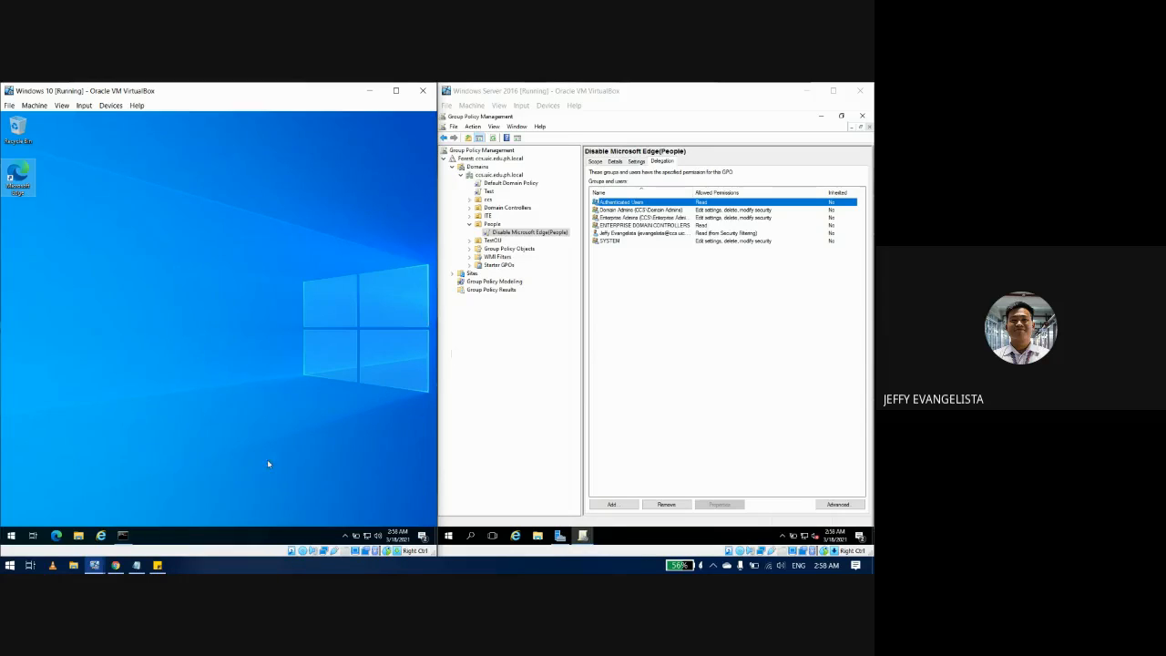
Step: Delete the 'Create and Link a GPO - Part 01' line from the Session Tasks sticky note
{"action": "left_click", "coordinate": [158, 565]}
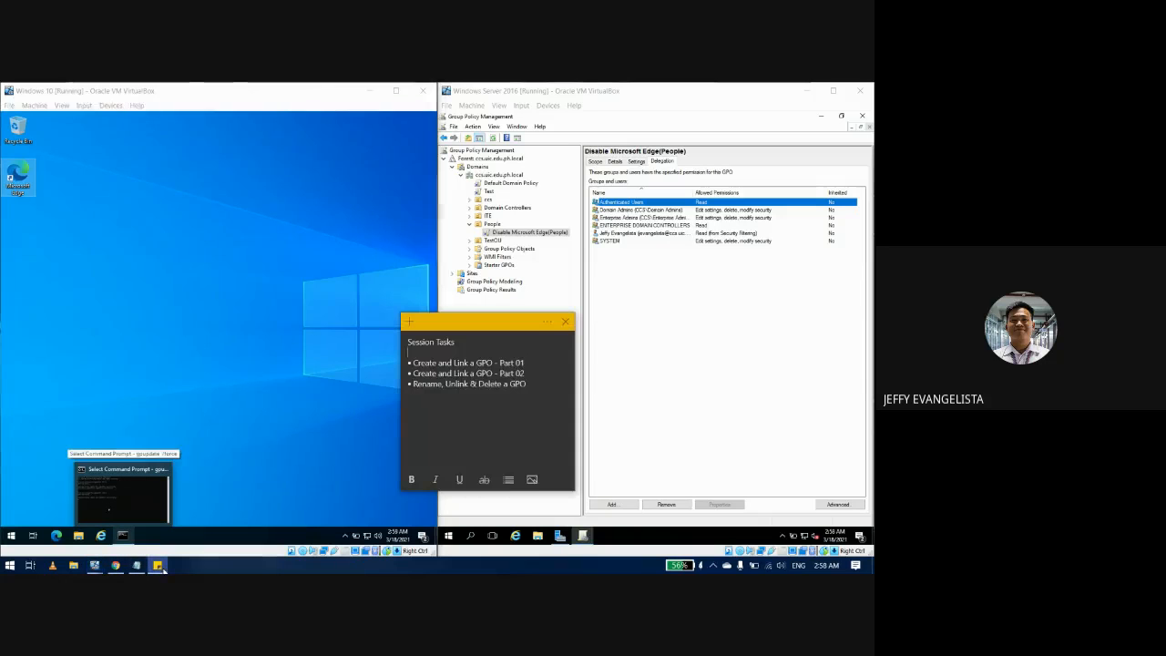
{"action": "left_click_drag", "start_coordinate": [532, 364], "coordinate": [415, 362]}
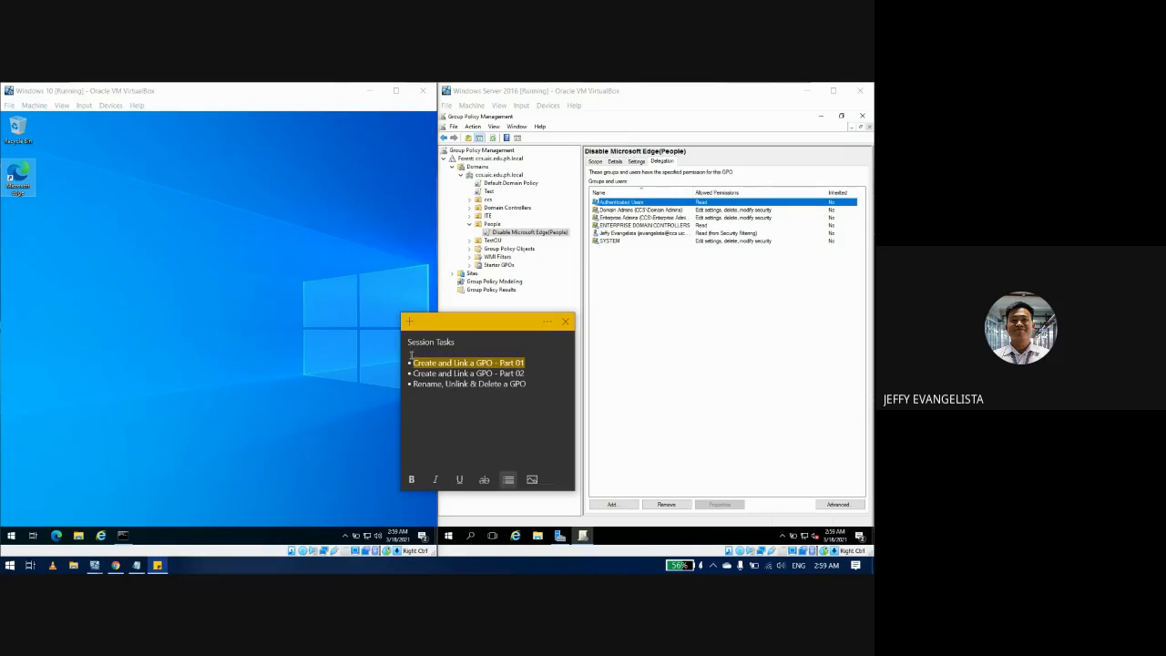
{"action": "key", "text": "BackSpace"}
{"action": "key", "text": "BackSpace"}
{"action": "key", "text": "BackSpace"}
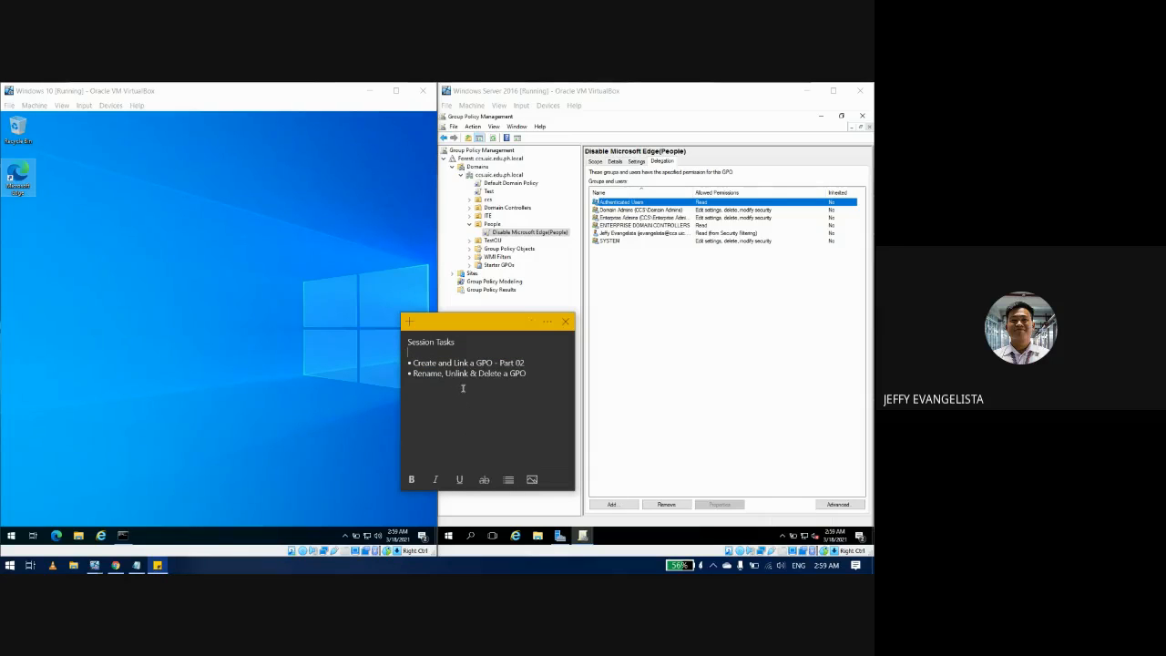
{"action": "left_click", "coordinate": [303, 377]}
{"action": "left_click", "coordinate": [625, 383]}
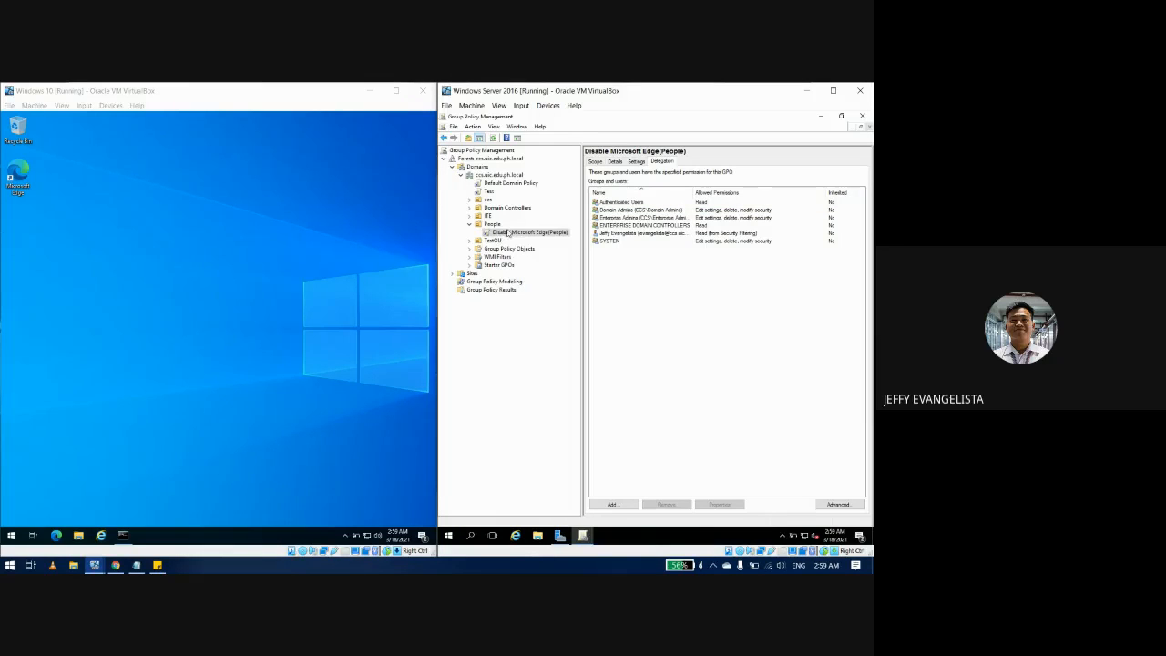
Step: Delete the Disable Microsoft Edge(People) link from the People OU
{"action": "left_click", "coordinate": [507, 240]}
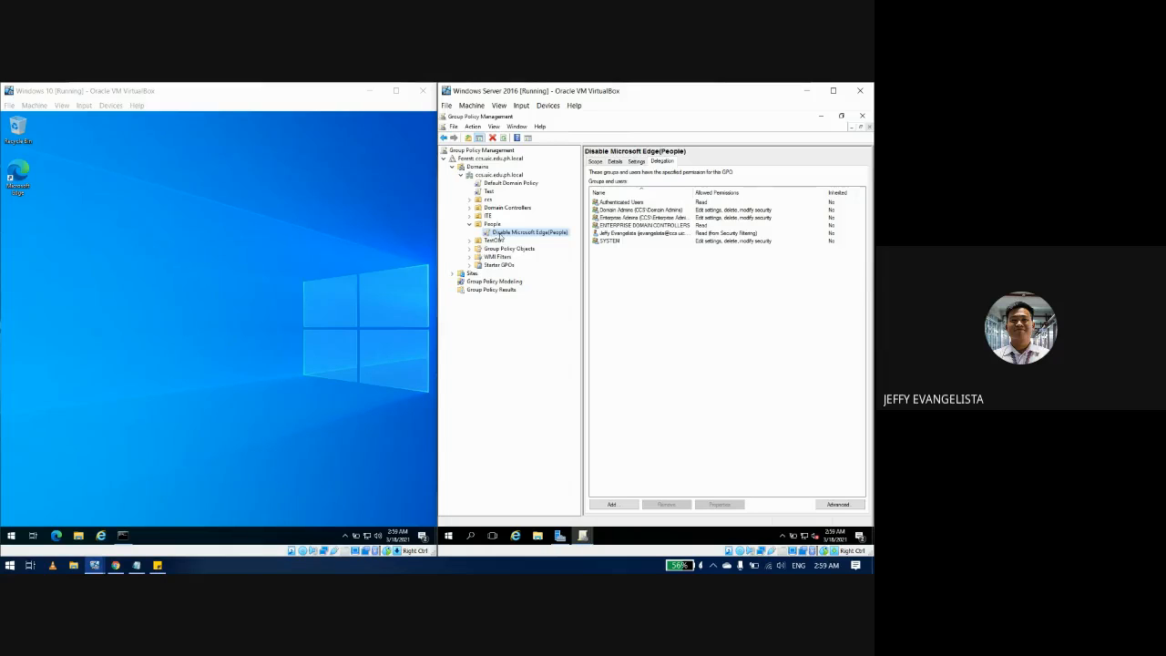
{"action": "key", "text": "Delete"}
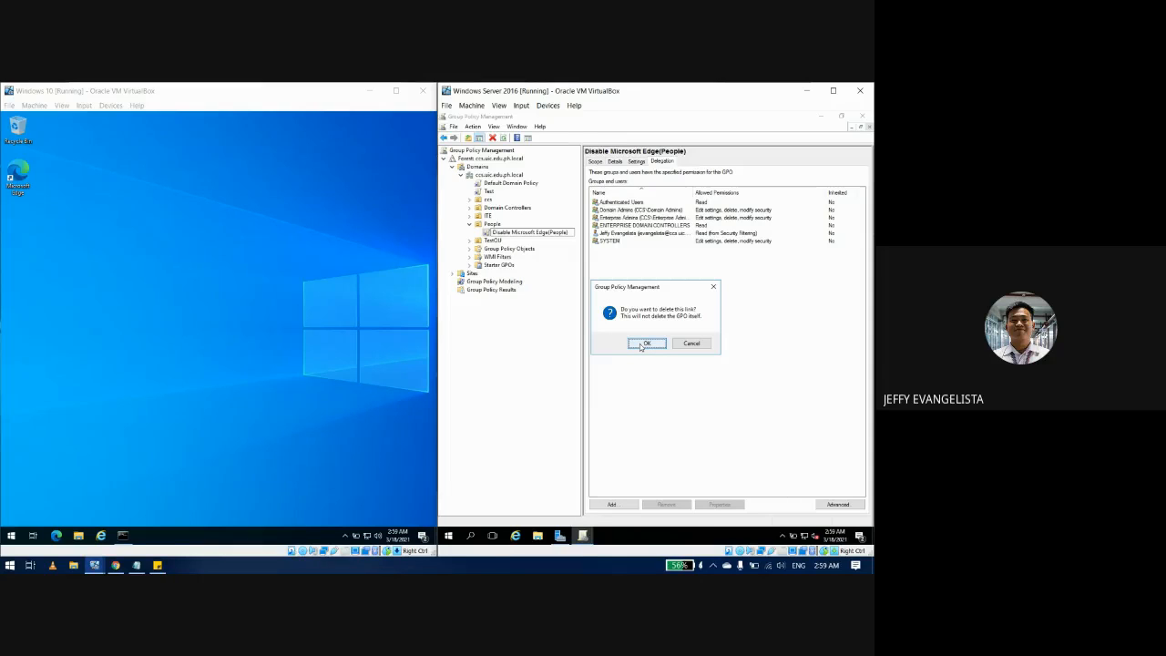
{"action": "left_click", "coordinate": [645, 346]}
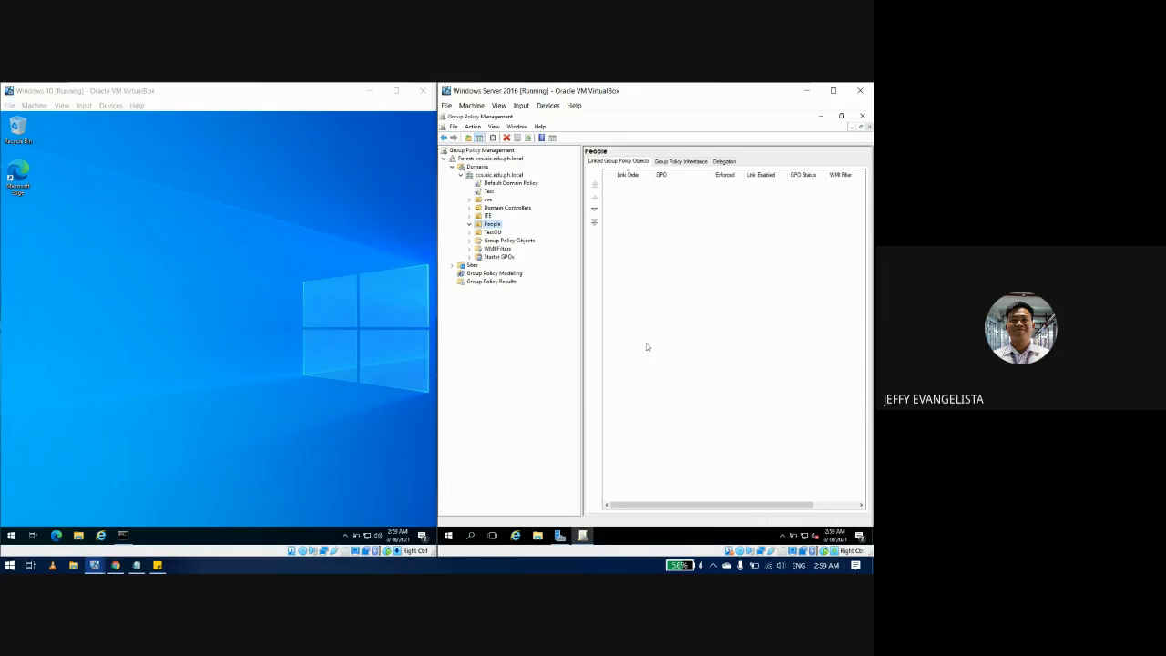
Step: Delete the Disable Microsoft Edge(People) GPO from Group Policy Objects, then check People and TestOU
{"action": "left_click", "coordinate": [518, 241]}
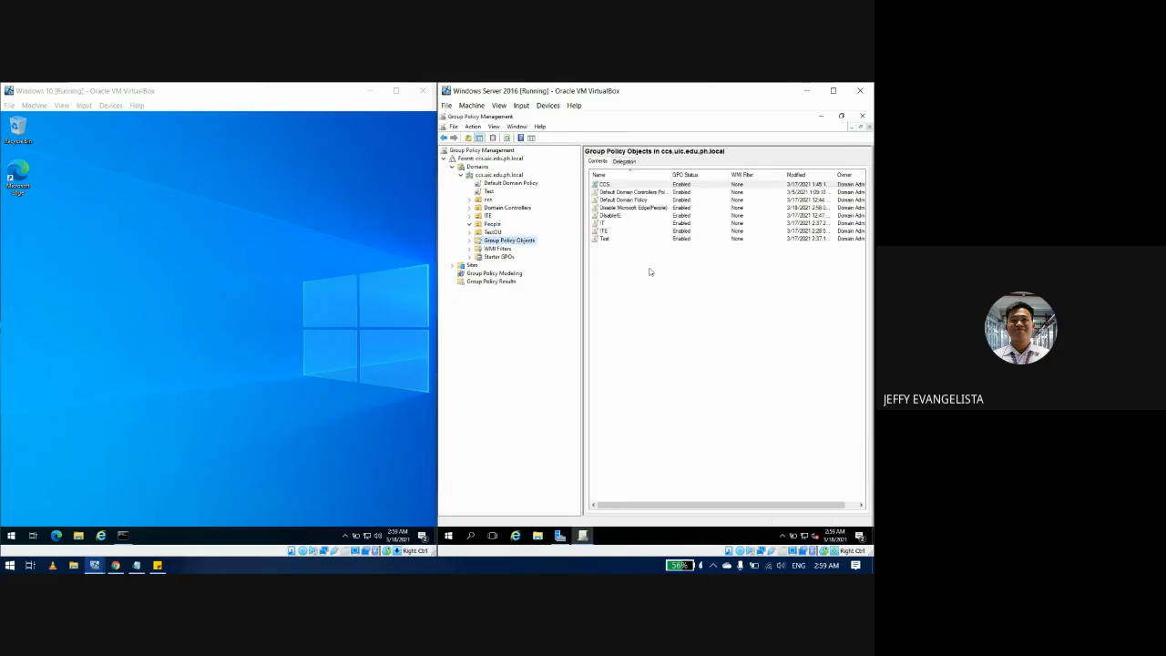
{"action": "left_click", "coordinate": [636, 209]}
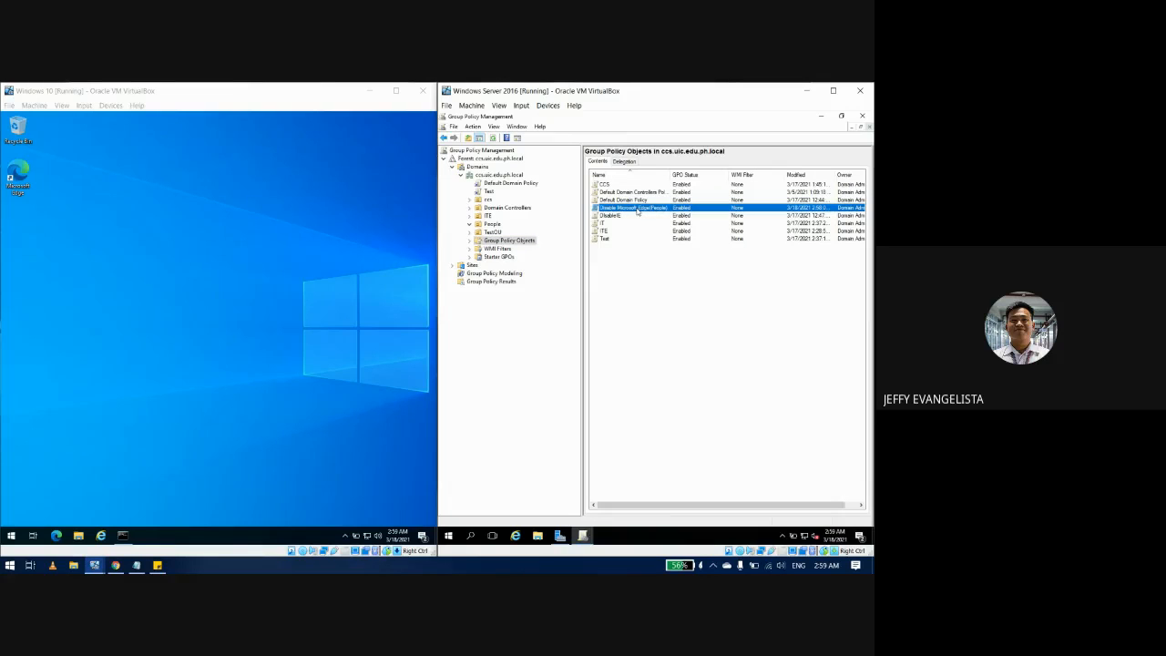
{"action": "key", "text": "Delete"}
{"action": "key", "text": "Return"}
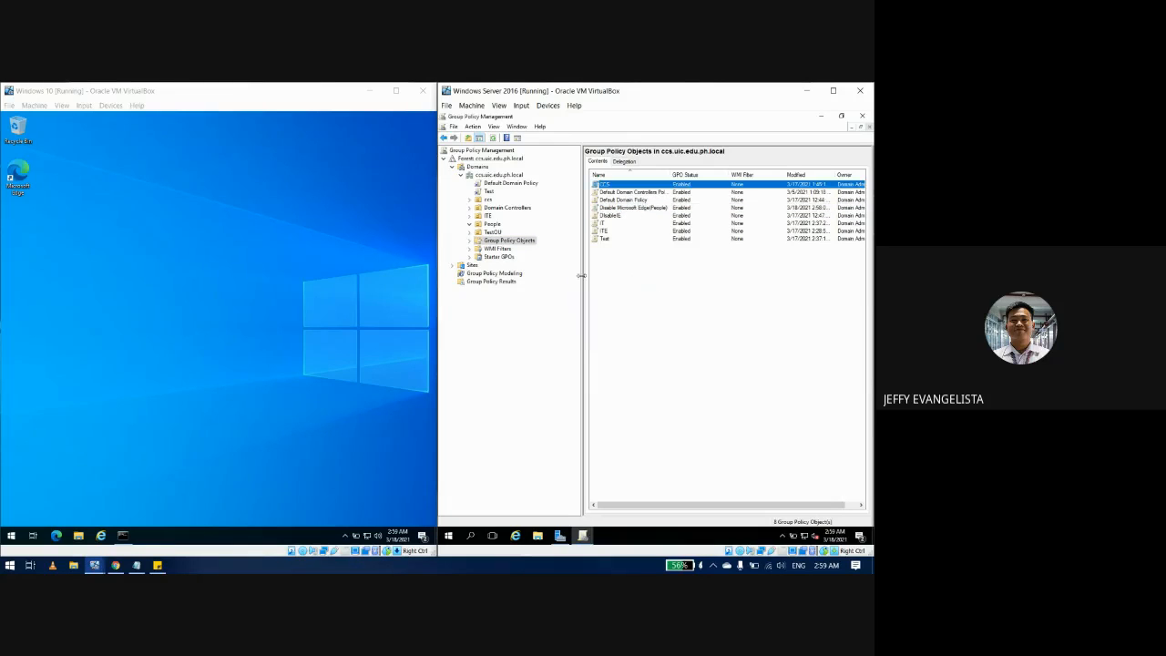
{"action": "left_click", "coordinate": [492, 224]}
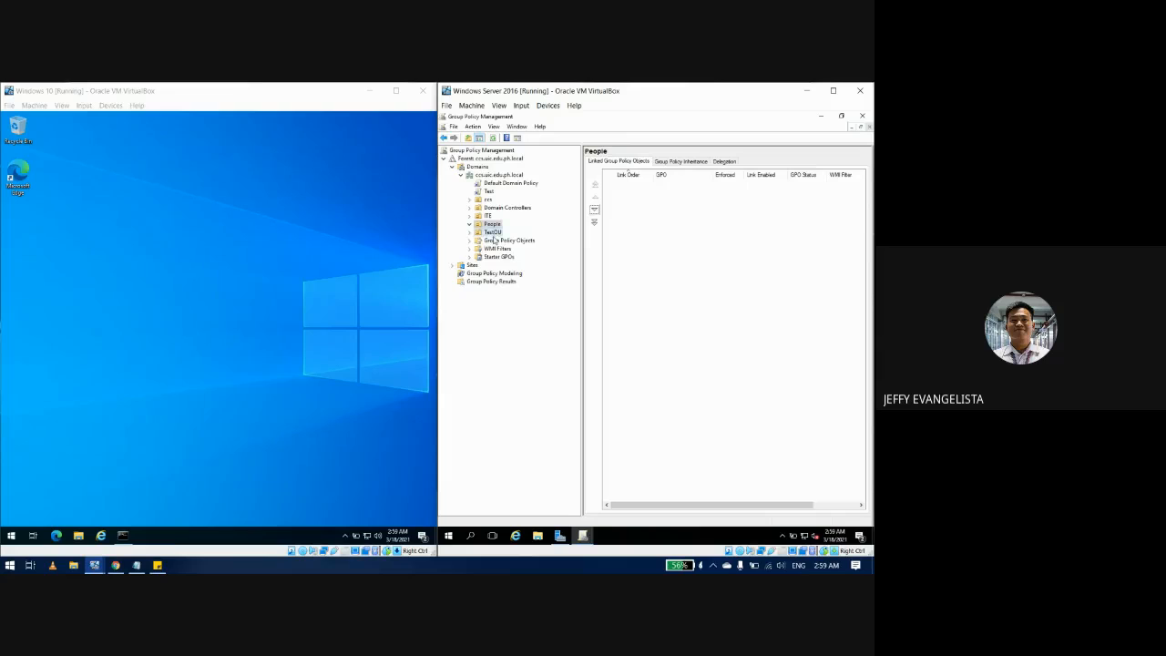
{"action": "left_click", "coordinate": [492, 232]}
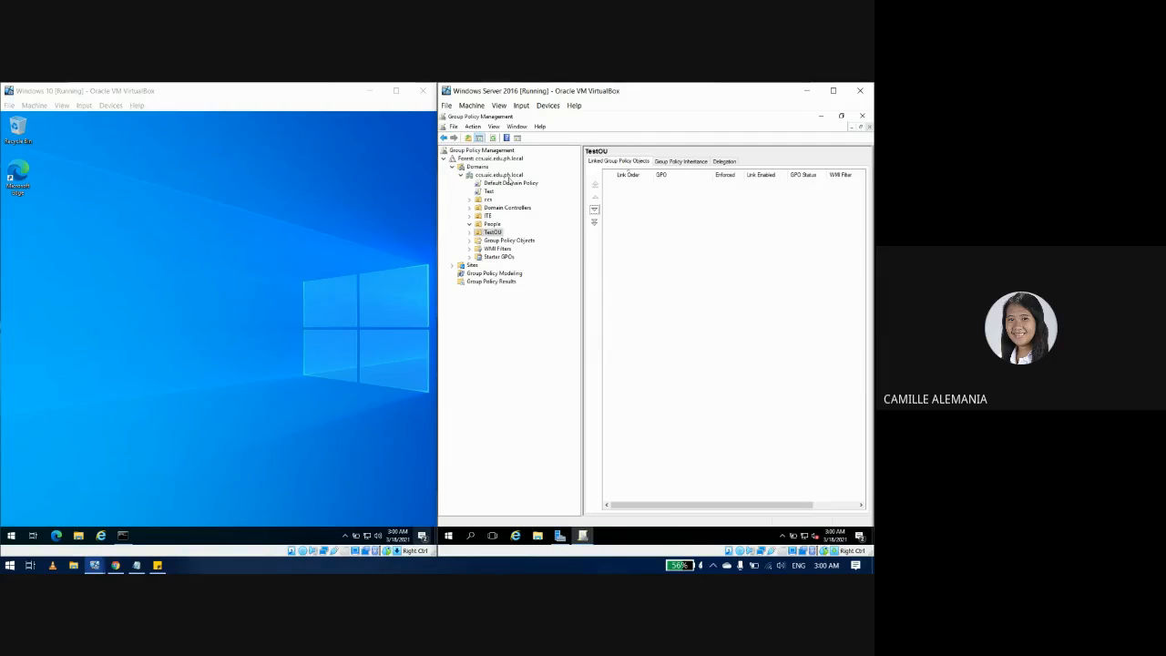
Step: Create a GPO named 'Disable Microsoft edge' linked at the ccs.uic.edu.ph.local domain root
{"action": "left_click", "coordinate": [508, 178]}
{"action": "right_click", "coordinate": [509, 177]}
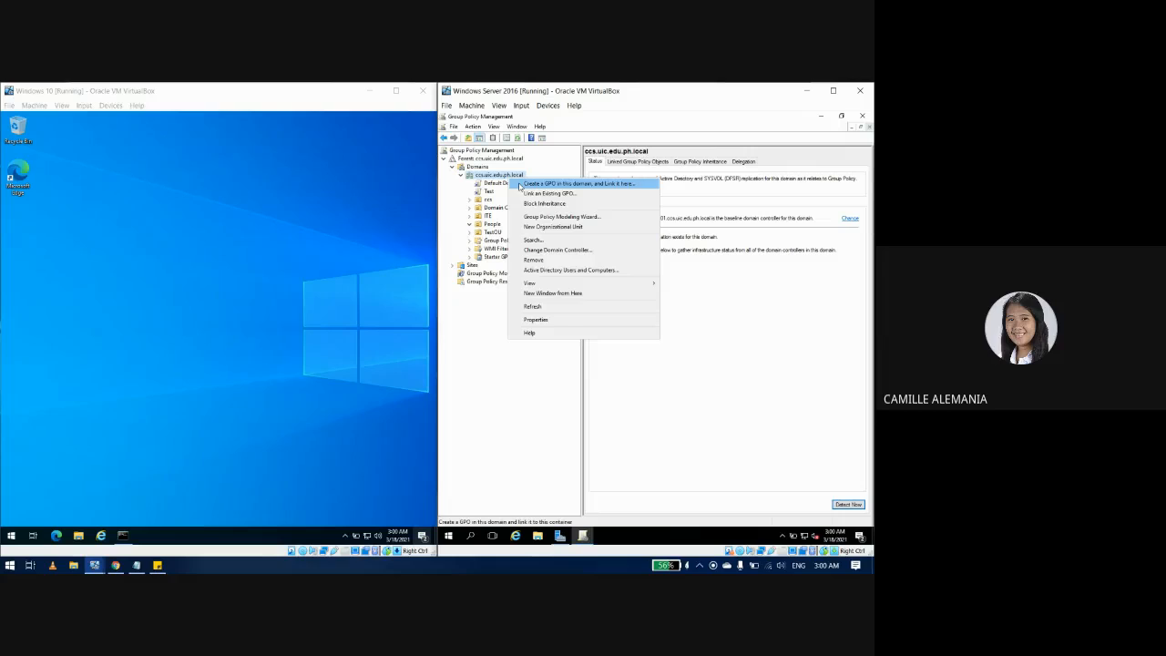
{"action": "left_click", "coordinate": [520, 185]}
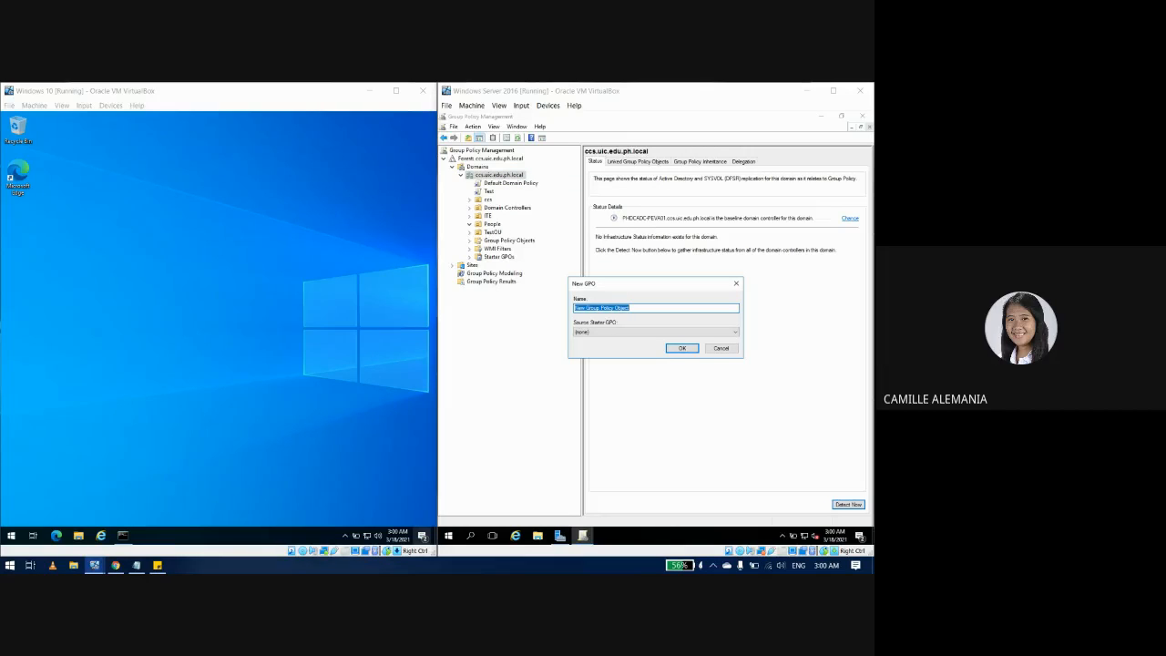
{"action": "left_click", "coordinate": [725, 452]}
{"action": "type", "text": "Disable Microsoft edge"}
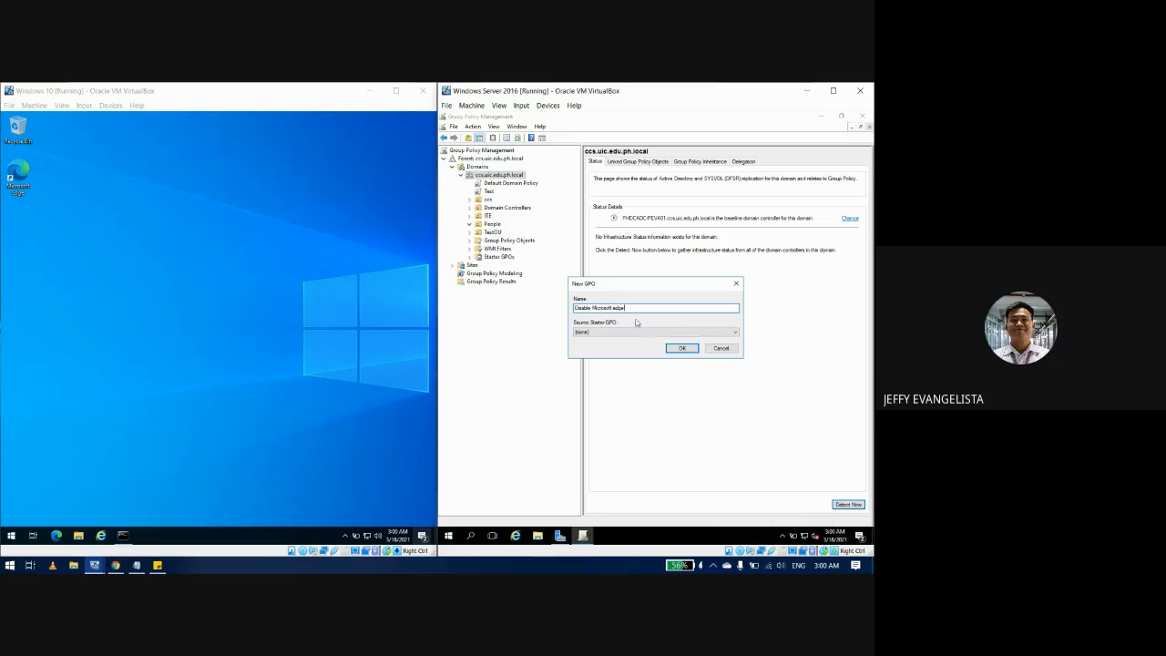
{"action": "left_click", "coordinate": [680, 349]}
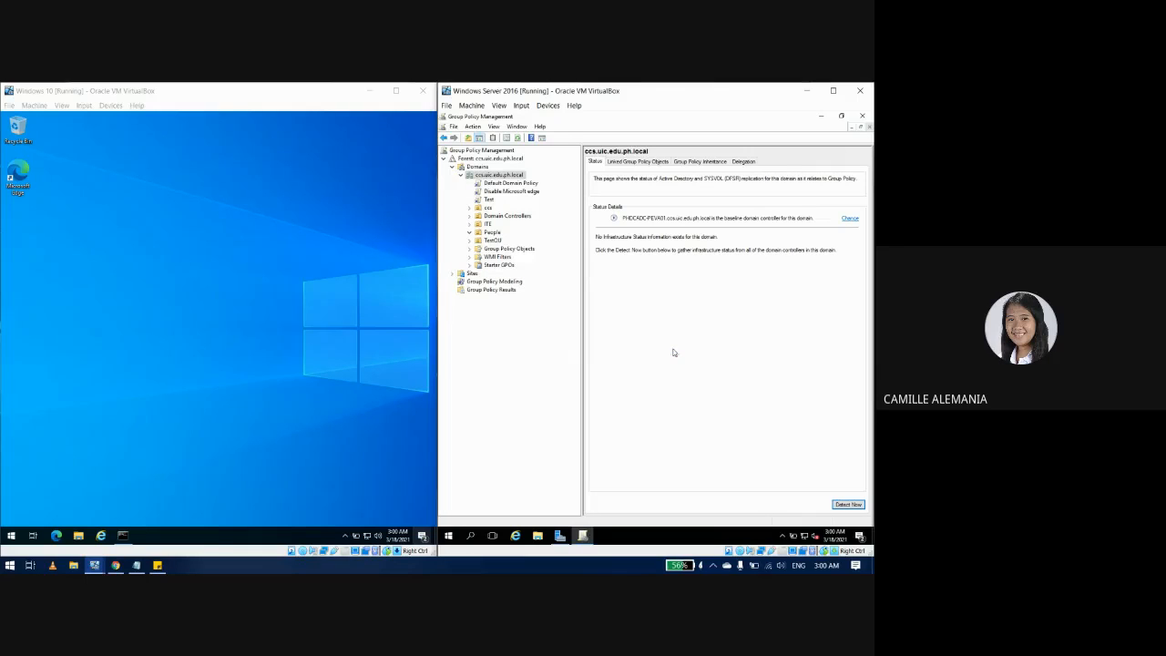
{"action": "left_click", "coordinate": [506, 192]}
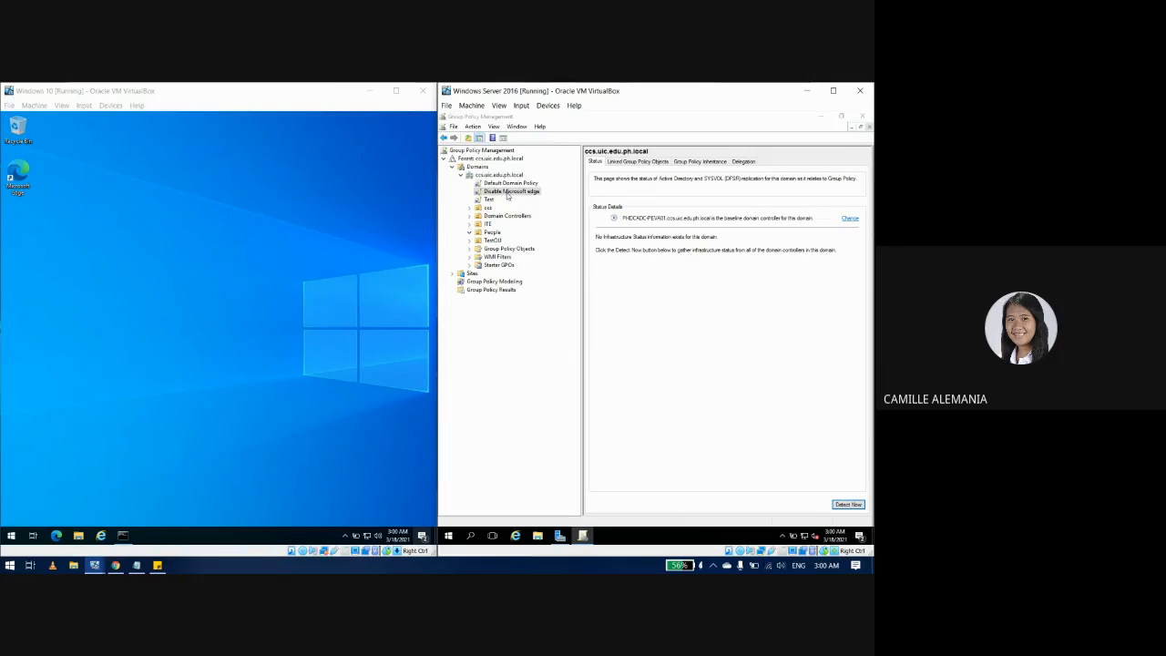
{"action": "left_click", "coordinate": [736, 291]}
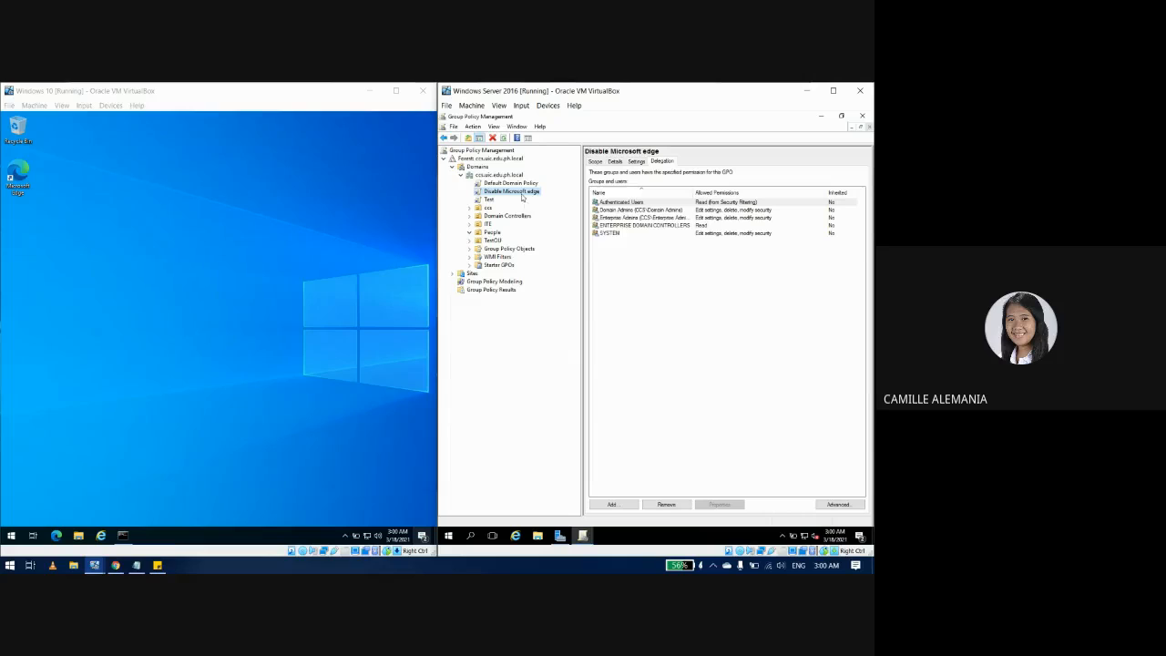
Step: Edit the Disable Microsoft edge GPO and expand Computer Configuration > Policies > Windows Settings > Security Settings
{"action": "right_click", "coordinate": [524, 194]}
{"action": "left_click", "coordinate": [570, 198]}
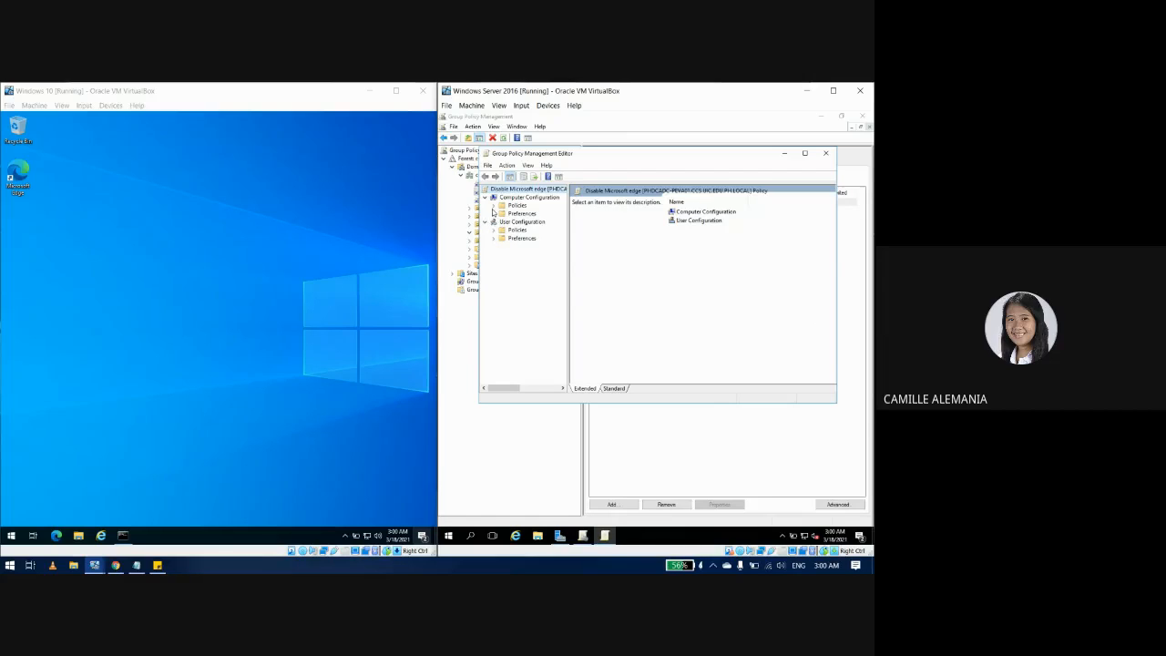
{"action": "left_click", "coordinate": [492, 205]}
{"action": "left_click", "coordinate": [502, 222]}
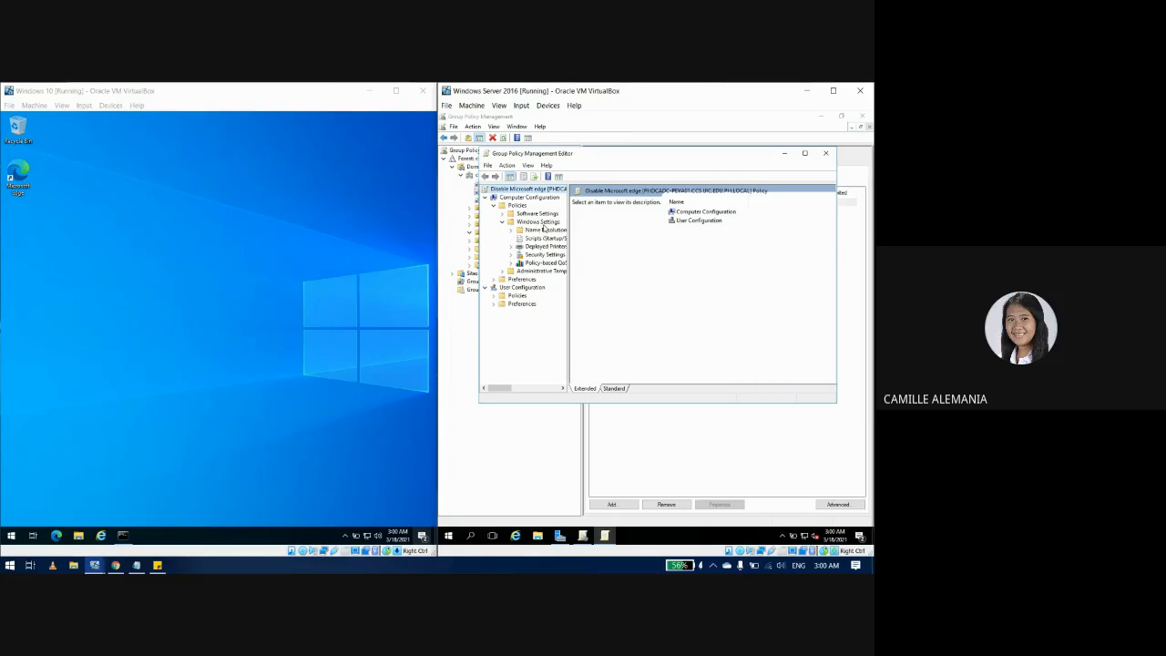
{"action": "left_click", "coordinate": [514, 254]}
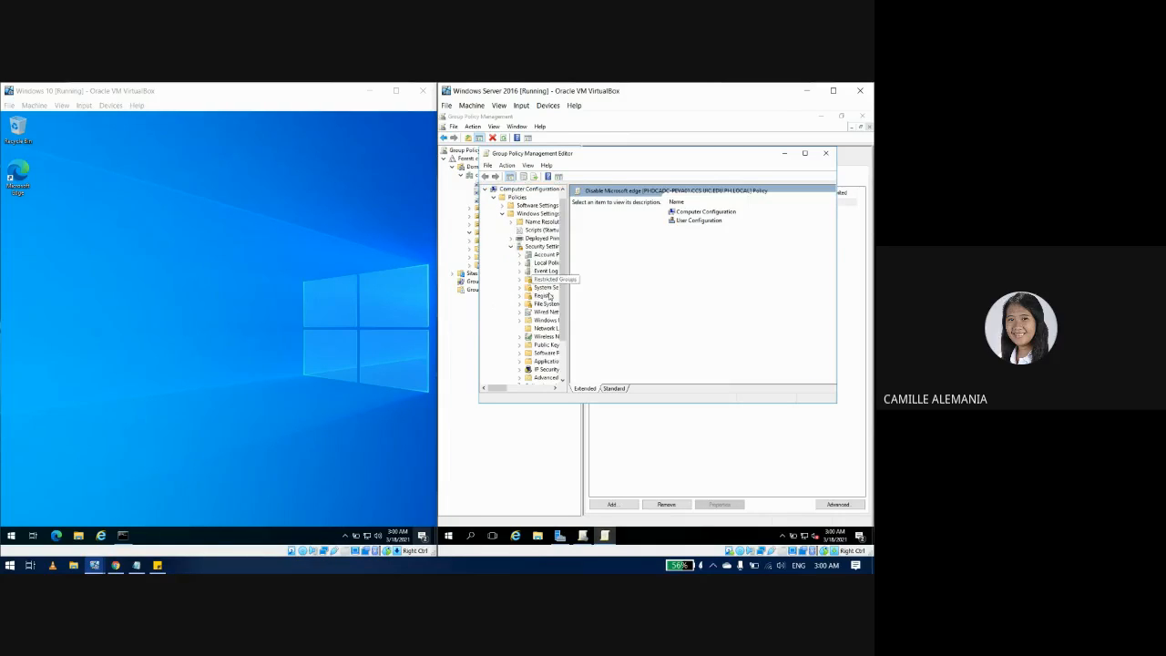
{"action": "left_click", "coordinate": [542, 246]}
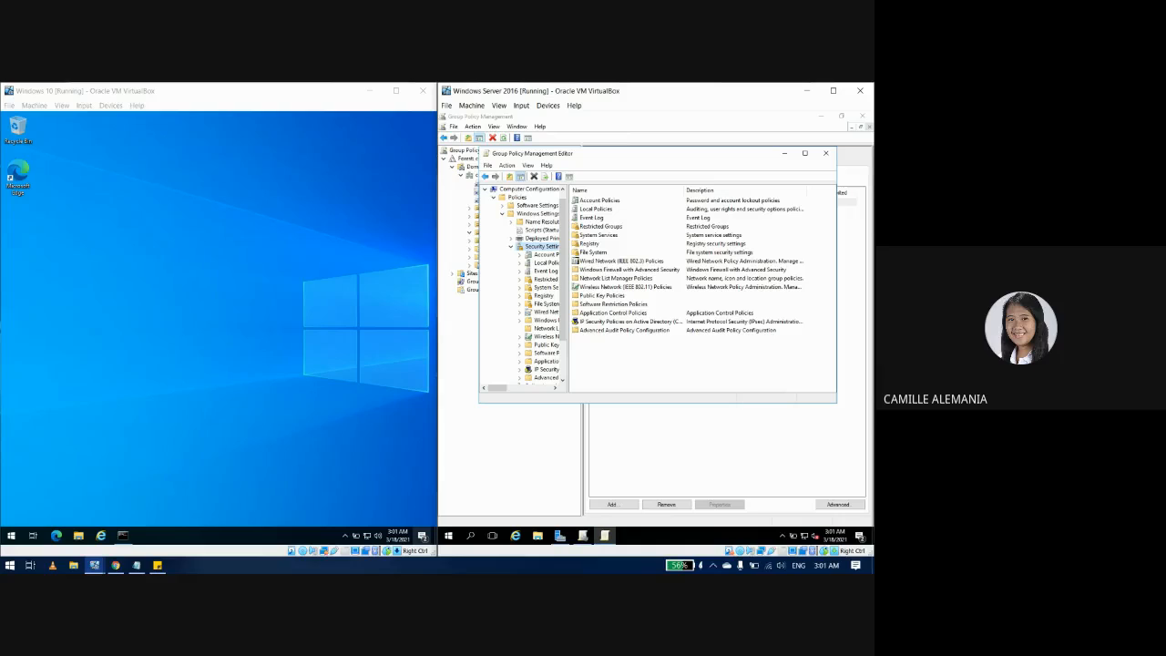
Step: Maximize the policy editor, widen the tree pane and open Software Restriction Policies
{"action": "left_click", "coordinate": [806, 154]}
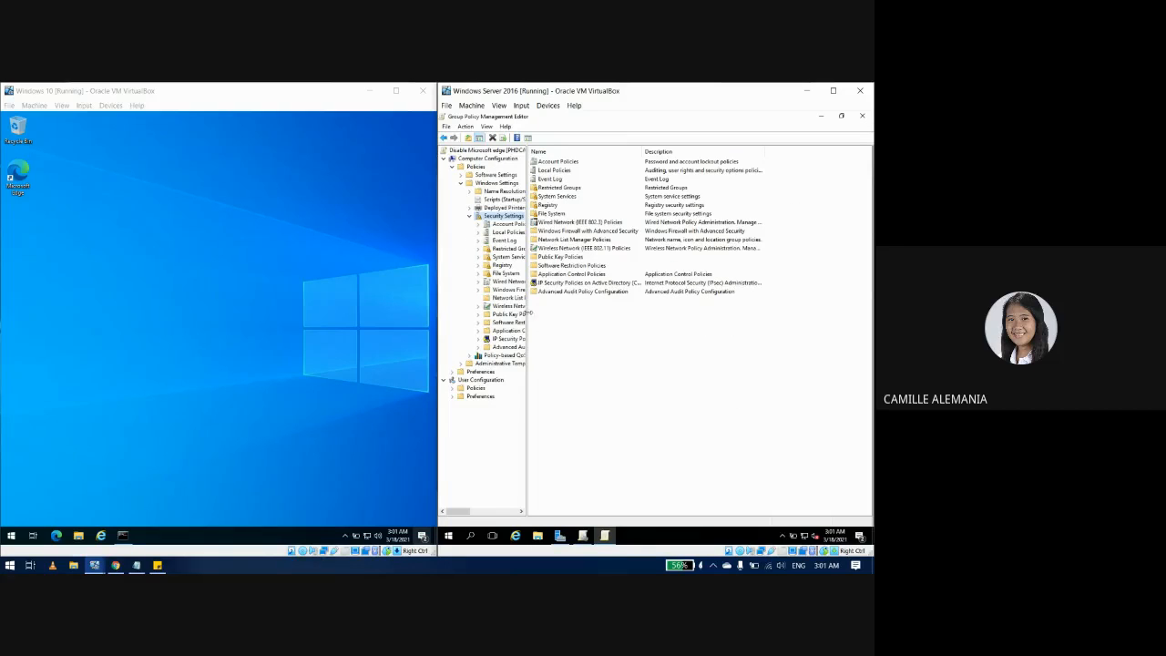
{"action": "left_click_drag", "start_coordinate": [527, 315], "coordinate": [546, 316]}
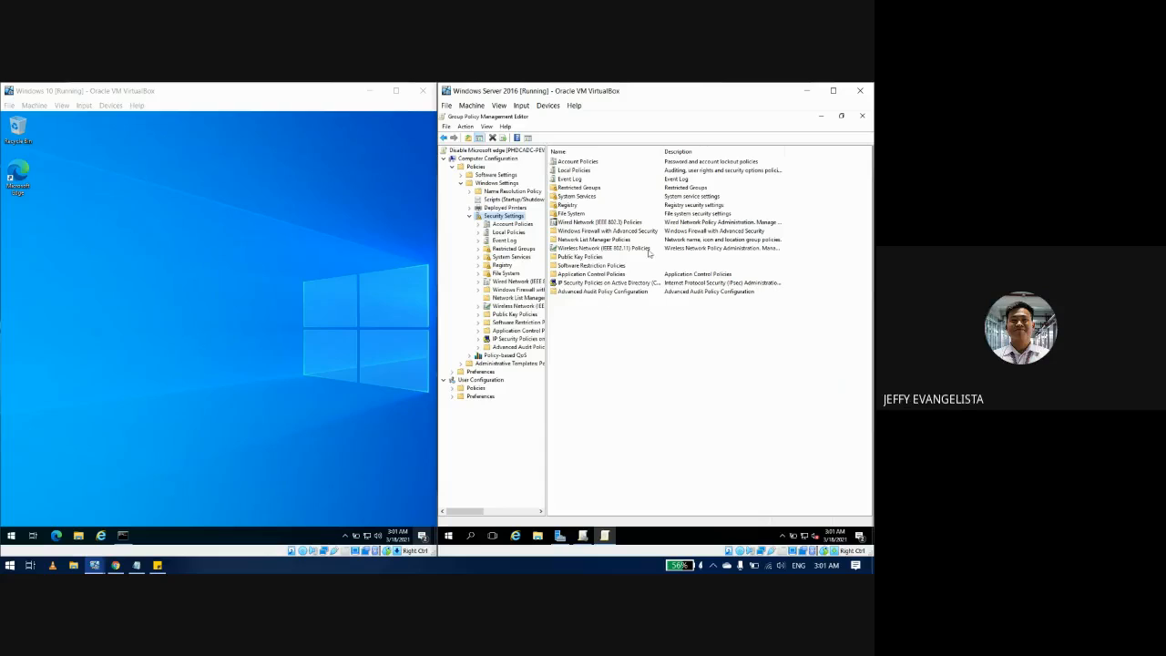
{"action": "double_click", "coordinate": [577, 268]}
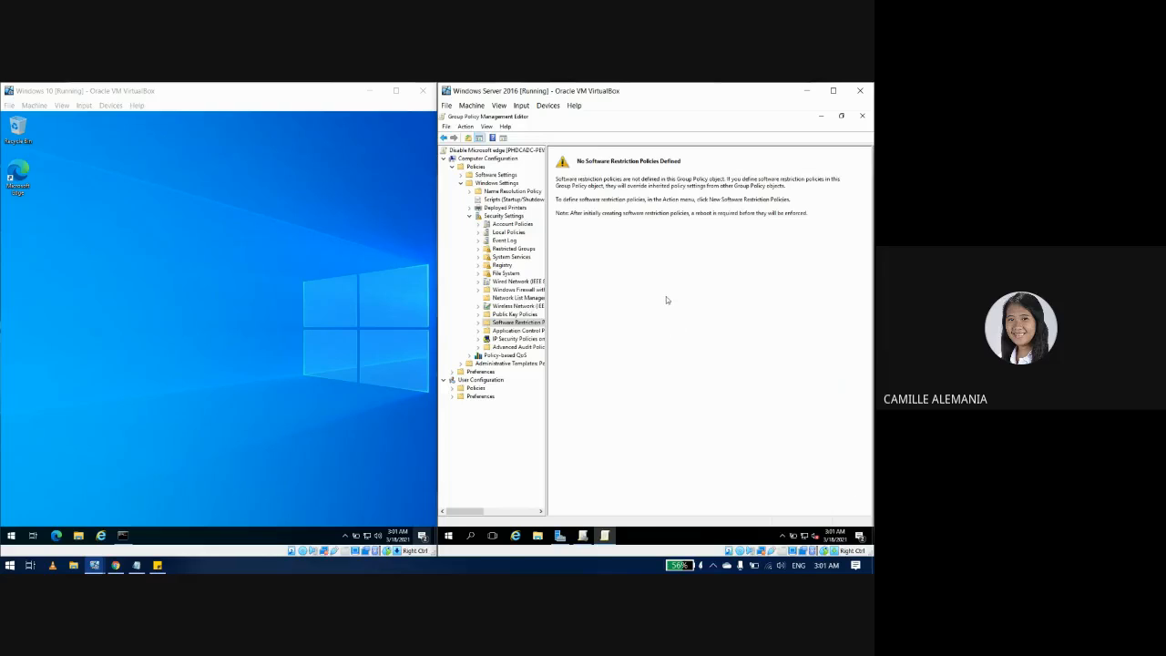
Step: Create new Software Restriction Policies and open Additional Rules, showing its two path rules
{"action": "right_click", "coordinate": [523, 324]}
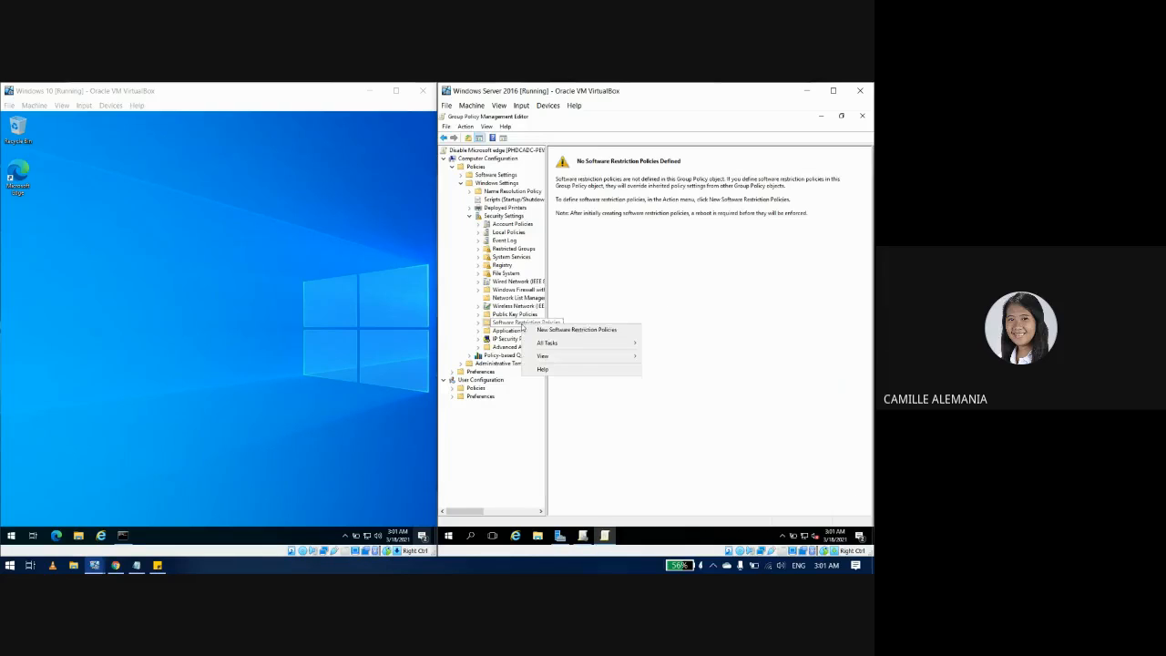
{"action": "left_click", "coordinate": [576, 329]}
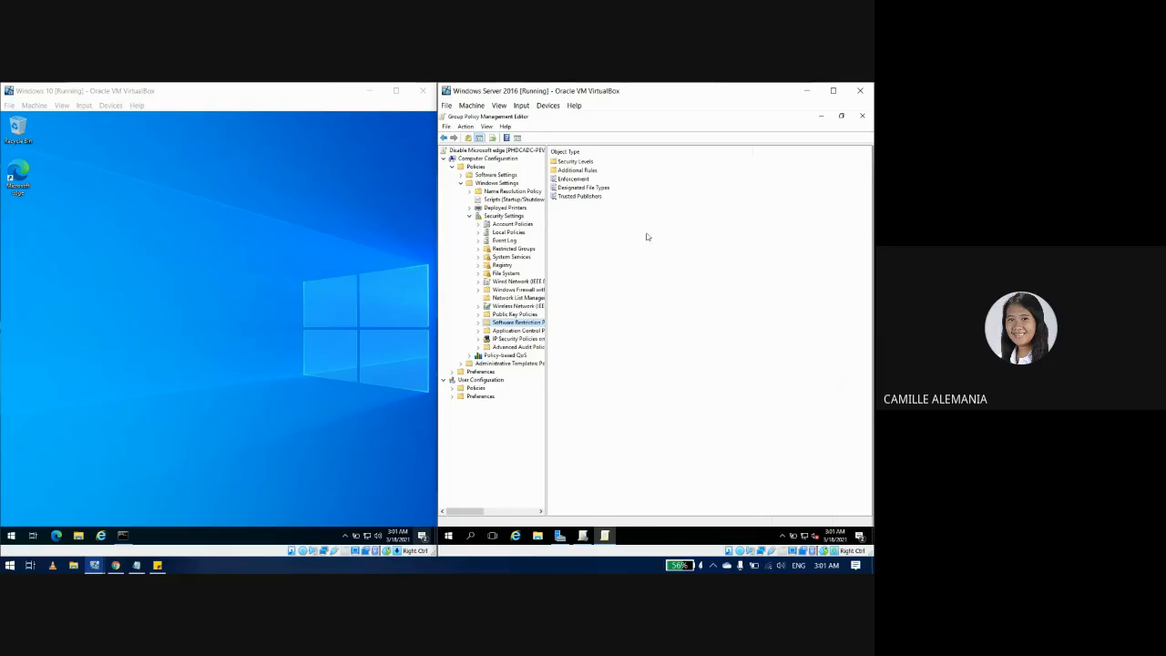
{"action": "double_click", "coordinate": [581, 171]}
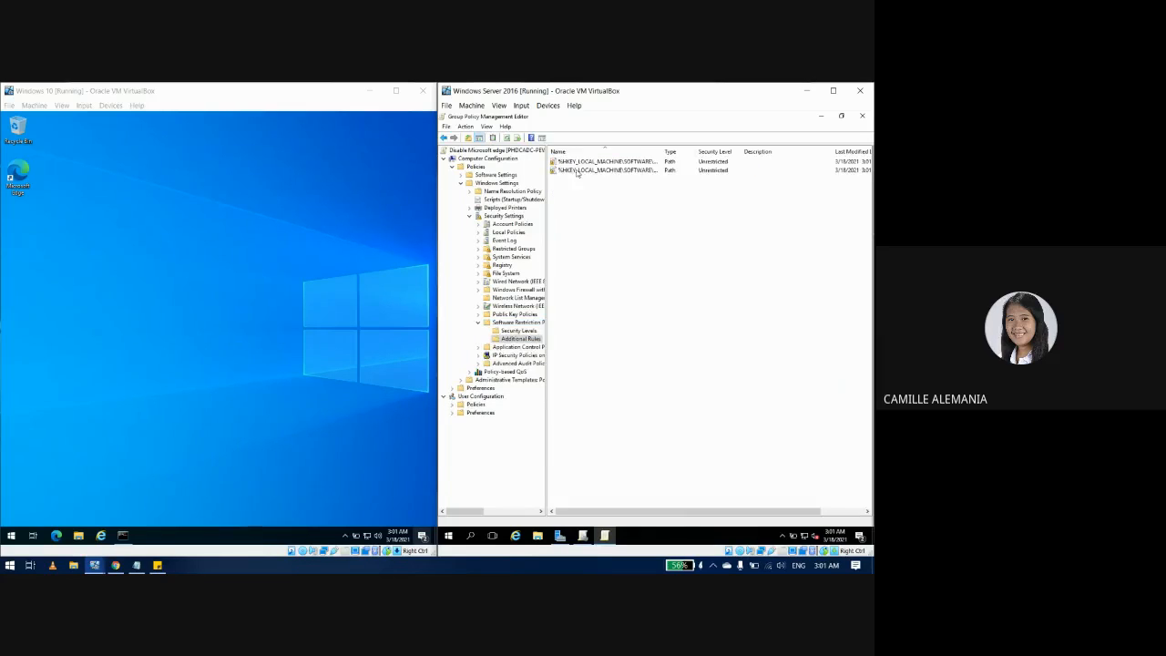
{"action": "right_click", "coordinate": [581, 239]}
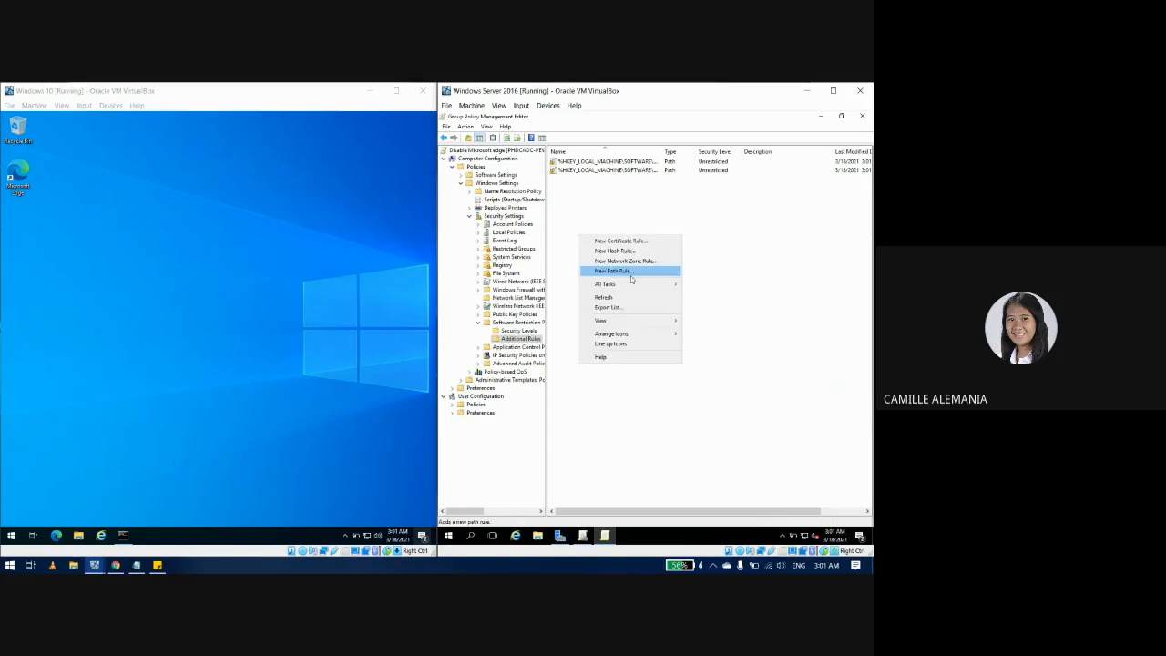
Step: Add a Disallowed path rule for C:\Program Files (x86)\Microsoft\Edge\Application\msedge.exe
{"action": "left_click", "coordinate": [628, 271]}
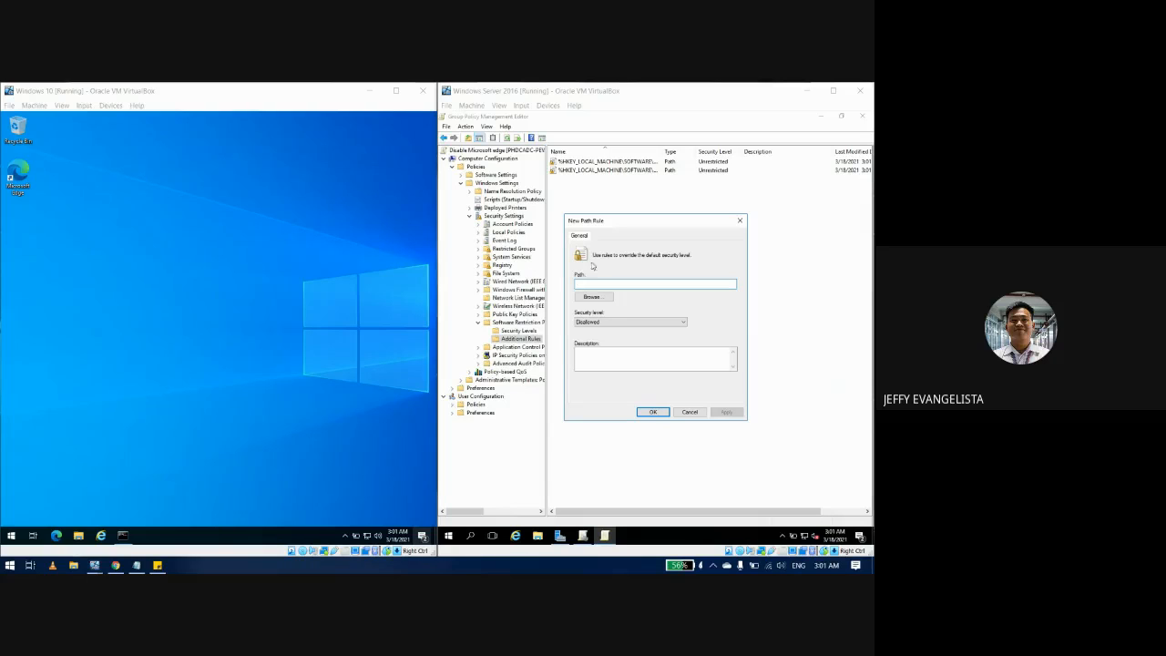
{"action": "left_click", "coordinate": [599, 297]}
{"action": "left_click", "coordinate": [706, 389]}
{"action": "left_click", "coordinate": [633, 284]}
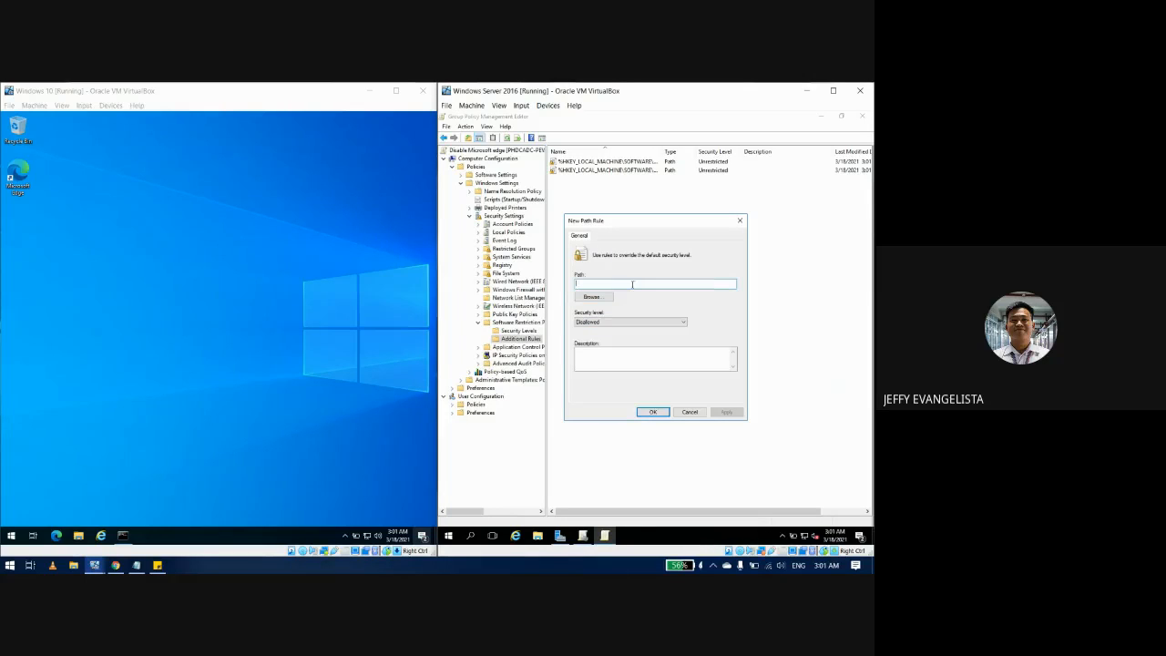
{"action": "type", "text": "C:\\Program Files (x86)\\Microsoft\\Edge\\Application\\msedge.exe"}
{"action": "left_click", "coordinate": [624, 322]}
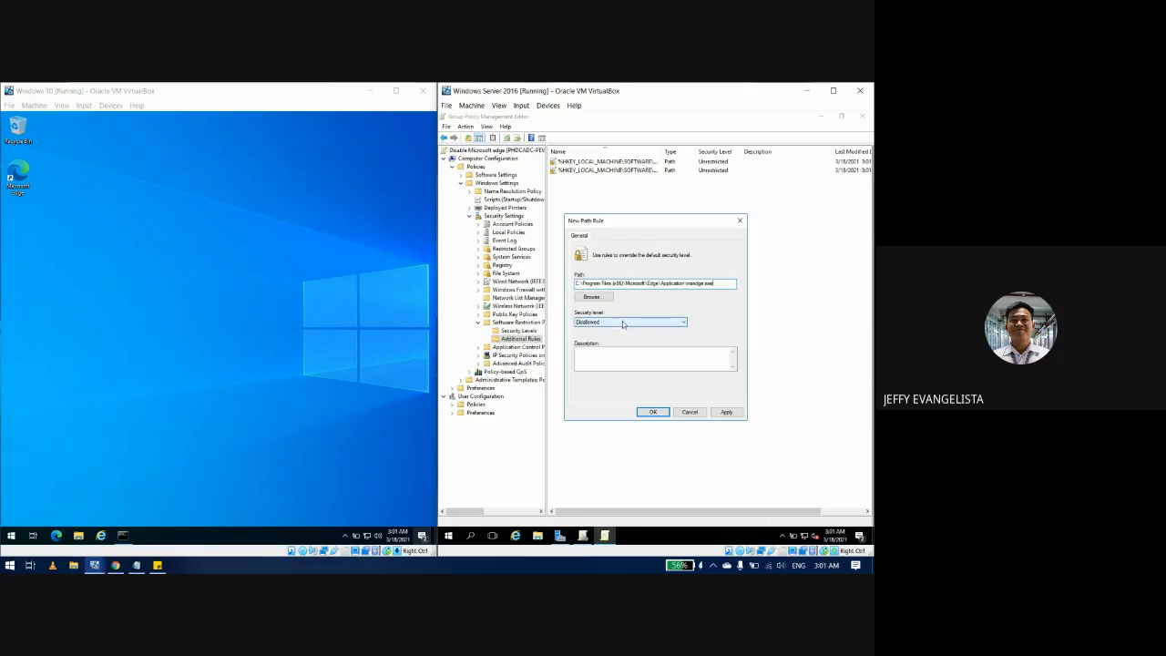
{"action": "left_click", "coordinate": [624, 322]}
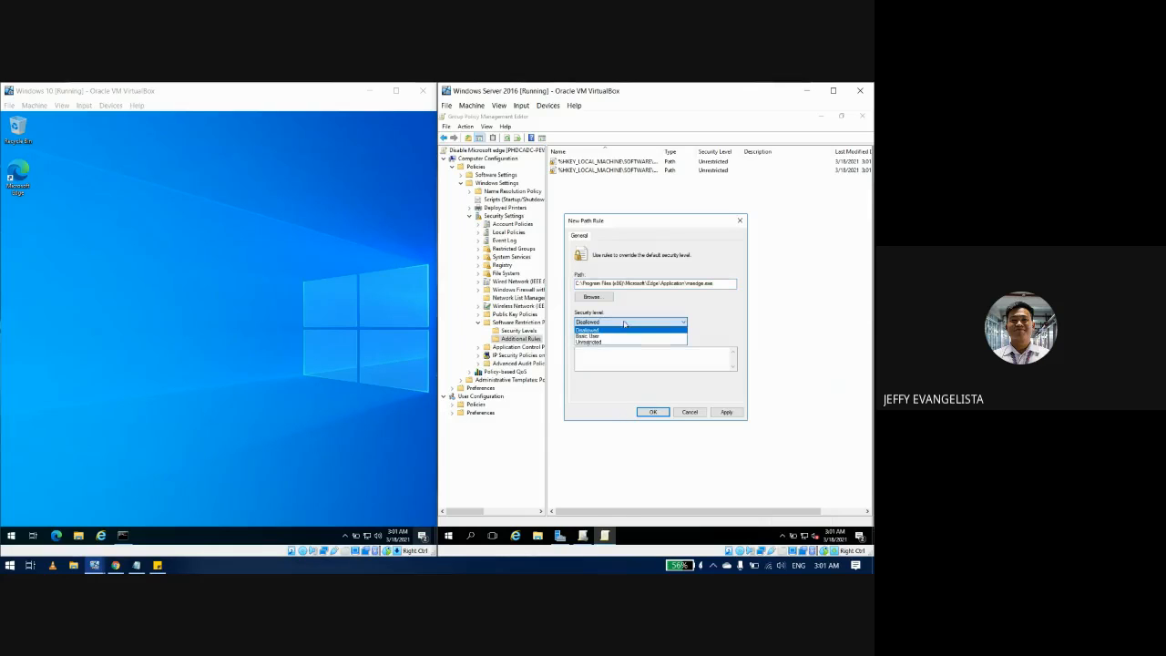
{"action": "left_click", "coordinate": [615, 329]}
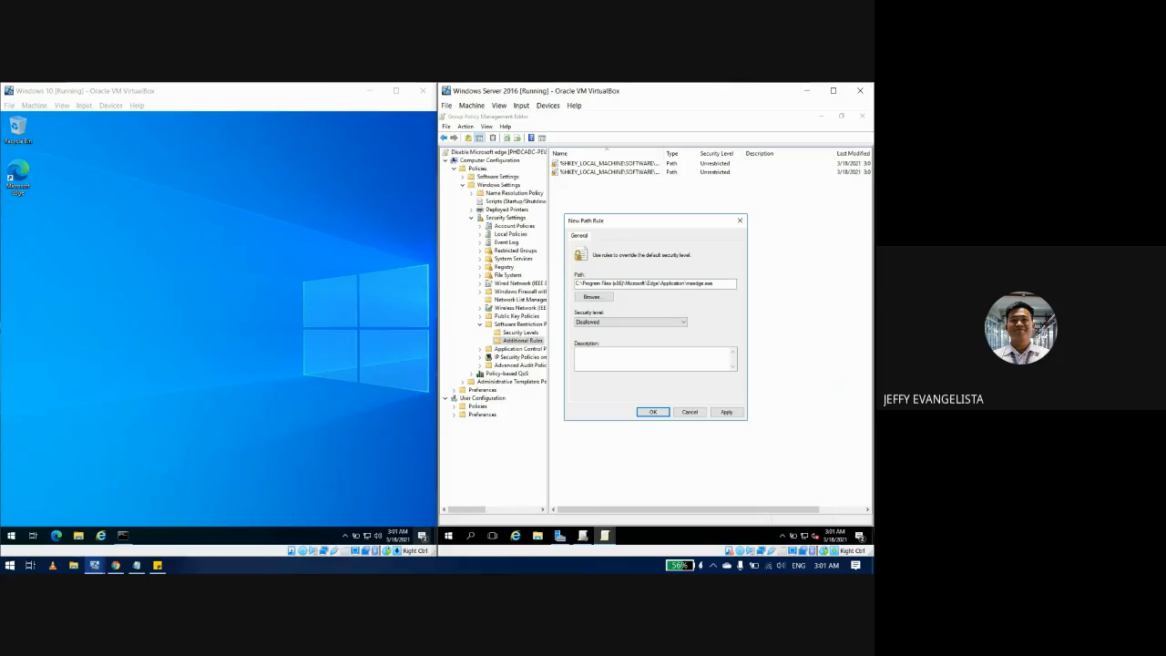
{"action": "left_click", "coordinate": [726, 411]}
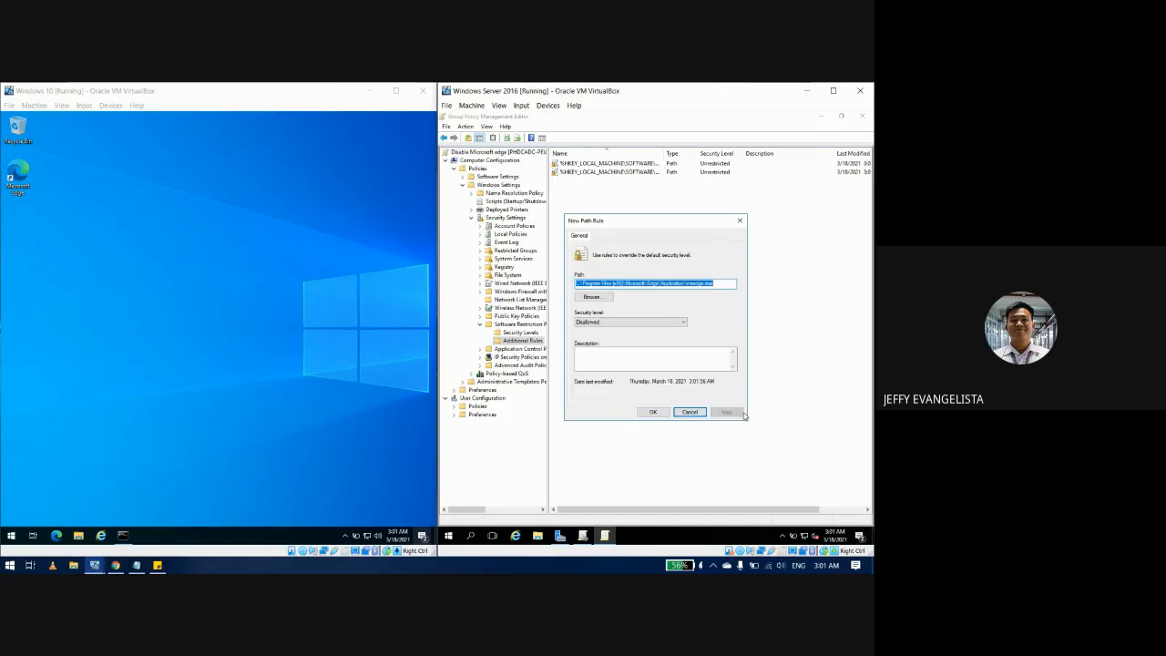
{"action": "left_click", "coordinate": [653, 413]}
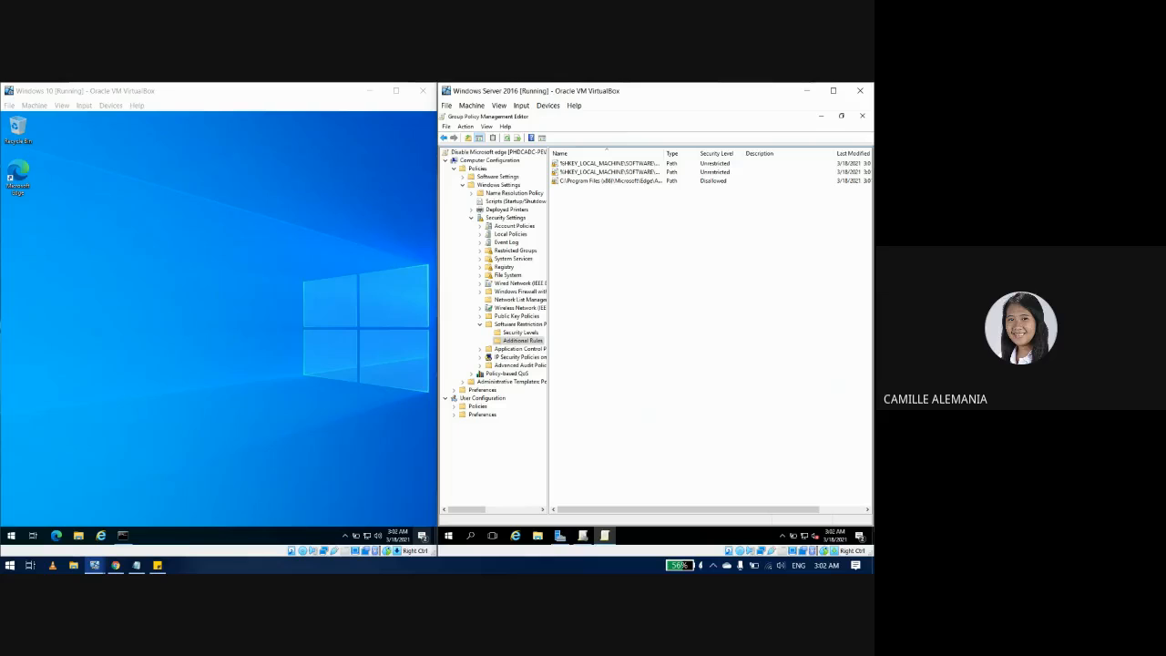
{"action": "left_click", "coordinate": [227, 410]}
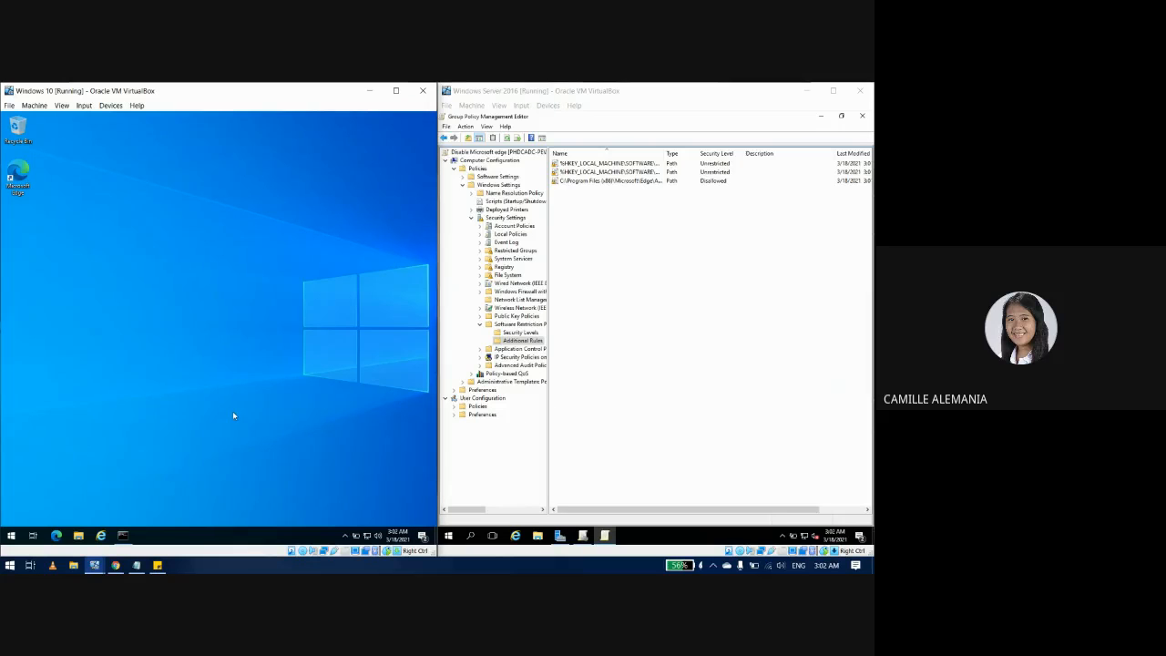
Step: On the Windows 10 client, open Command Prompt, test launching the Edge executable, then clear the console
{"action": "key", "text": "super"}
{"action": "type", "text": "cmd"}
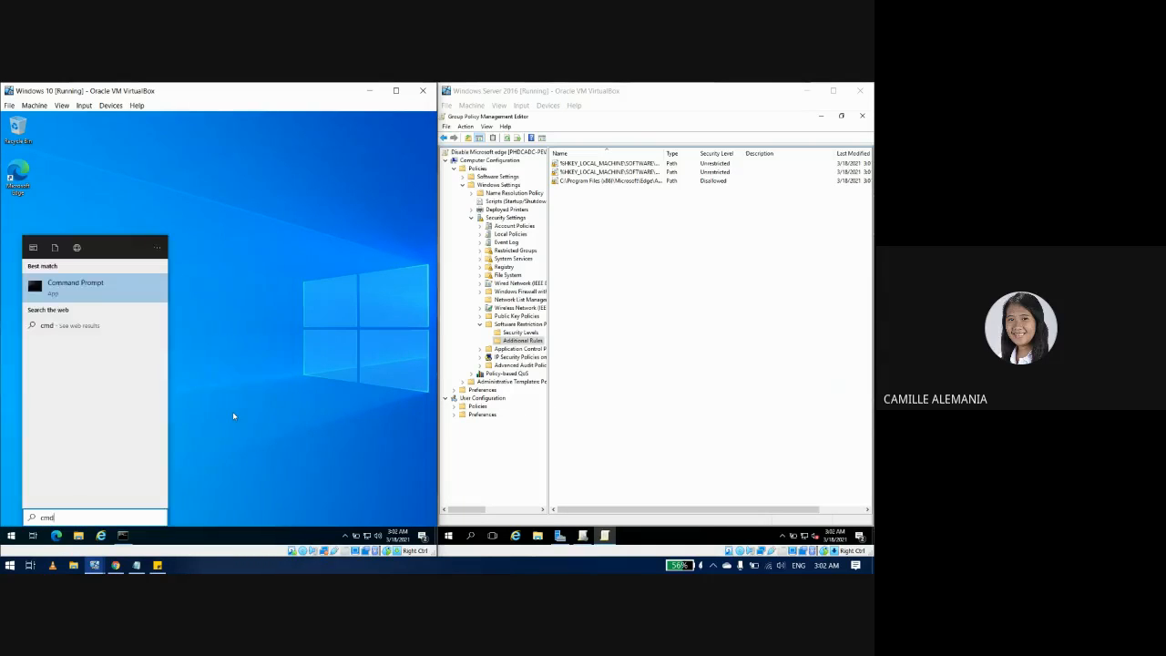
{"action": "key", "text": "Return"}
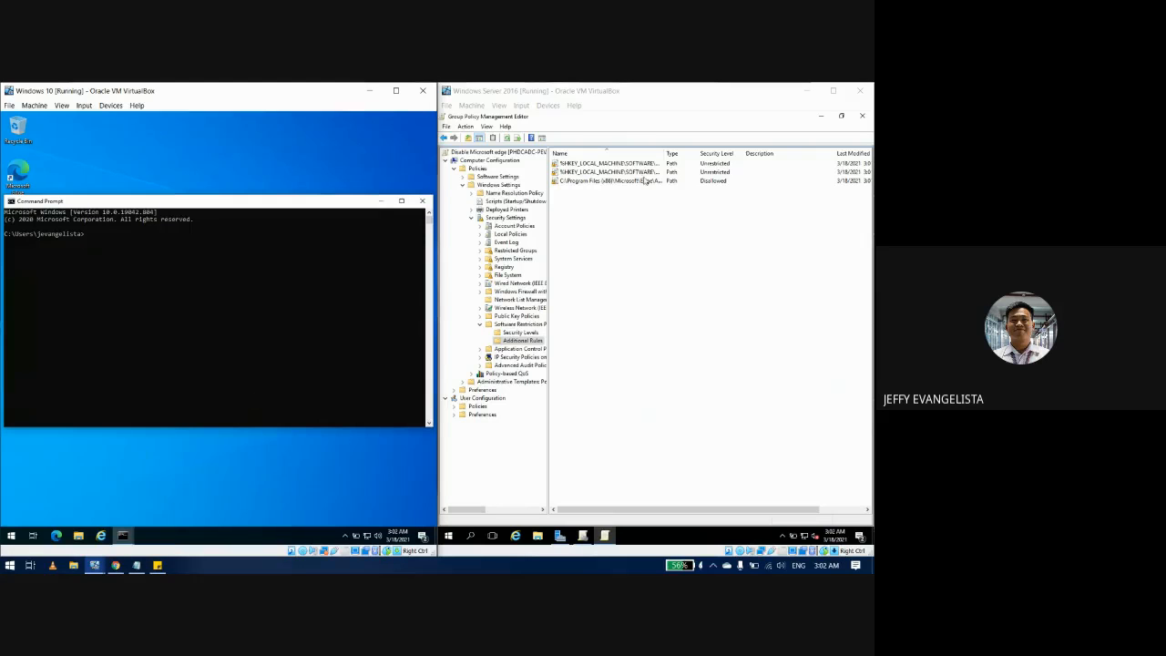
{"action": "right_click", "coordinate": [191, 333]}
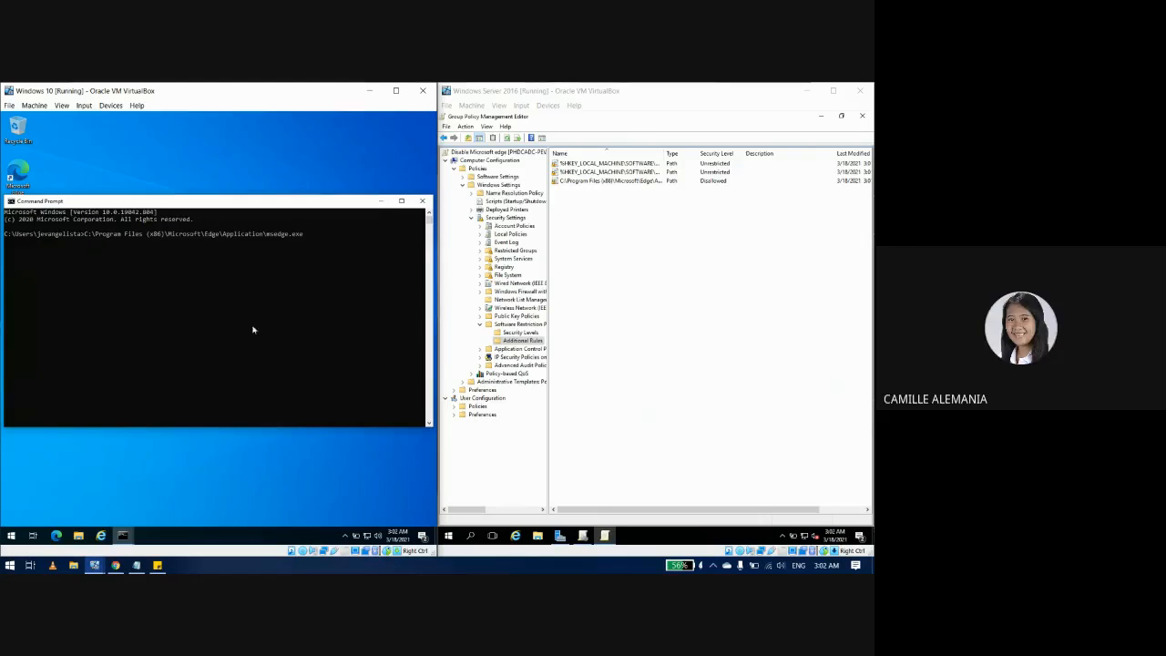
{"action": "key", "text": "BackSpace"}
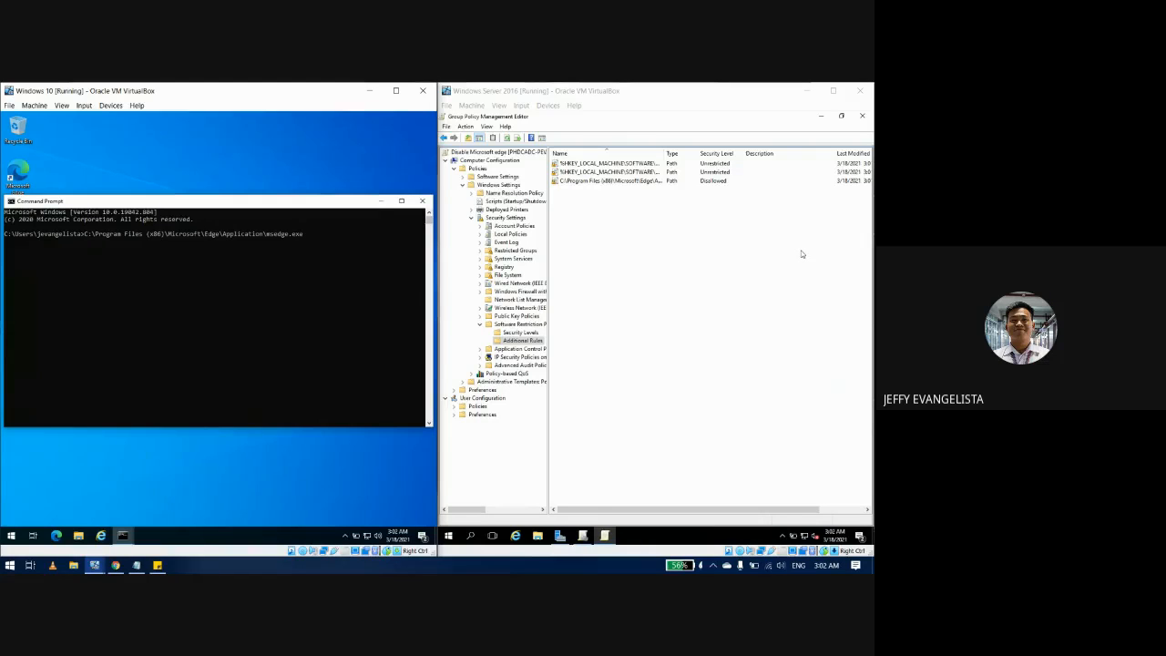
{"action": "key", "text": "Return"}
{"action": "type", "text": "cls"}
{"action": "key", "text": "Return"}
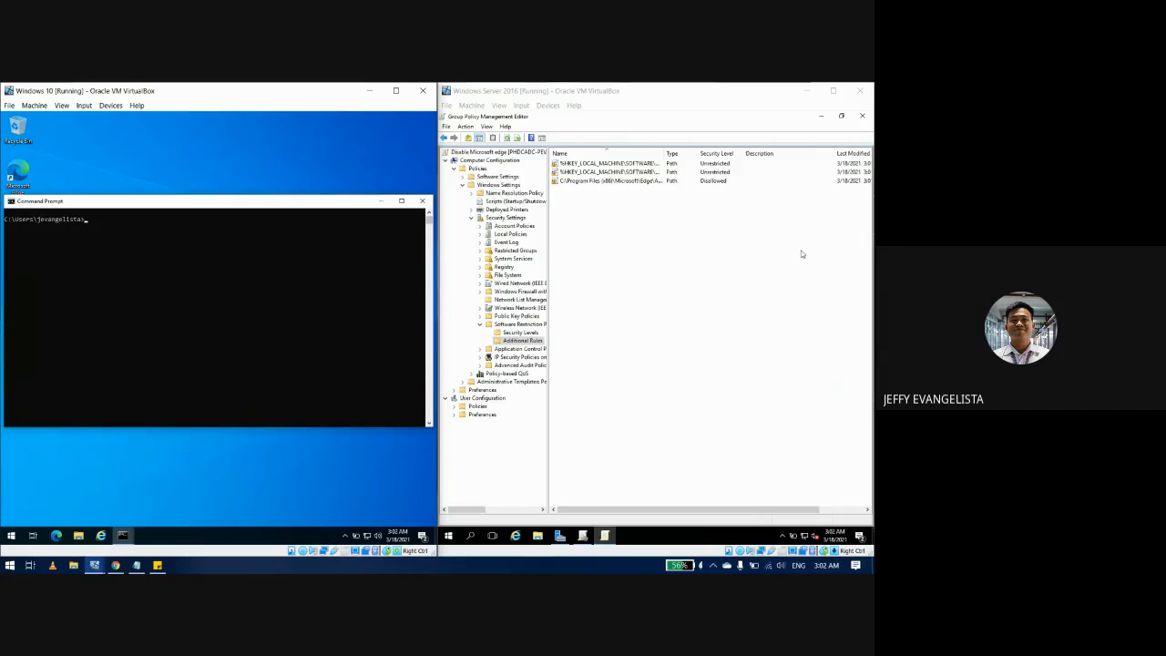
Step: Run gpupdate /force until the computer policy update completes successfully
{"action": "left_click", "coordinate": [801, 254]}
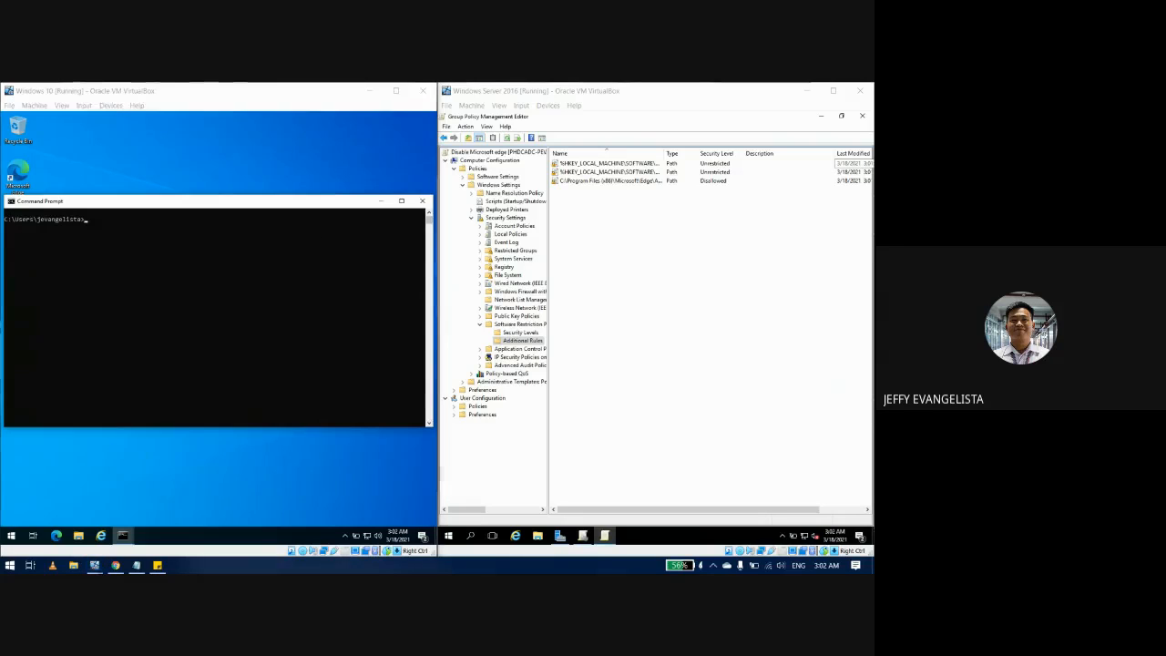
{"action": "left_click", "coordinate": [137, 253]}
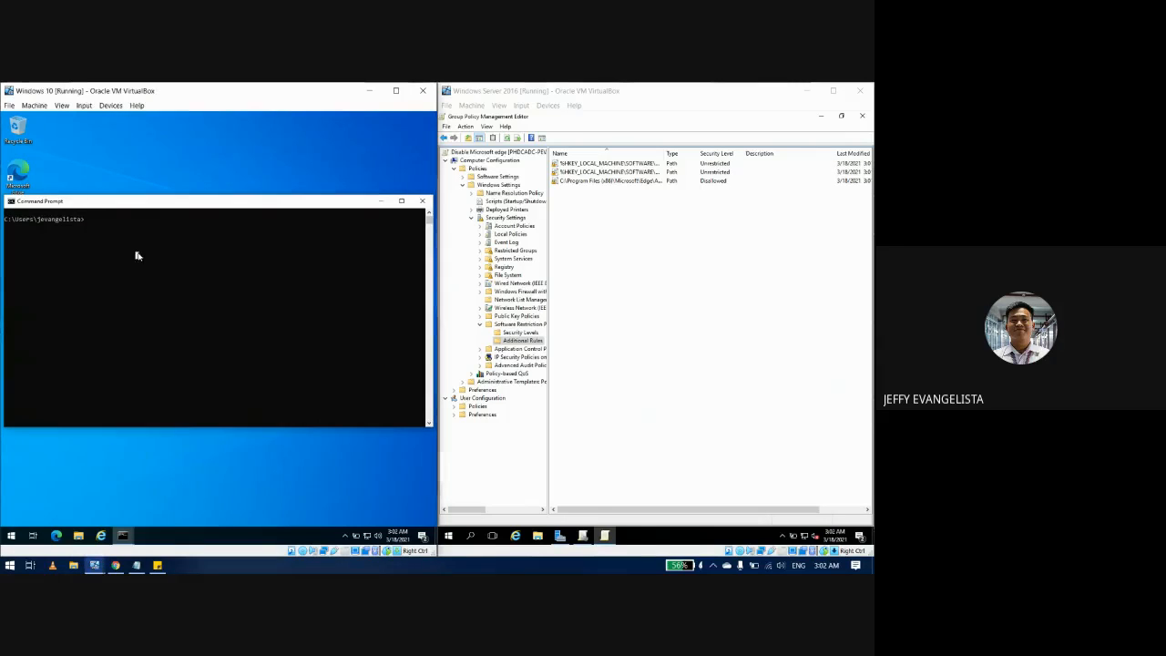
{"action": "type", "text": "gpupdate /force"}
{"action": "key", "text": "Return"}
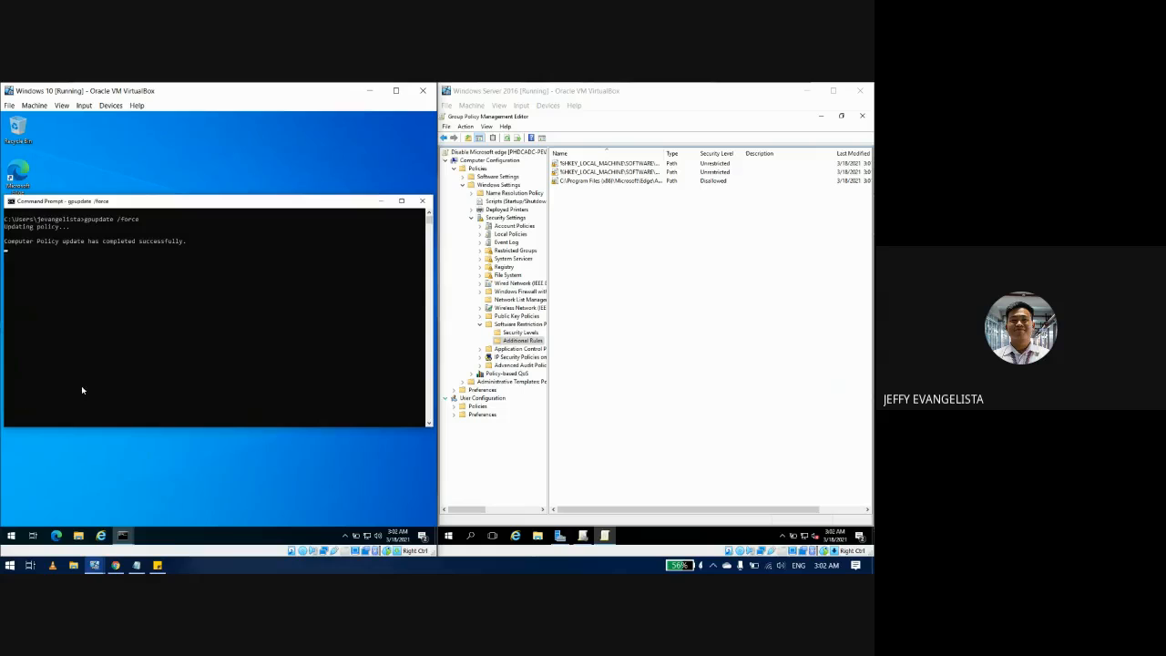
{"action": "left_click", "coordinate": [220, 262]}
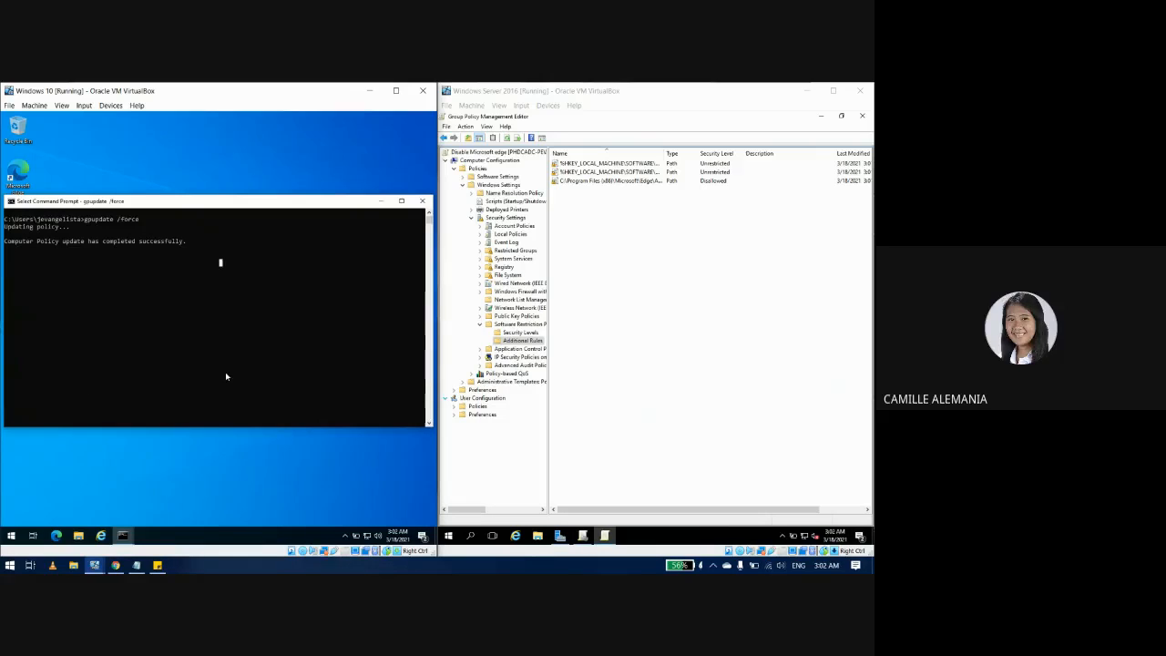
{"action": "left_click", "coordinate": [184, 242]}
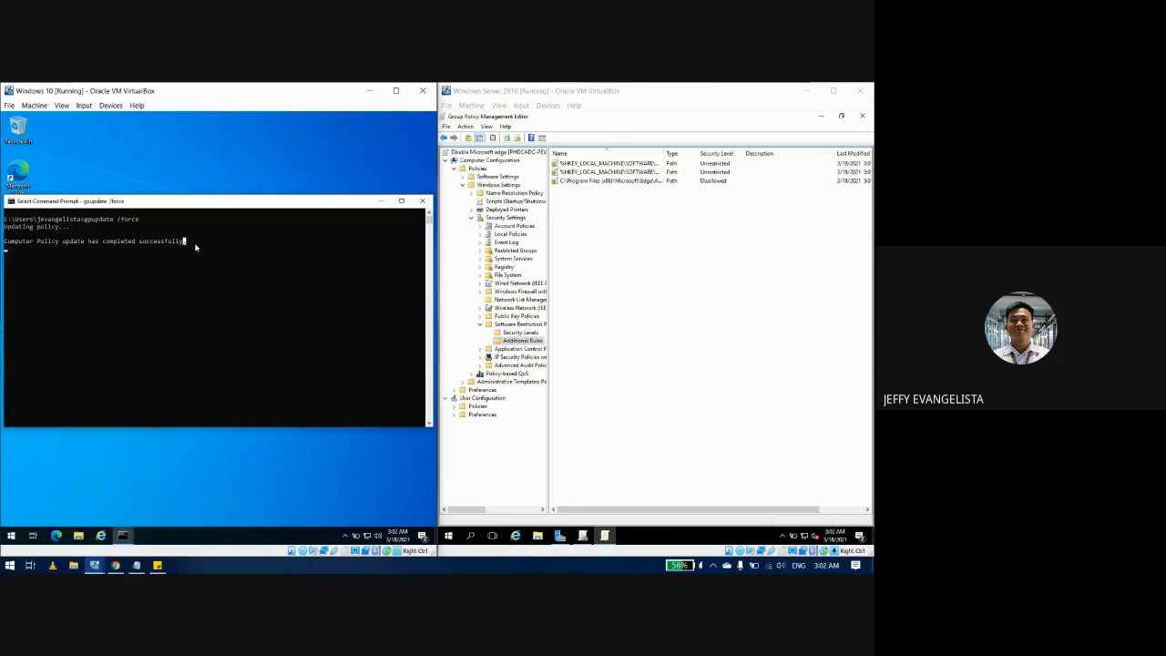
Step: Let gpupdate /force finish the User Policy update and move the Command Prompt window left
{"action": "left_click", "coordinate": [201, 269]}
{"action": "left_click", "coordinate": [659, 229]}
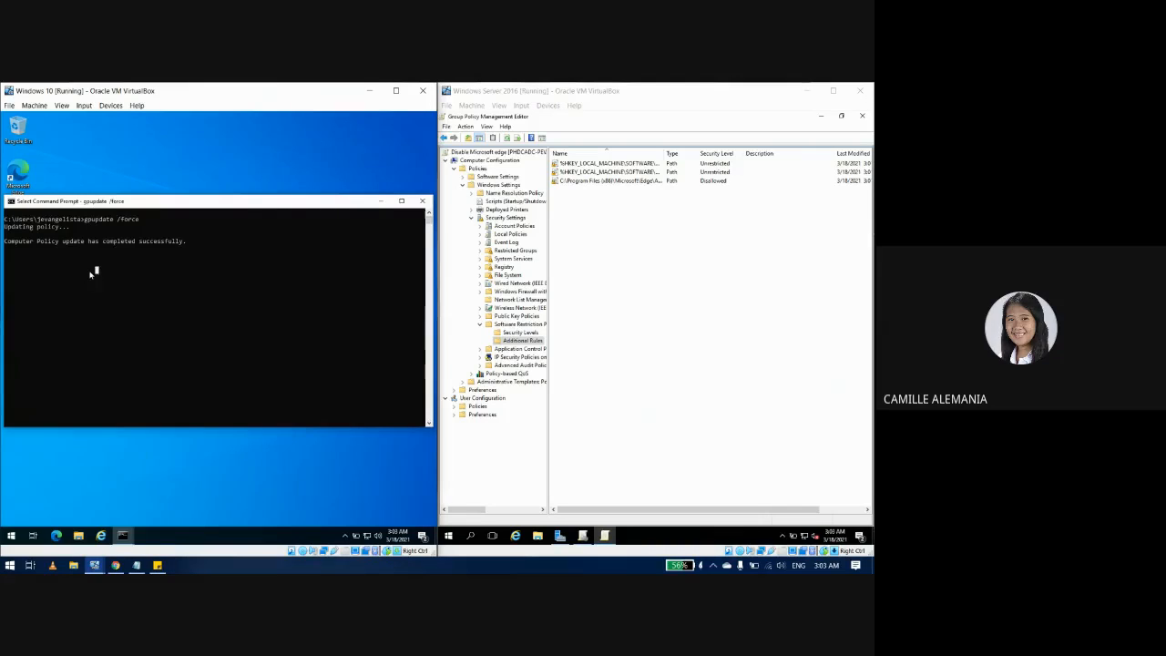
{"action": "left_click_drag", "start_coordinate": [139, 202], "coordinate": [130, 184]}
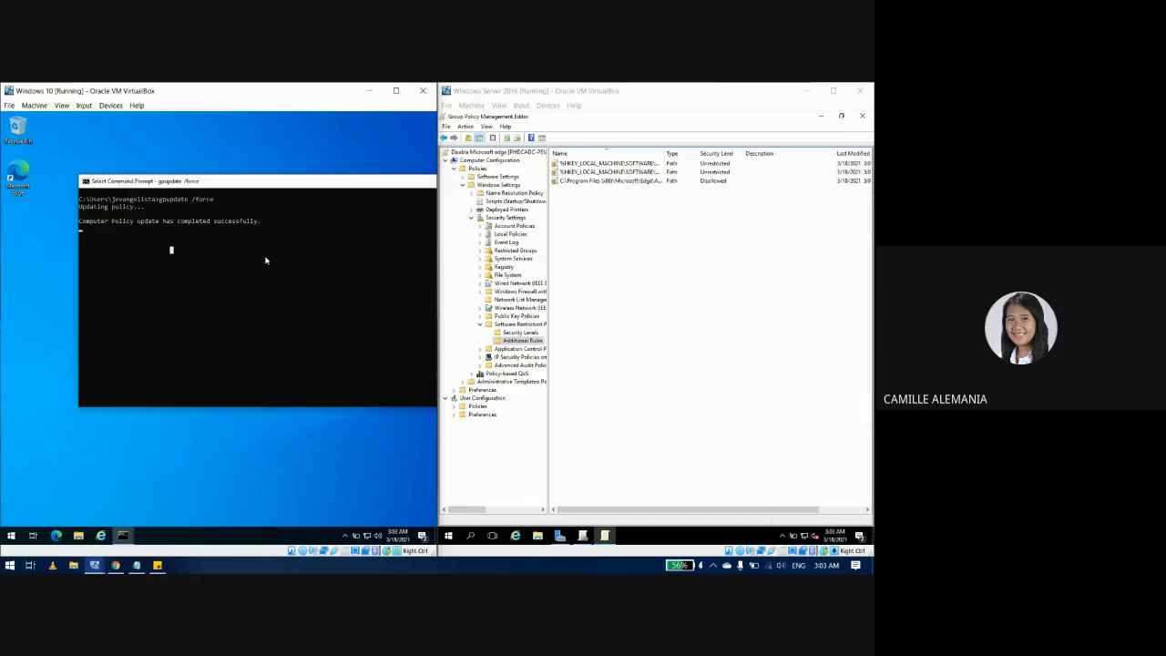
{"action": "key", "text": "Return"}
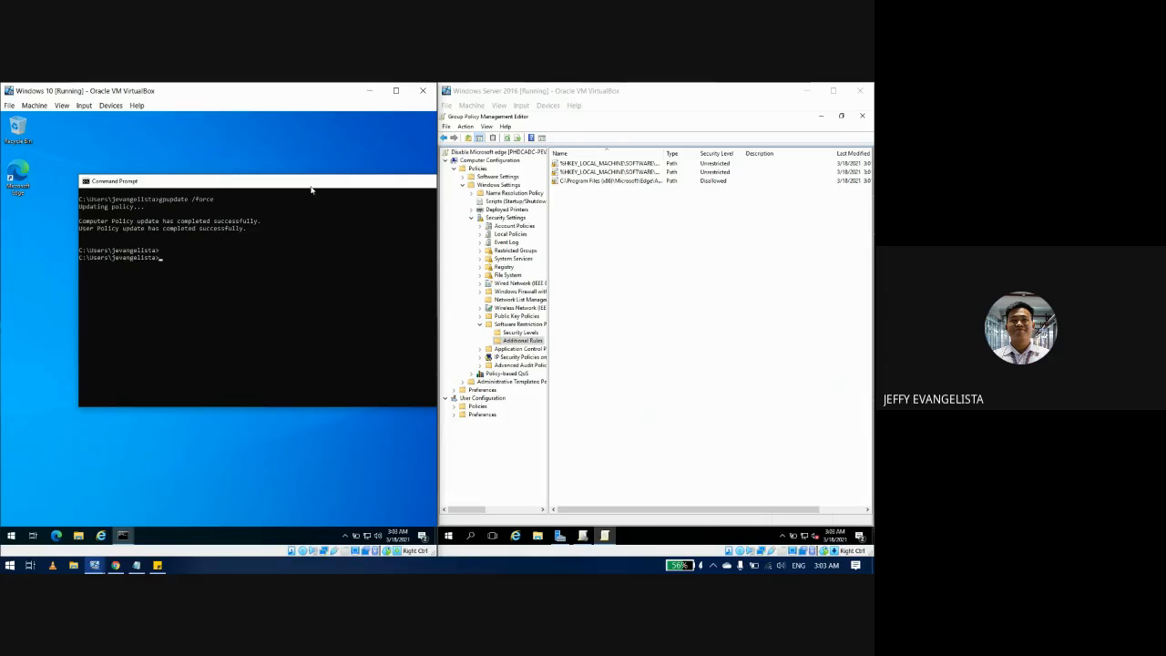
{"action": "left_click_drag", "start_coordinate": [315, 183], "coordinate": [239, 212]}
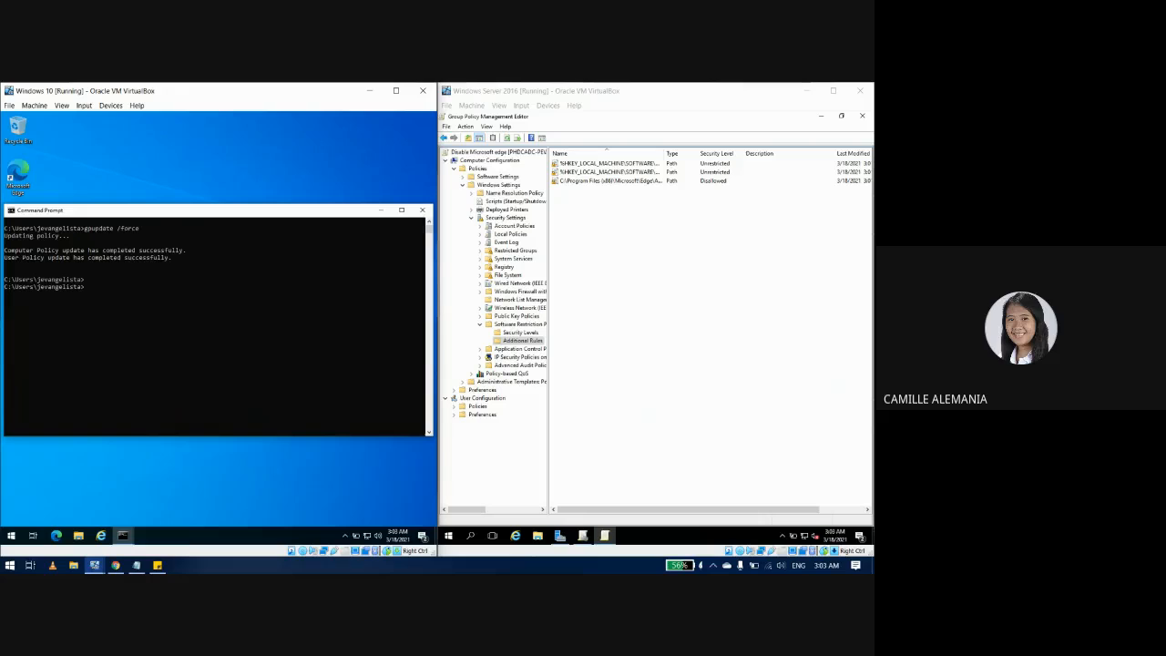
{"action": "double_click", "coordinate": [30, 182]}
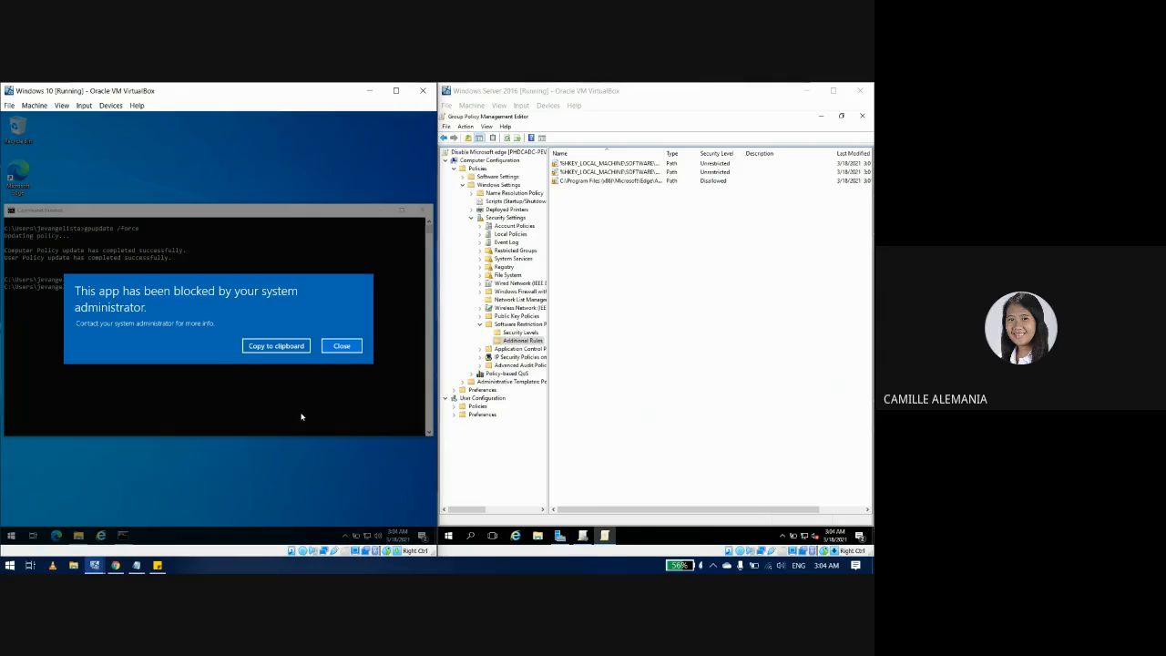
{"action": "left_click", "coordinate": [343, 347]}
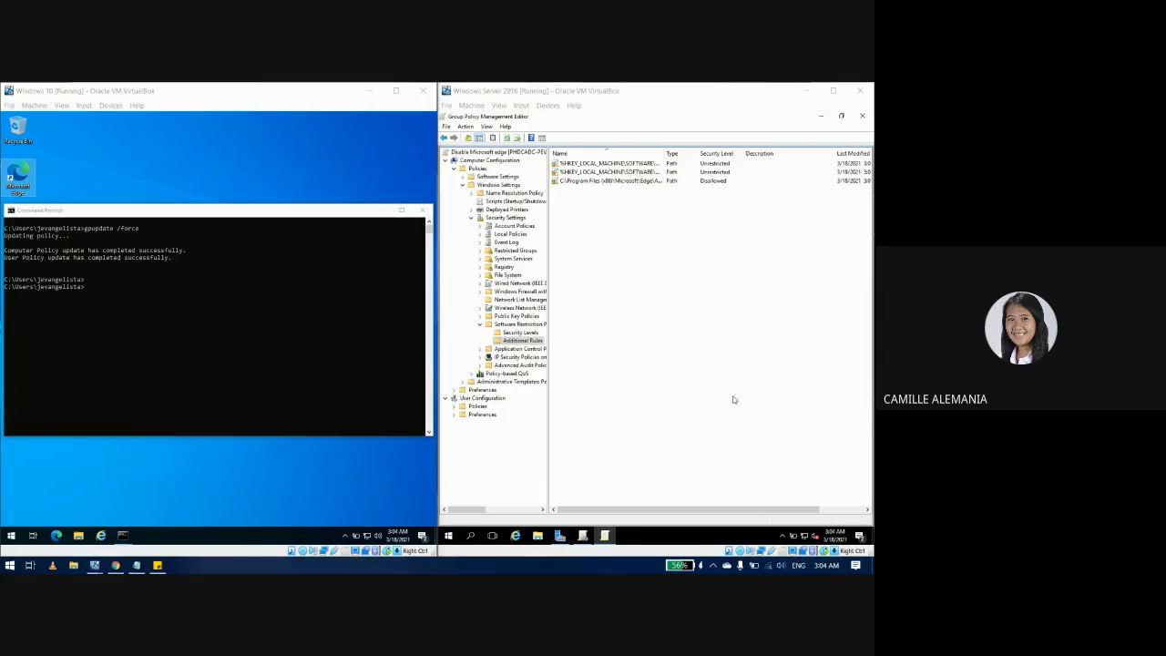
Step: Sign out and sign in through Other user with a domain username and password
{"action": "left_click", "coordinate": [10, 535]}
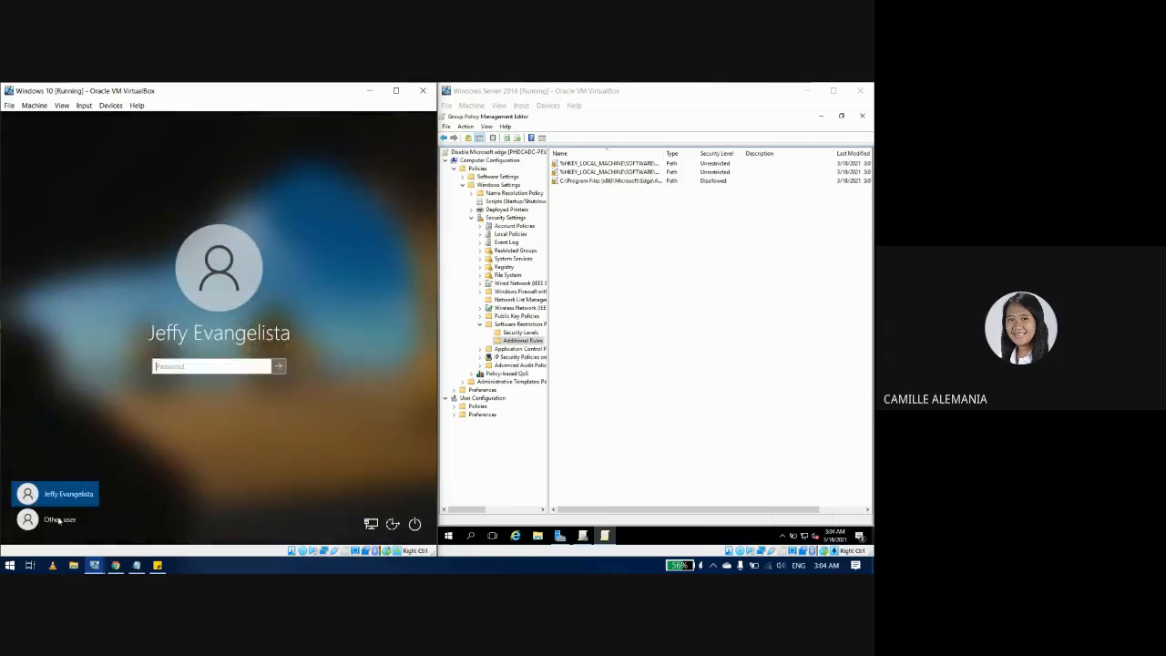
{"action": "left_click", "coordinate": [80, 515]}
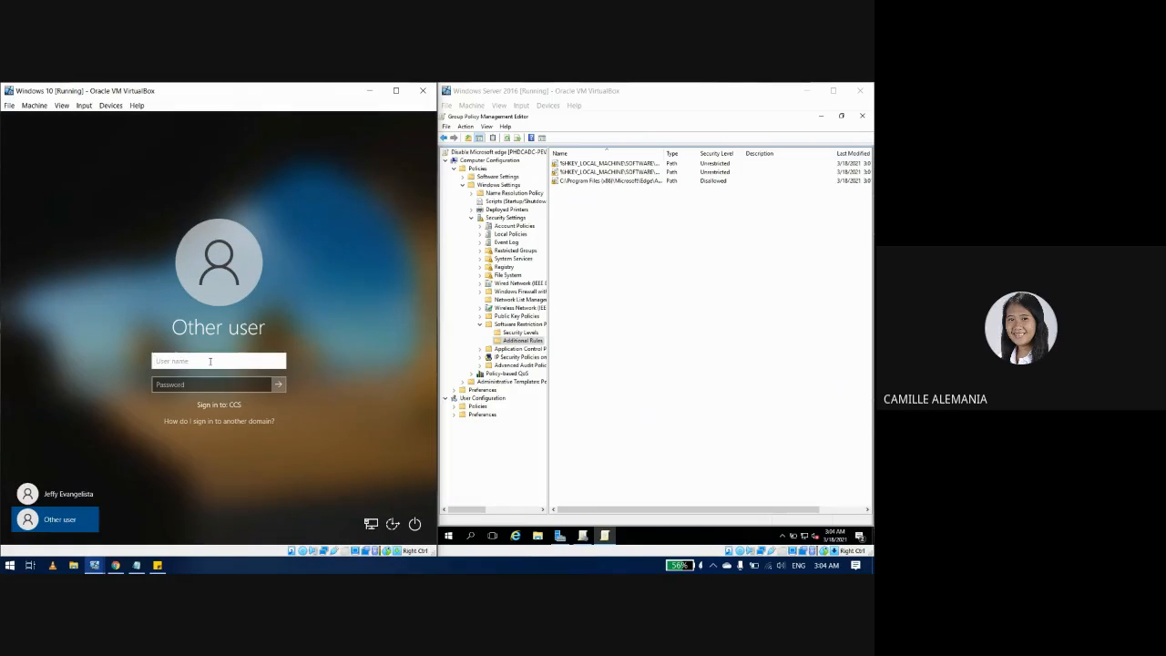
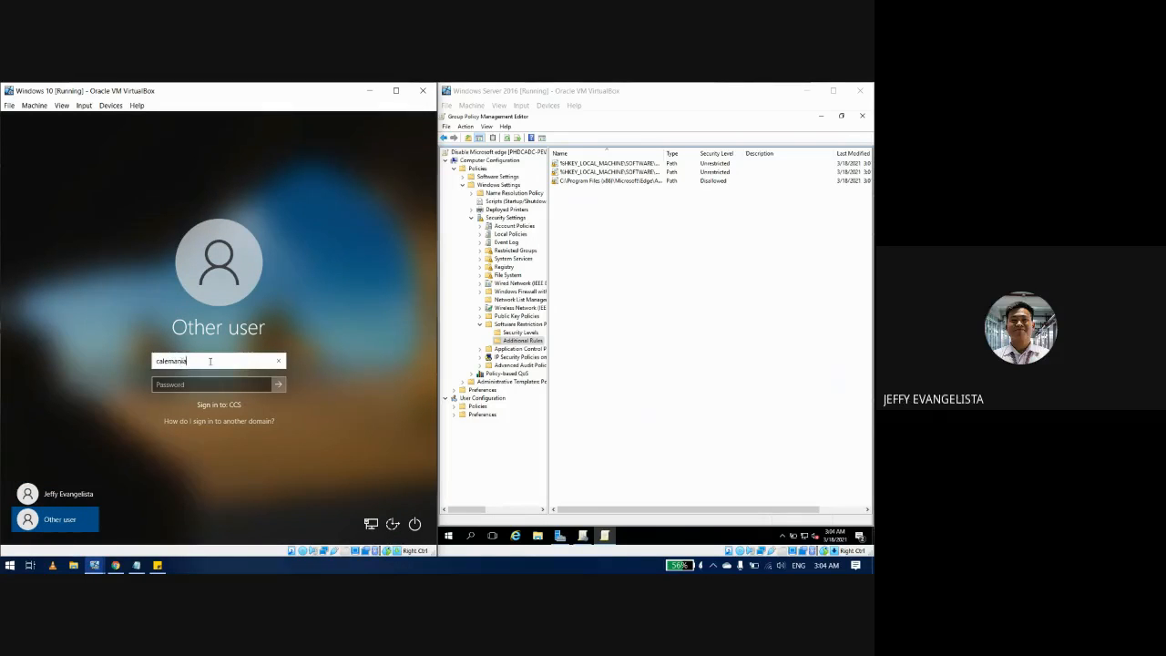
{"action": "key", "text": "Tab"}
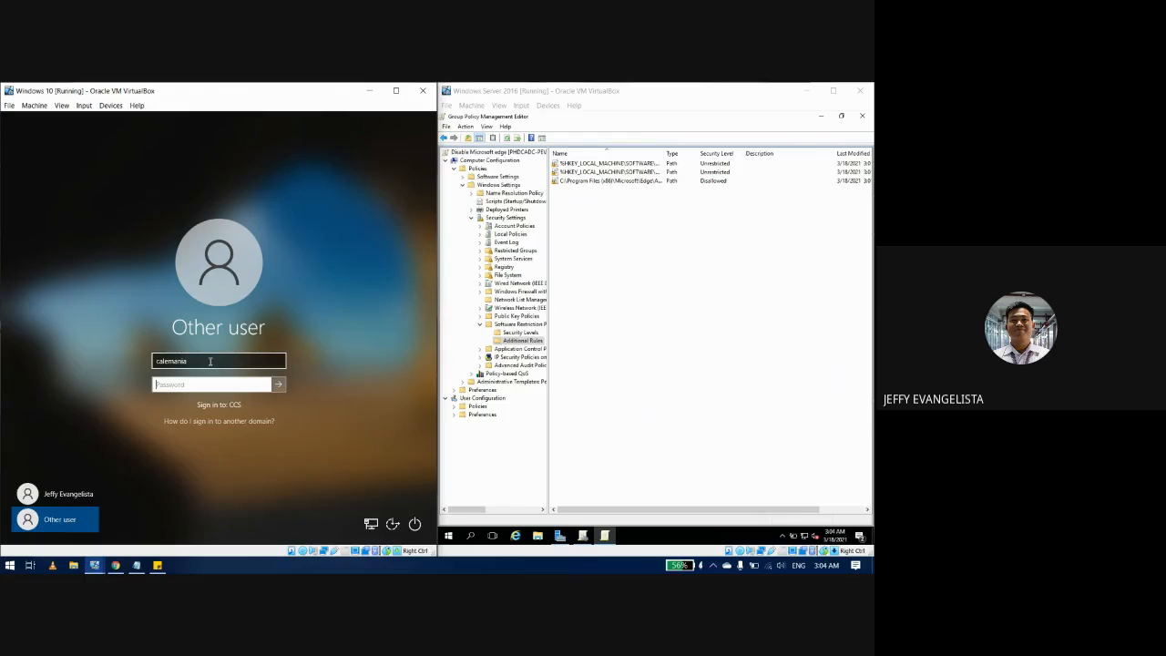
{"action": "type", "text": "•••••••••••"}
{"action": "left_click", "coordinate": [264, 385]}
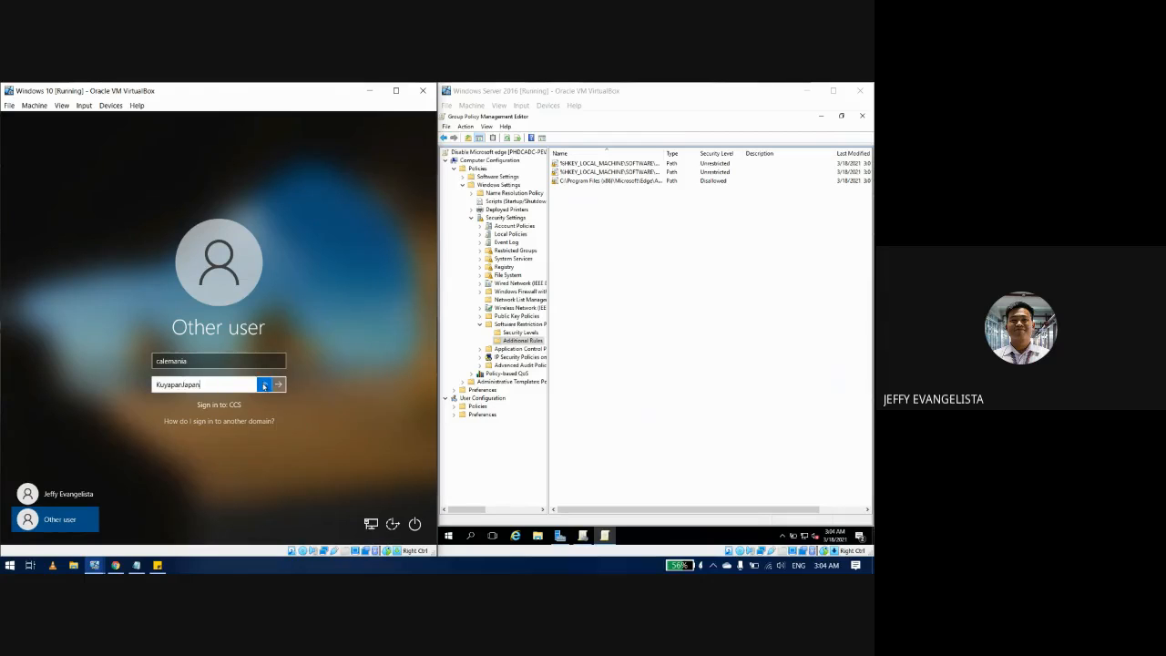
{"action": "left_click_drag", "start_coordinate": [265, 386], "coordinate": [261, 391]}
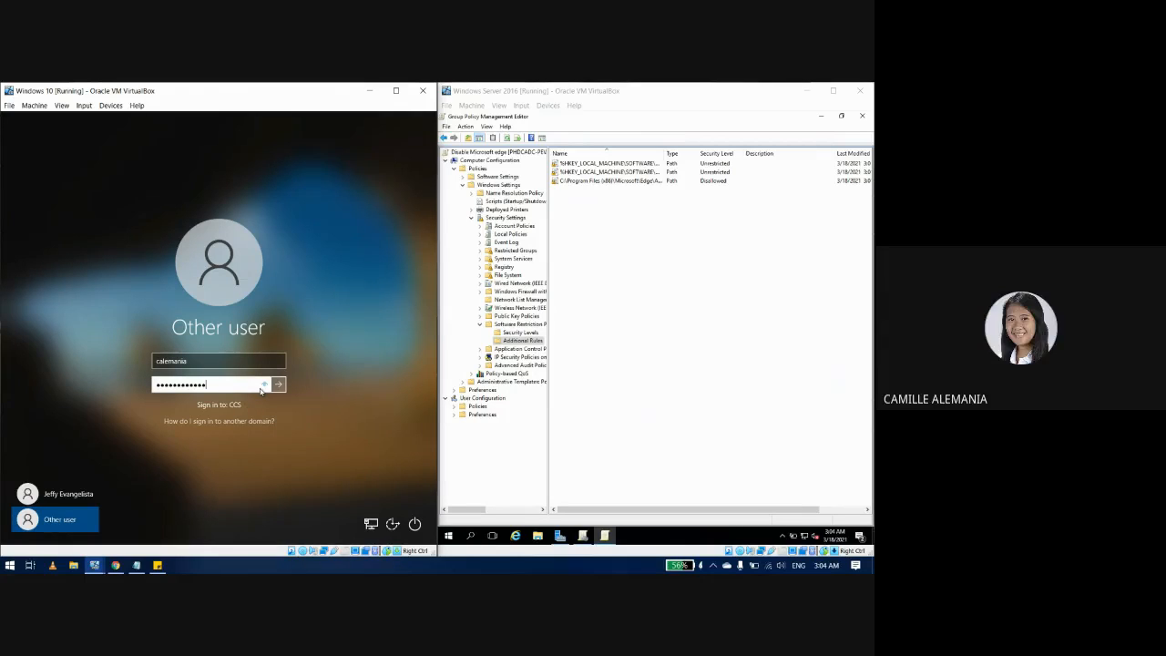
{"action": "type", "text": "•••"}
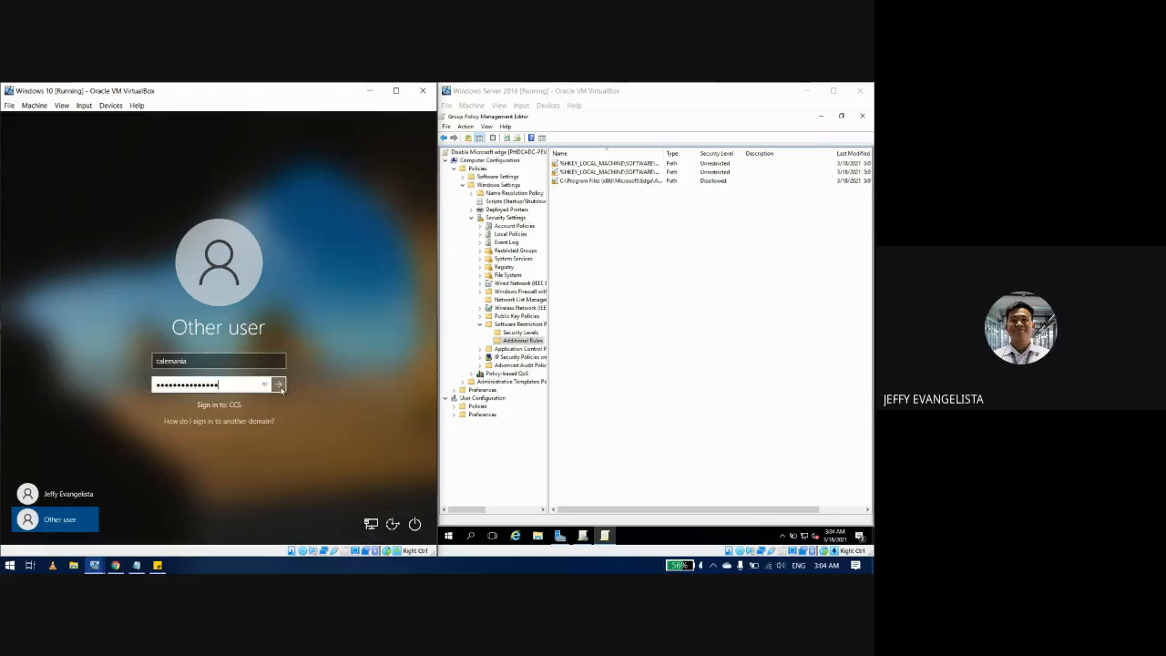
{"action": "left_click", "coordinate": [276, 385]}
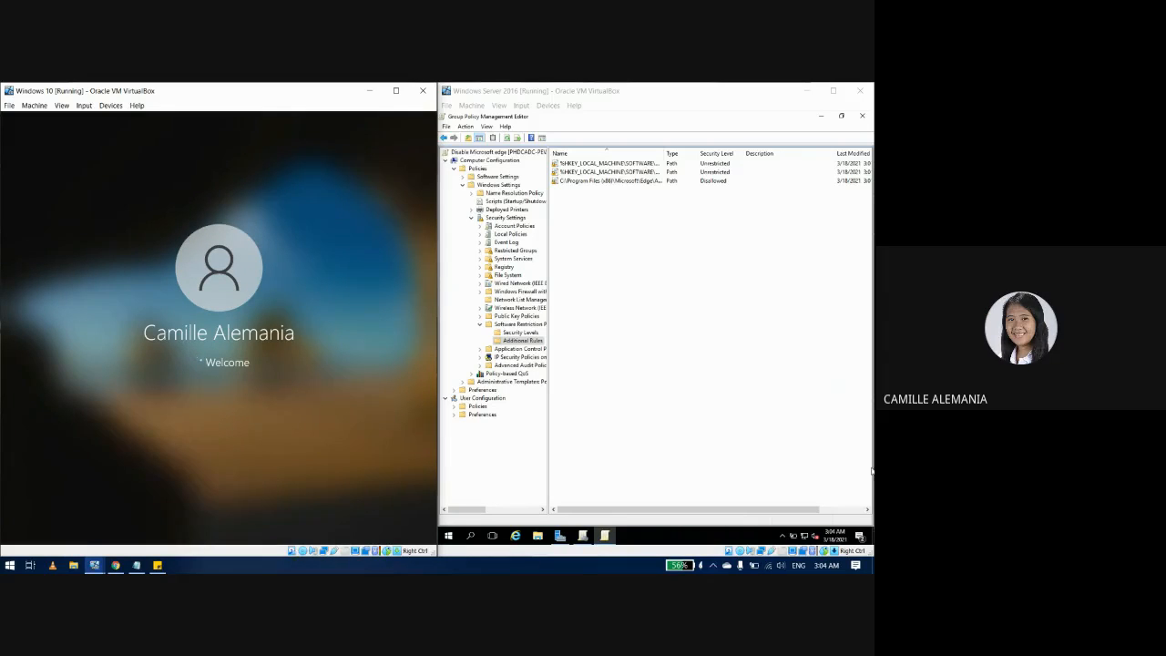
{"action": "left_click", "coordinate": [648, 421]}
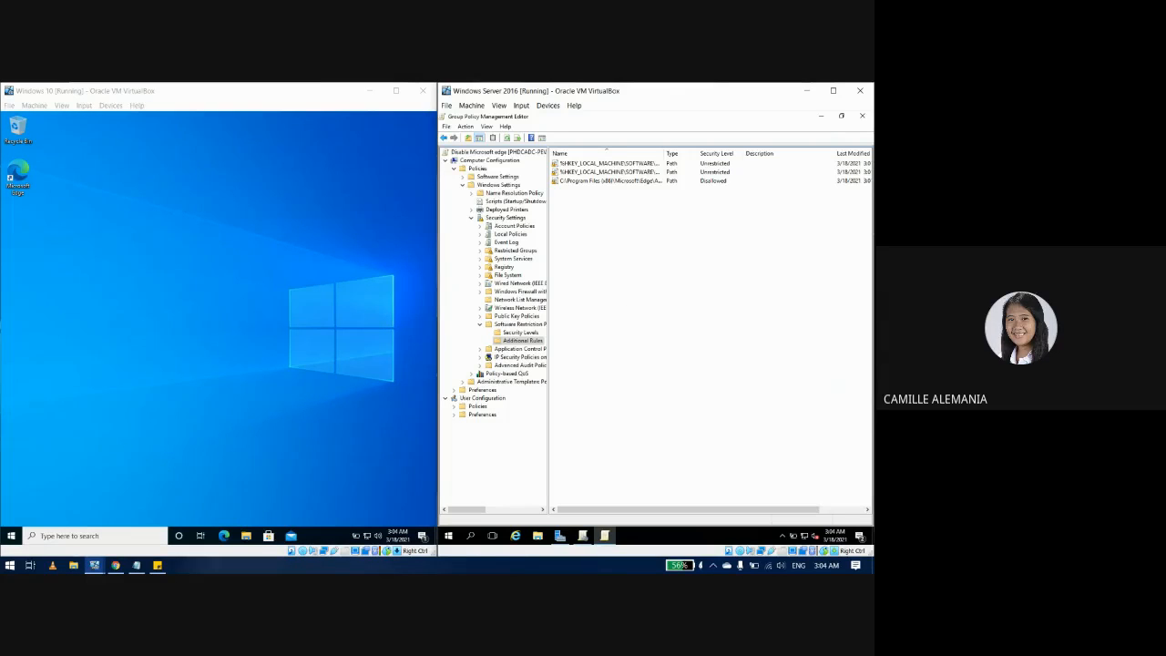
{"action": "double_click", "coordinate": [19, 178]}
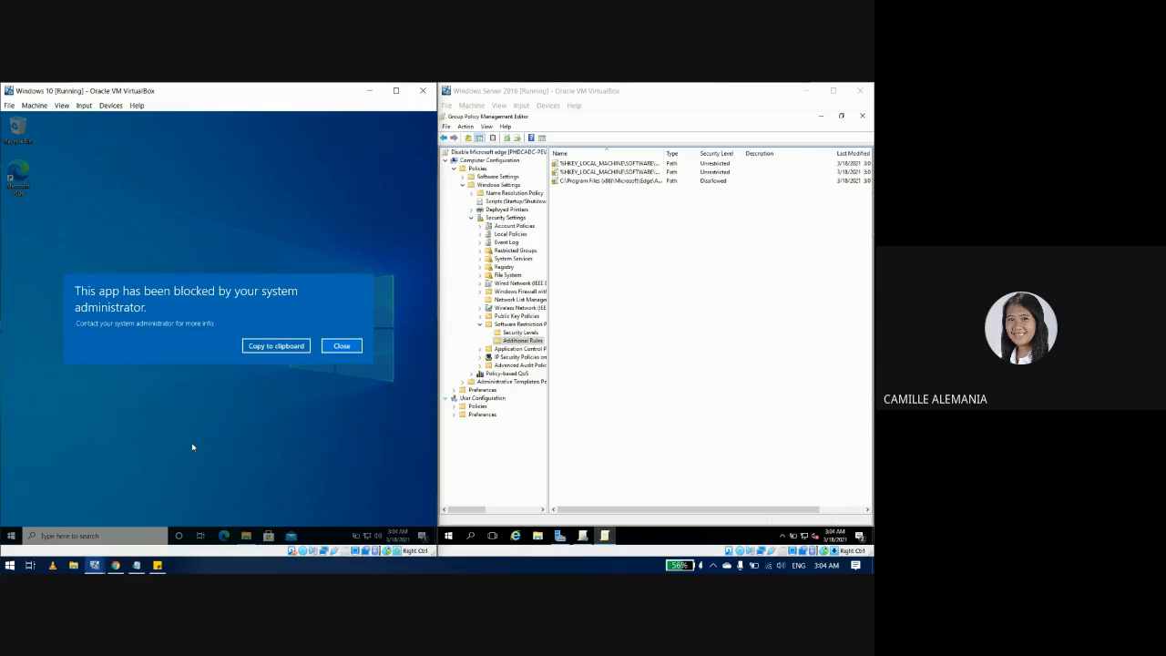
{"action": "left_click", "coordinate": [341, 350]}
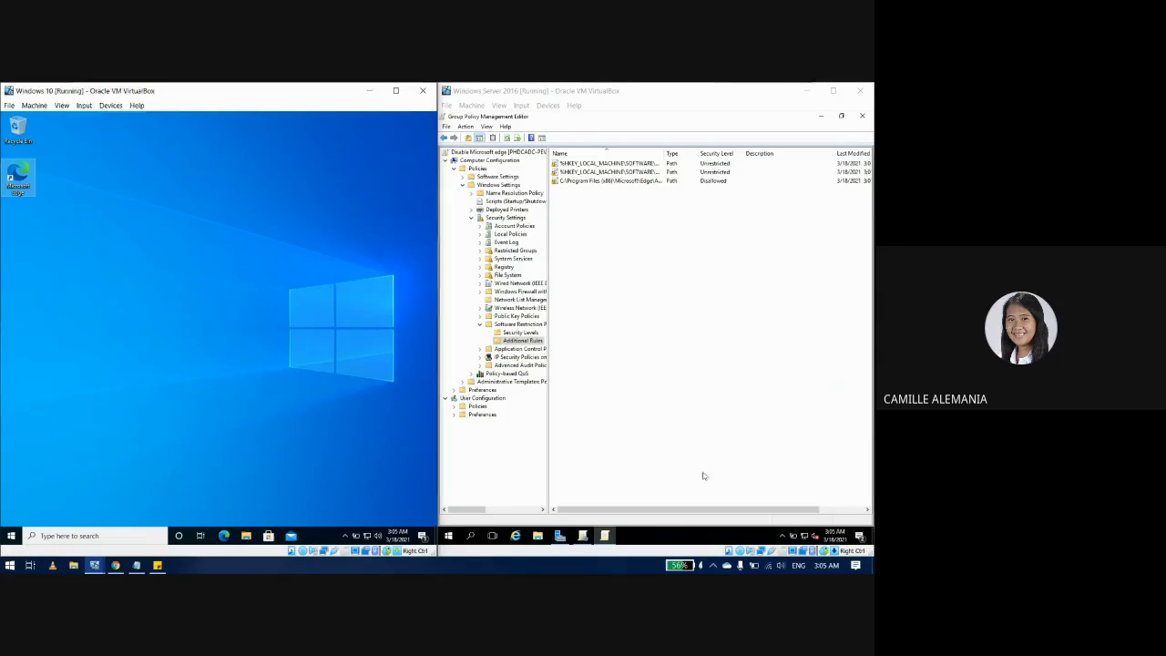
{"action": "left_click", "coordinate": [741, 403]}
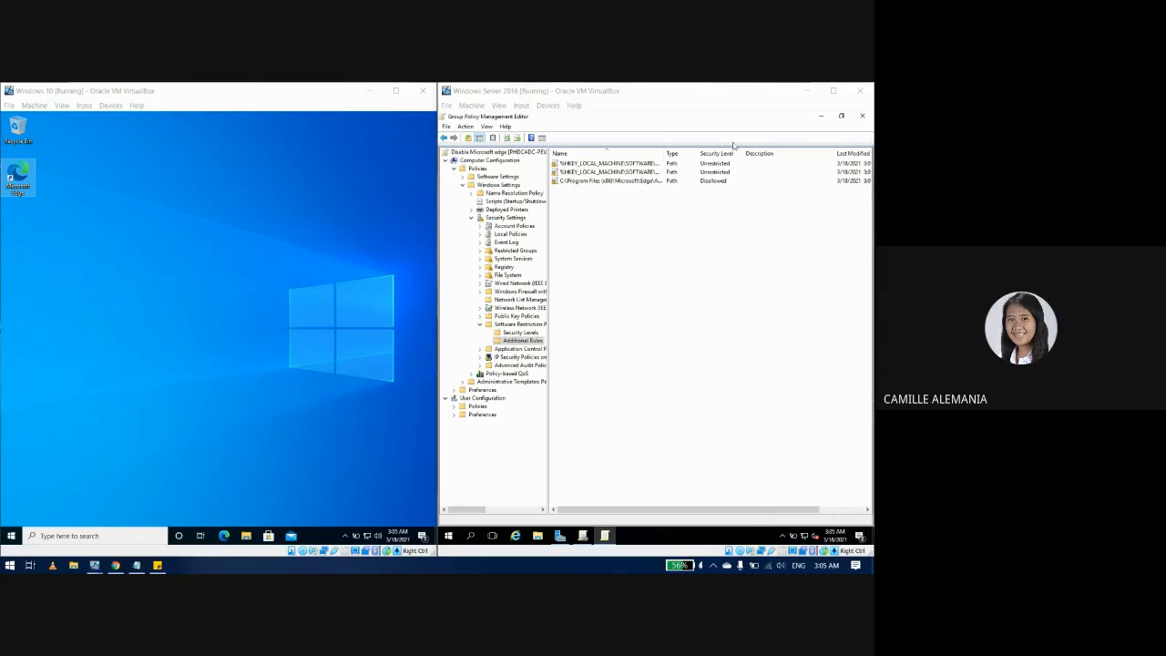
Step: On the GPO's Scope tab, add a security filter searching only Computer object types
{"action": "left_click", "coordinate": [820, 116]}
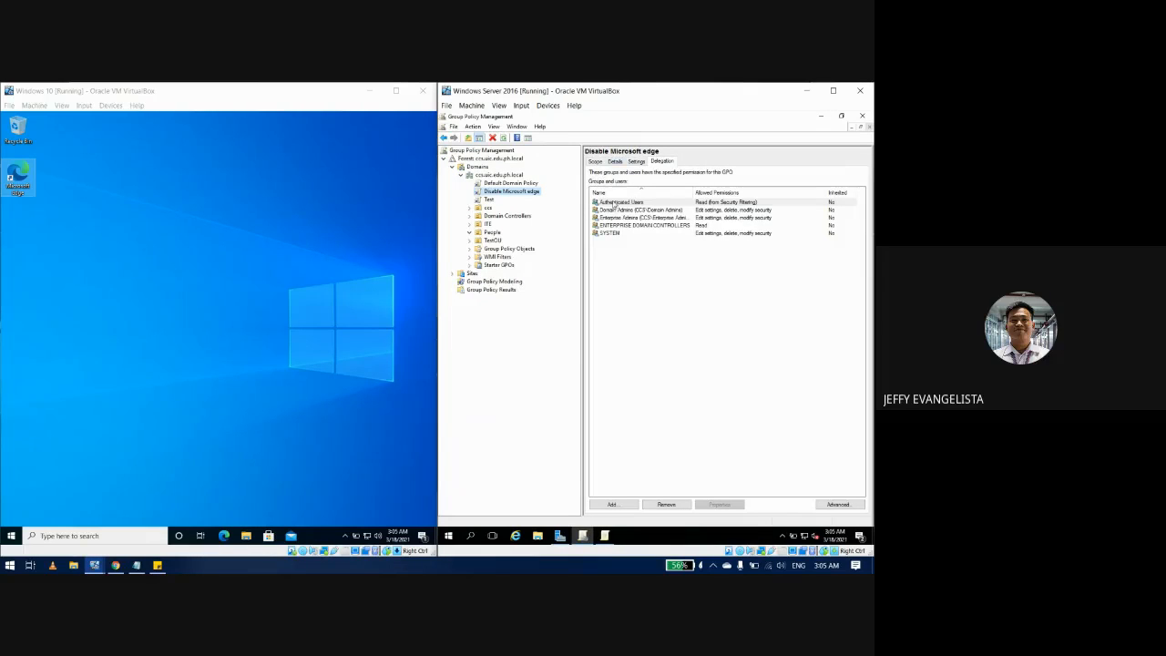
{"action": "left_click", "coordinate": [595, 161]}
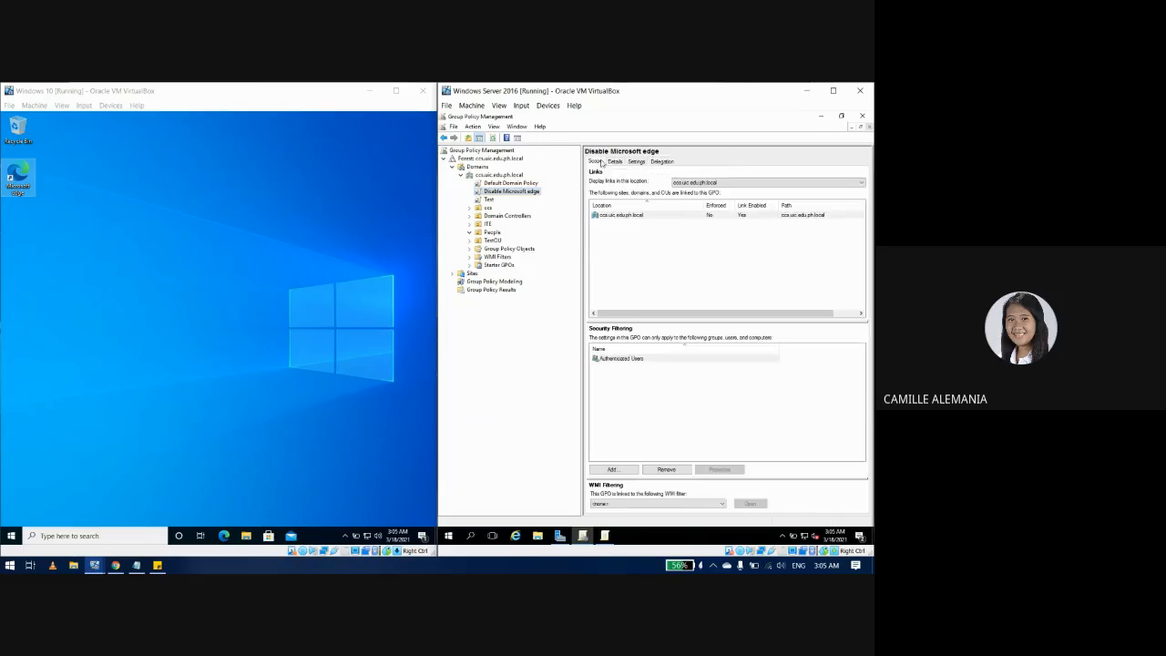
{"action": "left_click", "coordinate": [612, 469]}
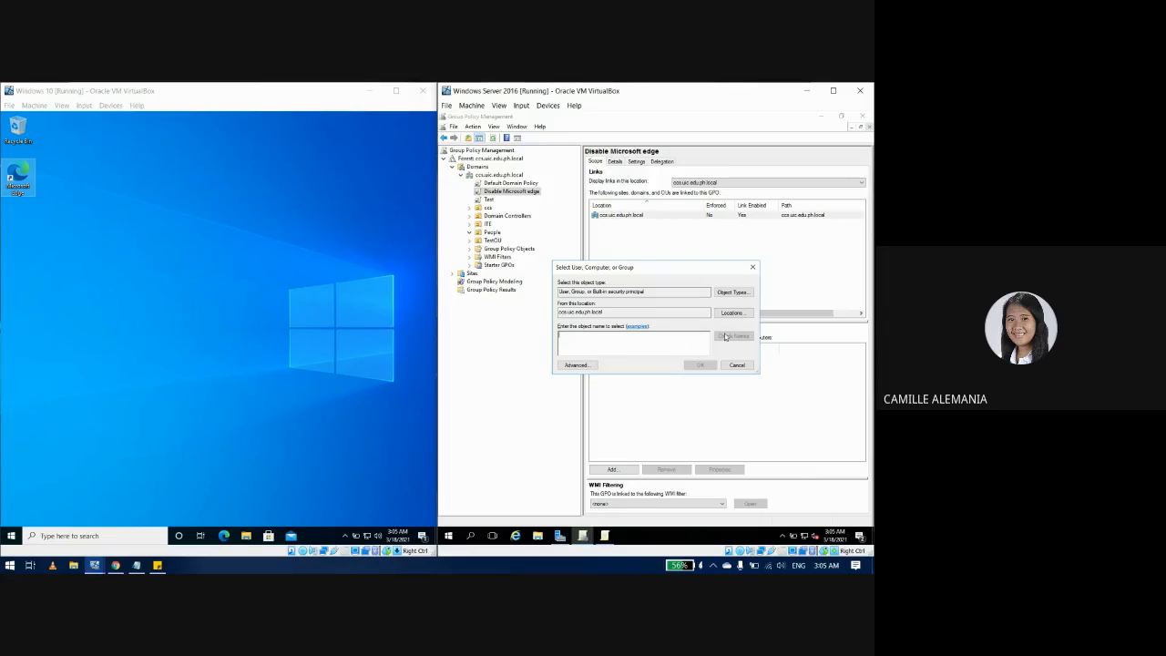
{"action": "left_click", "coordinate": [576, 364]}
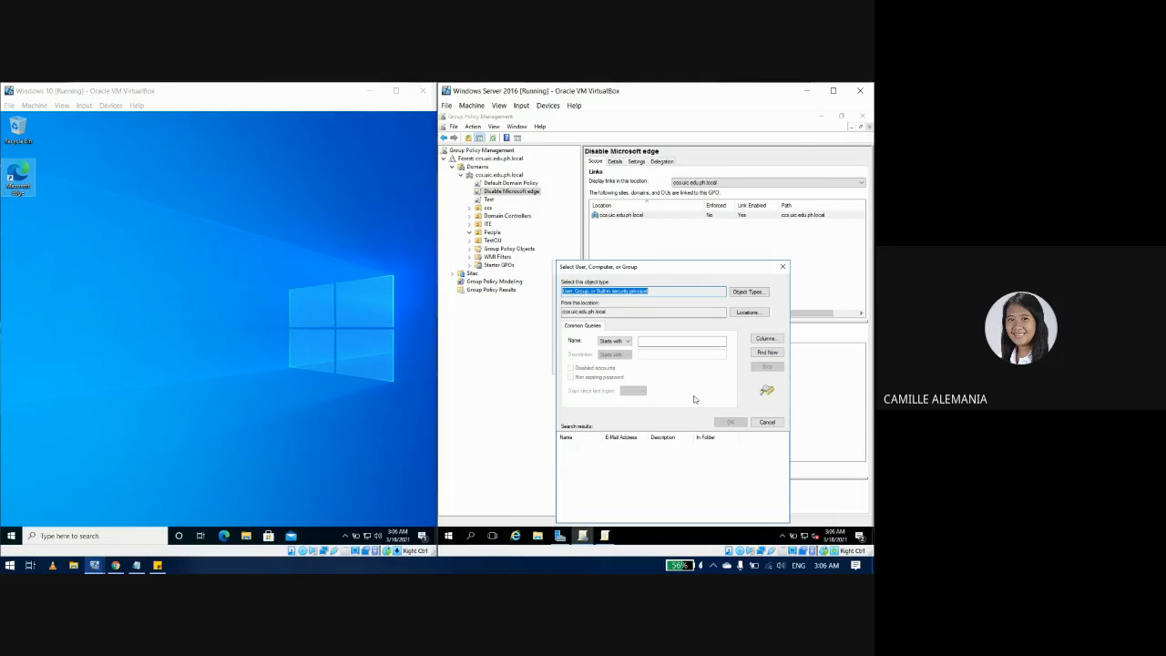
{"action": "left_click", "coordinate": [749, 293]}
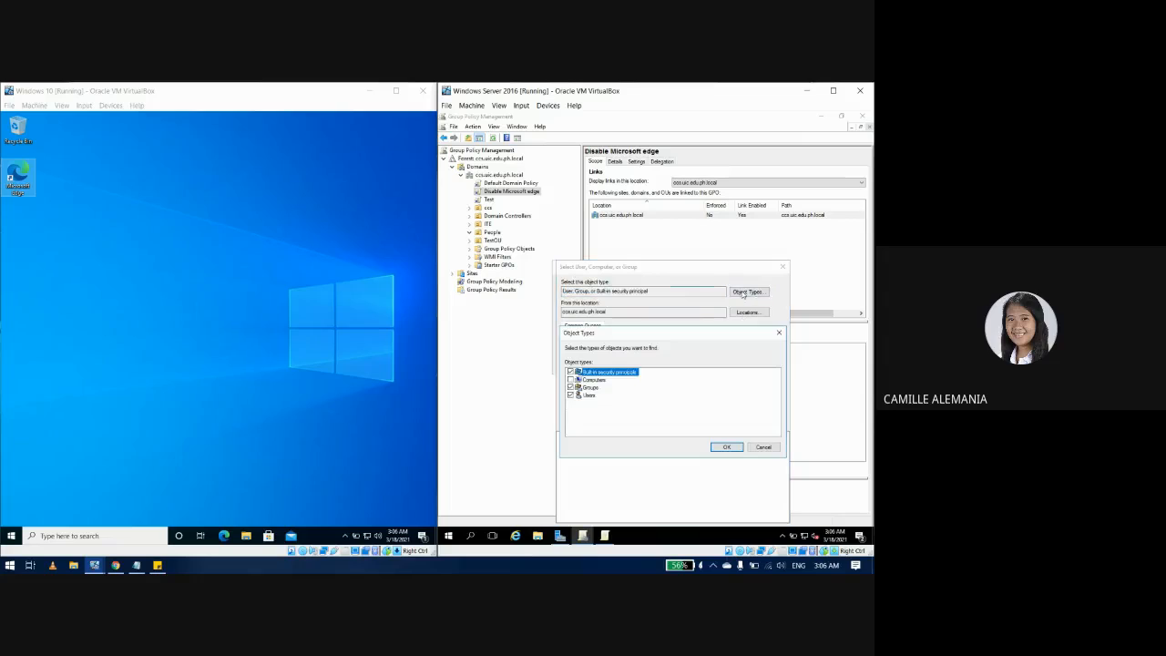
{"action": "left_click", "coordinate": [570, 379]}
{"action": "left_click", "coordinate": [570, 387]}
{"action": "left_click", "coordinate": [570, 394]}
{"action": "left_click", "coordinate": [570, 372]}
{"action": "left_click", "coordinate": [724, 447]}
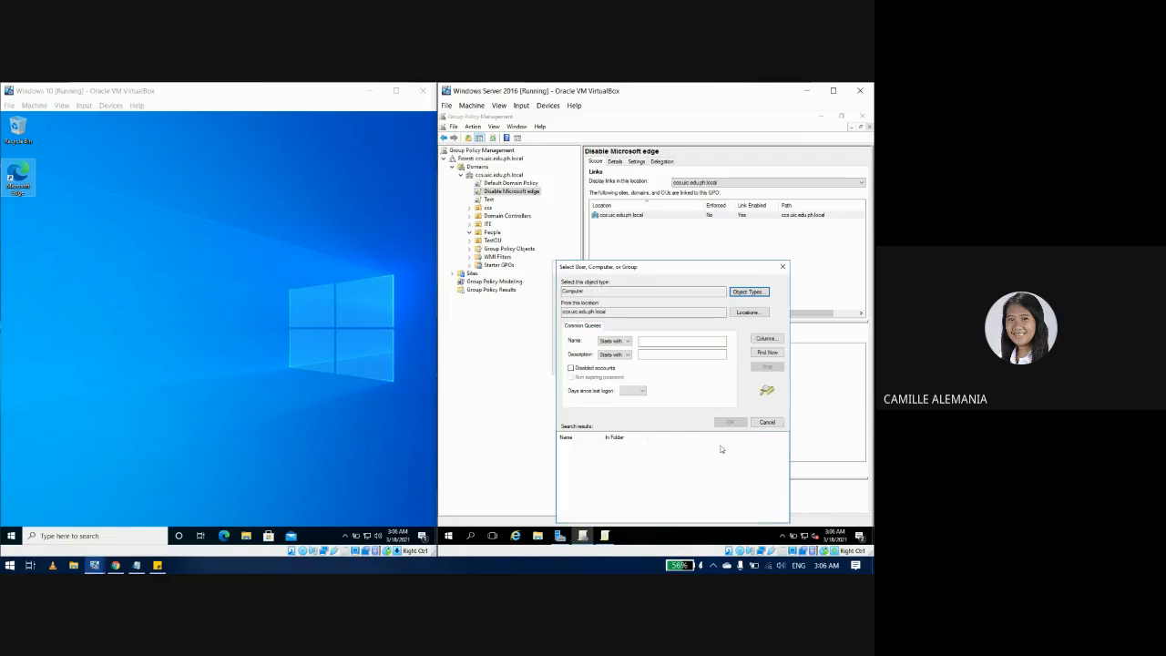
Step: Find and add the PC18 computer to the GPO's Security Filtering
{"action": "left_click", "coordinate": [767, 352]}
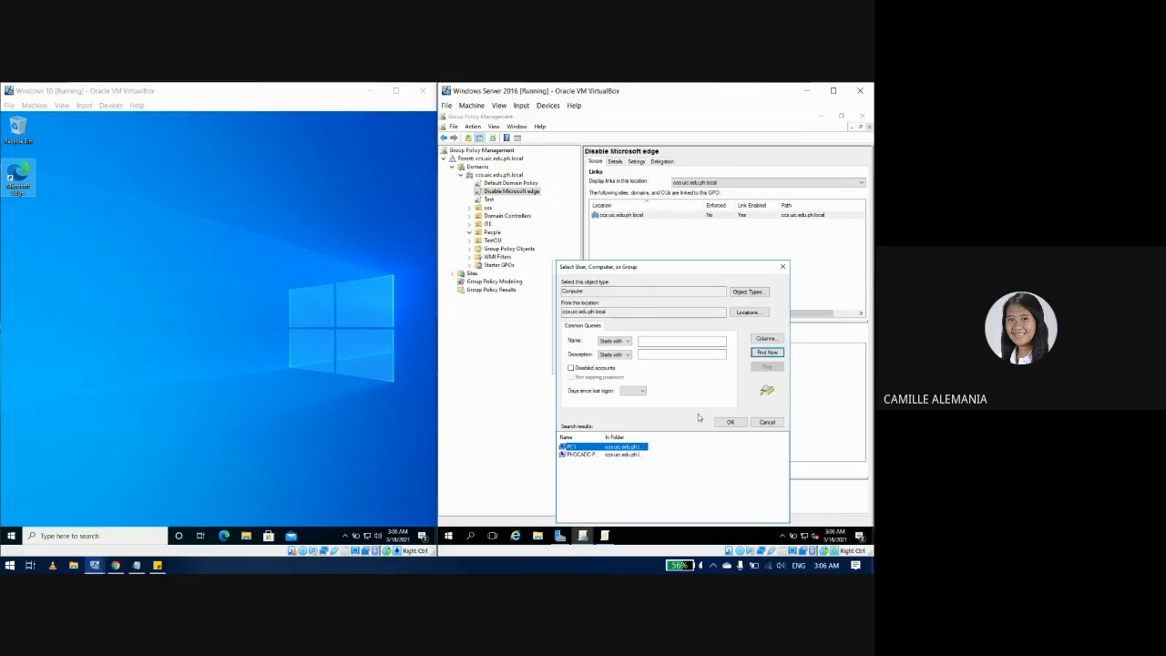
{"action": "left_click", "coordinate": [631, 467]}
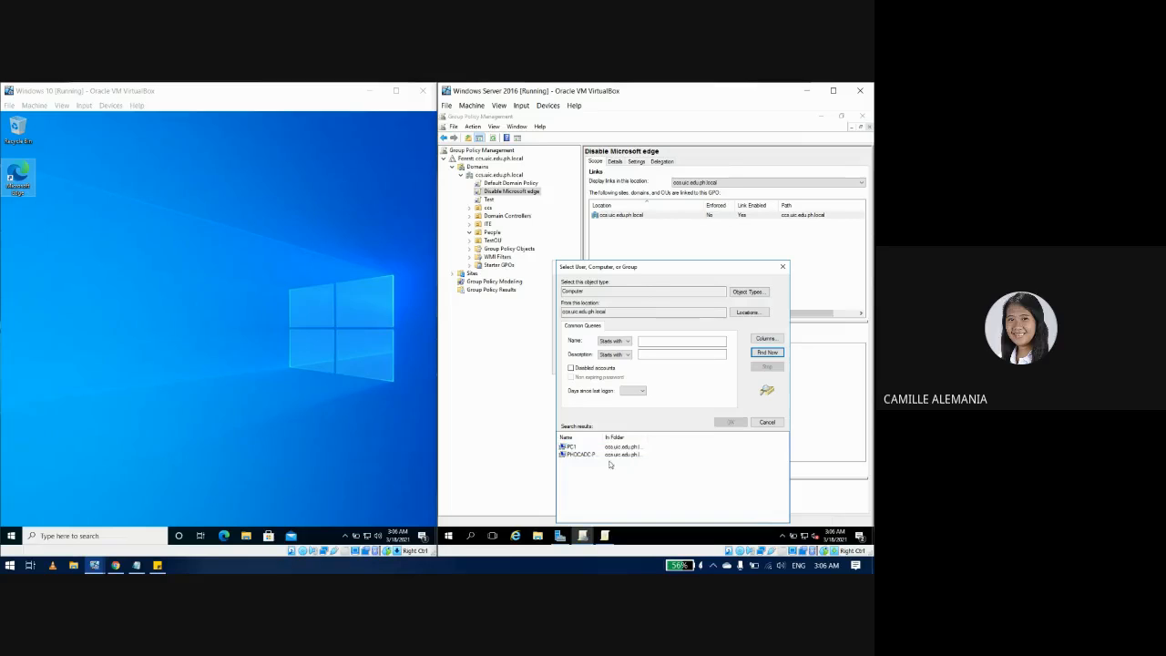
{"action": "left_click", "coordinate": [568, 447]}
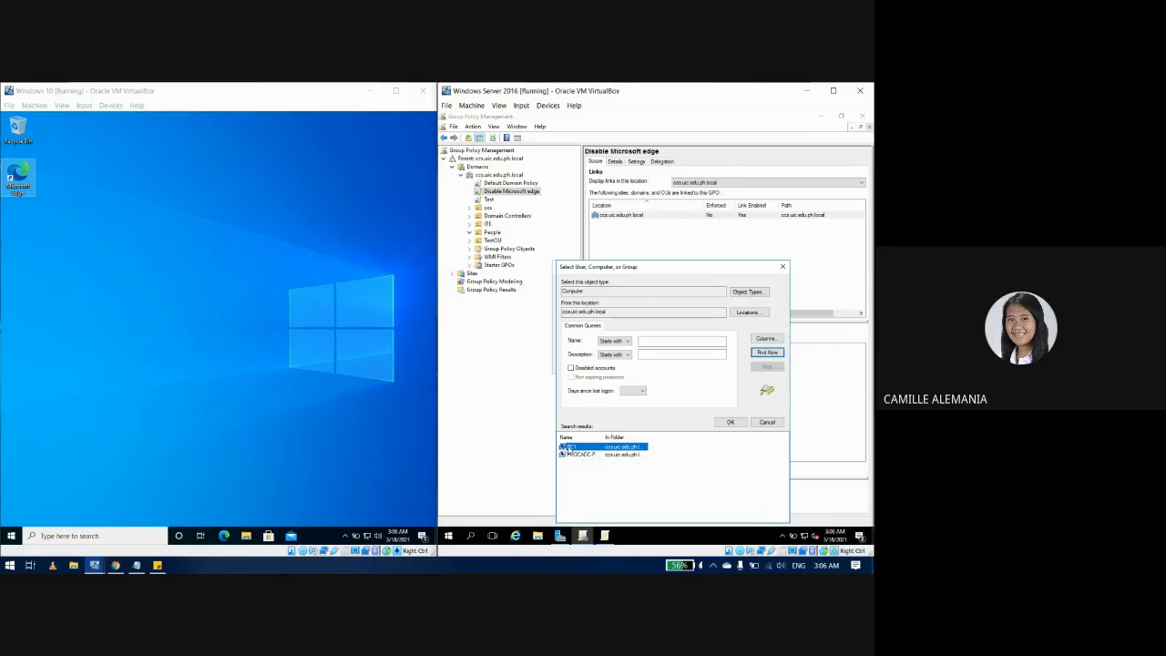
{"action": "left_click", "coordinate": [732, 422]}
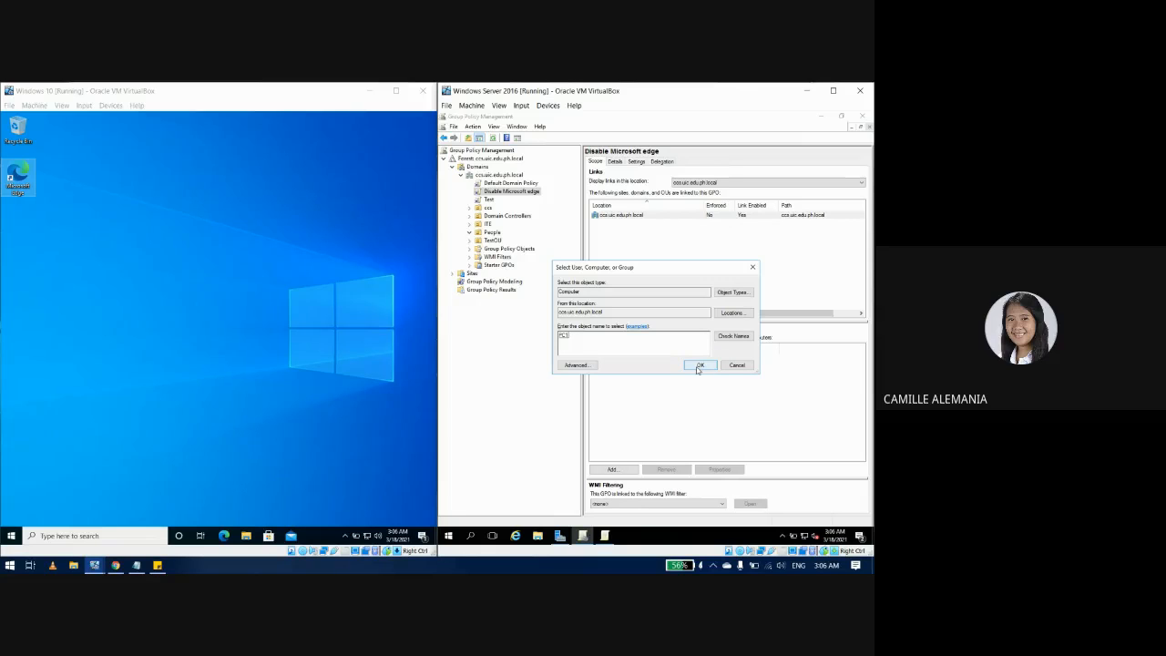
{"action": "left_click", "coordinate": [697, 366]}
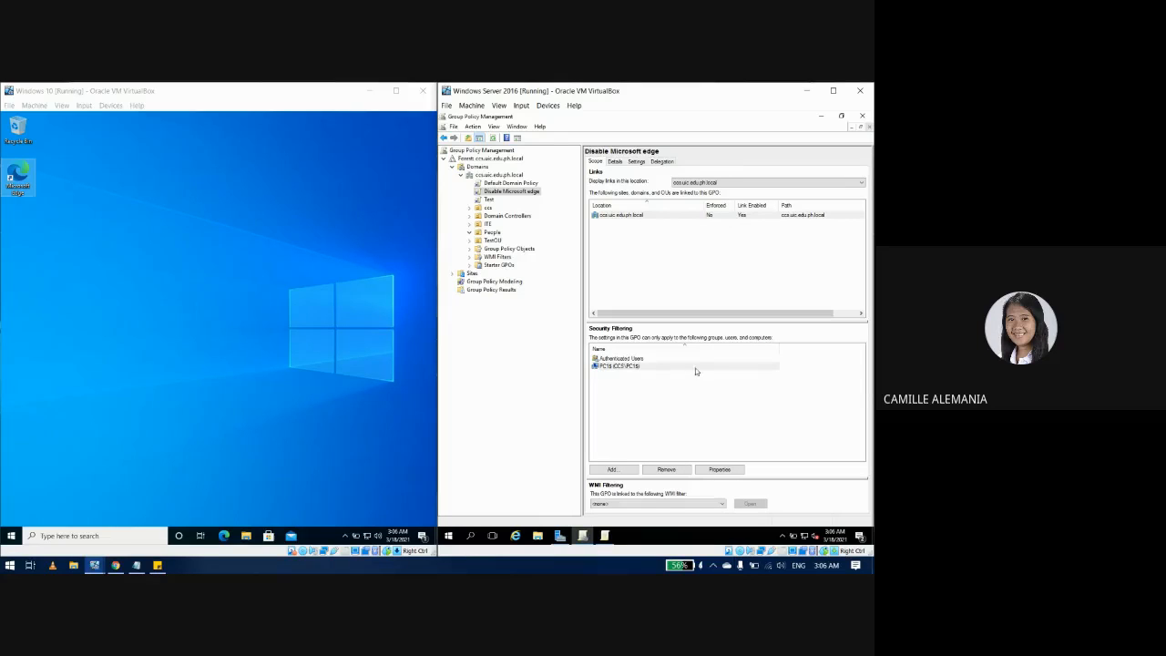
Step: Remove Authenticated Users from Security Filtering, confirming both warnings
{"action": "left_click", "coordinate": [645, 358]}
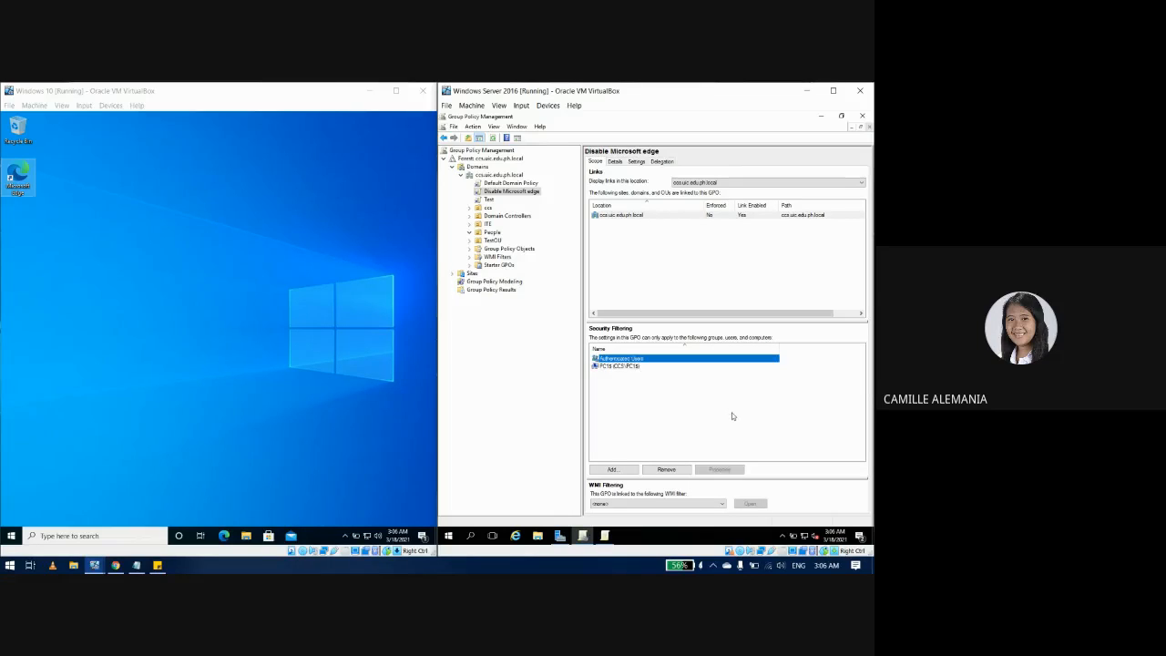
{"action": "left_click", "coordinate": [668, 469]}
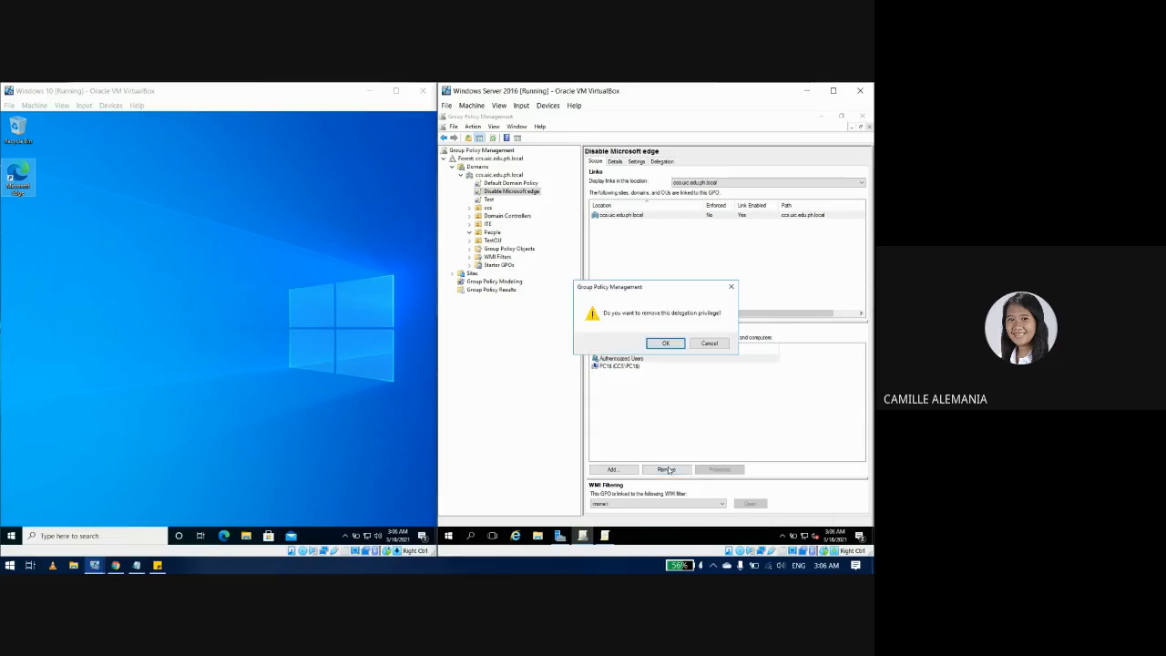
{"action": "left_click", "coordinate": [668, 343]}
{"action": "left_click", "coordinate": [692, 360]}
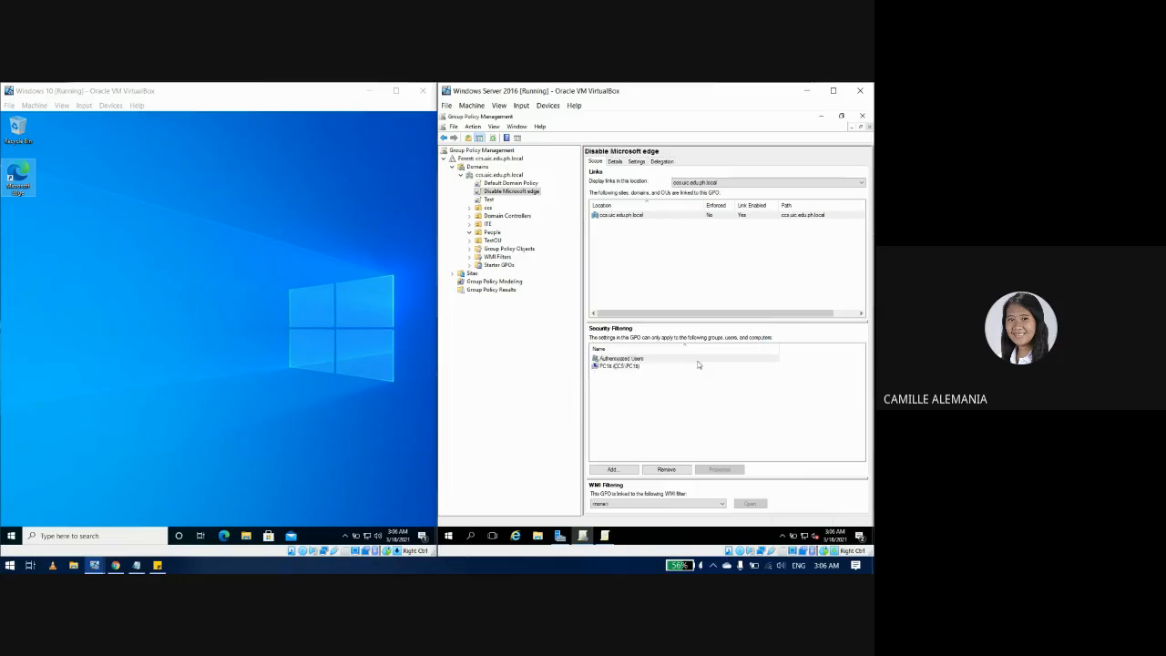
{"action": "left_click", "coordinate": [673, 394]}
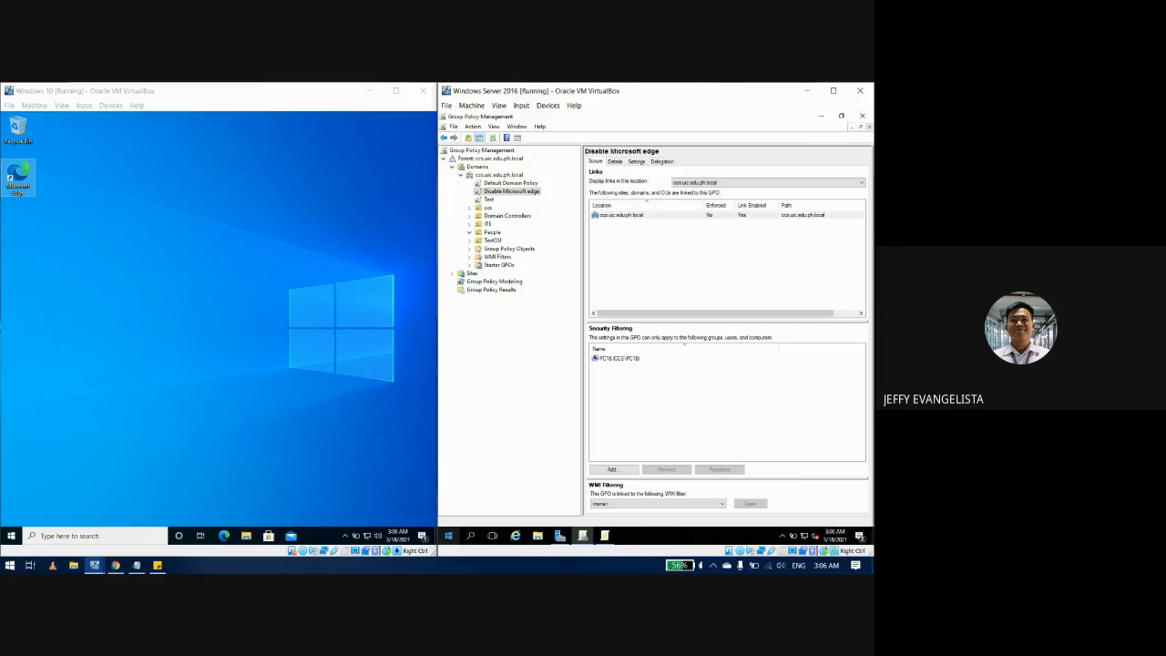
{"action": "left_click", "coordinate": [159, 565]}
Step: Delete the 'Create and Link a GPO - Part 02' line from the Session Tasks note
{"action": "left_click", "coordinate": [502, 397]}
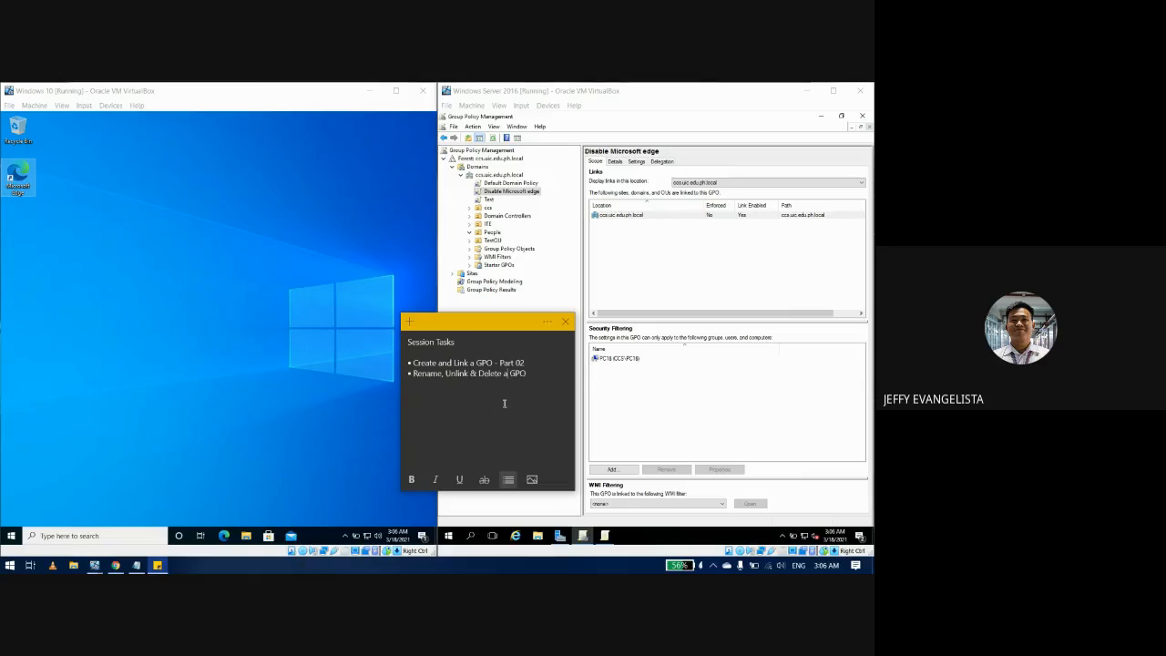
{"action": "left_click_drag", "start_coordinate": [520, 362], "coordinate": [407, 364]}
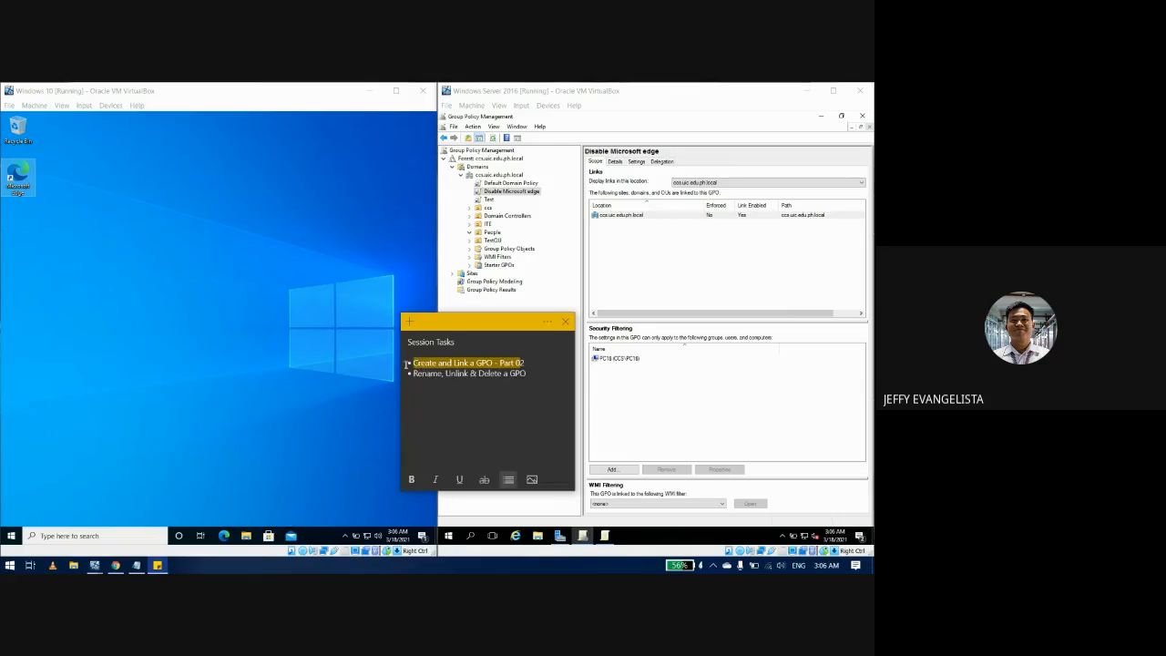
{"action": "key", "text": "BackSpace"}
{"action": "key", "text": "BackSpace"}
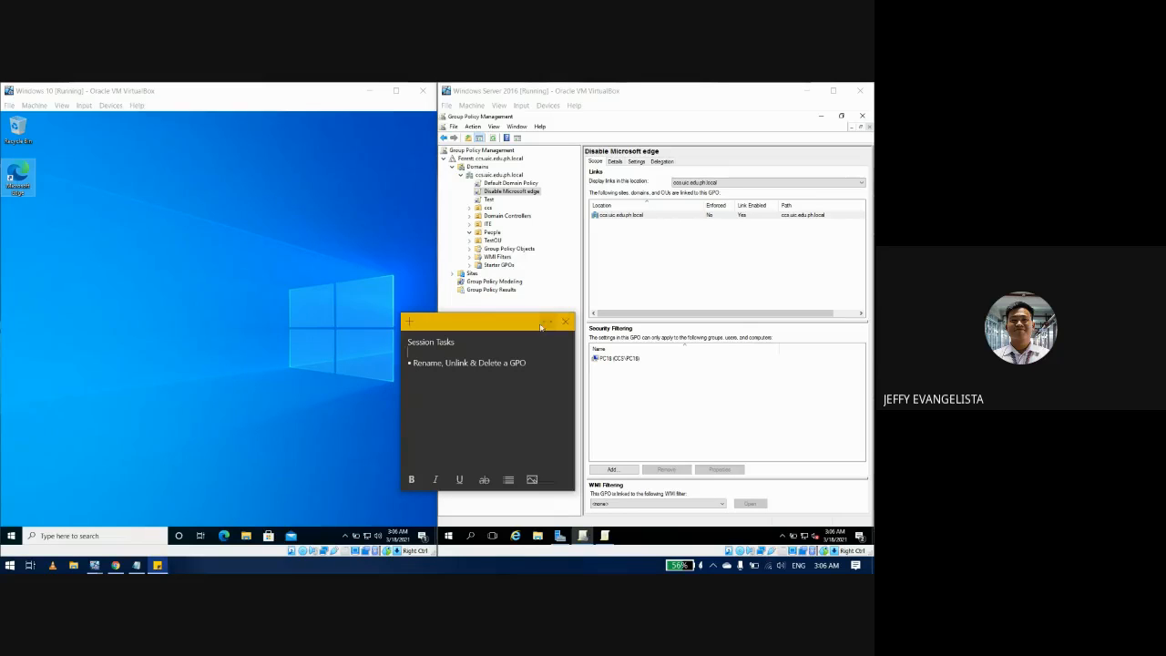
{"action": "left_click", "coordinate": [326, 317]}
{"action": "left_click", "coordinate": [507, 494]}
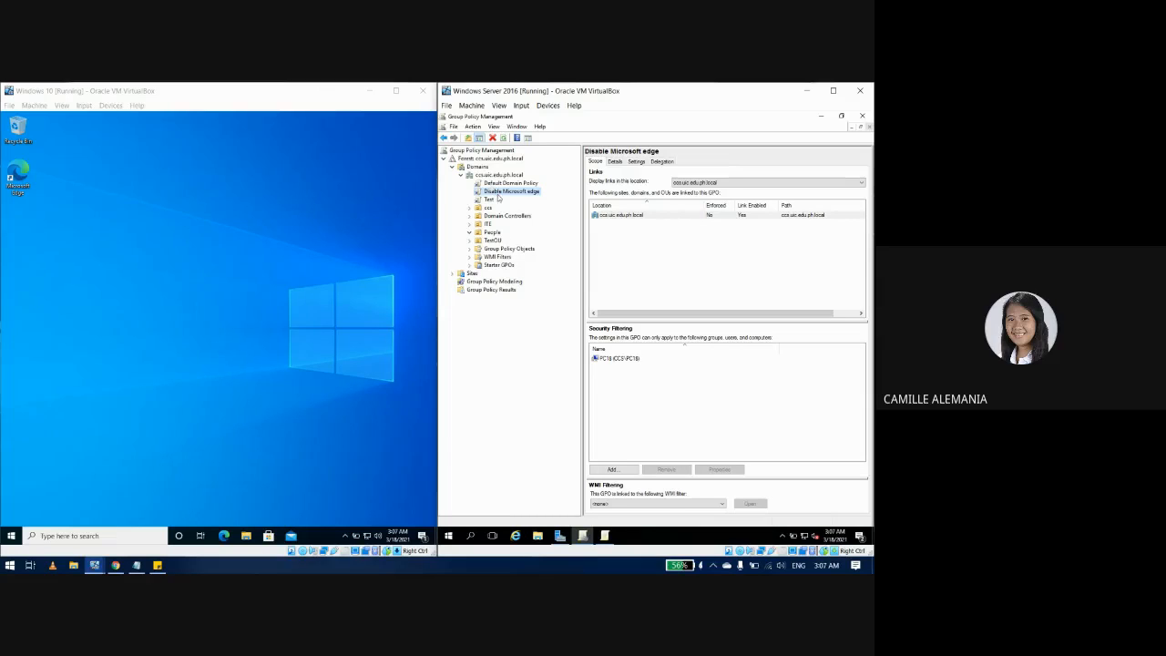
Step: Append 'Browser' to the Disable Microsoft edge GPO name, making it Disable Microsoft Edge Browser
{"action": "right_click", "coordinate": [500, 192]}
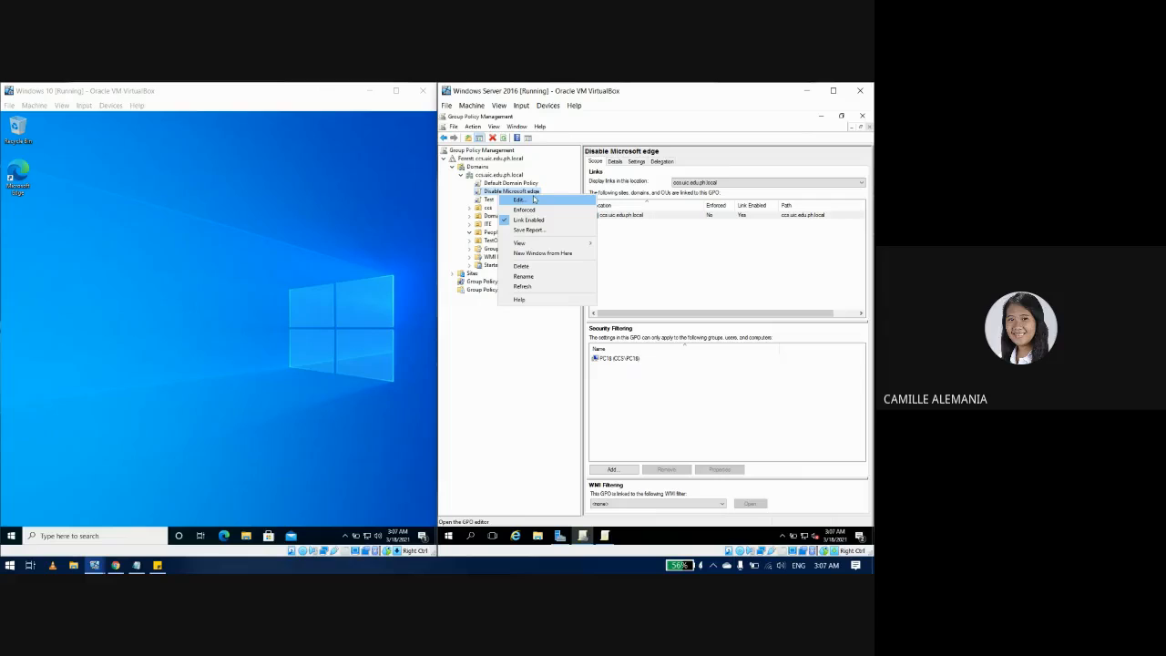
{"action": "left_click", "coordinate": [537, 277]}
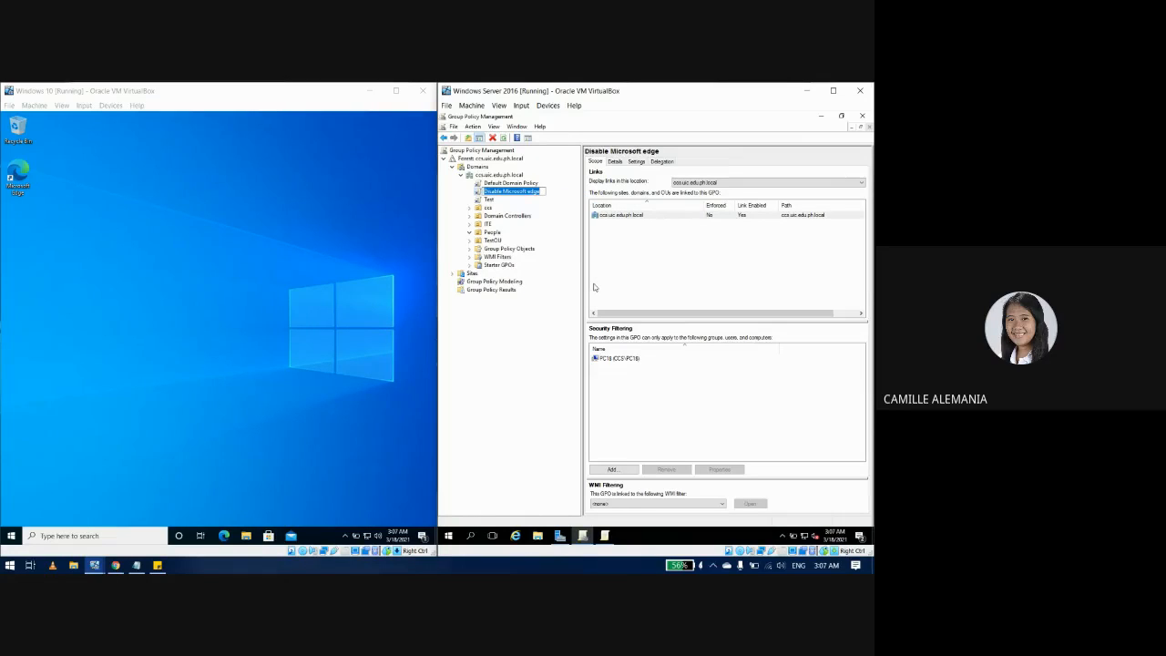
{"action": "key", "text": "Escape"}
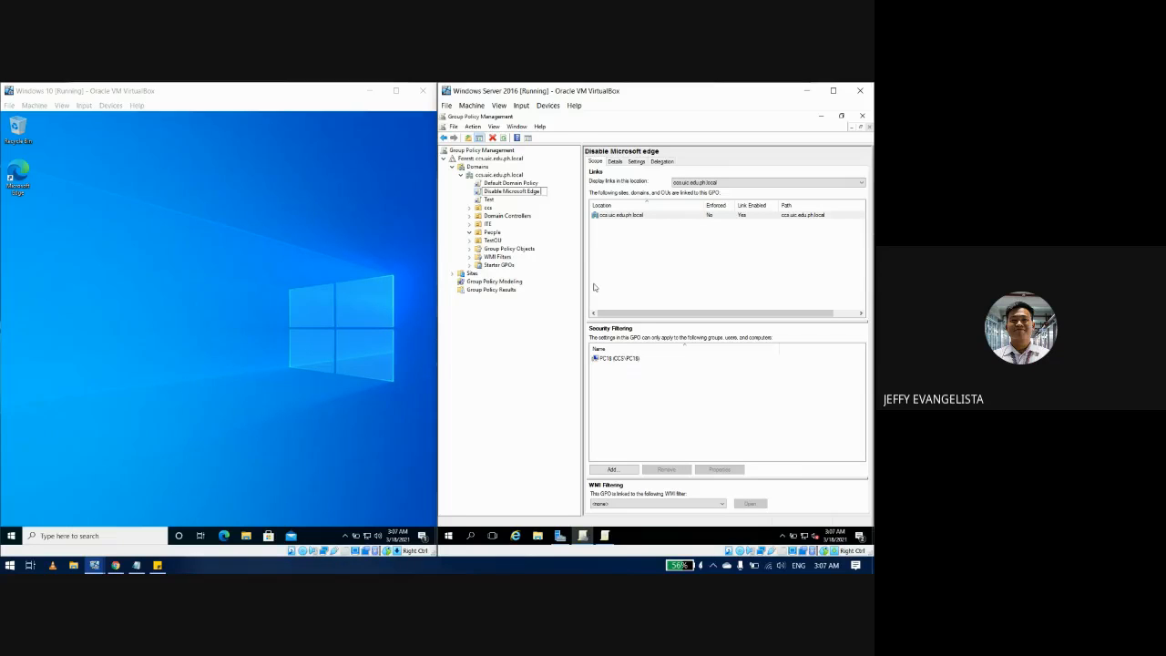
{"action": "type", "text": "Browser"}
{"action": "key", "text": "Return"}
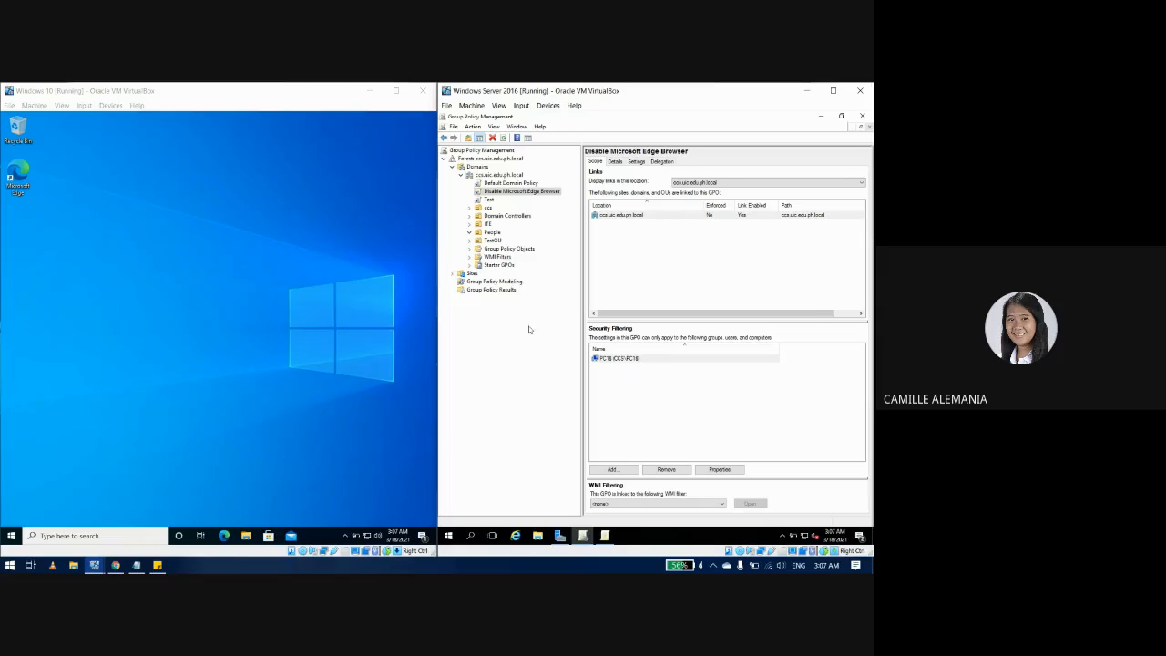
Step: Untick Link Enabled on Disable Microsoft Edge Browser, then delete only its domain link
{"action": "right_click", "coordinate": [522, 193]}
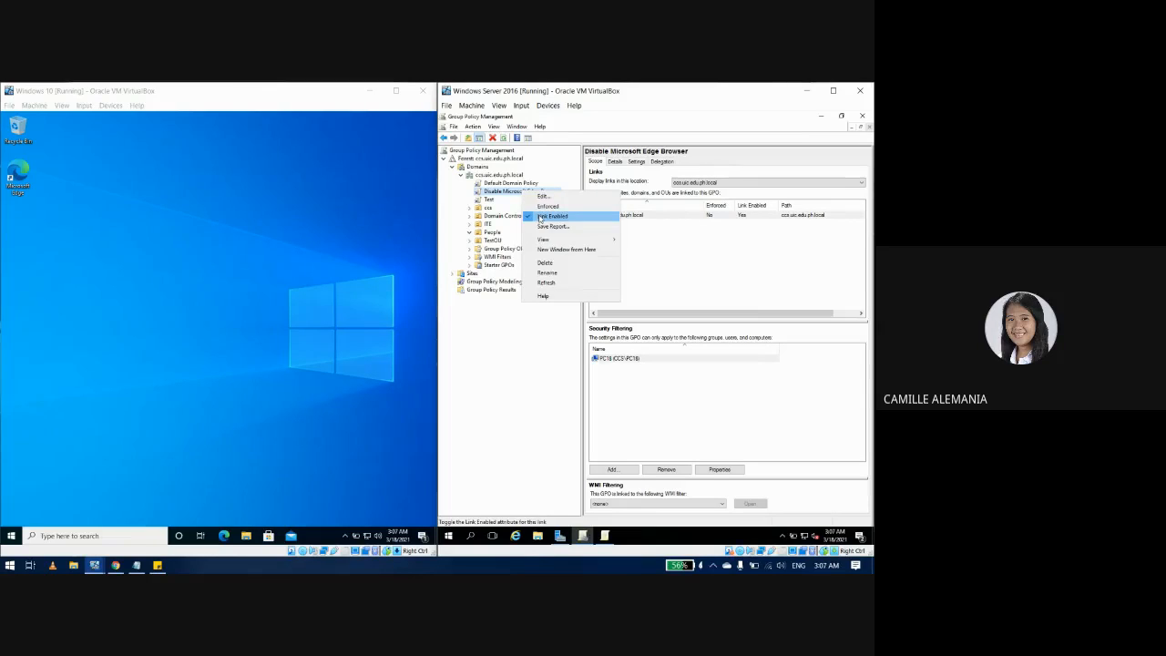
{"action": "left_click", "coordinate": [540, 216]}
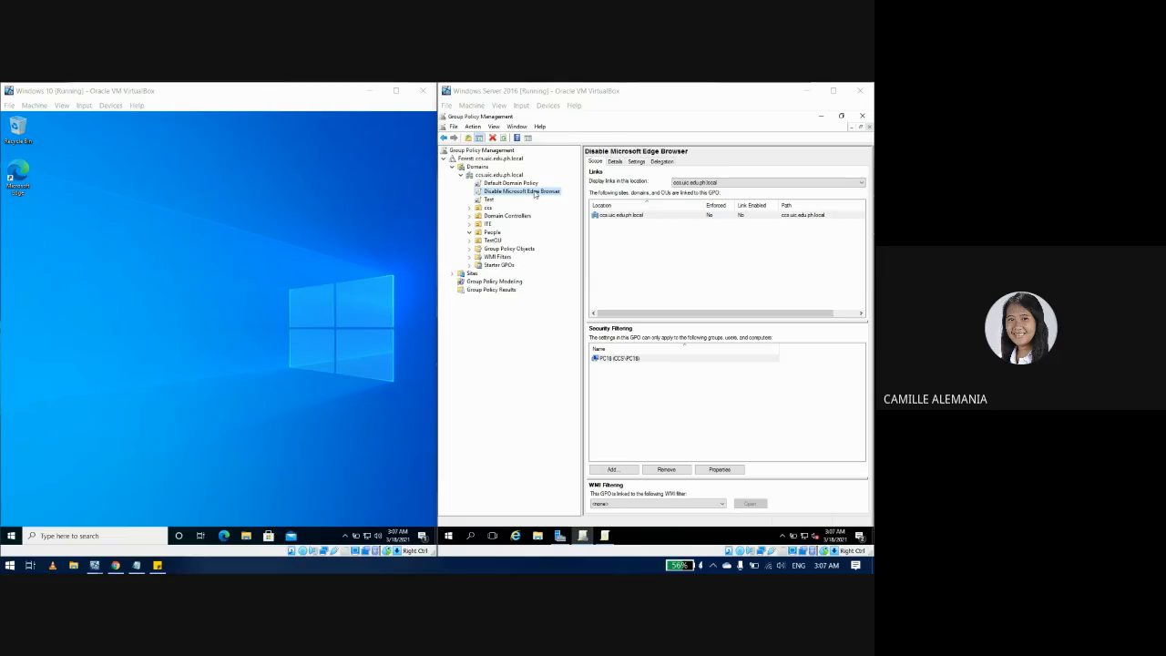
{"action": "right_click", "coordinate": [535, 194]}
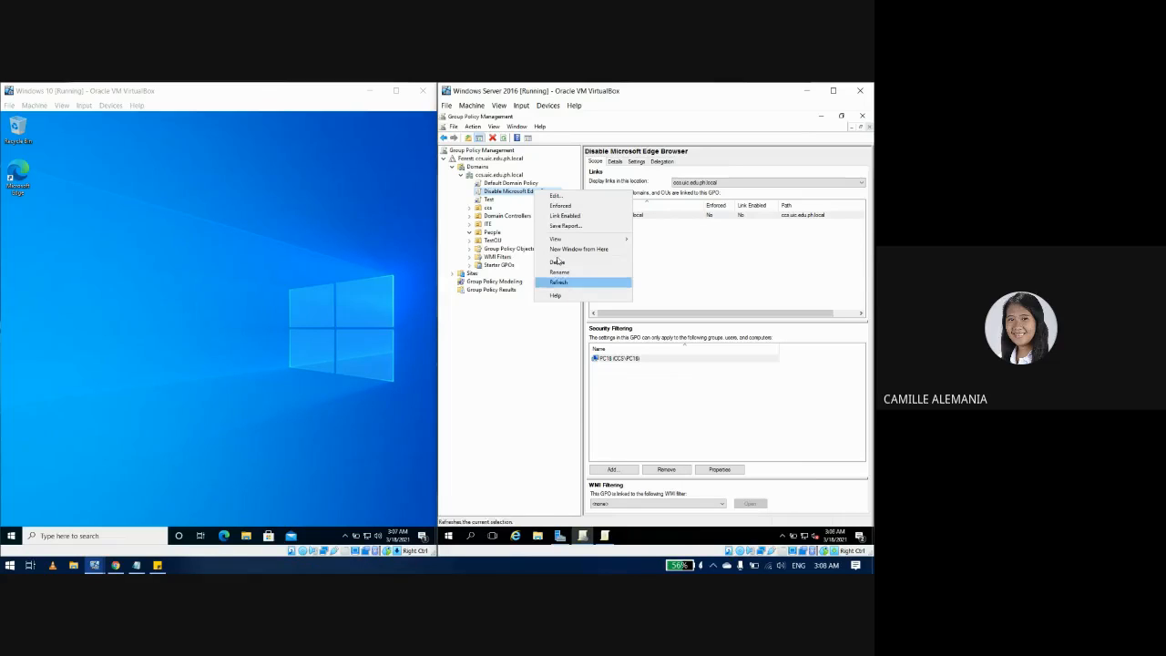
{"action": "left_click", "coordinate": [583, 263]}
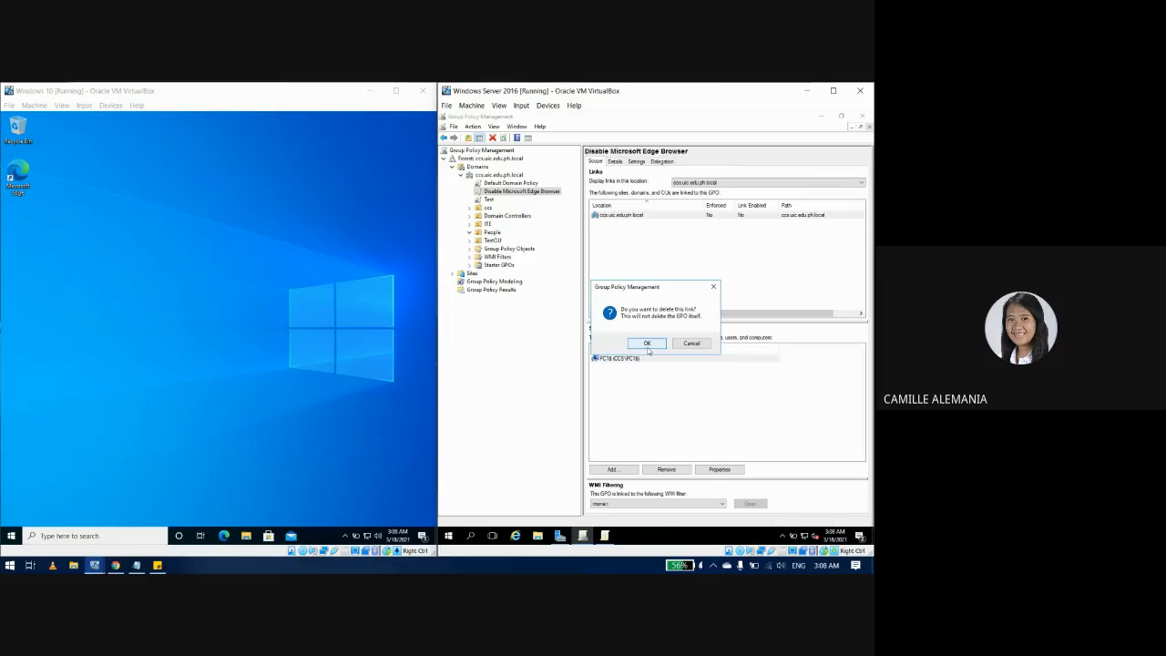
{"action": "left_click", "coordinate": [647, 344]}
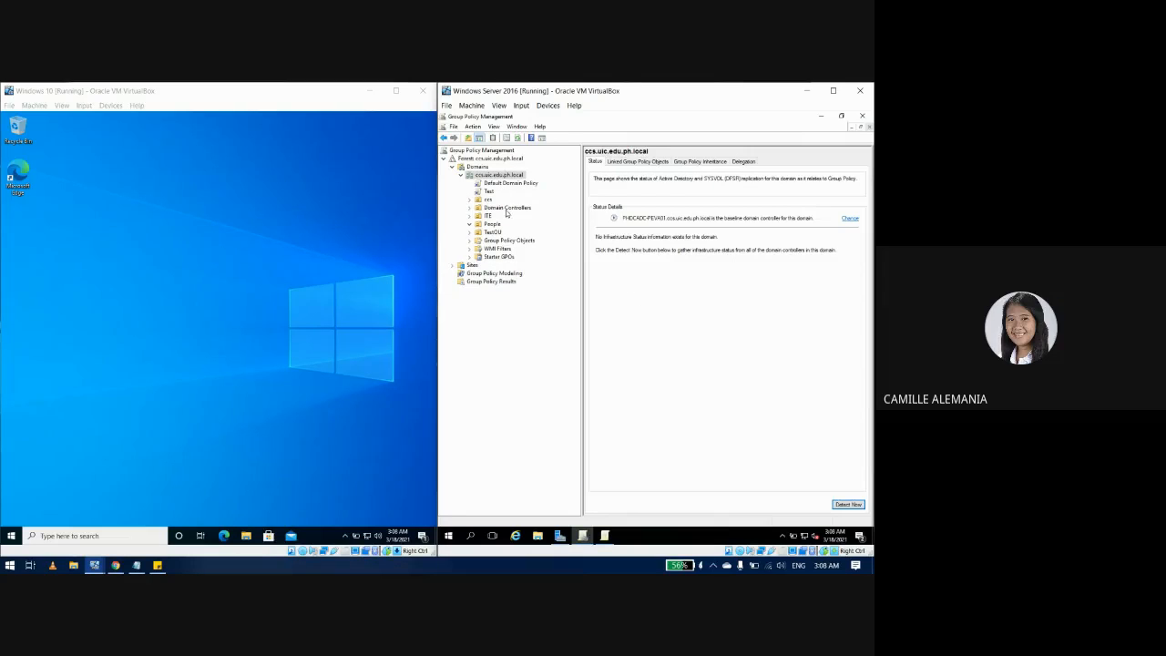
Step: Delete the Disable Microsoft Edge Browser GPO from the Group Policy Objects list
{"action": "left_click", "coordinate": [506, 240]}
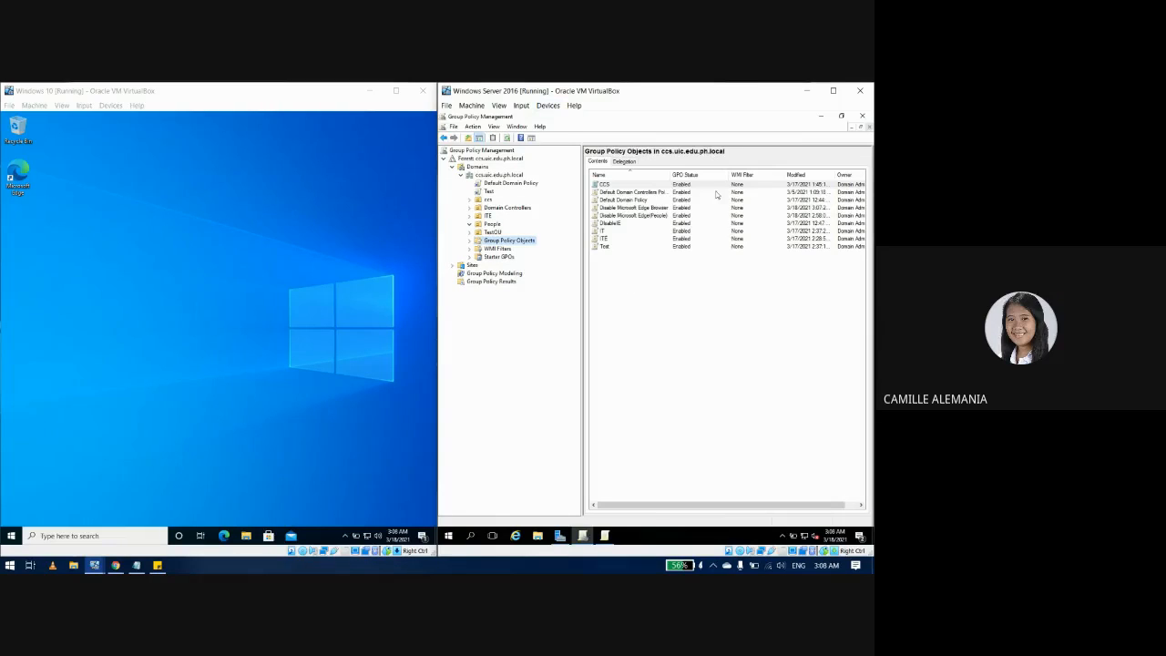
{"action": "left_click", "coordinate": [638, 208]}
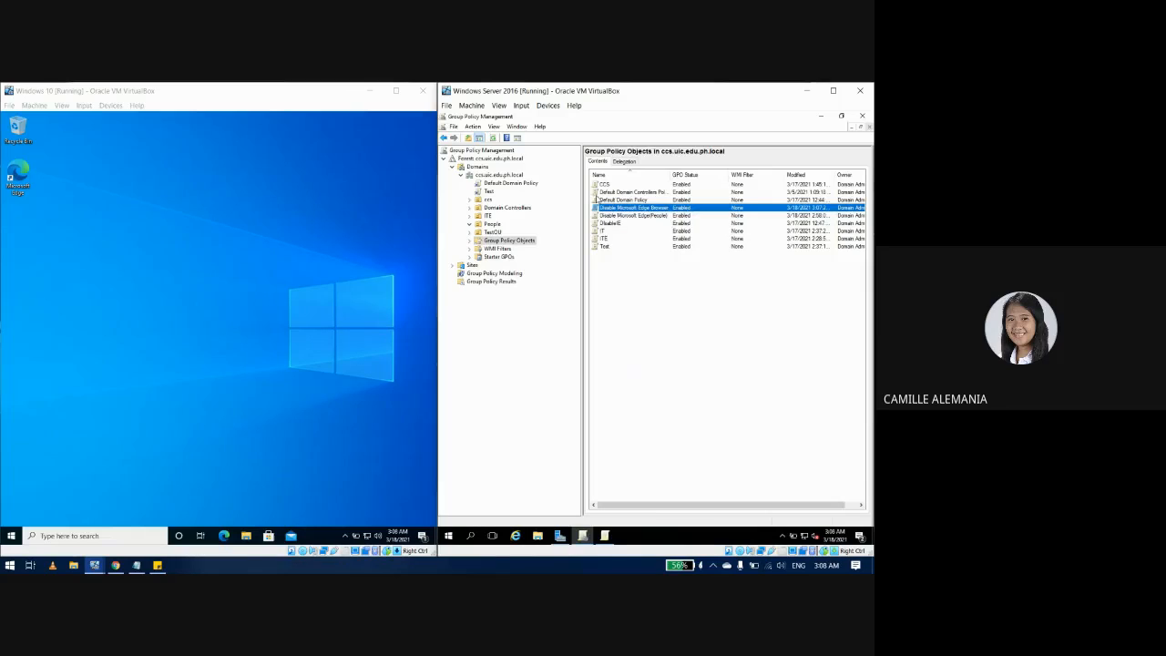
{"action": "right_click", "coordinate": [602, 208]}
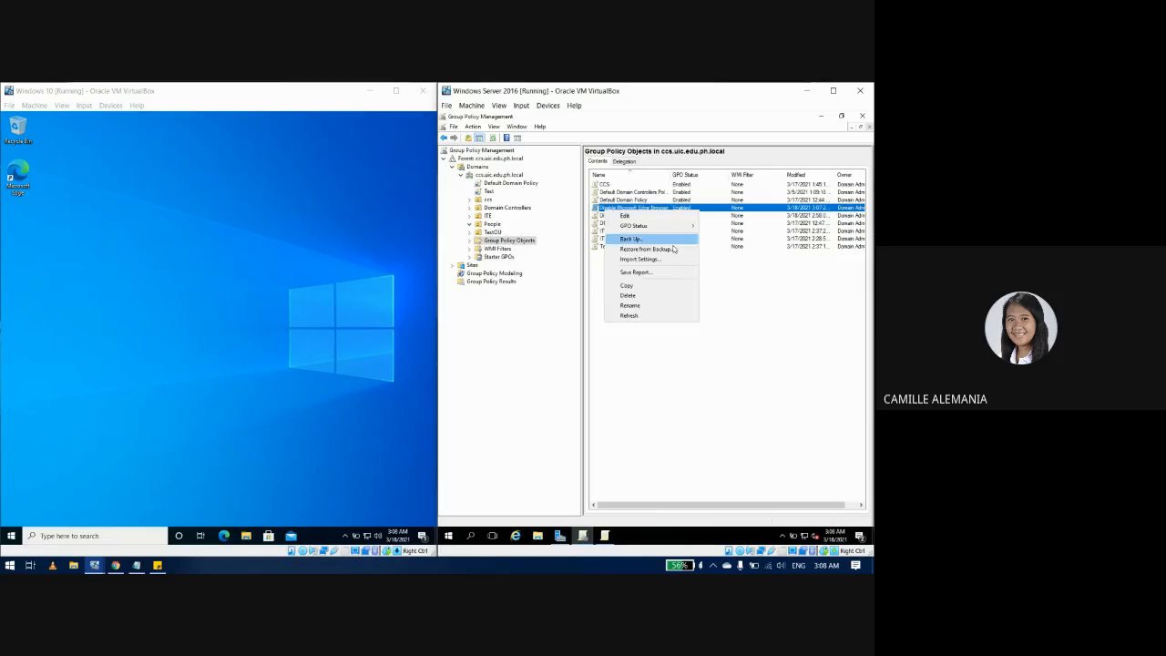
{"action": "left_click", "coordinate": [642, 296]}
{"action": "left_click", "coordinate": [677, 329]}
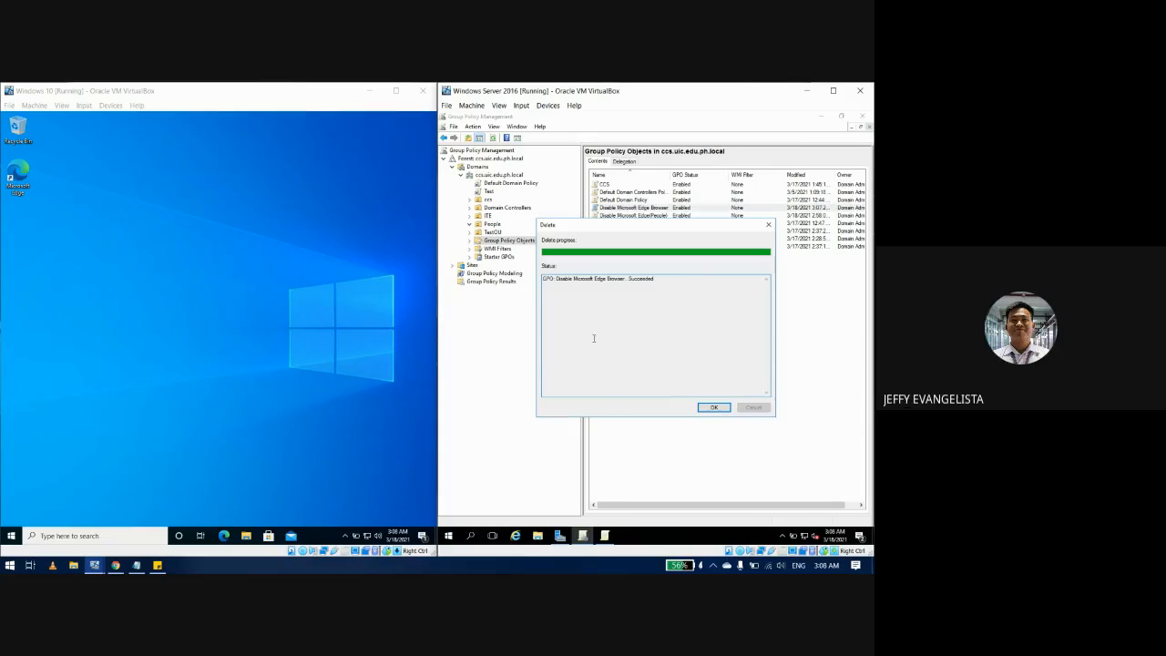
{"action": "left_click", "coordinate": [726, 406]}
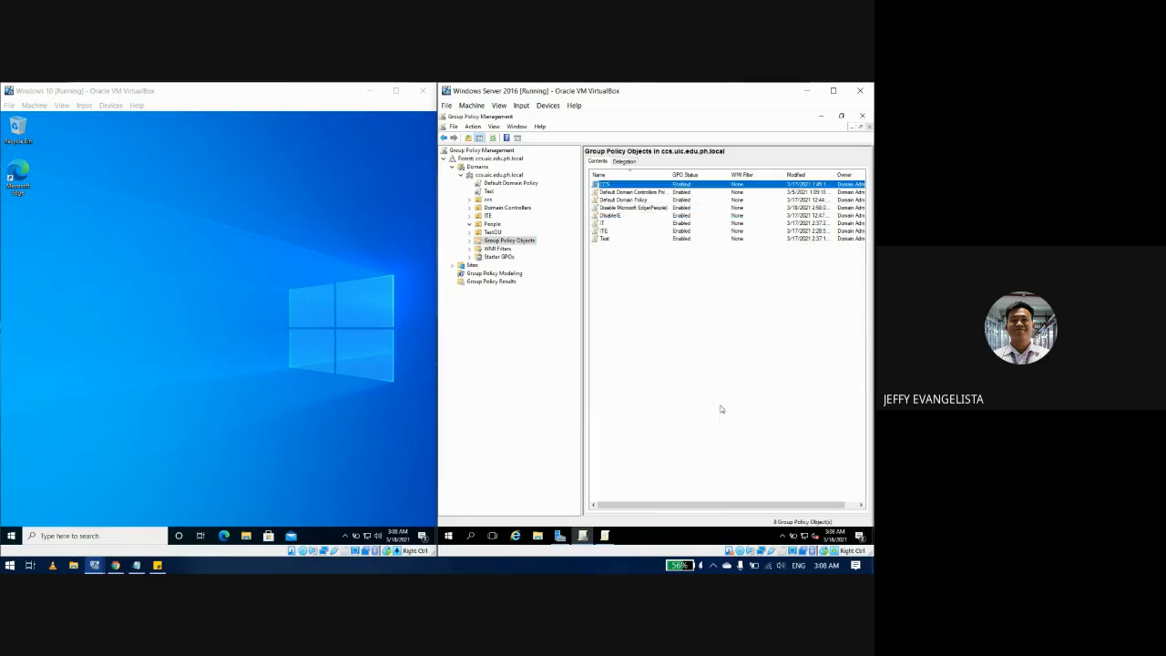
Step: Delete the Disable Microsoft Edge(People) GPO and its links, leaving seven GPOs
{"action": "right_click", "coordinate": [649, 212]}
{"action": "left_click", "coordinate": [615, 248]}
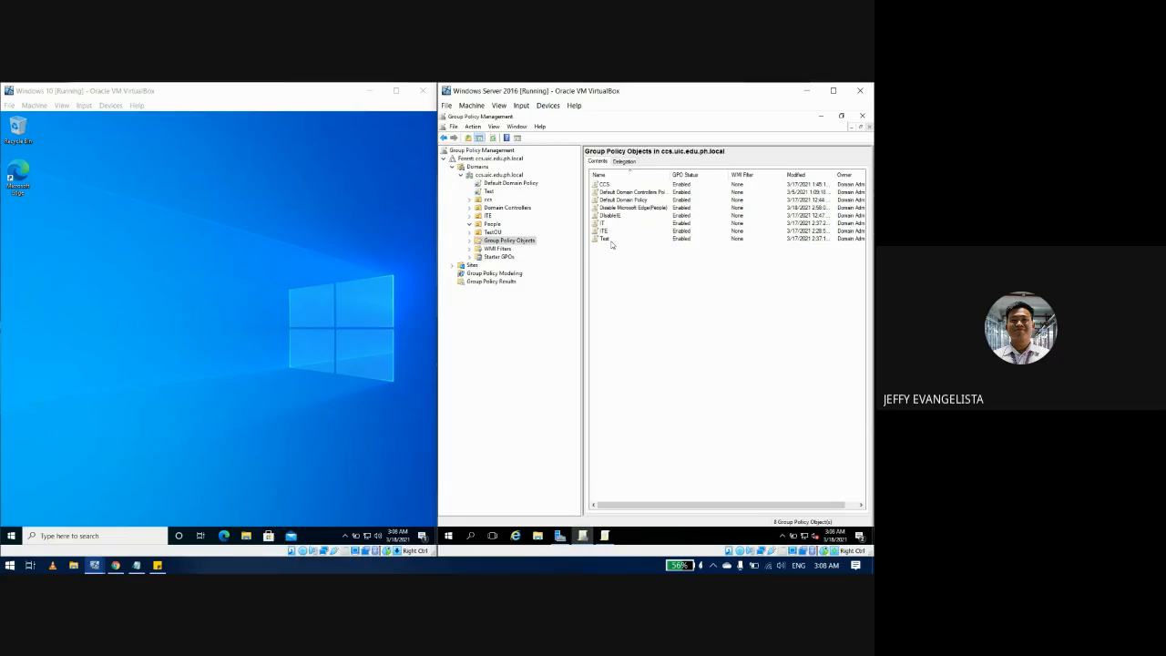
{"action": "left_click", "coordinate": [649, 209]}
{"action": "right_click", "coordinate": [649, 209]}
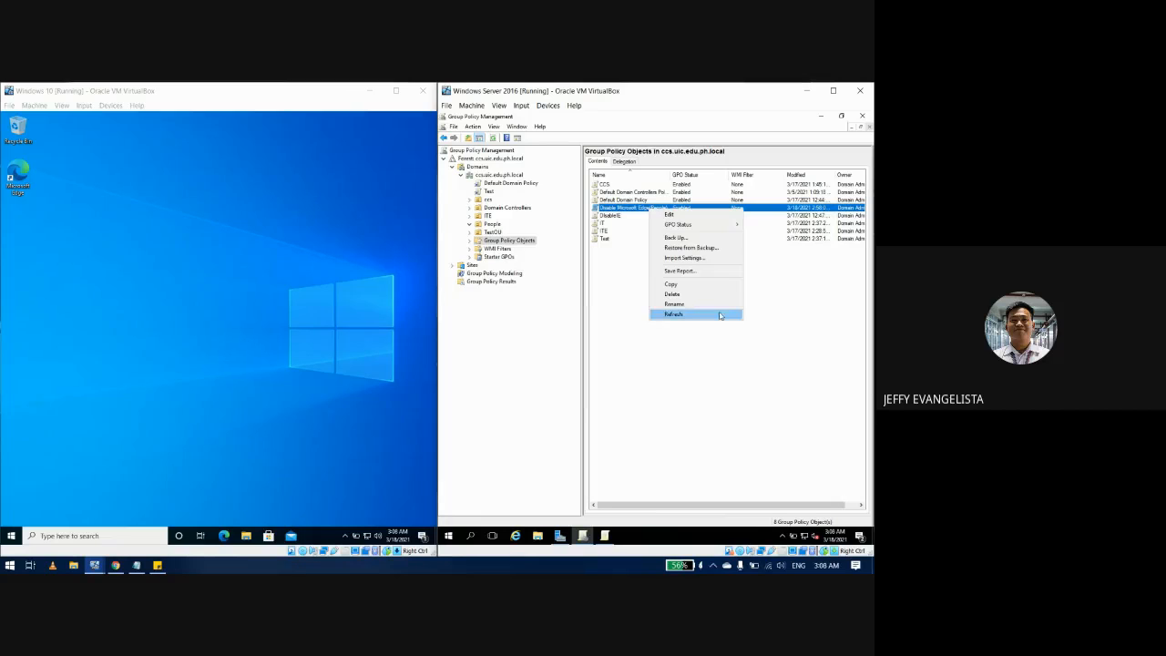
{"action": "left_click", "coordinate": [683, 293]}
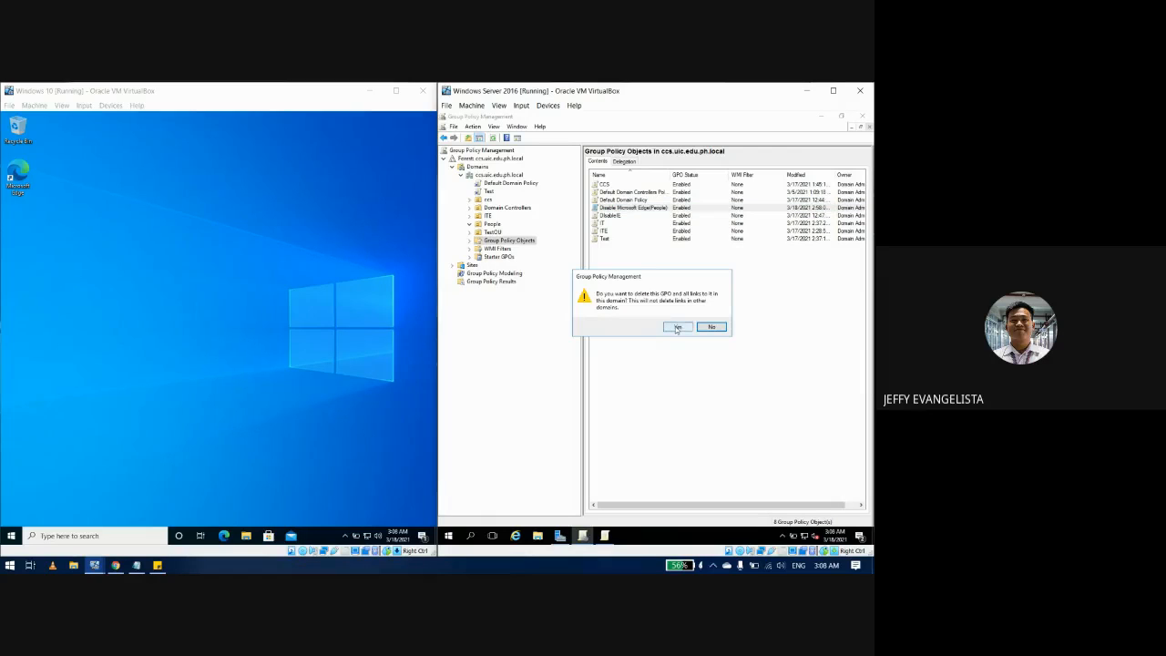
{"action": "left_click", "coordinate": [675, 326]}
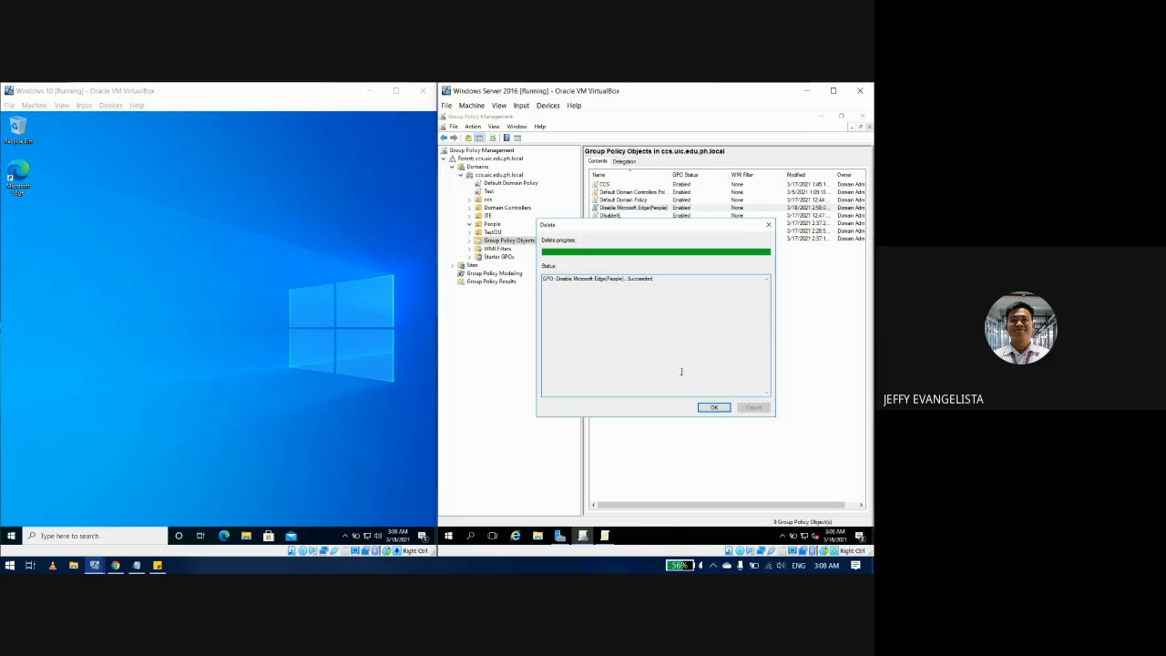
{"action": "left_click", "coordinate": [709, 407]}
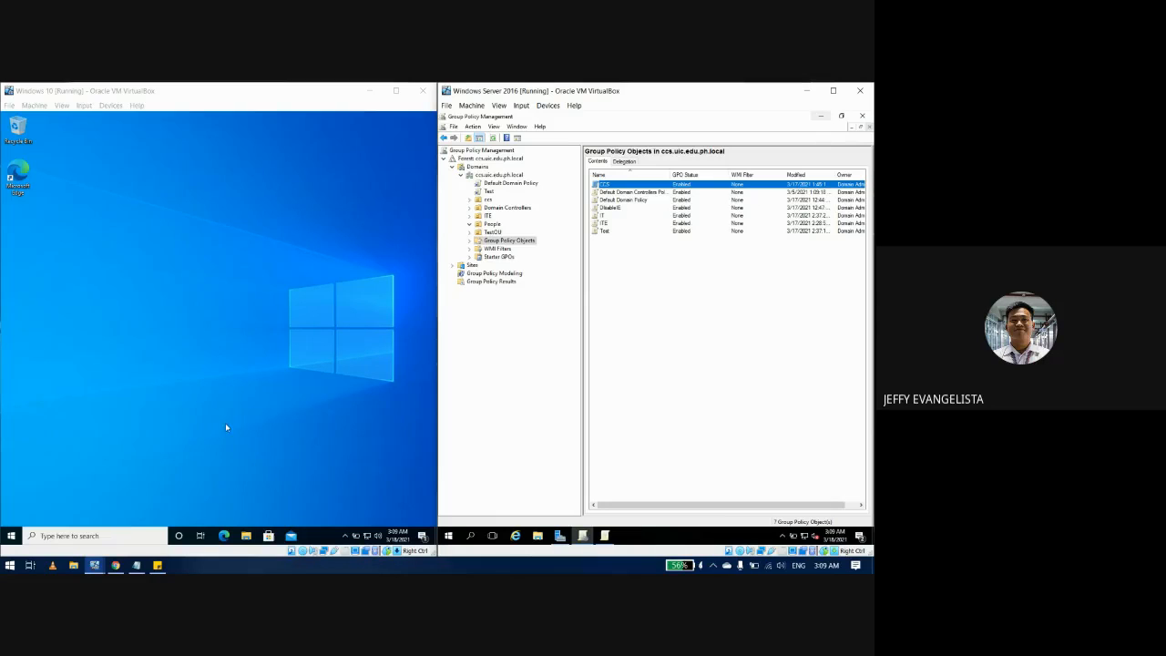
Step: Remove the completed 'Rename, Unlink & Delete a GPO' line from the Session Tasks note
{"action": "left_click", "coordinate": [157, 564]}
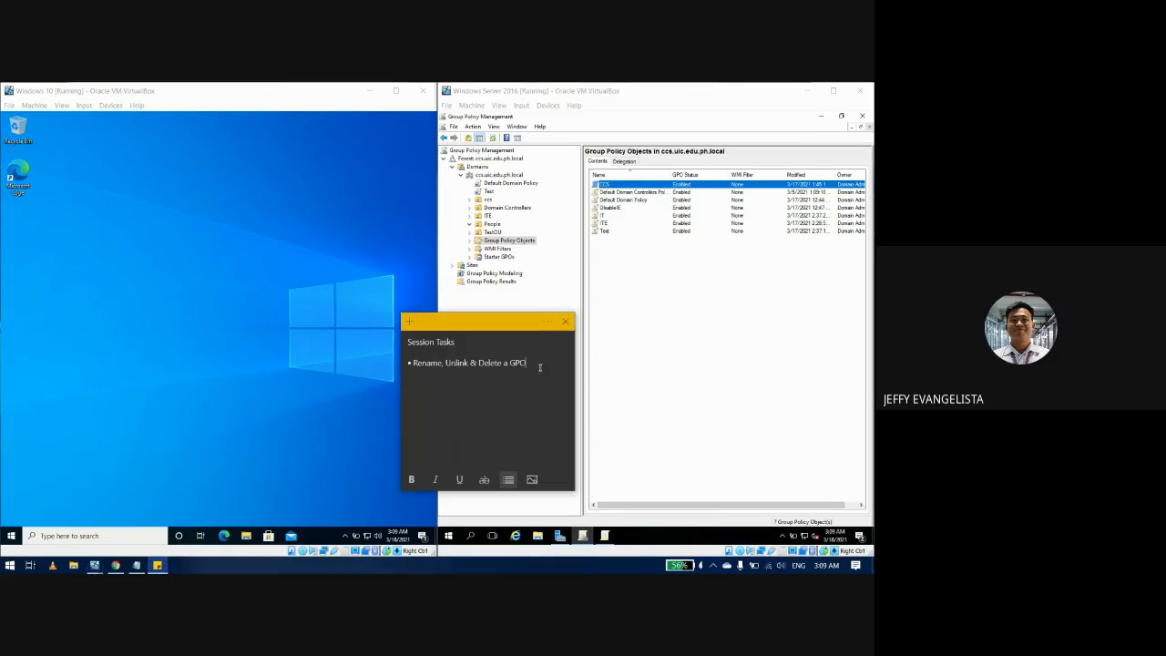
{"action": "left_click_drag", "start_coordinate": [537, 365], "coordinate": [409, 368]}
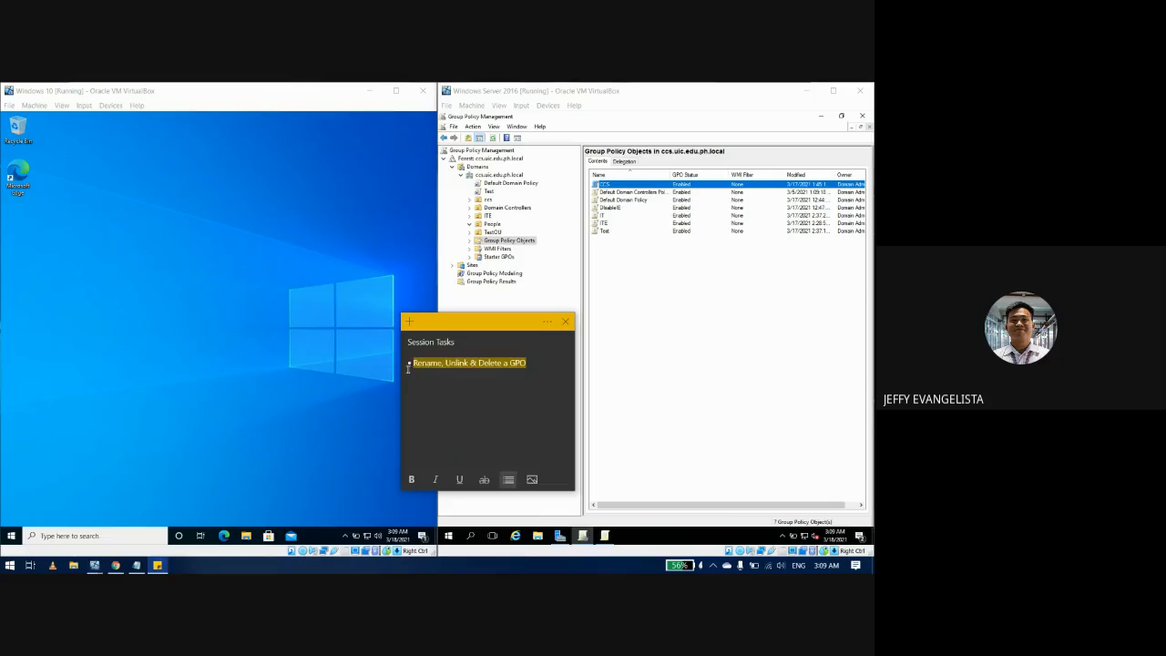
{"action": "key", "text": "BackSpace"}
{"action": "key", "text": "BackSpace"}
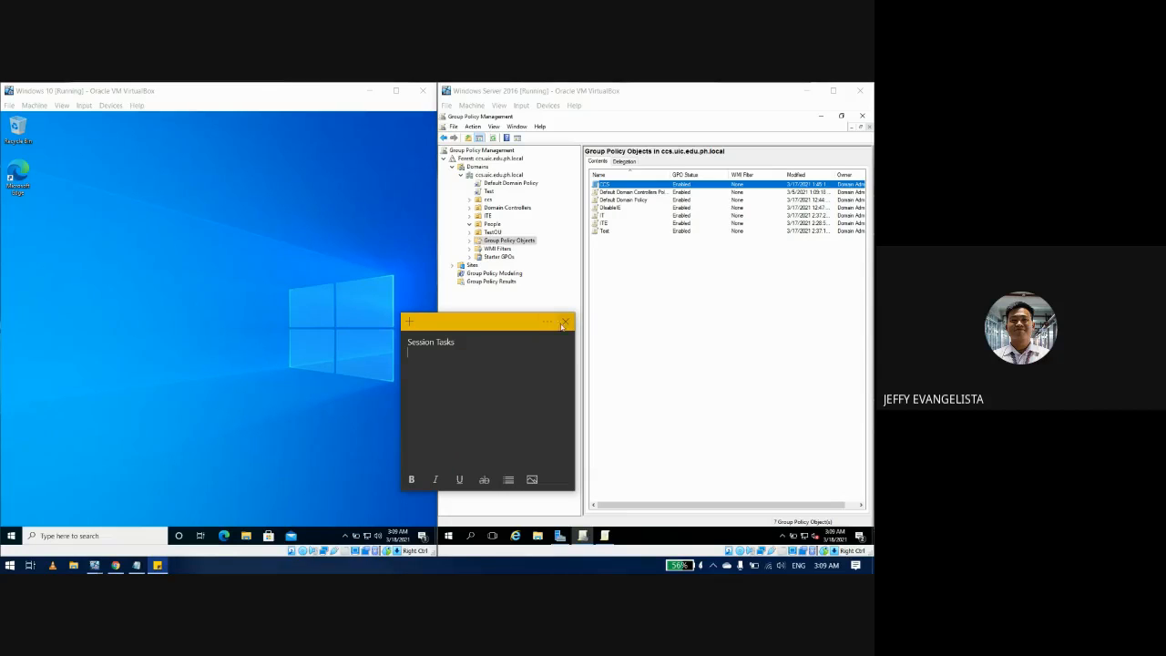